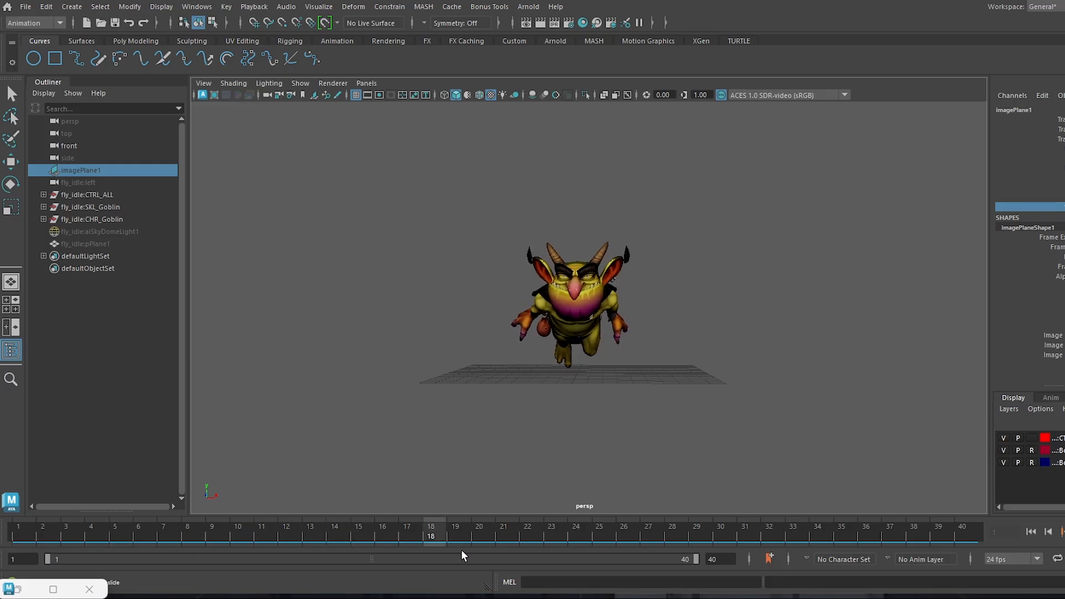
Display the goblin rig's control curves at frame 1 and select them all, including their hierarchy.
{"action": "mouse_move", "coordinate": [871, 435]}
{"action": "left_mouse_down", "text": "alt"}
{"action": "mouse_move", "coordinate": [835, 435]}
{"action": "mouse_move", "coordinate": [873, 430]}
{"action": "left_mouse_up", "text": "alt"}
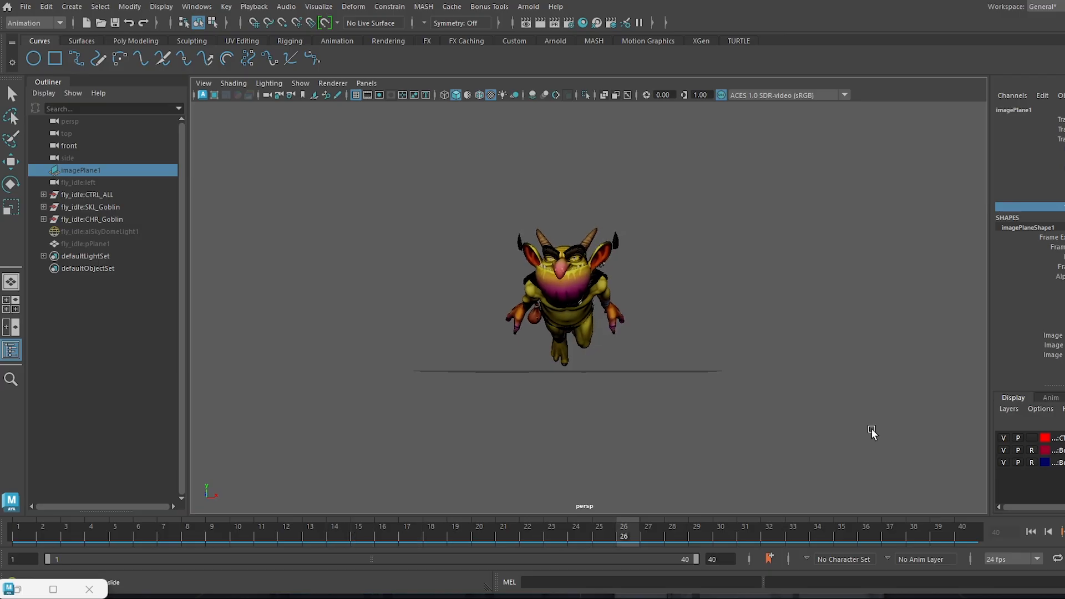
{"action": "key", "text": "Escape"}
{"action": "key", "text": "alt+shift+v"}
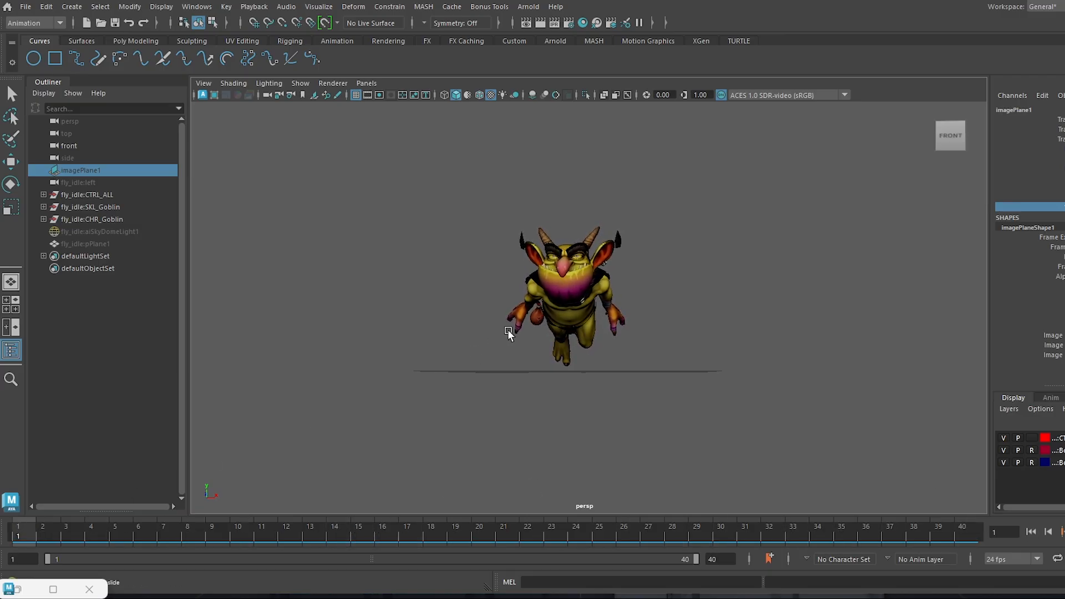
{"action": "key", "text": "alt+1"}
{"action": "left_click_drag", "start_coordinate": [407, 182], "coordinate": [791, 525]}
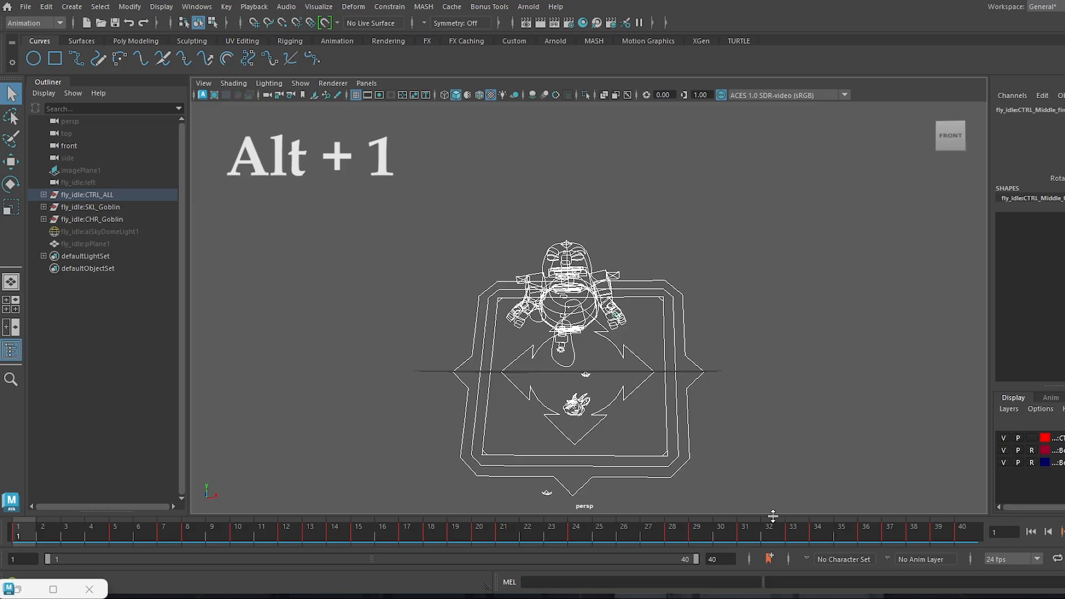
{"action": "left_click_drag", "start_coordinate": [566, 378], "coordinate": [629, 387], "text": "alt"}
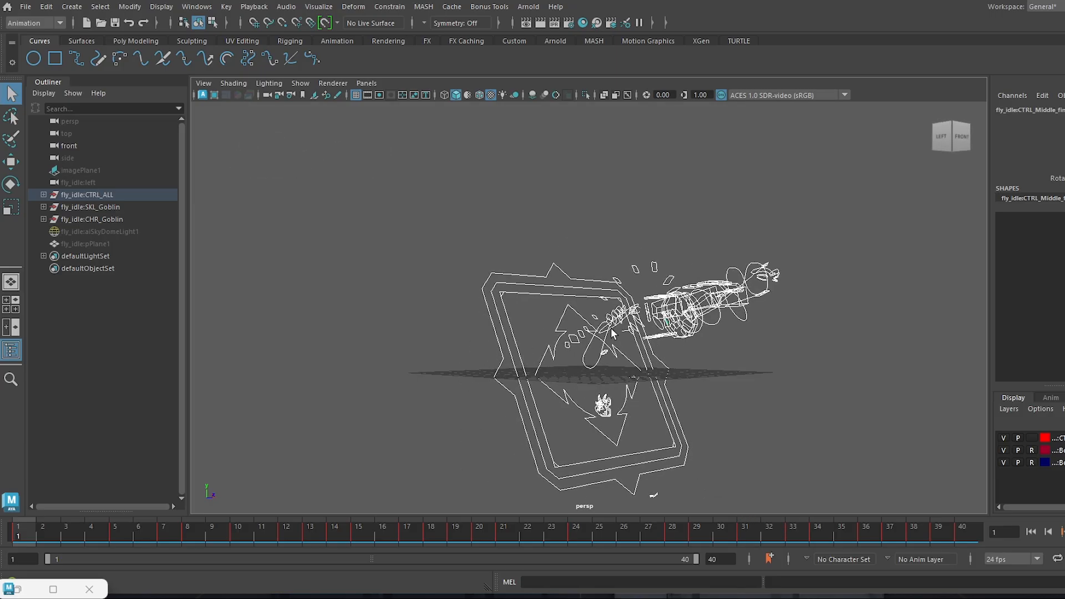
{"action": "left_click", "coordinate": [101, 7]}
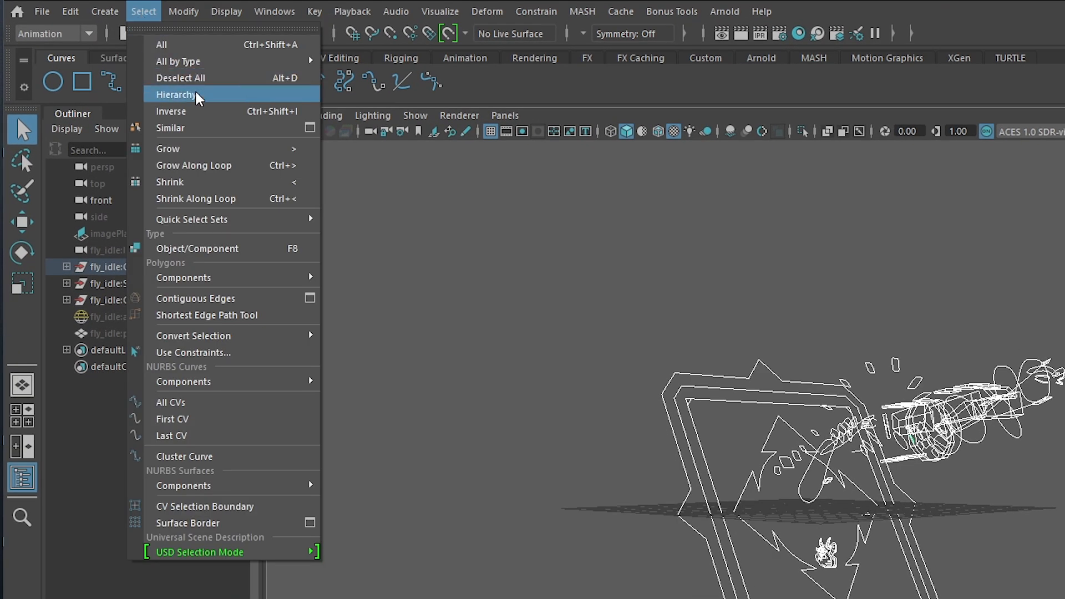
{"action": "left_click", "coordinate": [176, 94]}
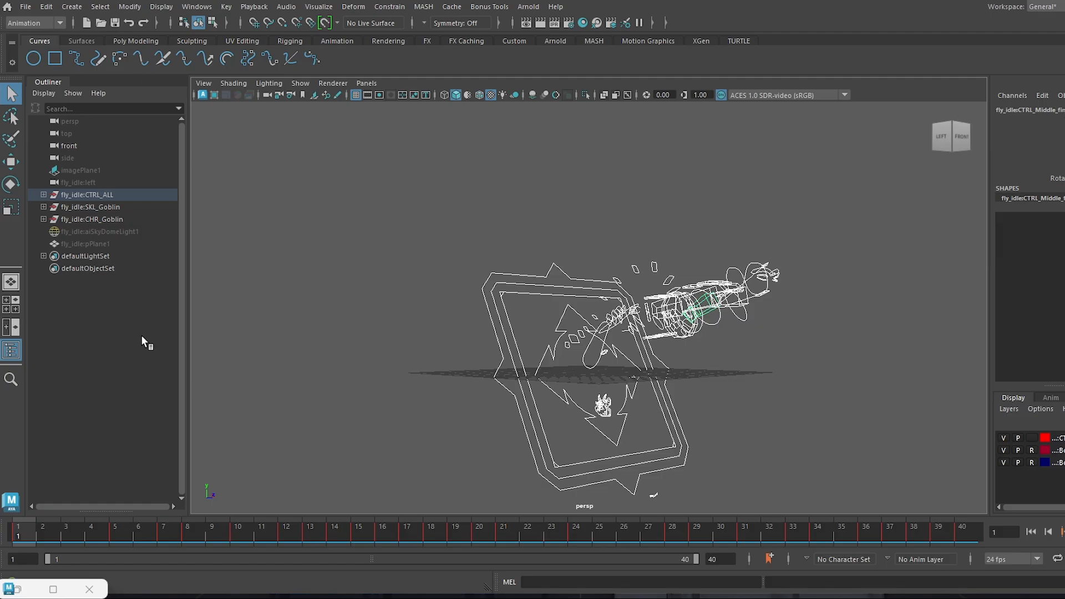
Delete the selected controls' keys from frame 5 to frame 40 and return to frame 1.
{"action": "left_click", "coordinate": [114, 533]}
{"action": "left_click_drag", "start_coordinate": [124, 531], "coordinate": [986, 556], "text": "shift"}
{"action": "right_click", "coordinate": [943, 533]}
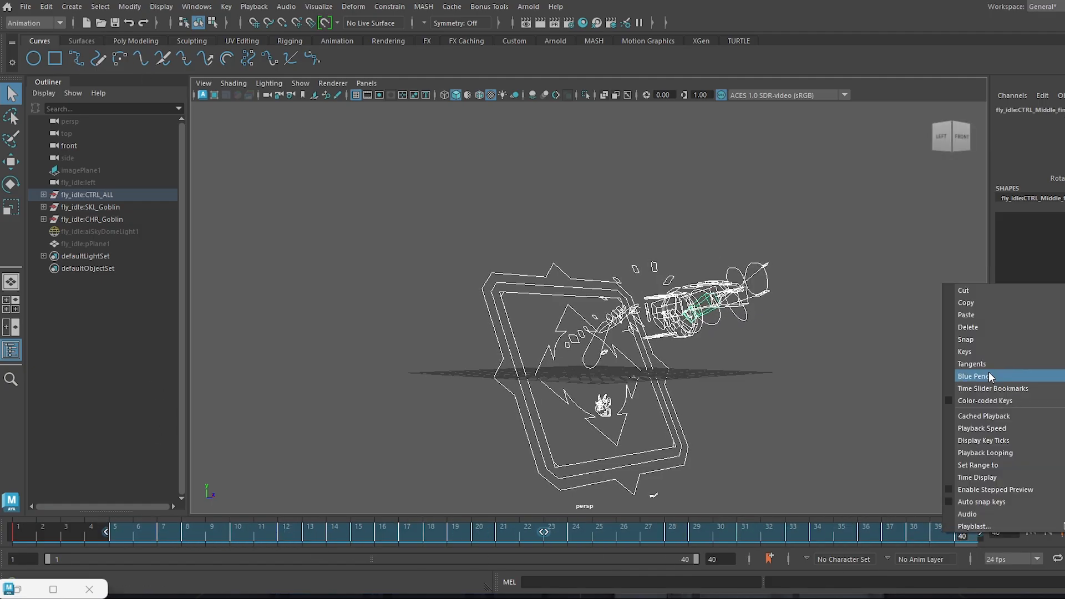
{"action": "left_click", "coordinate": [984, 326]}
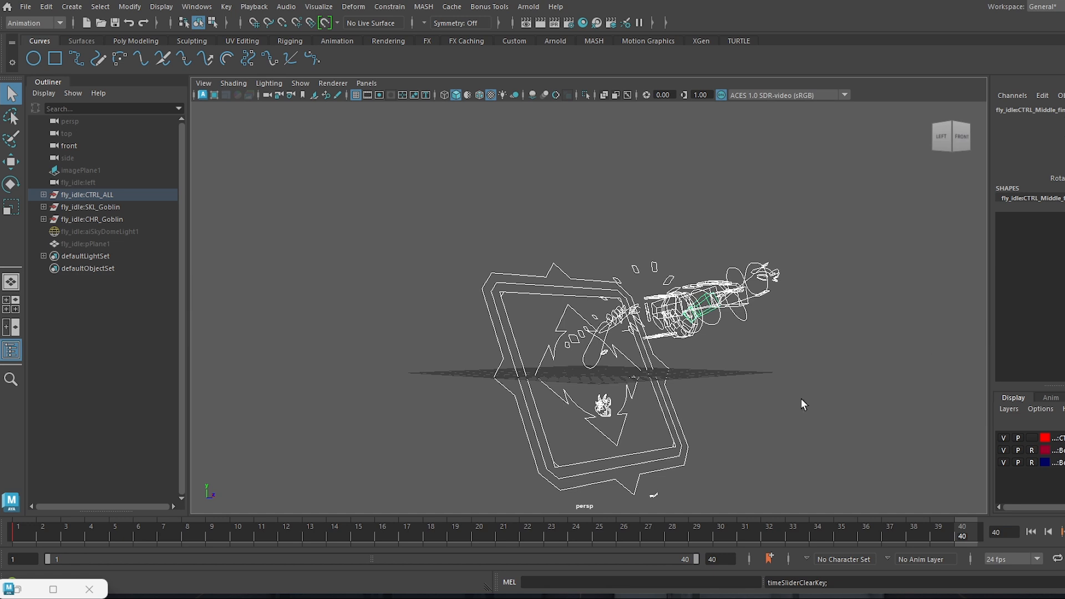
{"action": "left_click", "coordinate": [22, 535]}
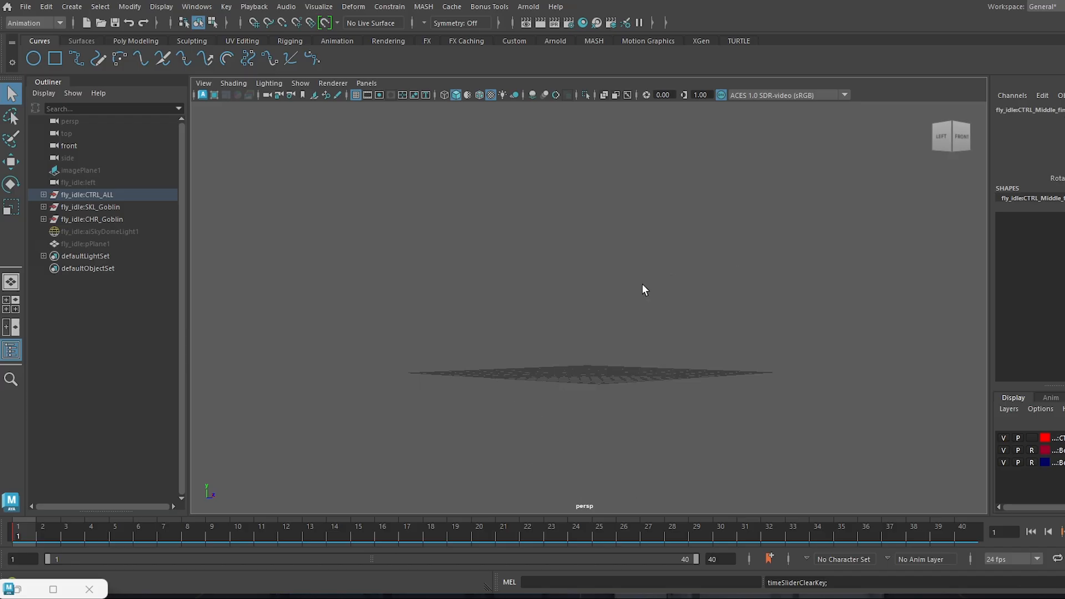
Select the goblin's root control at frame 1 and move it high above the ground grid.
{"action": "left_click_drag", "start_coordinate": [833, 354], "coordinate": [662, 349], "text": "alt"}
{"action": "right_click_drag", "start_coordinate": [662, 350], "coordinate": [541, 196], "text": "alt"}
{"action": "left_click", "coordinate": [40, 534]}
{"action": "left_click_drag", "start_coordinate": [40, 534], "coordinate": [25, 534]}
{"action": "left_click_drag", "start_coordinate": [631, 327], "coordinate": [597, 345], "text": "alt"}
{"action": "middle_click_drag", "start_coordinate": [619, 309], "coordinate": [621, 340], "text": "alt"}
{"action": "left_click_drag", "start_coordinate": [630, 339], "coordinate": [599, 343], "text": "alt"}
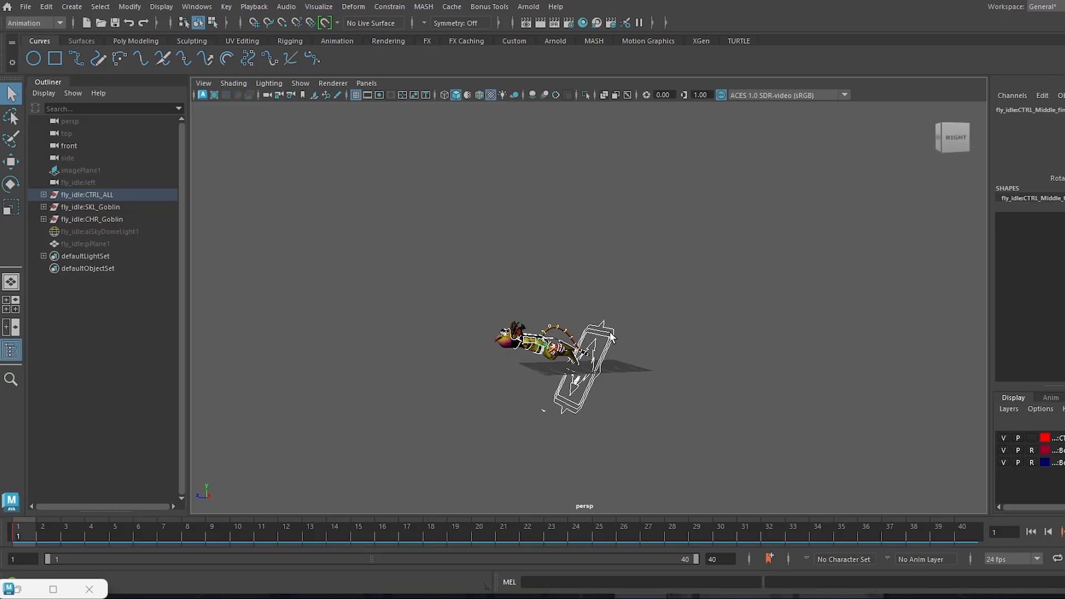
{"action": "key", "text": "w"}
{"action": "left_click_drag", "start_coordinate": [611, 337], "coordinate": [654, 339], "text": "alt"}
{"action": "left_click", "coordinate": [644, 339]}
{"action": "left_click", "coordinate": [636, 339]}
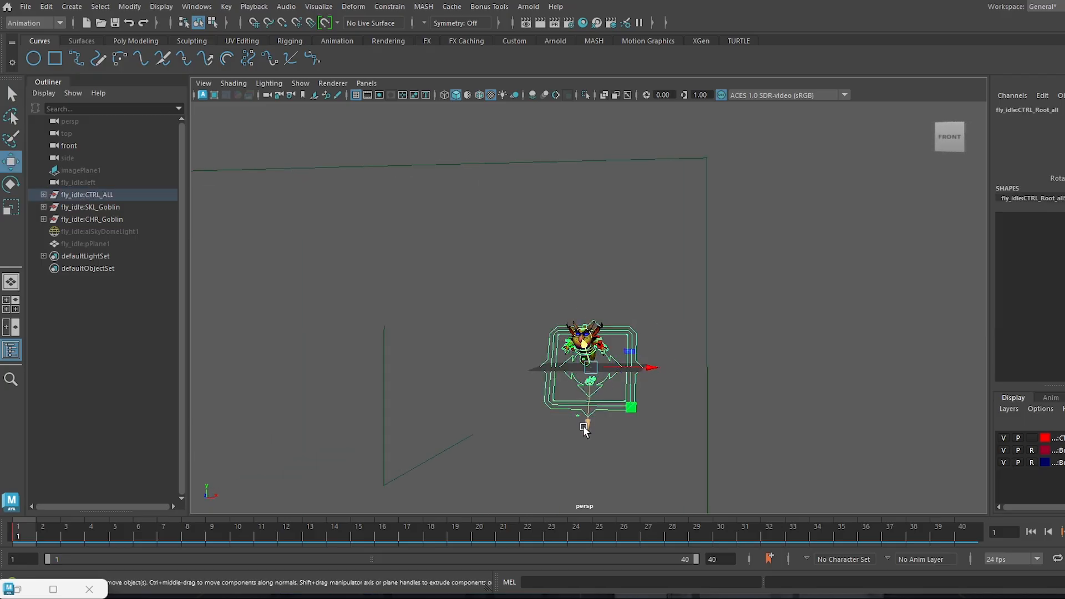
{"action": "left_click_drag", "start_coordinate": [587, 423], "coordinate": [606, 156]}
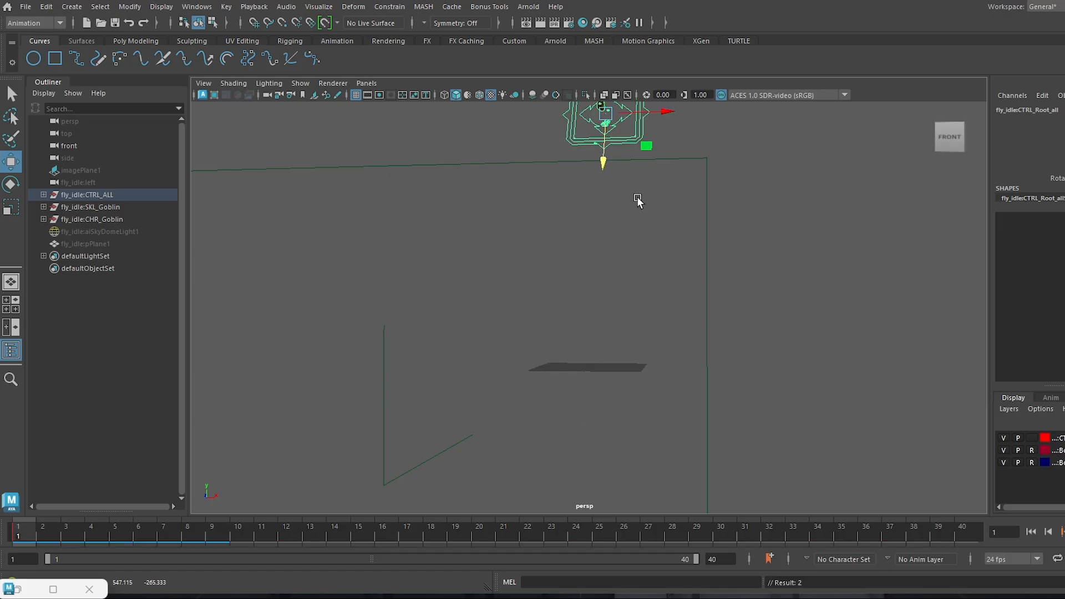
Raise the root control further at frame 1, to Translate Y about 1144 and Translate Z about -757.
{"action": "middle_click_drag", "start_coordinate": [637, 199], "coordinate": [593, 375], "text": "alt"}
{"action": "left_click_drag", "start_coordinate": [561, 322], "coordinate": [578, 197]}
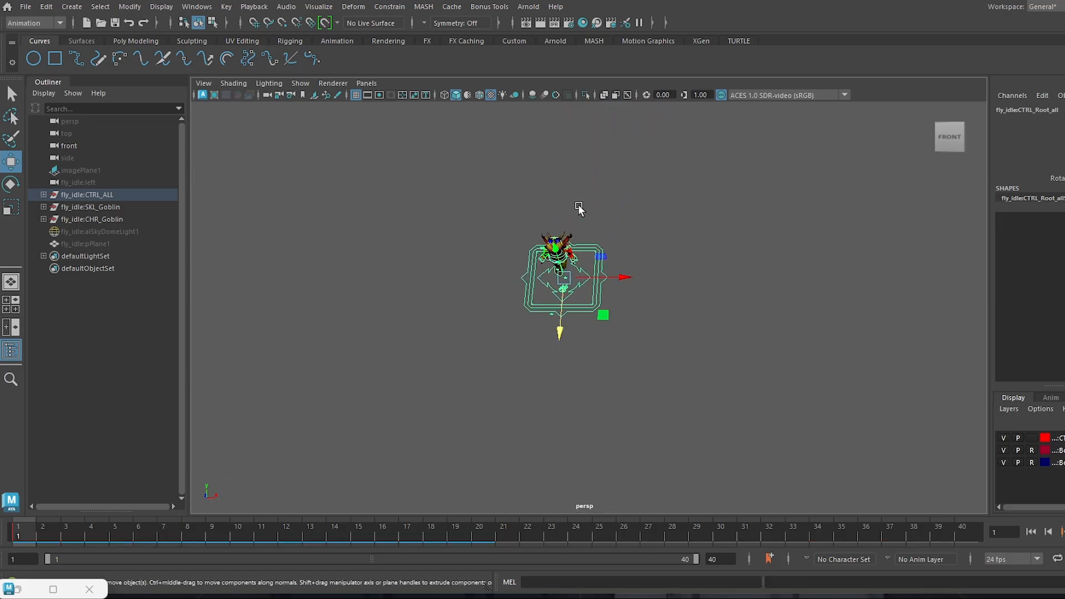
{"action": "scroll", "coordinate": [602, 325], "scroll_direction": "down", "scroll_amount": 4}
{"action": "left_click_drag", "start_coordinate": [690, 310], "coordinate": [636, 201], "text": "alt"}
{"action": "left_click_drag", "start_coordinate": [647, 164], "coordinate": [740, 297], "text": "alt"}
{"action": "left_click", "coordinate": [745, 295]}
{"action": "left_click_drag", "start_coordinate": [661, 251], "coordinate": [625, 309], "text": "alt"}
{"action": "left_click", "coordinate": [691, 236]}
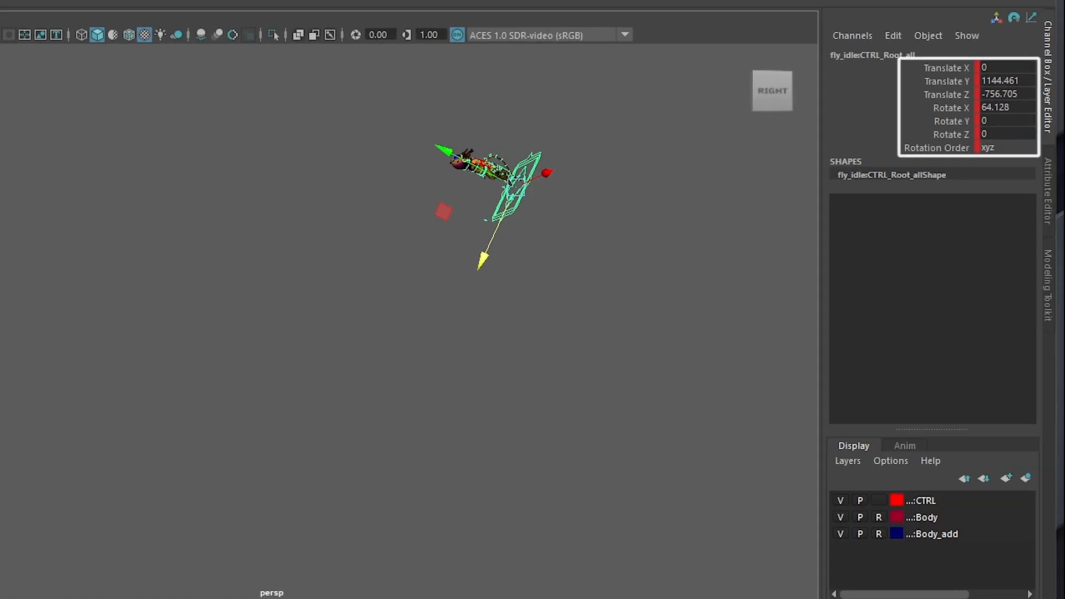
At frame 22, rotate the root control about X to about -14 degrees so the goblin stands upright.
{"action": "left_click_drag", "start_coordinate": [452, 194], "coordinate": [239, 324], "text": "alt"}
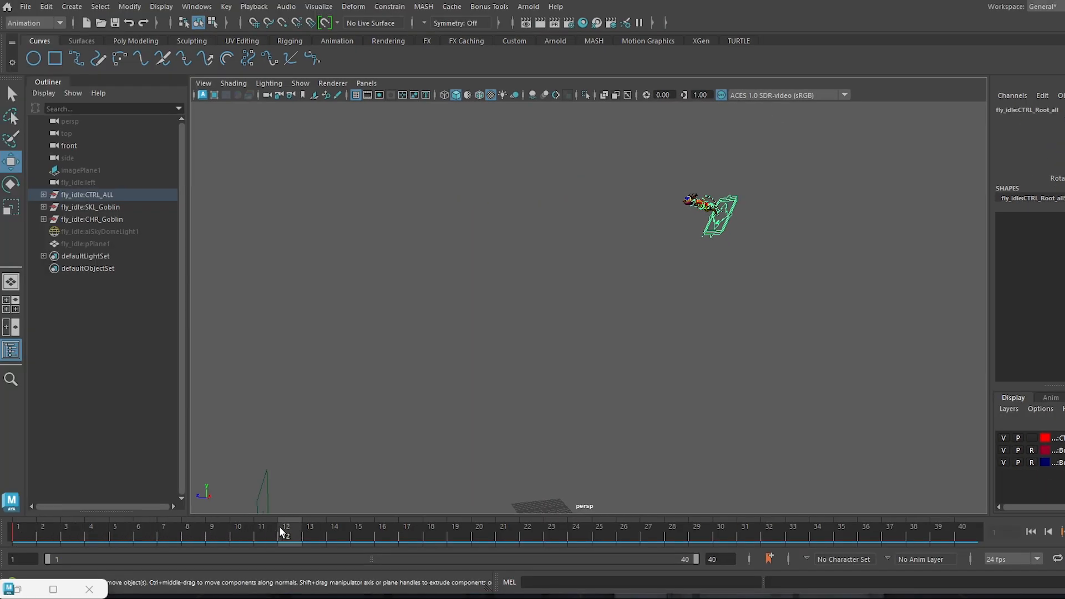
{"action": "left_click_drag", "start_coordinate": [279, 528], "coordinate": [452, 536]}
{"action": "left_click_drag", "start_coordinate": [553, 541], "coordinate": [528, 538]}
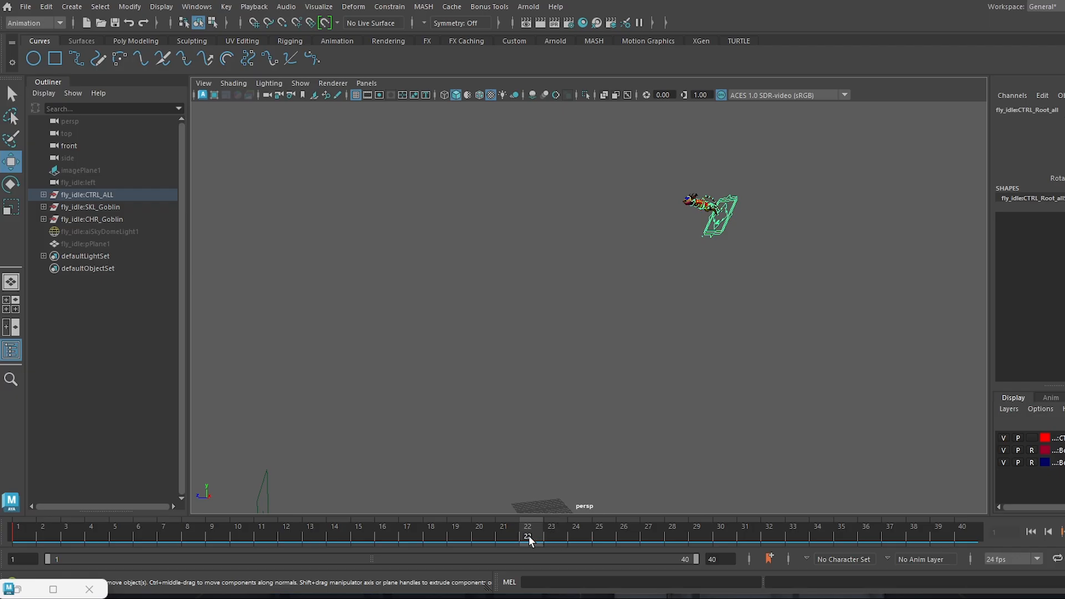
{"action": "key", "text": "e"}
{"action": "left_click_drag", "start_coordinate": [669, 222], "coordinate": [705, 156]}
Move the root control forward and down at frame 22 to place the goblin's stopping position.
{"action": "key", "text": "w"}
{"action": "left_click_drag", "start_coordinate": [682, 203], "coordinate": [541, 194]}
{"action": "left_click_drag", "start_coordinate": [595, 121], "coordinate": [589, 204]}
{"action": "left_click_drag", "start_coordinate": [513, 245], "coordinate": [471, 433]}
Review the goblin's movement between frames 1 and 22 and examine the upright pose from several angles.
{"action": "left_click_drag", "start_coordinate": [28, 535], "coordinate": [527, 529]}
{"action": "left_click_drag", "start_coordinate": [585, 318], "coordinate": [564, 312], "text": "alt"}
{"action": "right_click_drag", "start_coordinate": [563, 239], "coordinate": [566, 292], "text": "alt"}
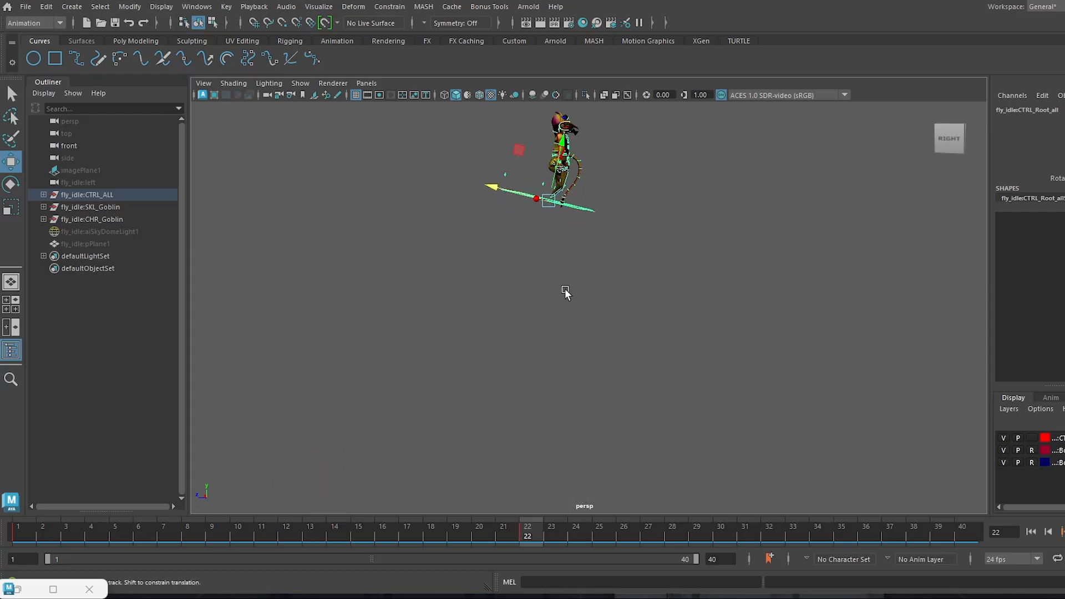
{"action": "middle_click_drag", "start_coordinate": [566, 293], "coordinate": [567, 355], "text": "alt"}
{"action": "left_click_drag", "start_coordinate": [567, 356], "coordinate": [565, 372], "text": "alt"}
{"action": "right_click_drag", "start_coordinate": [493, 371], "coordinate": [587, 544], "text": "alt"}
{"action": "left_click_drag", "start_coordinate": [539, 384], "coordinate": [552, 368], "text": "alt"}
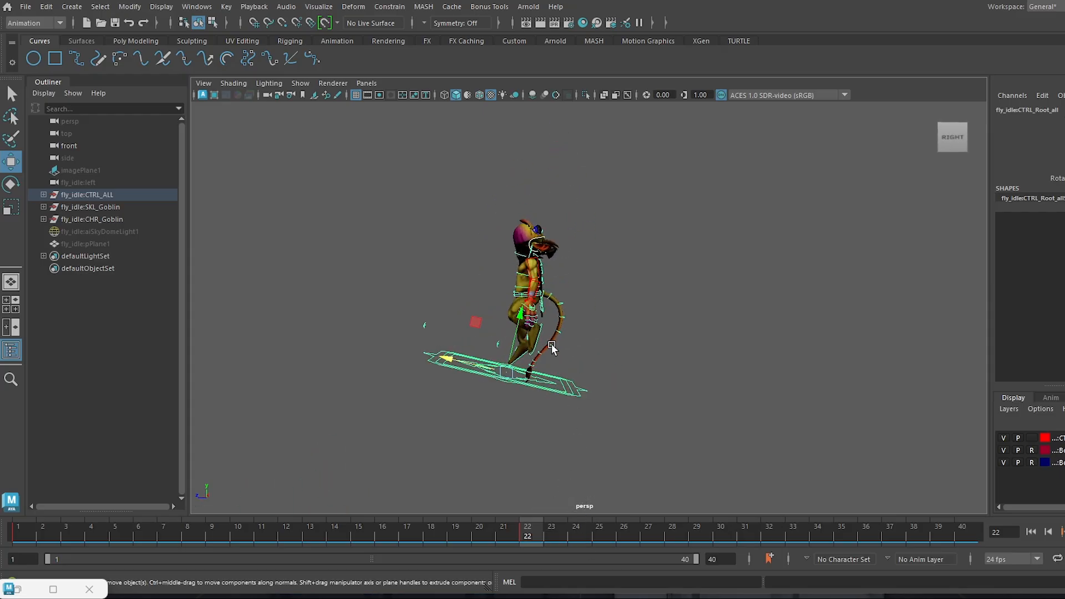
{"action": "right_click_drag", "start_coordinate": [530, 259], "coordinate": [533, 446], "text": "alt"}
{"action": "left_click_drag", "start_coordinate": [533, 449], "coordinate": [557, 279], "text": "alt"}
{"action": "middle_click_drag", "start_coordinate": [549, 322], "coordinate": [652, 305], "text": "alt"}
{"action": "left_click_drag", "start_coordinate": [652, 305], "coordinate": [528, 381], "text": "alt"}
{"action": "middle_click_drag", "start_coordinate": [637, 309], "coordinate": [556, 369], "text": "alt"}
{"action": "right_click_drag", "start_coordinate": [556, 369], "coordinate": [575, 299], "text": "alt"}
{"action": "left_click_drag", "start_coordinate": [105, 532], "coordinate": [22, 534]}
{"action": "middle_click_drag", "start_coordinate": [866, 233], "coordinate": [532, 250], "text": "alt"}
{"action": "left_click_drag", "start_coordinate": [28, 532], "coordinate": [527, 527]}
Adjust the root control's position at frame 22 to about 1074 in Translate Y and -312 in Translate Z.
{"action": "left_click_drag", "start_coordinate": [387, 329], "coordinate": [492, 344]}
{"action": "left_click_drag", "start_coordinate": [537, 318], "coordinate": [541, 258]}
{"action": "left_click_drag", "start_coordinate": [152, 527], "coordinate": [527, 539]}
Create a motion trail for the root control and check the path back to frame 10.
{"action": "scroll", "coordinate": [603, 236], "scroll_direction": "up", "scroll_amount": 4}
{"action": "middle_click_drag", "start_coordinate": [637, 298], "coordinate": [650, 328], "text": "alt"}
{"action": "left_click_drag", "start_coordinate": [650, 327], "coordinate": [634, 300], "text": "alt"}
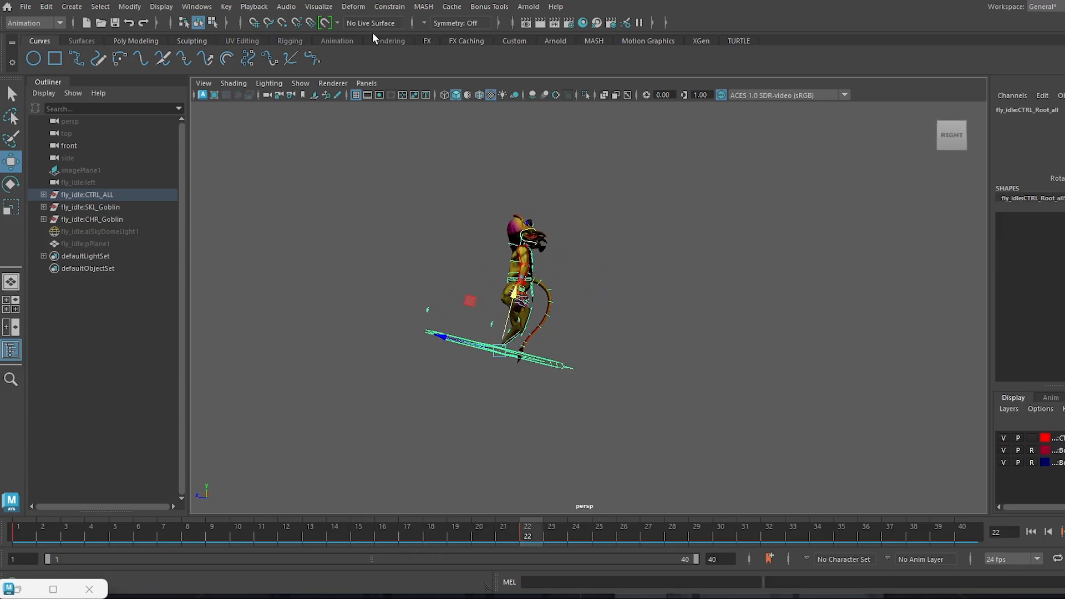
{"action": "left_click", "coordinate": [319, 7]}
{"action": "left_click", "coordinate": [355, 40]}
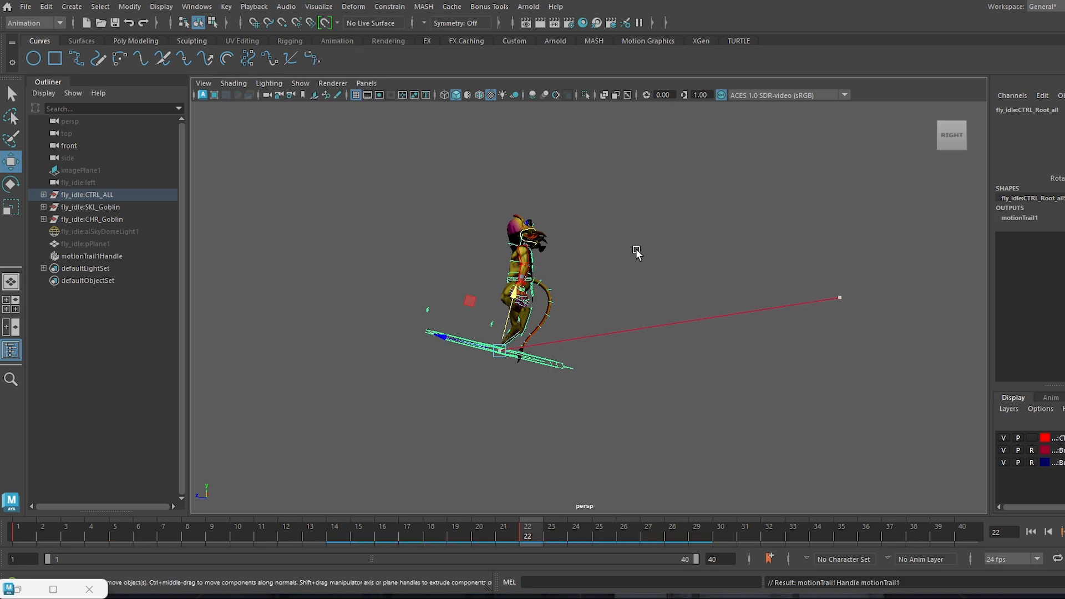
{"action": "left_click_drag", "start_coordinate": [498, 530], "coordinate": [244, 524]}
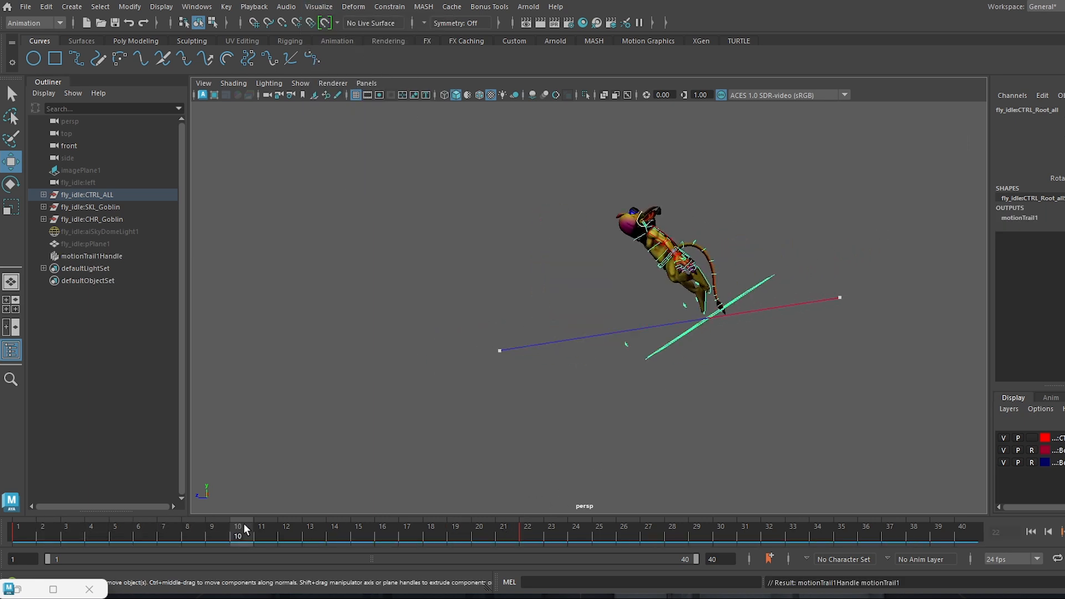
In the Graph Editor, break the Translate Y tangents at frame 1 and angle the outgoing one downward for a fast start.
{"action": "left_click", "coordinate": [26, 592]}
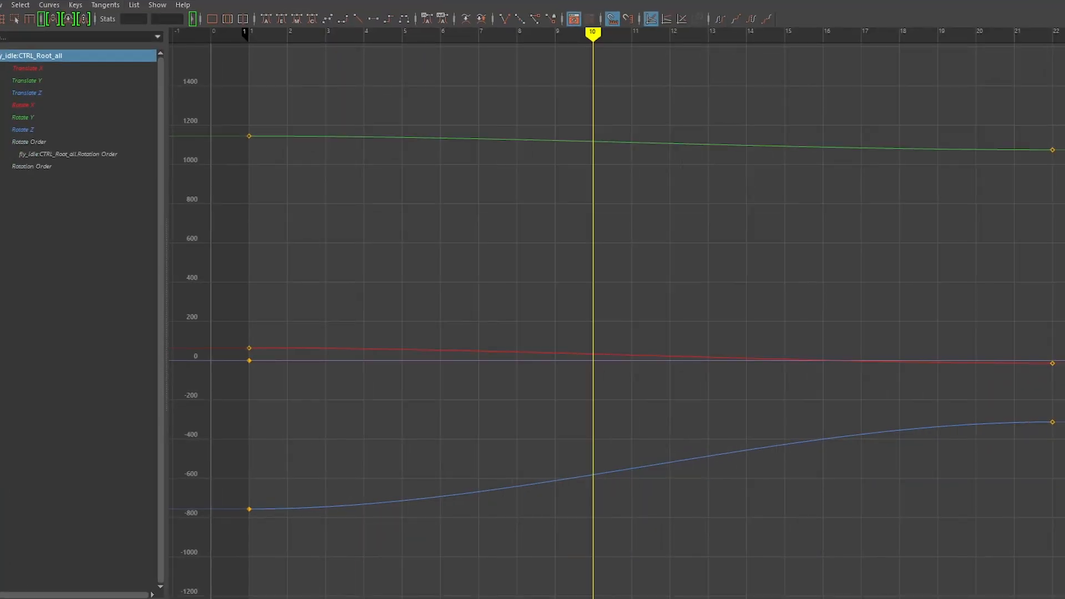
{"action": "left_click", "coordinate": [37, 68]}
{"action": "left_click", "coordinate": [42, 78]}
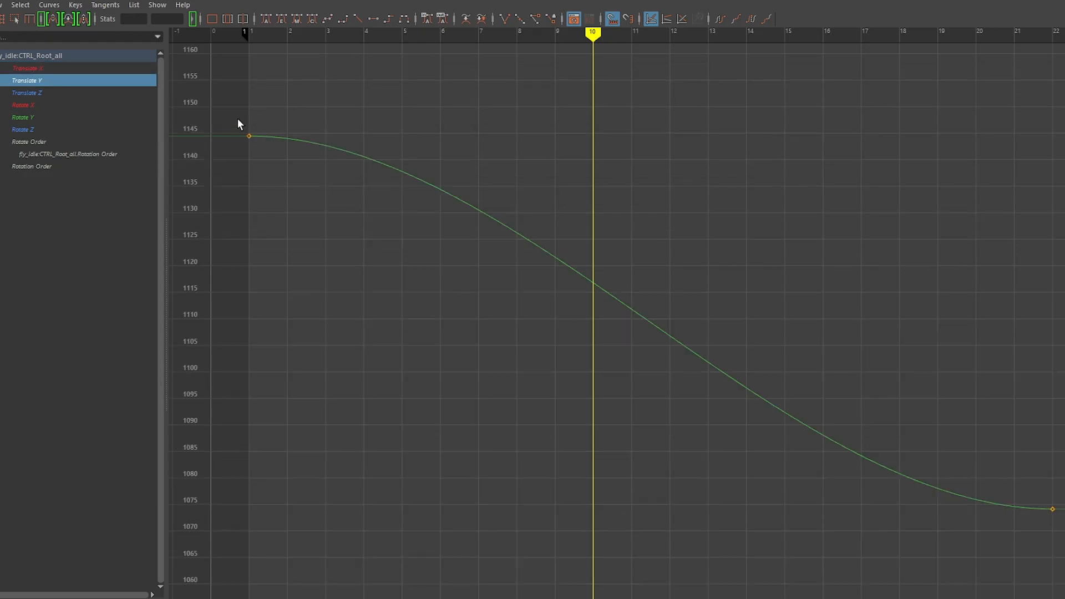
{"action": "right_click_drag", "start_coordinate": [251, 135], "coordinate": [285, 178]}
{"action": "left_click_drag", "start_coordinate": [322, 139], "coordinate": [293, 190]}
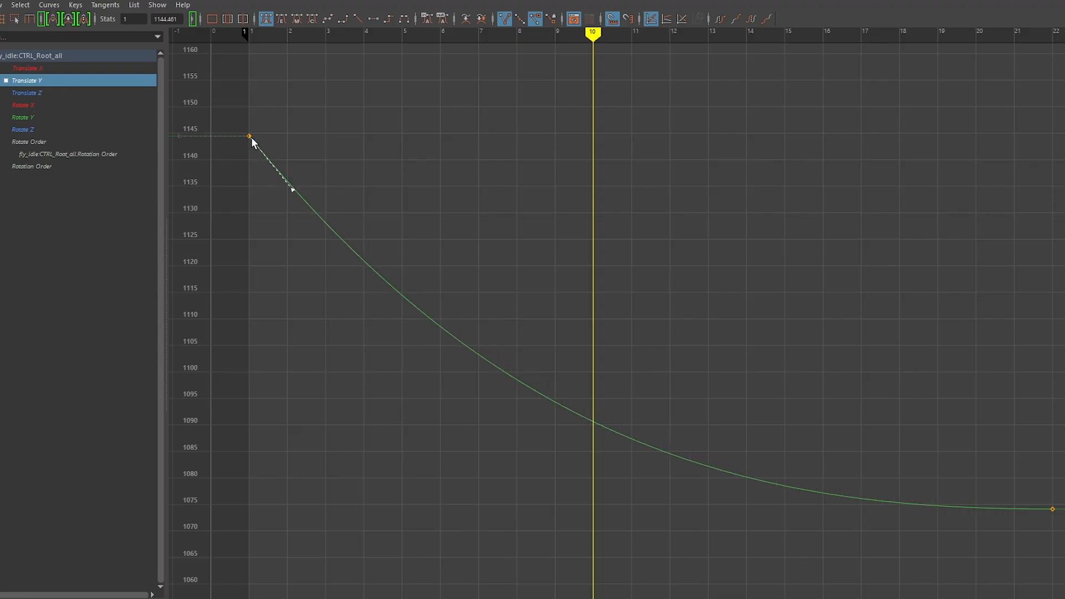
Break the Translate Z tangents at frame 1 and angle the outgoing one steeply upward.
{"action": "left_click", "coordinate": [23, 93]}
{"action": "left_click", "coordinate": [249, 509]}
{"action": "right_click", "coordinate": [251, 506]}
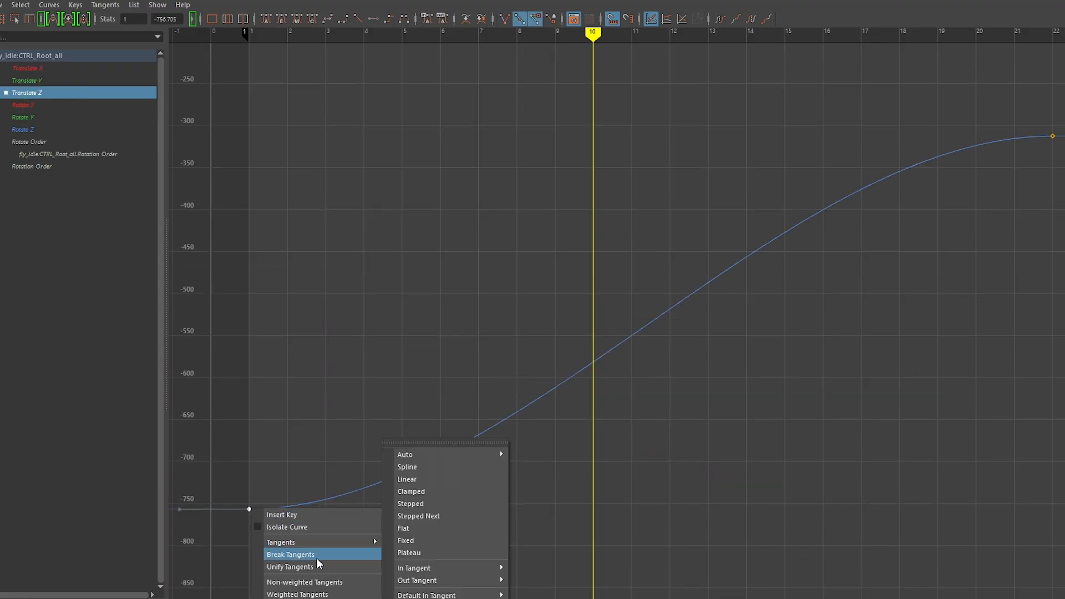
{"action": "left_click", "coordinate": [316, 555]}
{"action": "left_click_drag", "start_coordinate": [324, 508], "coordinate": [319, 430]}
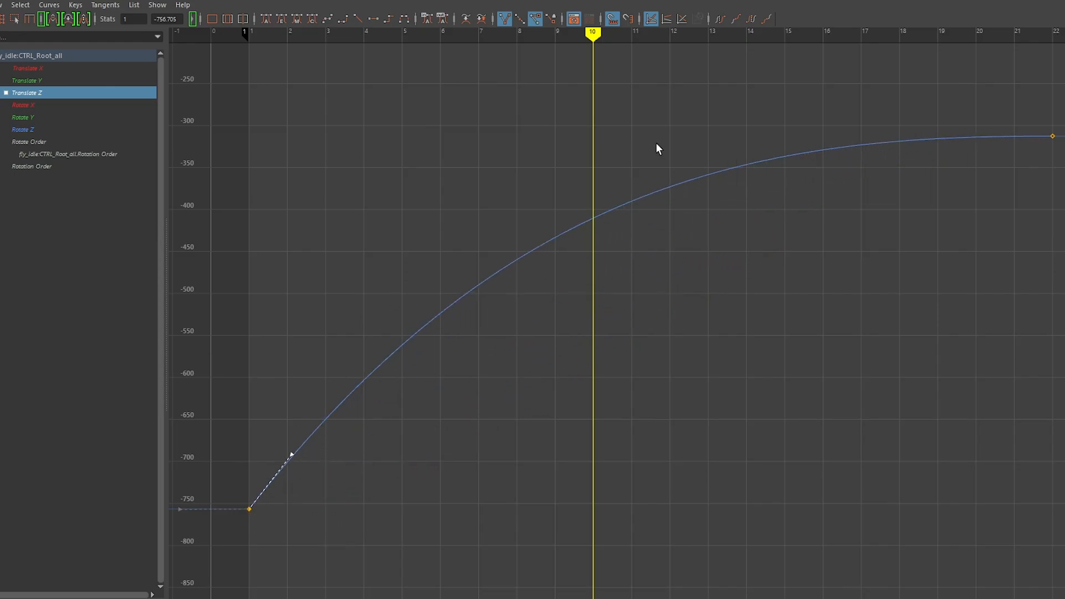
Break the Rotate X tangents at frame 1, steepen the outgoing one downward, and put the Graph Editor away.
{"action": "left_click", "coordinate": [44, 105]}
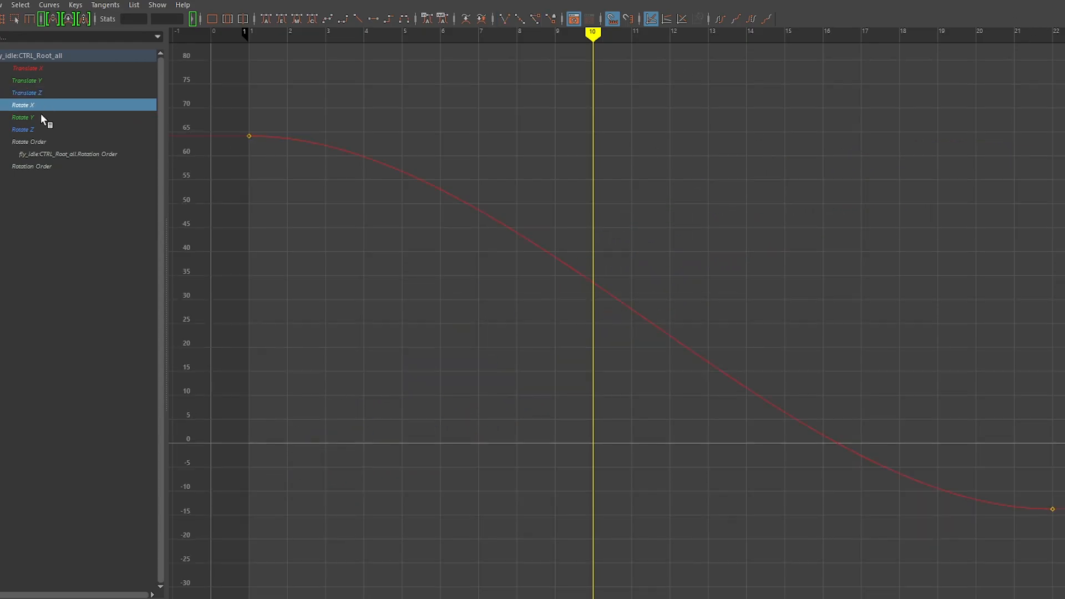
{"action": "right_click", "coordinate": [249, 137]}
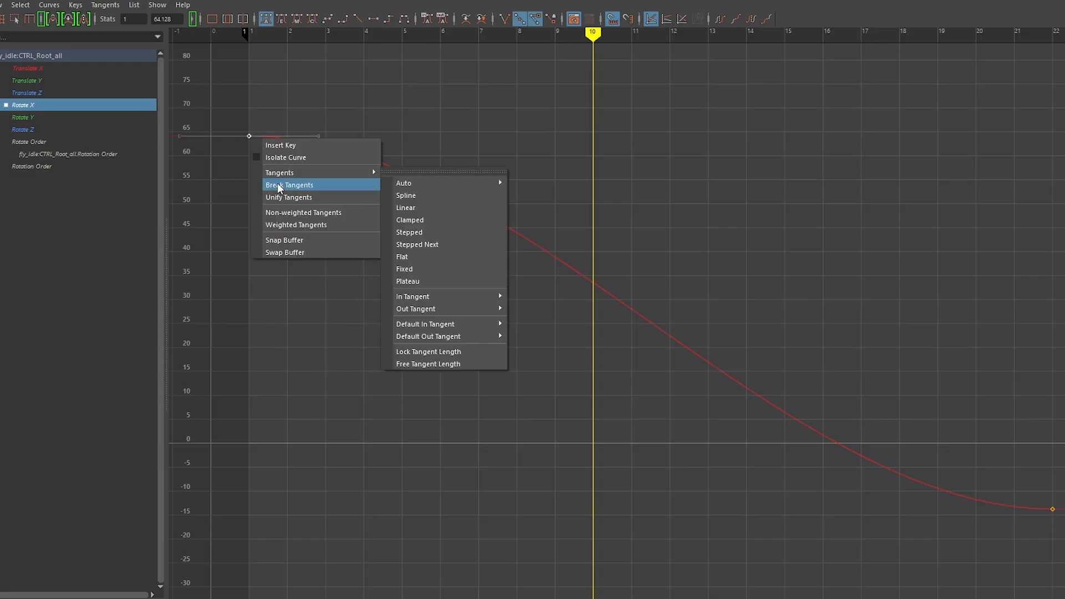
{"action": "left_click", "coordinate": [278, 185]}
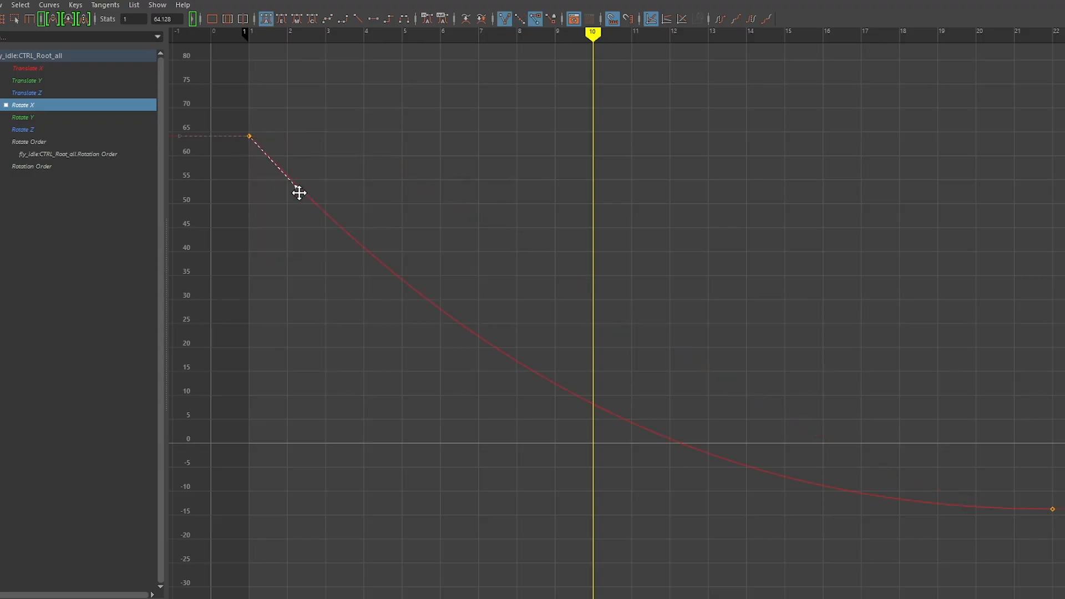
{"action": "left_click", "coordinate": [46, 118]}
{"action": "left_click", "coordinate": [45, 129]}
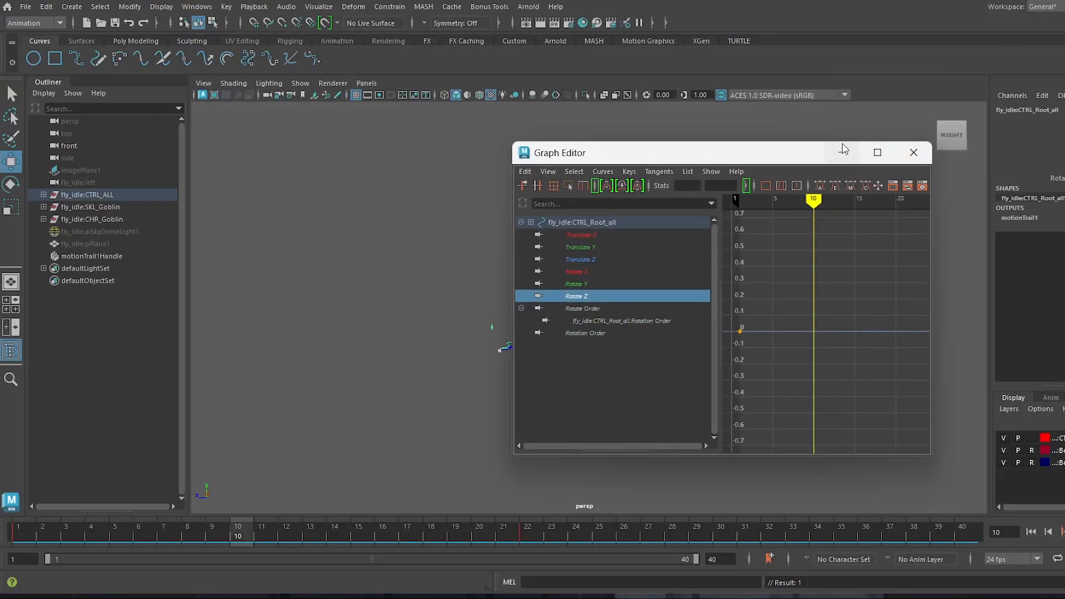
{"action": "left_click", "coordinate": [866, 150]}
At frame 6, raise the root control to Translate Y about 1137 to bend the motion trail into an arc.
{"action": "left_click_drag", "start_coordinate": [31, 539], "coordinate": [139, 524]}
{"action": "left_click_drag", "start_coordinate": [642, 285], "coordinate": [630, 264]}
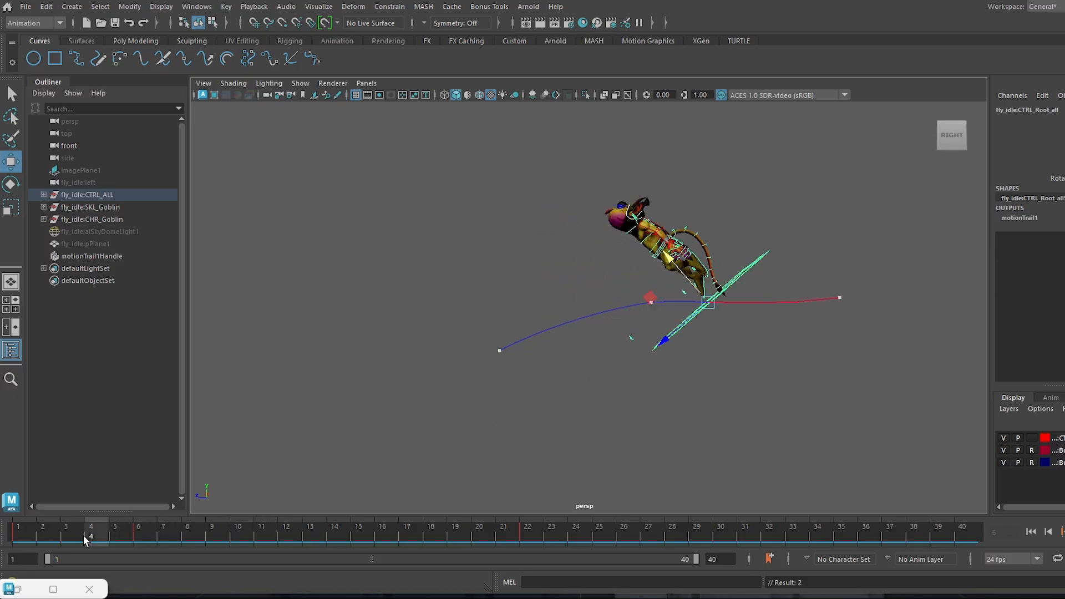
{"action": "mouse_move", "coordinate": [138, 525]}
{"action": "left_mouse_down"}
{"action": "mouse_move", "coordinate": [480, 527]}
{"action": "mouse_move", "coordinate": [20, 531]}
{"action": "mouse_move", "coordinate": [151, 524]}
{"action": "left_mouse_up"}
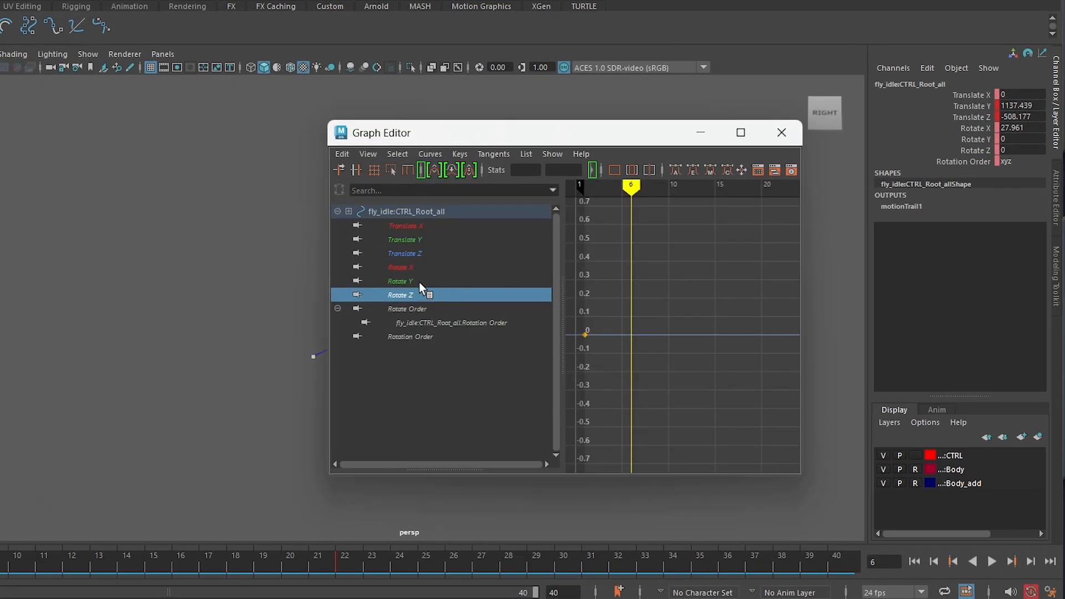
In the Graph Editor, lower the Translate Y key at frame 6 to about 1104.8 to smooth the curve.
{"action": "left_click", "coordinate": [414, 225]}
{"action": "left_click", "coordinate": [415, 238]}
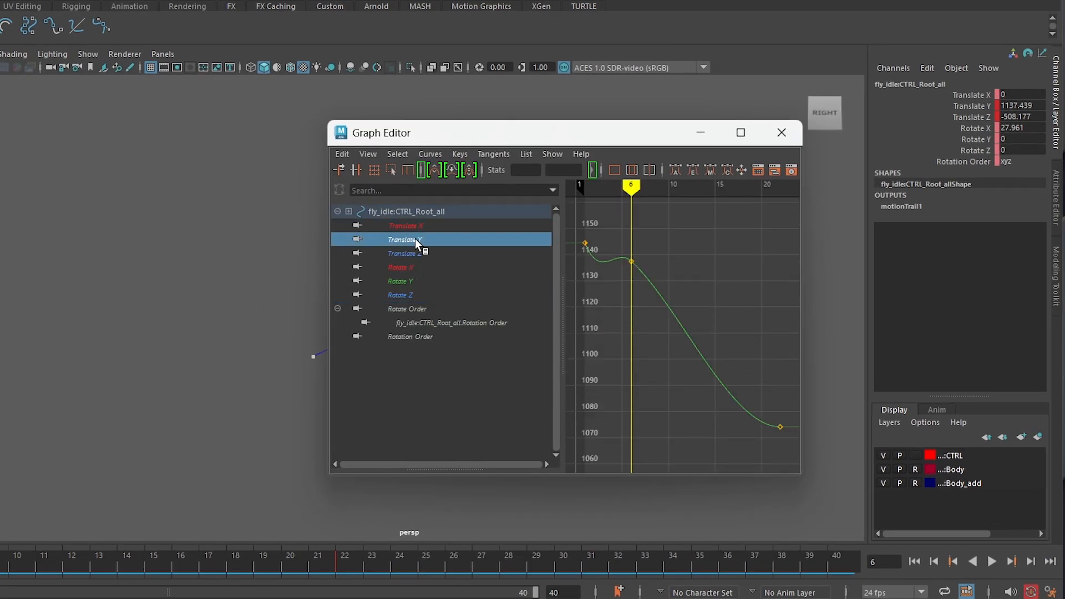
{"action": "left_click_drag", "start_coordinate": [575, 225], "coordinate": [666, 297]}
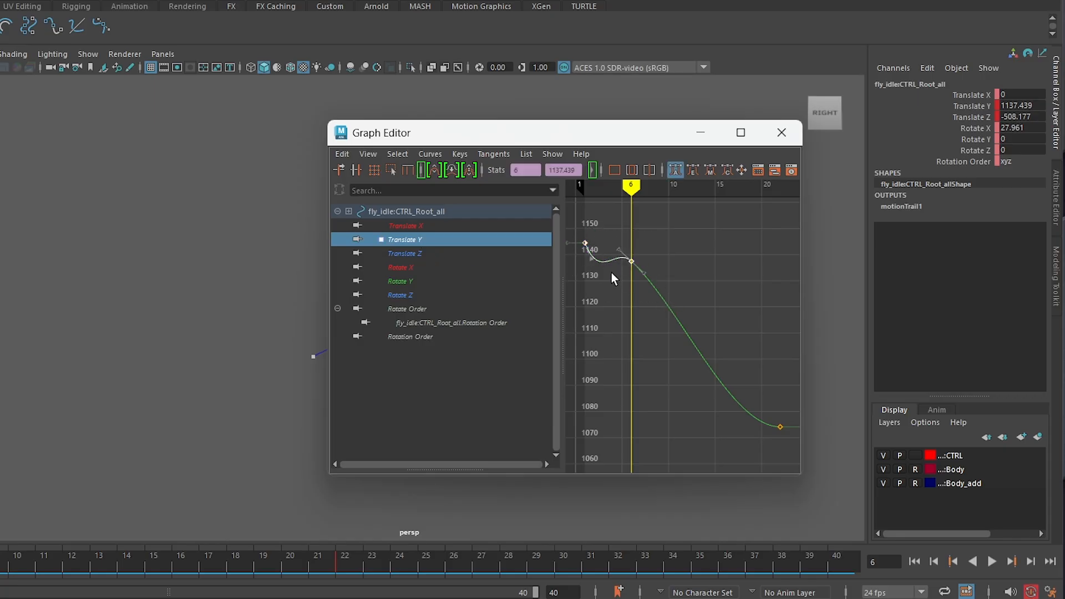
{"action": "left_click_drag", "start_coordinate": [616, 249], "coordinate": [641, 282]}
{"action": "middle_click_drag", "start_coordinate": [637, 270], "coordinate": [638, 344]}
{"action": "left_click_drag", "start_coordinate": [632, 142], "coordinate": [901, 85]}
{"action": "middle_click_drag", "start_coordinate": [899, 278], "coordinate": [901, 290]}
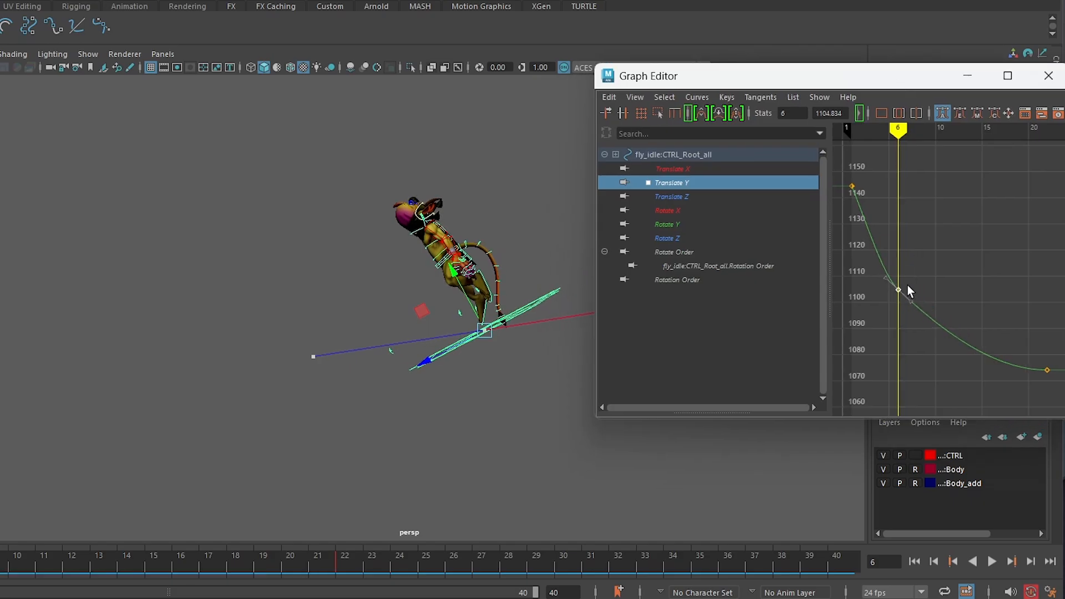
Lower the root control's Translate Z key at frame 6 to about -600.2 and steepen its tangent to smooth the curve.
{"action": "left_click", "coordinate": [696, 196]}
{"action": "left_click_drag", "start_coordinate": [914, 294], "coordinate": [912, 292]}
{"action": "mouse_move", "coordinate": [913, 292]}
{"action": "middle_mouse_down"}
{"action": "mouse_move", "coordinate": [899, 283]}
{"action": "mouse_move", "coordinate": [898, 297]}
{"action": "middle_mouse_up"}
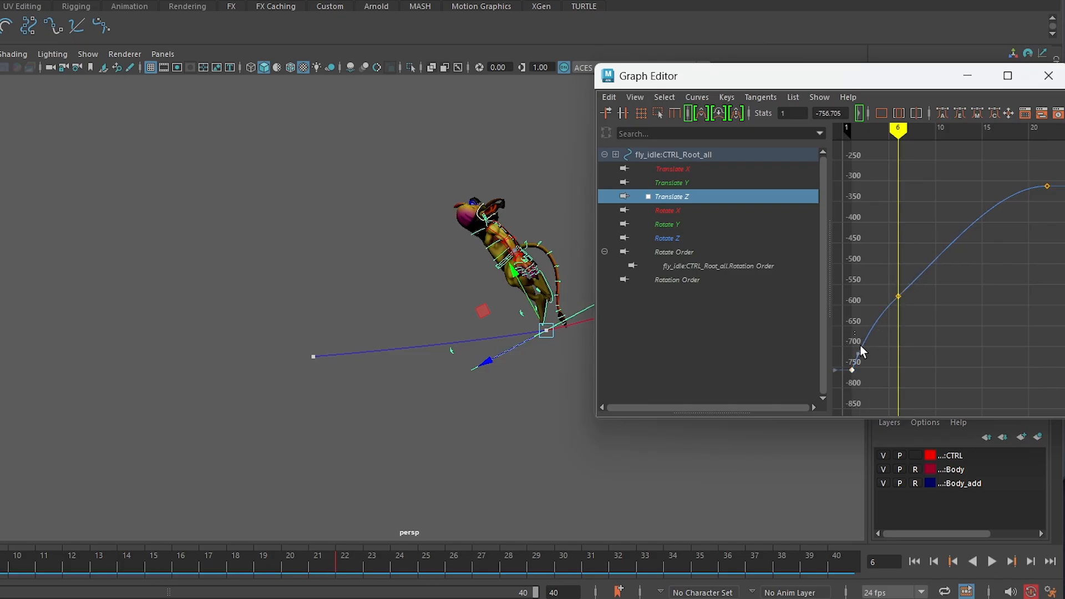
{"action": "middle_click_drag", "start_coordinate": [899, 323], "coordinate": [914, 284]}
{"action": "left_click", "coordinate": [917, 295]}
{"action": "middle_click_drag", "start_coordinate": [488, 344], "coordinate": [304, 297], "text": "alt"}
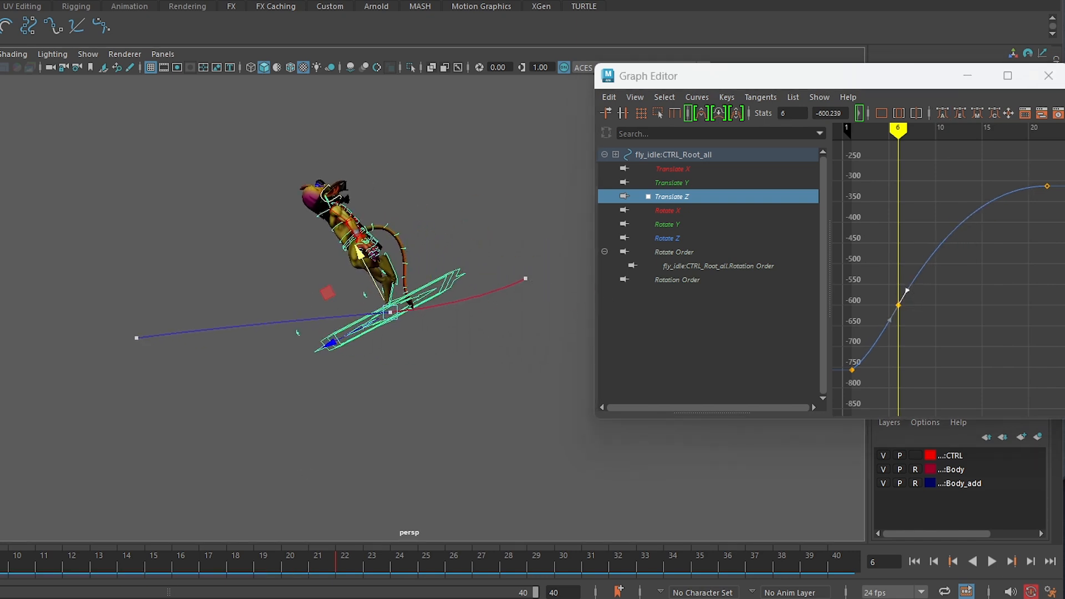
Play back the motion, return to frame 6 and raise the root control to Translate Y about 1155 for a higher arc.
{"action": "key", "text": "alt+v"}
{"action": "left_click_drag", "start_coordinate": [164, 555], "coordinate": [0, 571]}
{"action": "left_click_drag", "start_coordinate": [376, 268], "coordinate": [340, 213]}
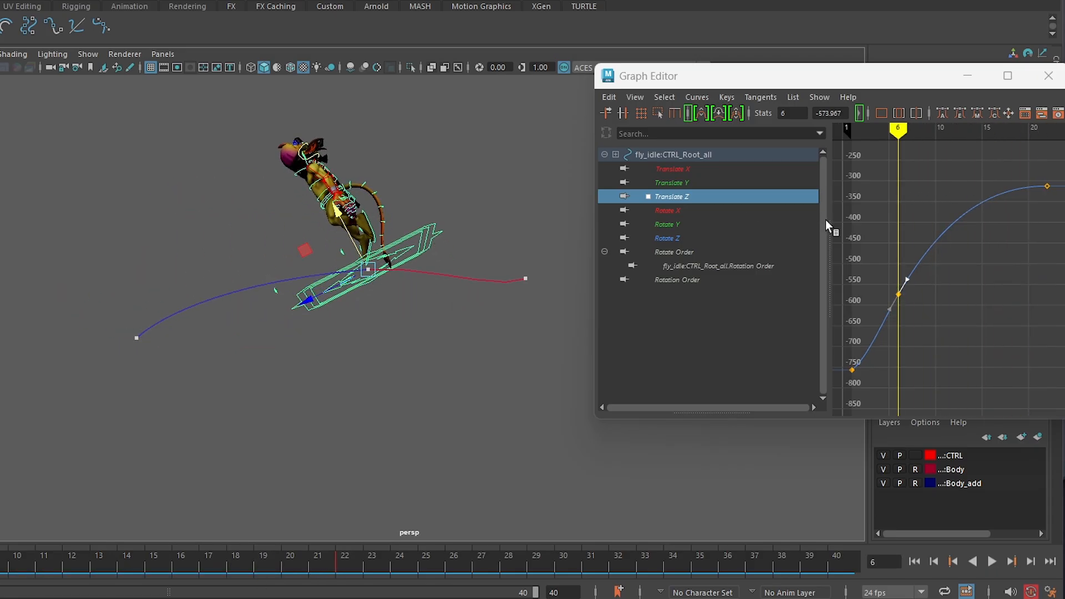
Steepen the outgoing Translate Y tangent at frame 1 to round the motion trail, and play back the result.
{"action": "left_click", "coordinate": [694, 185]}
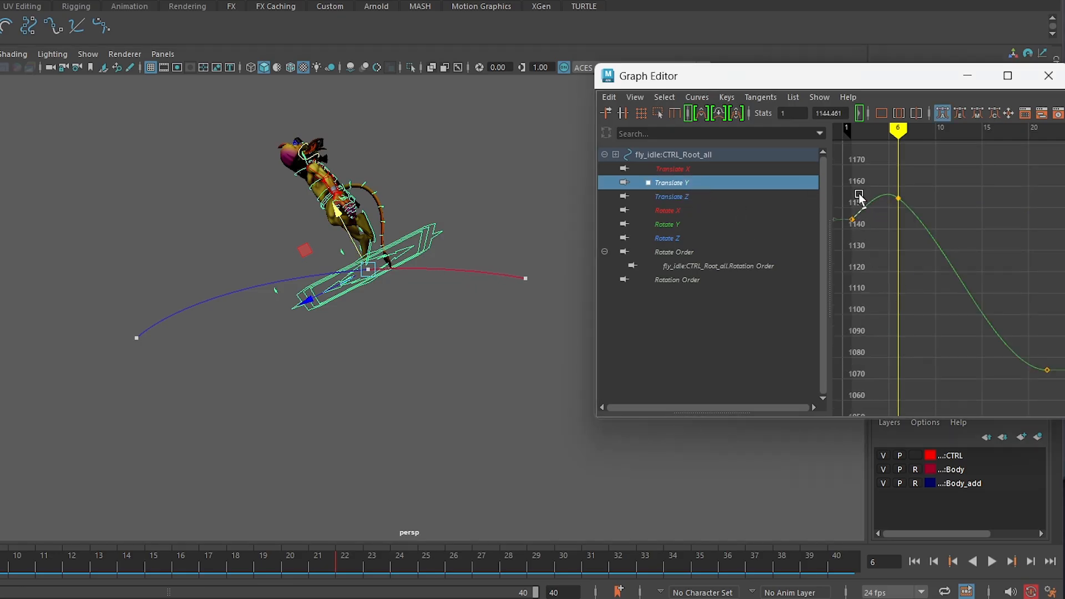
{"action": "left_click_drag", "start_coordinate": [862, 207], "coordinate": [861, 204]}
{"action": "left_click_drag", "start_coordinate": [395, 360], "coordinate": [389, 352], "text": "alt"}
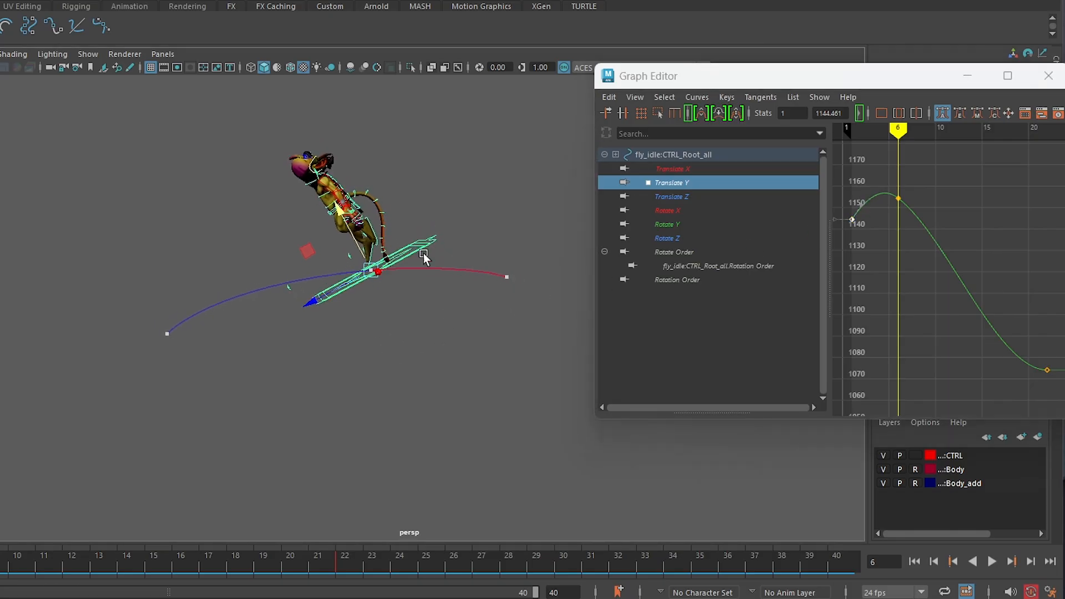
{"action": "key", "text": "alt+v"}
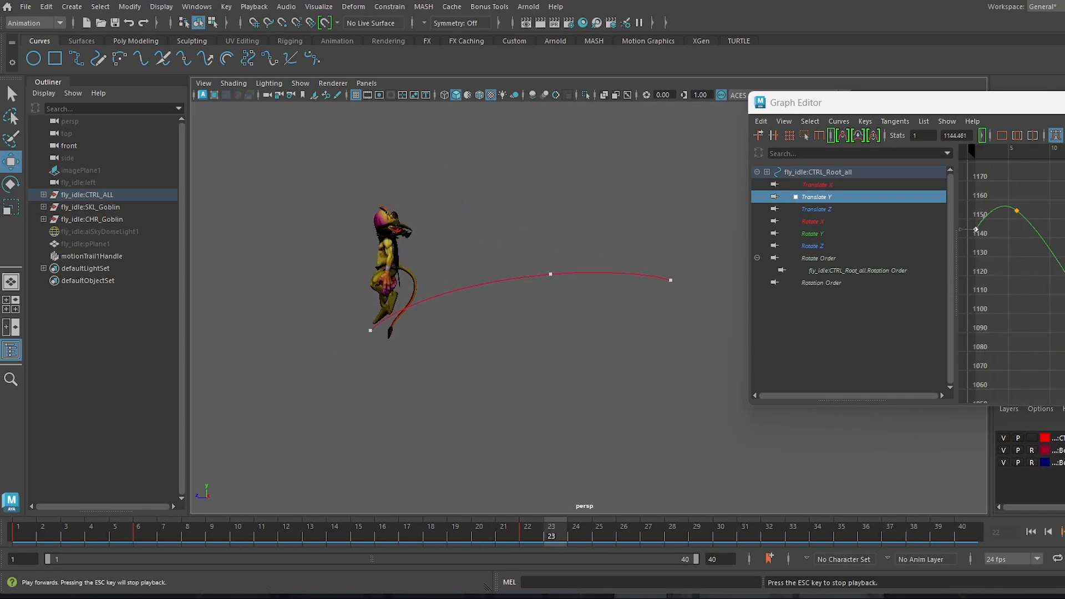
Show the rig controls, select the pelvis control, key it at frame 1 and put the Graph Editor away.
{"action": "left_click", "coordinate": [195, 528]}
{"action": "mouse_move", "coordinate": [195, 529]}
{"action": "left_mouse_down"}
{"action": "mouse_move", "coordinate": [2, 529]}
{"action": "mouse_move", "coordinate": [126, 537]}
{"action": "left_mouse_up"}
{"action": "left_click", "coordinate": [137, 537]}
{"action": "right_click_drag", "start_coordinate": [580, 222], "coordinate": [626, 358], "text": "alt"}
{"action": "middle_click_drag", "start_coordinate": [559, 241], "coordinate": [618, 378], "text": "alt"}
{"action": "right_click_drag", "start_coordinate": [566, 243], "coordinate": [635, 388], "text": "alt"}
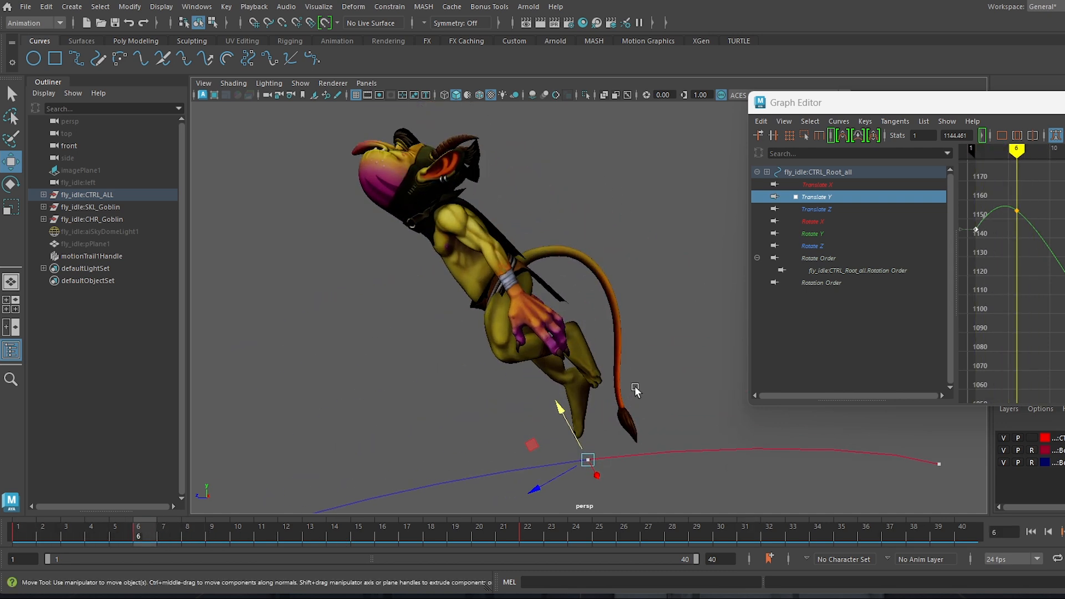
{"action": "key", "text": "alt+1"}
{"action": "left_click", "coordinate": [476, 305]}
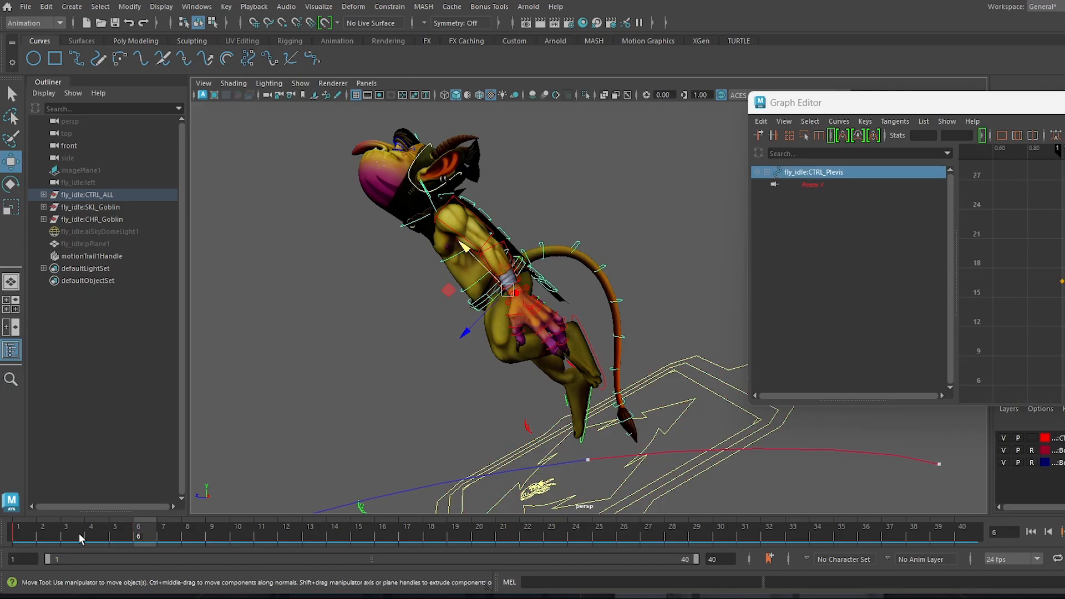
{"action": "left_click_drag", "start_coordinate": [71, 534], "coordinate": [17, 533]}
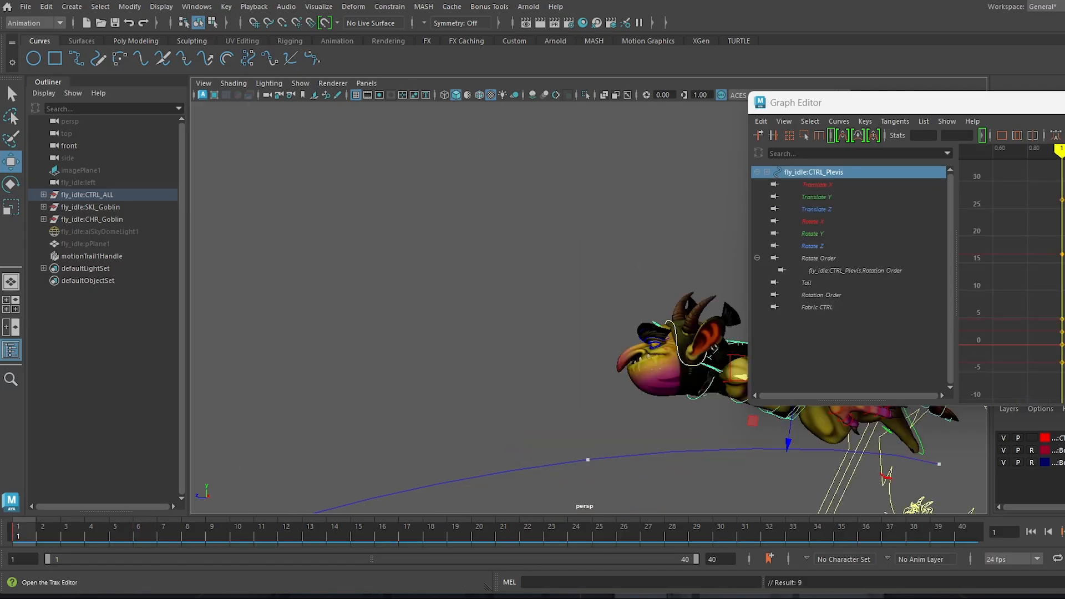
{"action": "left_click", "coordinate": [1064, 102]}
{"action": "right_click_drag", "start_coordinate": [758, 248], "coordinate": [609, 155], "text": "alt"}
{"action": "middle_click_drag", "start_coordinate": [772, 310], "coordinate": [722, 238], "text": "alt"}
At frame 7, rotate the pelvis control in the side view and set a key.
{"action": "left_click_drag", "start_coordinate": [37, 528], "coordinate": [165, 526]}
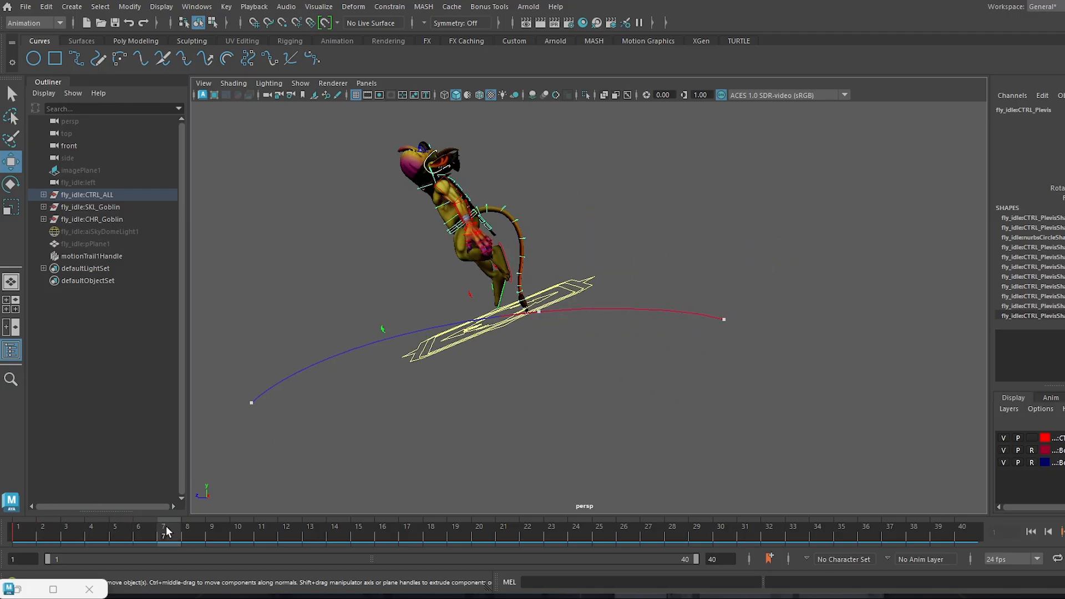
{"action": "key", "text": "e"}
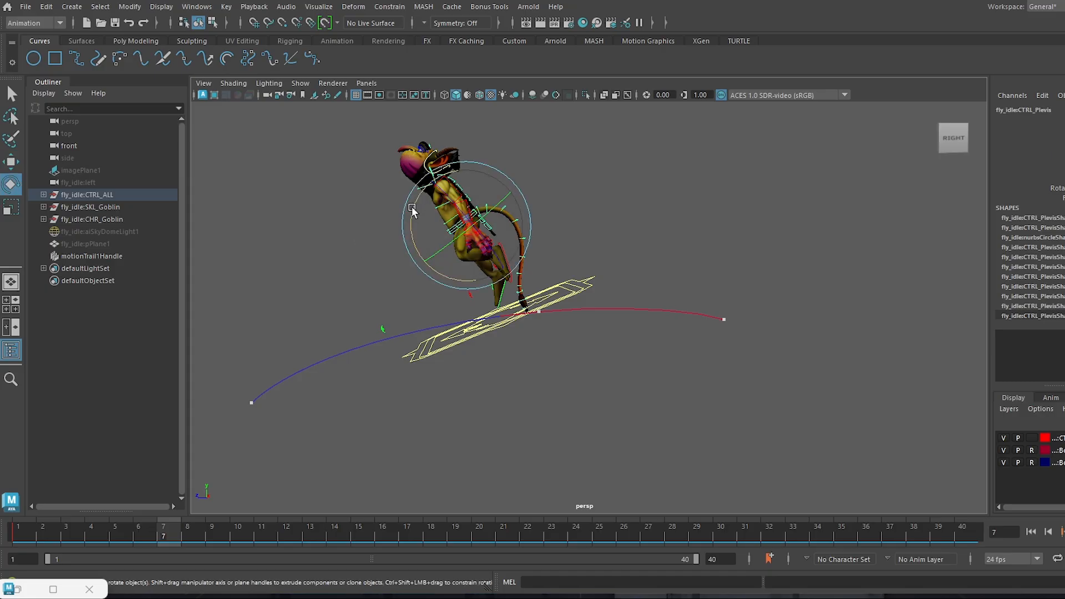
{"action": "left_click_drag", "start_coordinate": [411, 206], "coordinate": [430, 183]}
{"action": "key", "text": "s"}
Rotate and key the pelvis control at frames 13, 20 and 24 so the body swings and settles.
{"action": "left_click_drag", "start_coordinate": [19, 533], "coordinate": [310, 521]}
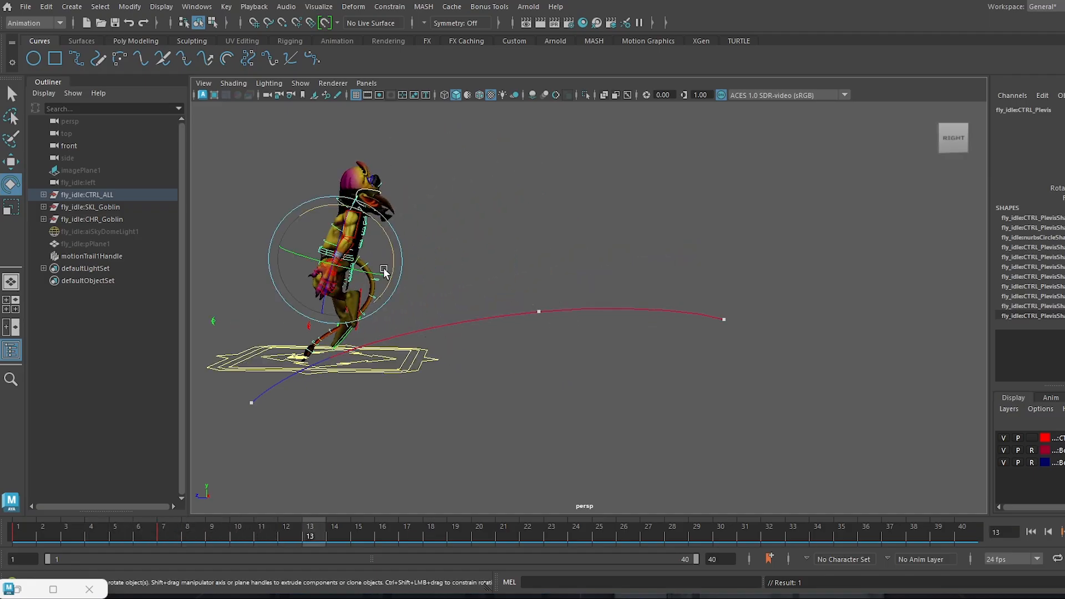
{"action": "left_click_drag", "start_coordinate": [161, 538], "coordinate": [484, 529]}
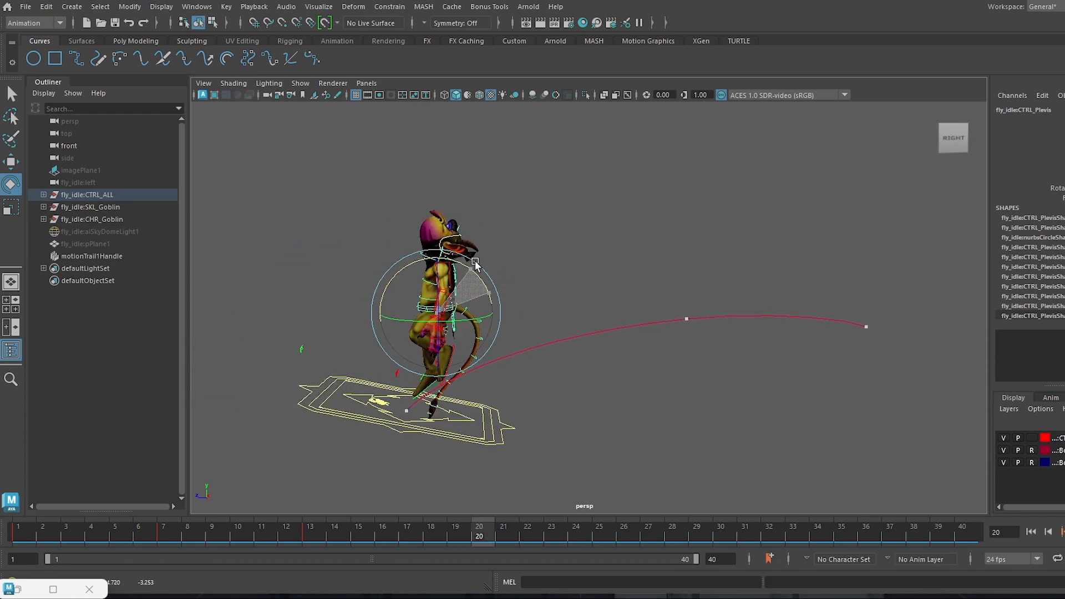
{"action": "left_click_drag", "start_coordinate": [474, 262], "coordinate": [474, 260]}
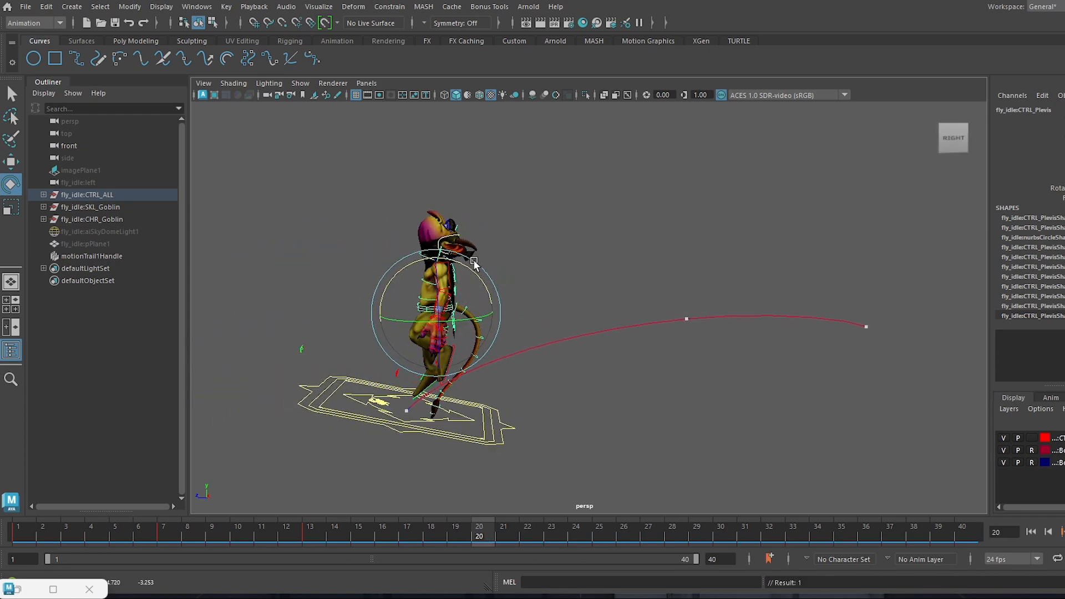
{"action": "left_click_drag", "start_coordinate": [301, 537], "coordinate": [551, 562]}
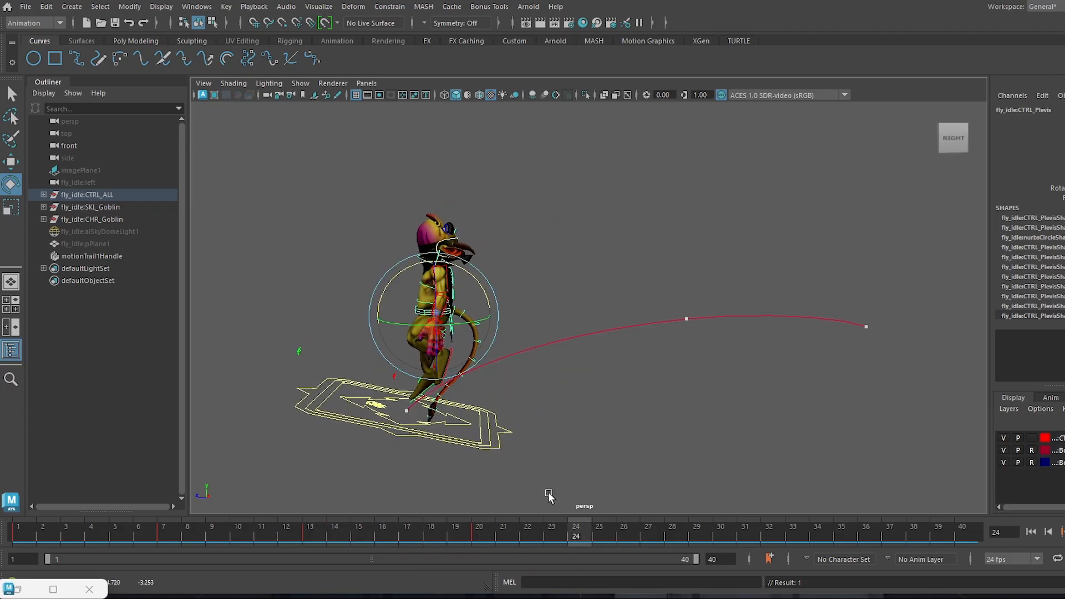
{"action": "left_click_drag", "start_coordinate": [463, 269], "coordinate": [481, 285]}
Hide the controls, review the motion, and frame the pelvis control's whole Rotate X curve in the Graph Editor.
{"action": "key", "text": "alt+1"}
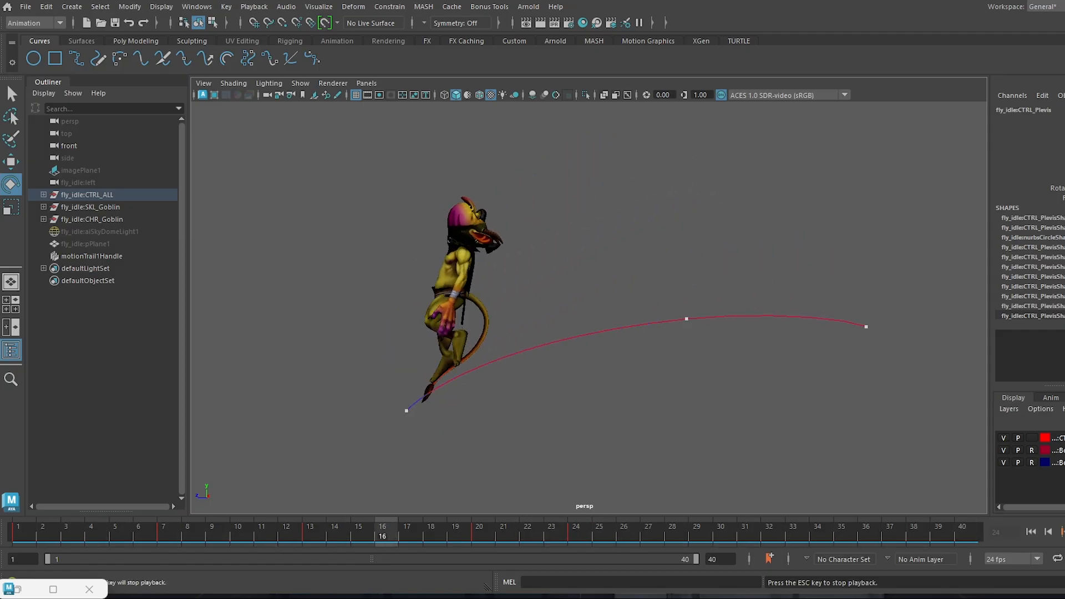
{"action": "key", "text": "Escape"}
{"action": "left_click_drag", "start_coordinate": [64, 528], "coordinate": [221, 528]}
{"action": "left_click", "coordinate": [20, 589]}
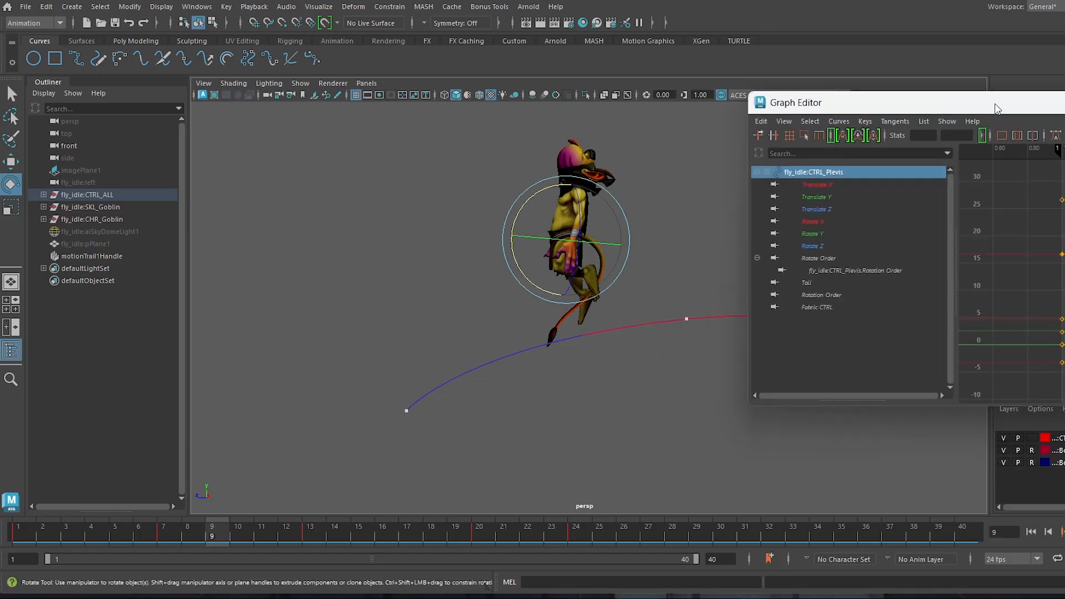
{"action": "left_click_drag", "start_coordinate": [995, 111], "coordinate": [672, 126]}
{"action": "left_click", "coordinate": [496, 240]}
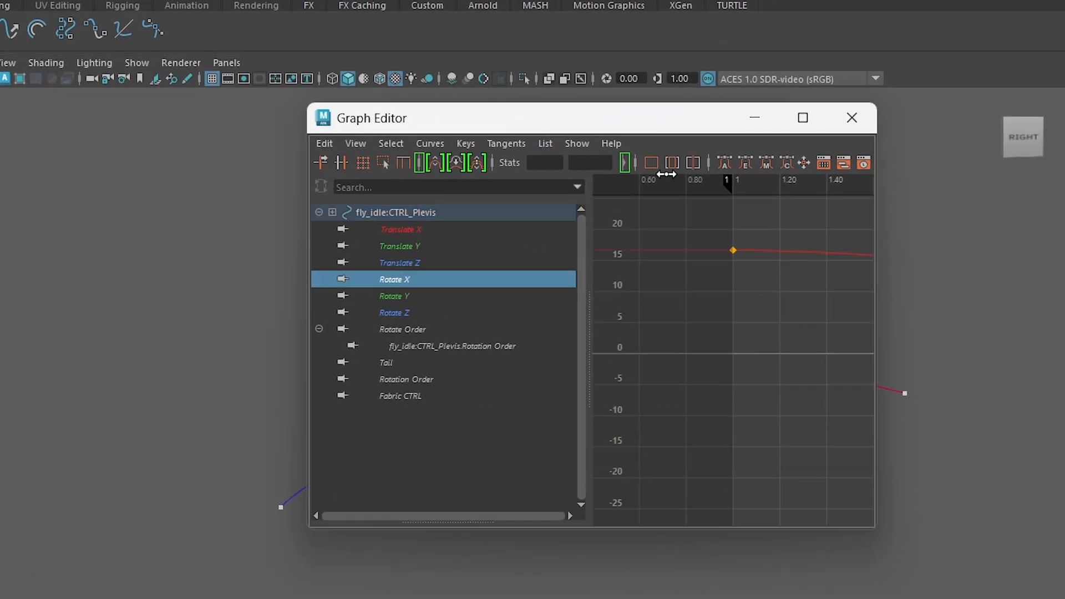
{"action": "left_click", "coordinate": [650, 164]}
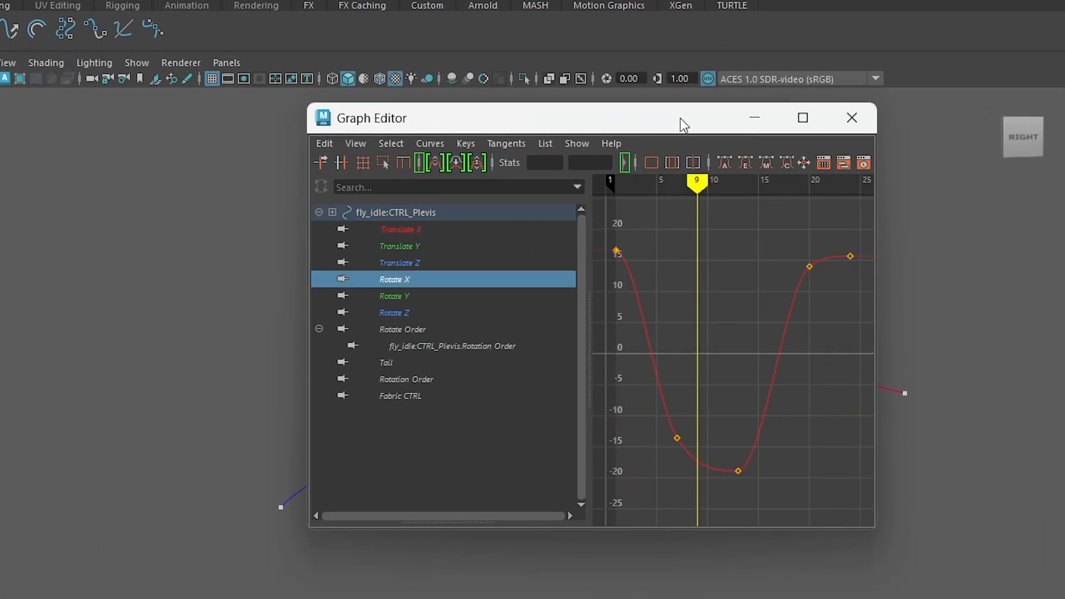
Reshape the pelvis's Rotate X curve: frame 7 key to about -5, frame 13 key to frame 14 at about 3, frame 20 key to about 16.6.
{"action": "left_click_drag", "start_coordinate": [682, 118], "coordinate": [529, 132]}
{"action": "left_click_drag", "start_coordinate": [720, 305], "coordinate": [924, 306]}
{"action": "left_click_drag", "start_coordinate": [538, 407], "coordinate": [623, 511]}
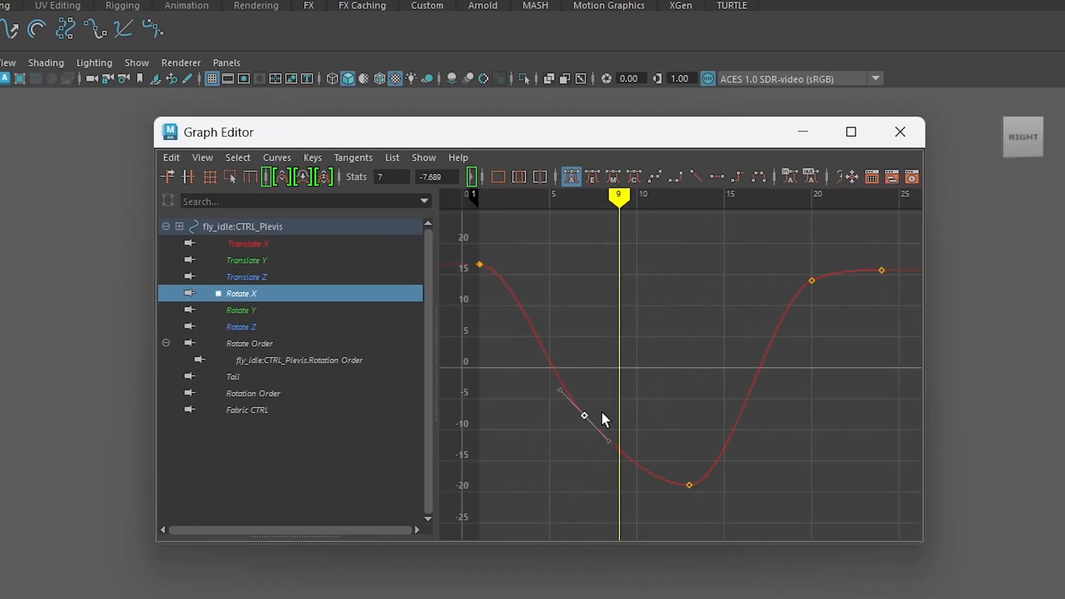
{"action": "left_click_drag", "start_coordinate": [689, 485], "coordinate": [722, 374]}
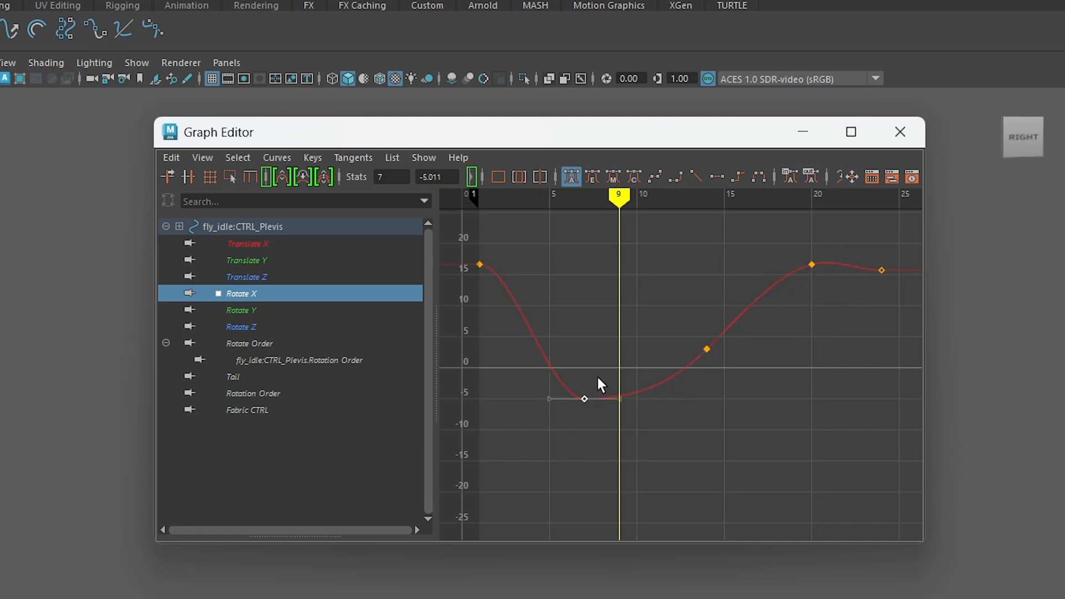
{"action": "left_click", "coordinate": [599, 335]}
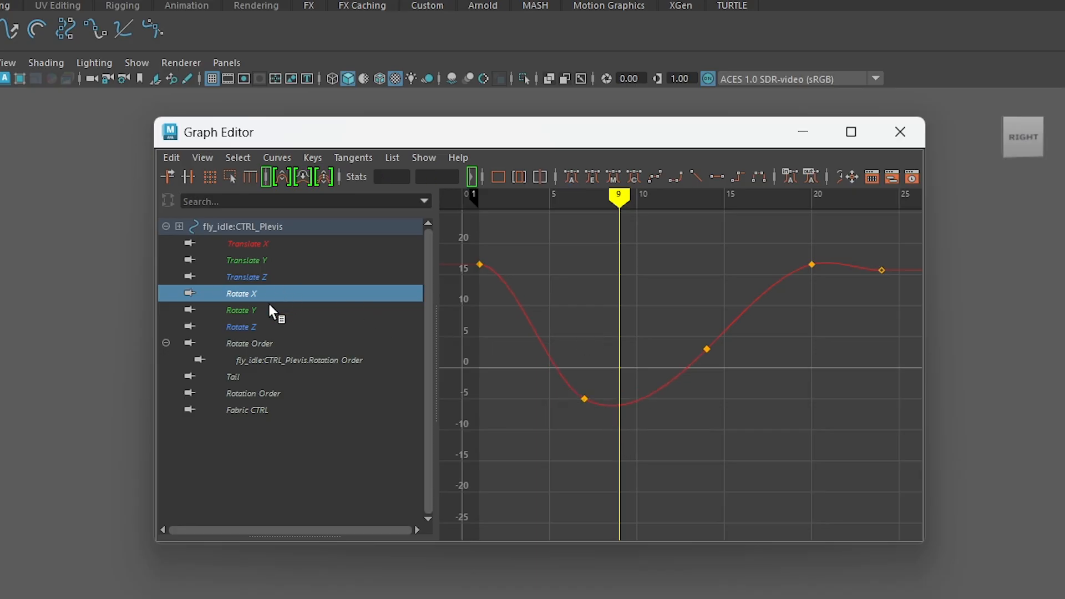
{"action": "left_click", "coordinate": [275, 309]}
{"action": "left_click", "coordinate": [255, 328]}
{"action": "left_click", "coordinate": [801, 133]}
Play back the motion, raise the pelvis's Rotate X key at frame 24 to about 16.6, and save the scene.
{"action": "left_click_drag", "start_coordinate": [27, 530], "coordinate": [552, 539]}
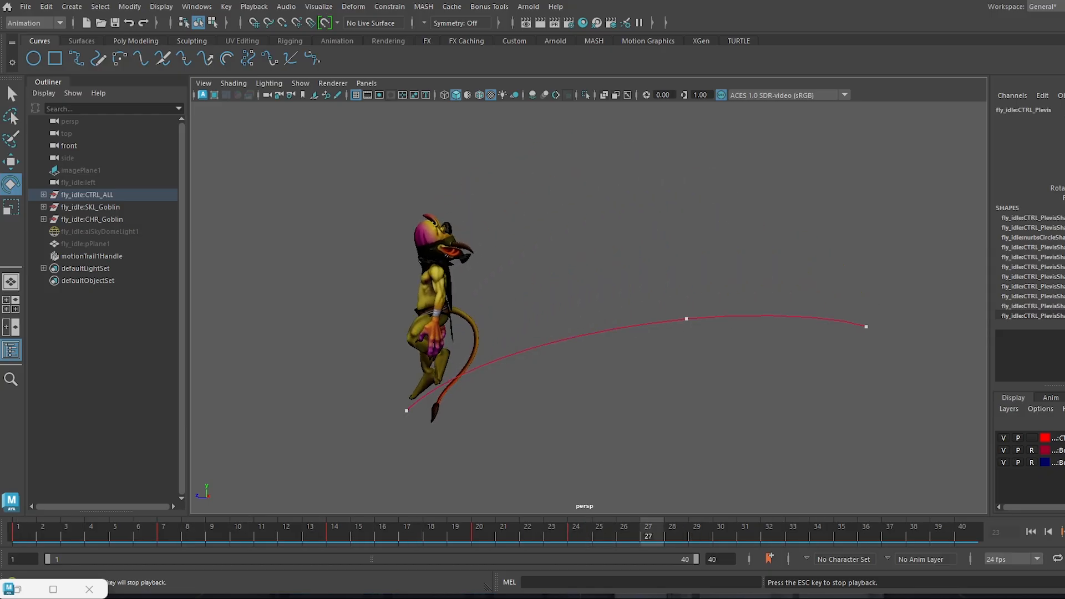
{"action": "key", "text": "Escape"}
{"action": "left_click", "coordinate": [577, 531]}
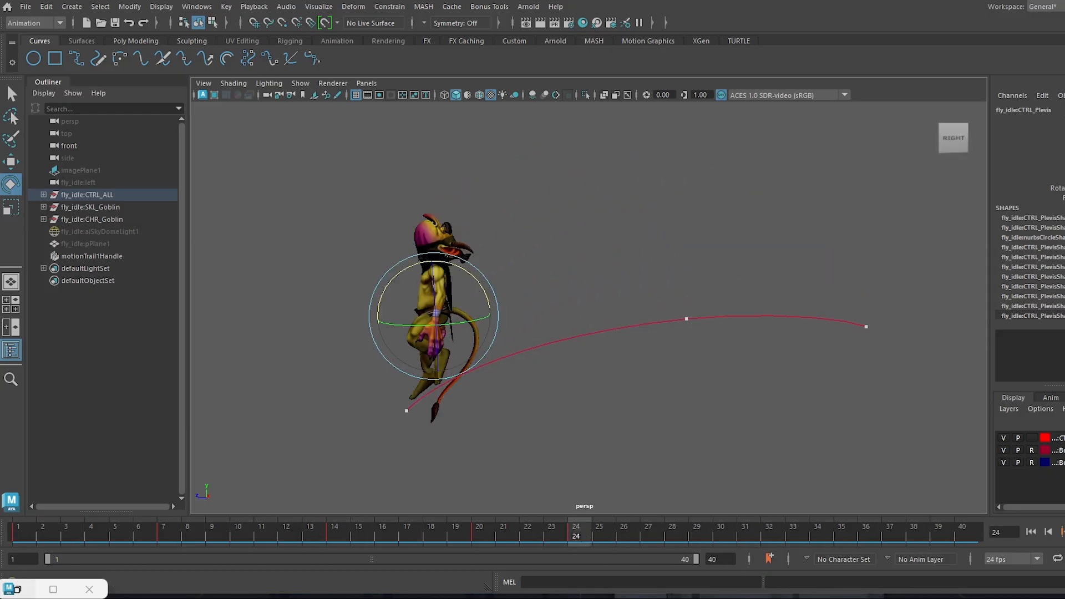
{"action": "double_click", "coordinate": [23, 587]}
{"action": "left_click", "coordinate": [412, 262]}
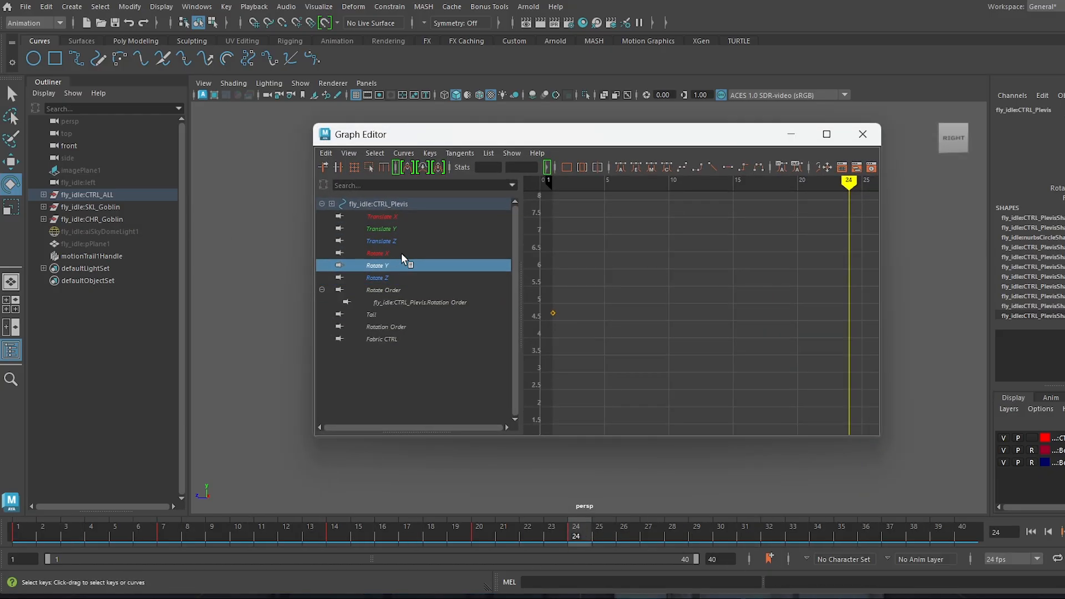
{"action": "left_click", "coordinate": [401, 253]}
{"action": "left_click_drag", "start_coordinate": [837, 234], "coordinate": [857, 253]}
{"action": "middle_click_drag", "start_coordinate": [857, 253], "coordinate": [856, 246]}
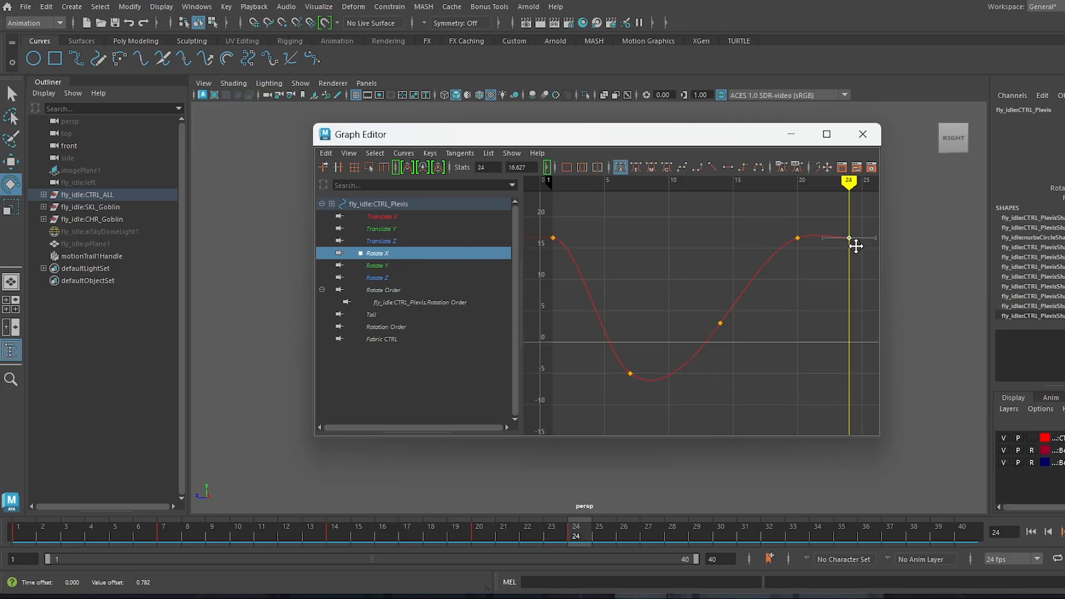
{"action": "left_click", "coordinate": [791, 136]}
{"action": "key", "text": "e"}
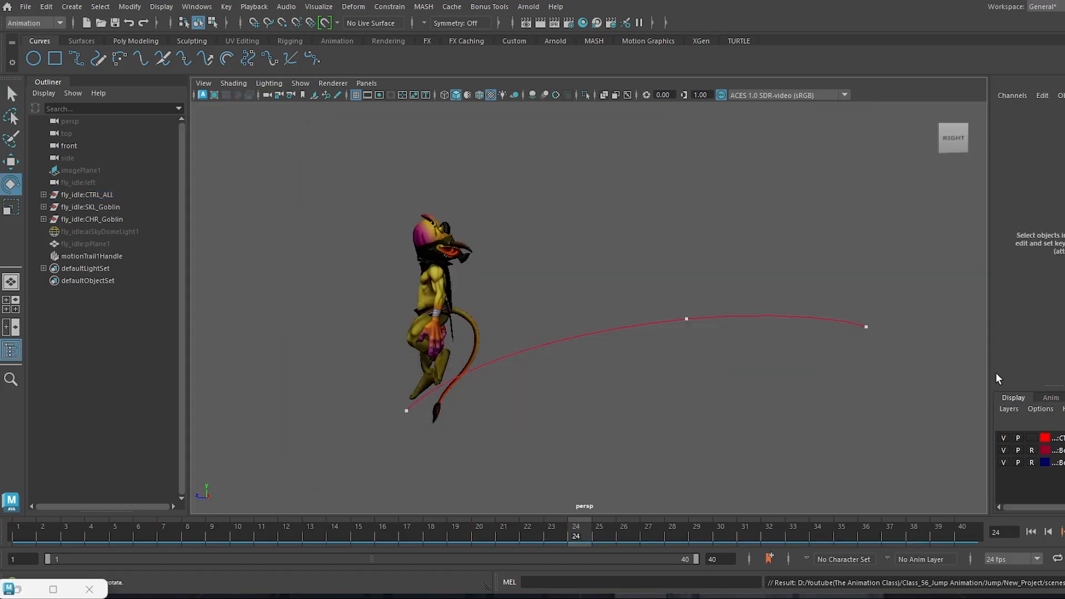
{"action": "key", "text": "Escape"}
Select the Spine_2 control, key it at frame 1, and rotate and key it at frame 6.
{"action": "left_click_drag", "start_coordinate": [92, 520], "coordinate": [197, 517]}
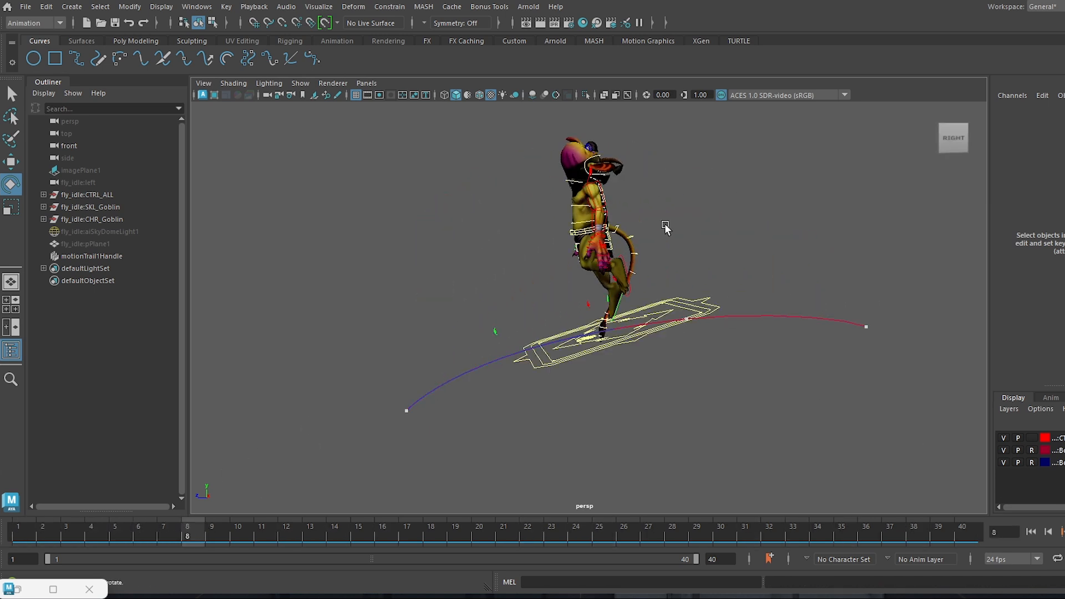
{"action": "left_click", "coordinate": [87, 195]}
{"action": "left_click", "coordinate": [47, 535]}
{"action": "left_click_drag", "start_coordinate": [50, 535], "coordinate": [139, 535]}
{"action": "left_click_drag", "start_coordinate": [595, 174], "coordinate": [582, 194]}
Rotate the Spine_2 control at frames 13 and 24, and scrub through the motion to check it.
{"action": "left_click_drag", "start_coordinate": [83, 535], "coordinate": [310, 526]}
{"action": "left_click_drag", "start_coordinate": [458, 198], "coordinate": [479, 189]}
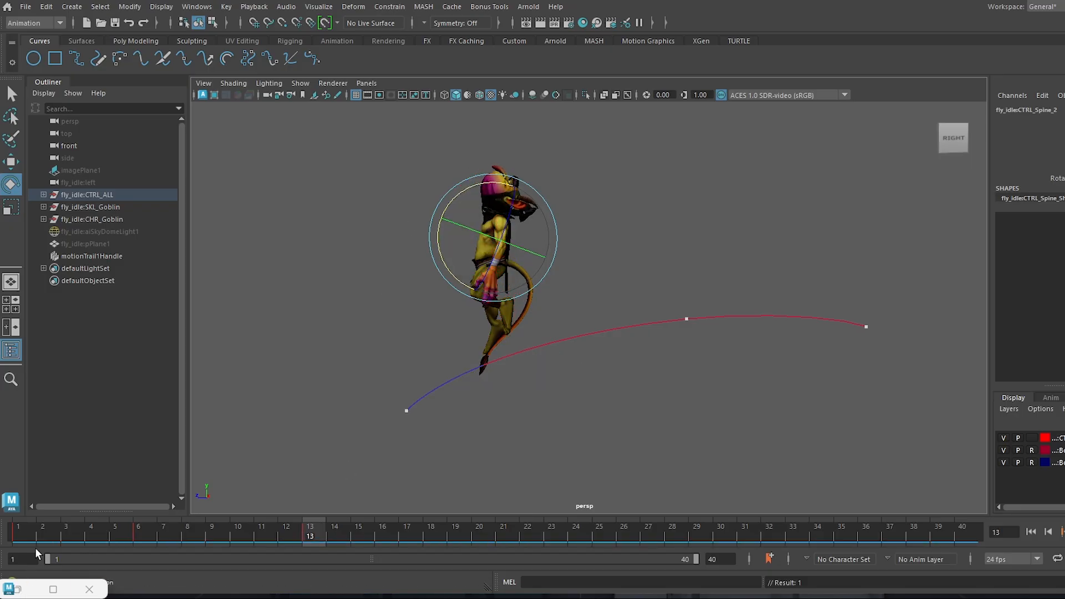
{"action": "key", "text": "alt+v"}
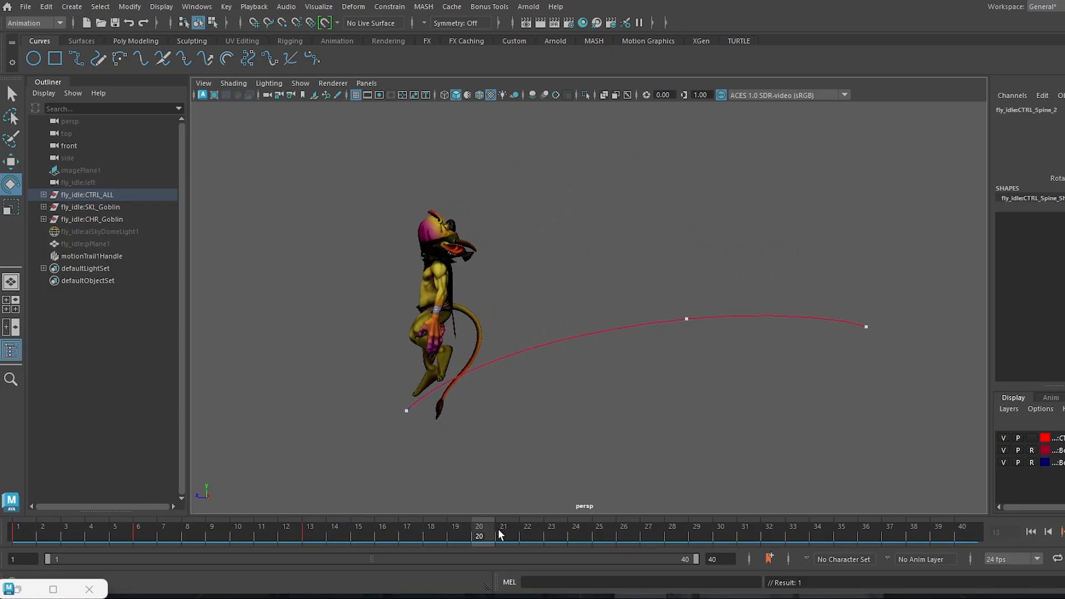
{"action": "key", "text": "alt+v"}
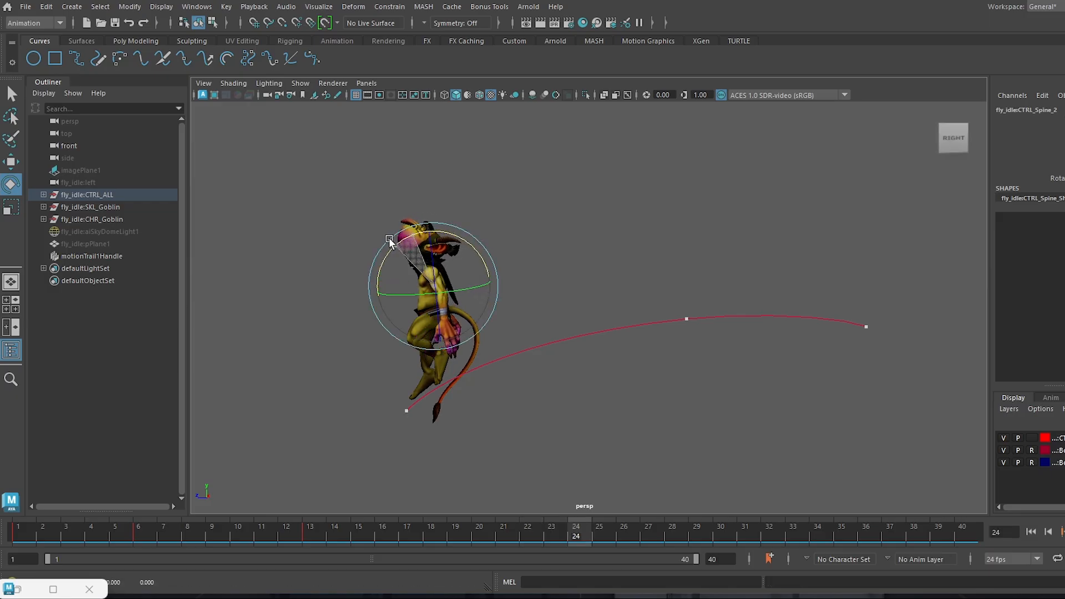
{"action": "left_click", "coordinate": [22, 530]}
{"action": "left_click_drag", "start_coordinate": [22, 531], "coordinate": [573, 560]}
Return to frame 1, show the rig controls, select the head control and set its starting key.
{"action": "left_click_drag", "start_coordinate": [235, 344], "coordinate": [338, 340], "text": "alt"}
{"action": "left_click_drag", "start_coordinate": [580, 343], "coordinate": [472, 355], "text": "alt"}
{"action": "left_click", "coordinate": [21, 531]}
{"action": "left_click_drag", "start_coordinate": [849, 326], "coordinate": [766, 371], "text": "alt"}
{"action": "scroll", "coordinate": [765, 377], "scroll_direction": "up", "scroll_amount": 3}
{"action": "key", "text": "alt+1"}
{"action": "left_click", "coordinate": [711, 225]}
{"action": "left_click_drag", "start_coordinate": [711, 224], "coordinate": [703, 293], "text": "alt"}
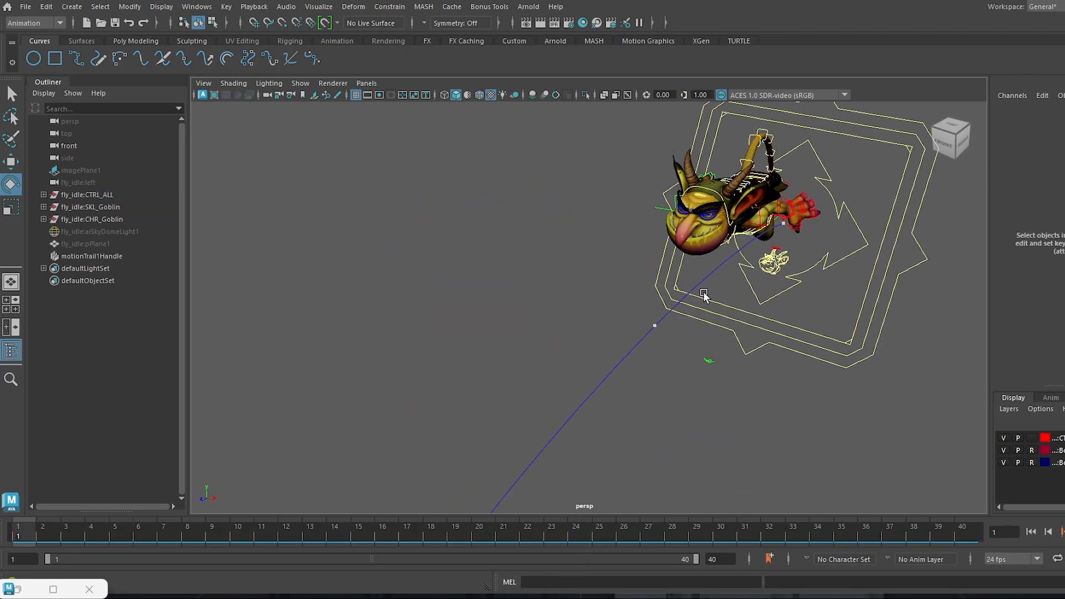
{"action": "left_click", "coordinate": [710, 192]}
{"action": "left_click_drag", "start_coordinate": [799, 342], "coordinate": [666, 330], "text": "alt"}
At frame 5, rotate the head control so the goblin's face looks forward, and key it.
{"action": "left_click_drag", "start_coordinate": [49, 537], "coordinate": [115, 533]}
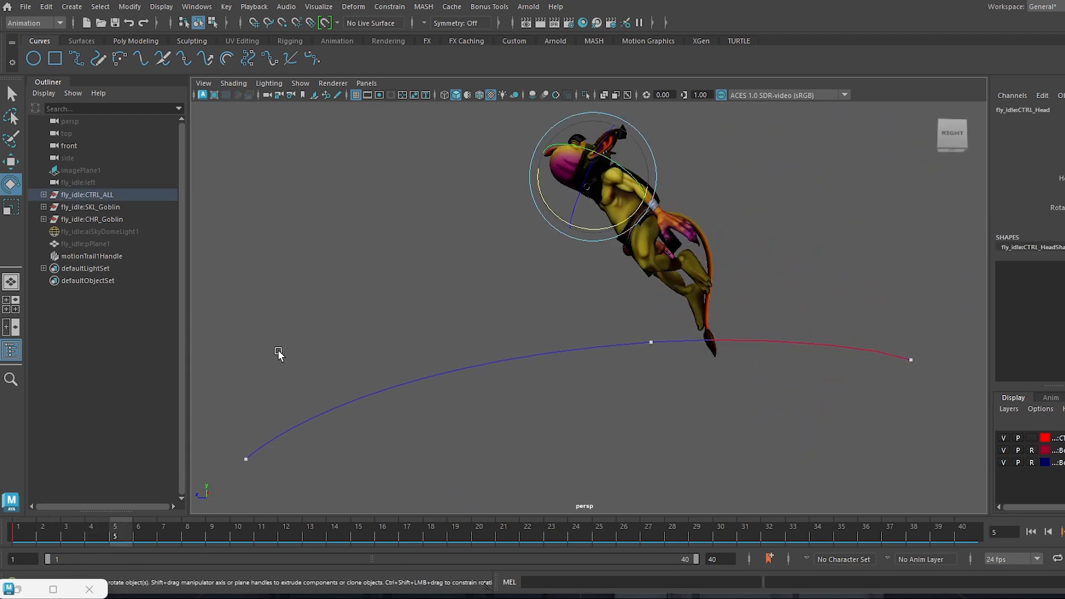
{"action": "left_click_drag", "start_coordinate": [544, 192], "coordinate": [678, 246]}
{"action": "left_click_drag", "start_coordinate": [617, 134], "coordinate": [623, 170]}
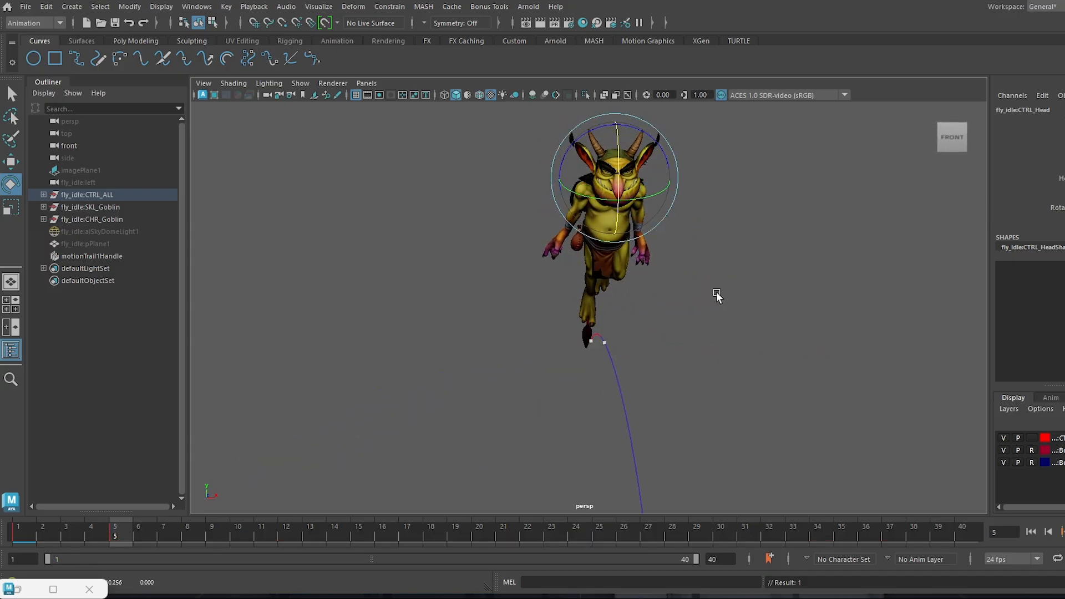
{"action": "scroll", "coordinate": [677, 277], "scroll_direction": "down", "scroll_amount": 3}
{"action": "left_click_drag", "start_coordinate": [677, 277], "coordinate": [630, 270], "text": "alt"}
Adjust and key the head control's rotation at frames 12, 22 and 26, and play back the motion.
{"action": "left_click_drag", "start_coordinate": [70, 527], "coordinate": [286, 522]}
{"action": "left_click_drag", "start_coordinate": [525, 274], "coordinate": [529, 243]}
{"action": "mouse_move", "coordinate": [525, 258]}
{"action": "left_mouse_down", "text": "alt"}
{"action": "mouse_move", "coordinate": [522, 269]}
{"action": "mouse_move", "coordinate": [550, 271]}
{"action": "mouse_move", "coordinate": [543, 267]}
{"action": "left_mouse_up", "text": "alt"}
{"action": "left_click_drag", "start_coordinate": [449, 188], "coordinate": [443, 183]}
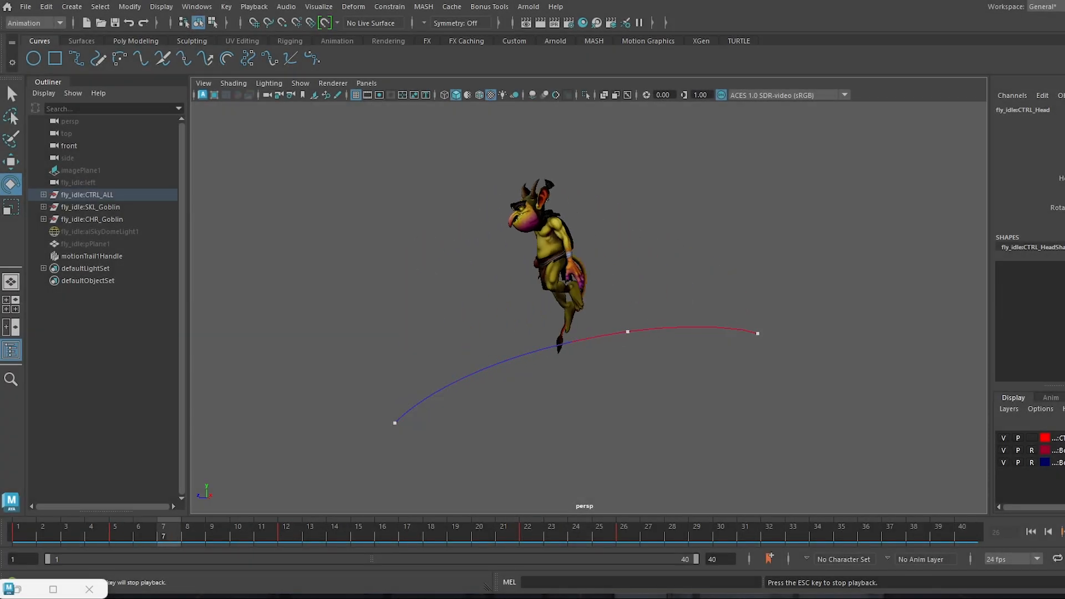
Stop the playback, select the pelvis control and adjust its rotation at frame 7 to tilt the goblin's body.
{"action": "key", "text": "Escape"}
{"action": "left_click", "coordinate": [193, 531]}
{"action": "scroll", "coordinate": [529, 286], "scroll_direction": "up", "scroll_amount": 4}
{"action": "key", "text": "alt+1"}
{"action": "left_click", "coordinate": [492, 217]}
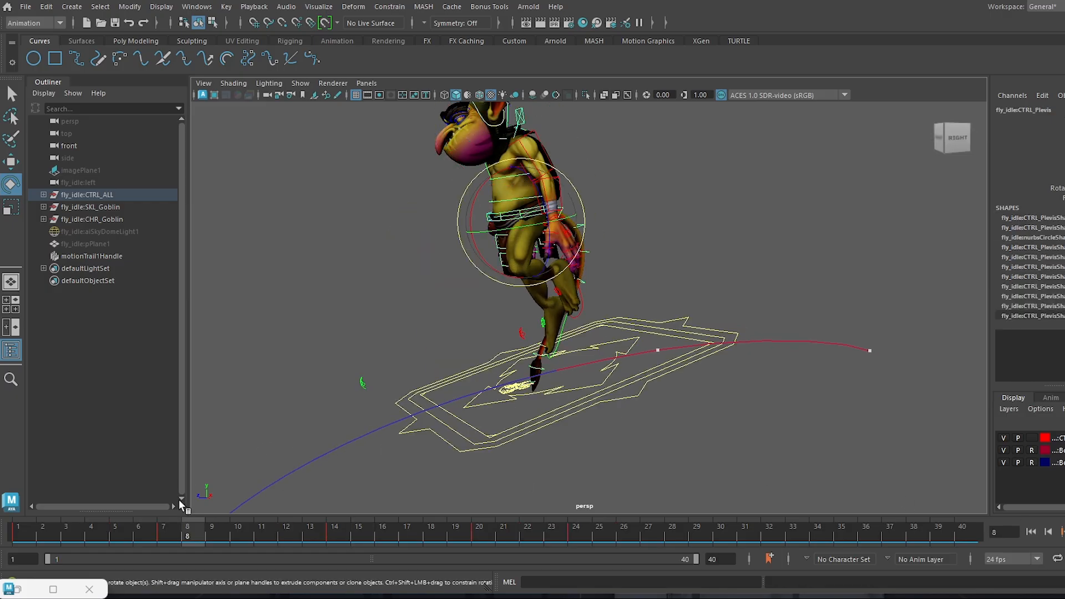
{"action": "left_click", "coordinate": [165, 531]}
{"action": "left_click_drag", "start_coordinate": [514, 198], "coordinate": [529, 163]}
{"action": "scroll", "coordinate": [586, 224], "scroll_direction": "down", "scroll_amount": 2}
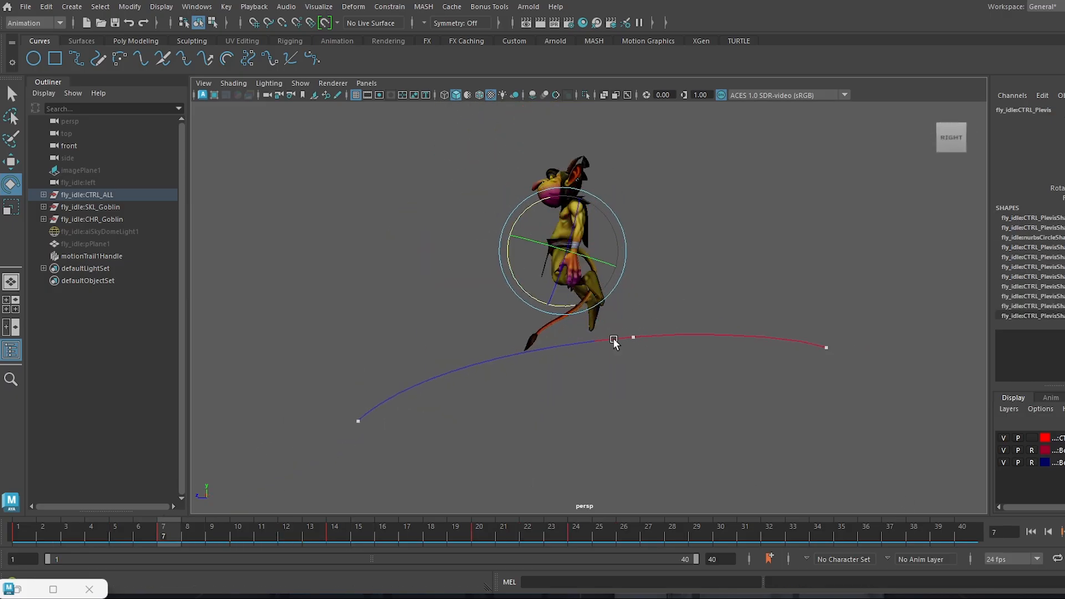
Play back the motion, rotate the pelvis control for the slowdown and add a settling rotation key at frame 28.
{"action": "key", "text": "alt+v"}
{"action": "left_click", "coordinate": [344, 525]}
{"action": "left_click_drag", "start_coordinate": [467, 253], "coordinate": [463, 363]}
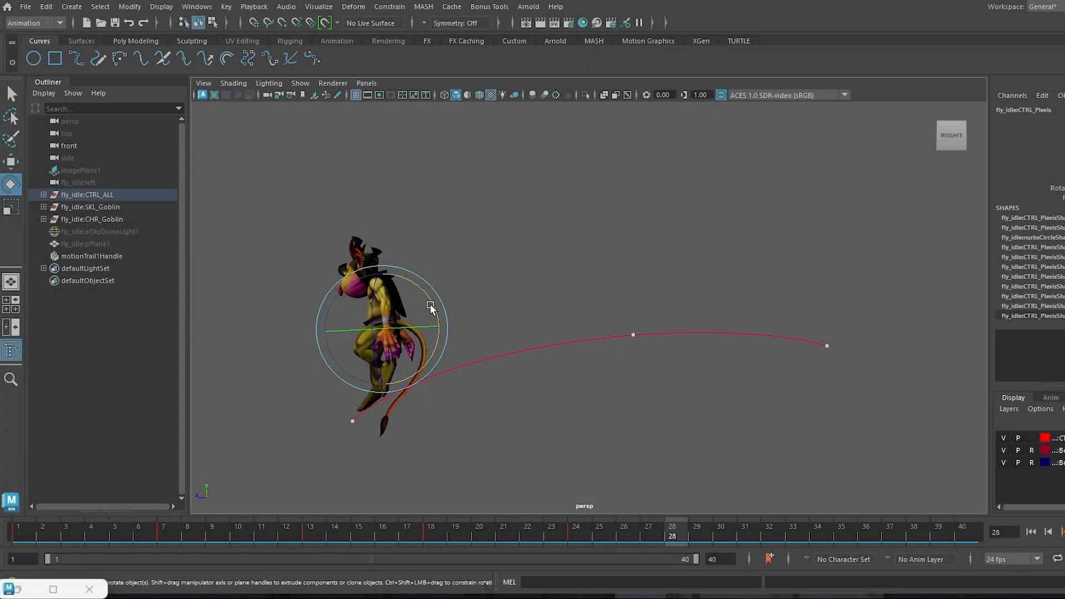
{"action": "left_click_drag", "start_coordinate": [430, 306], "coordinate": [433, 309]}
{"action": "key", "text": "alt+v"}
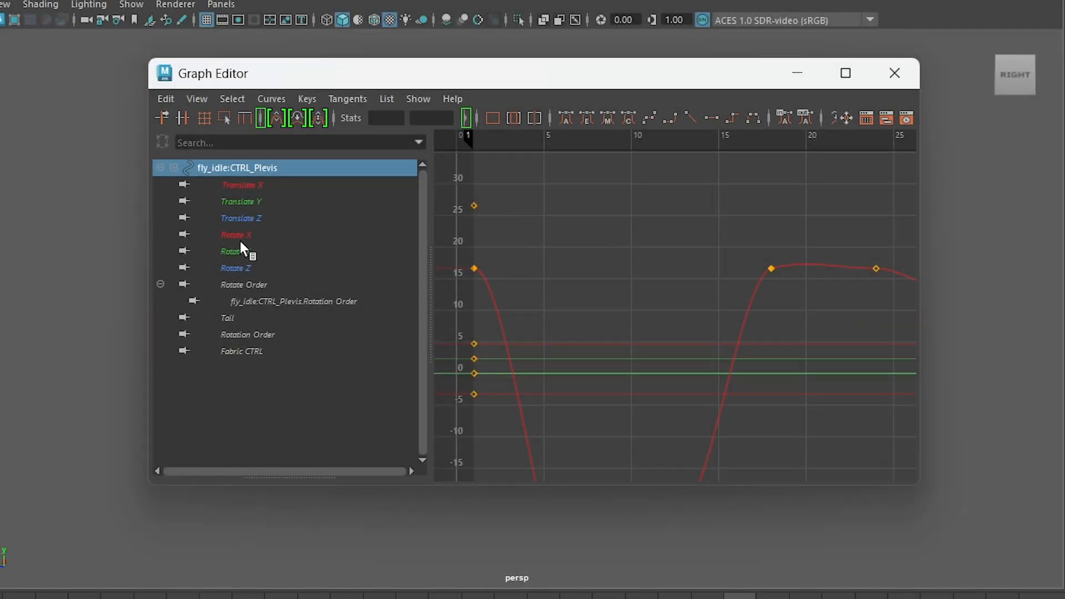
Smooth the pelvis control's Rotate X curve with the frame 24 key at about 15.2, and check its Rotate Y and Rotate Z curves.
{"action": "left_click", "coordinate": [236, 235]}
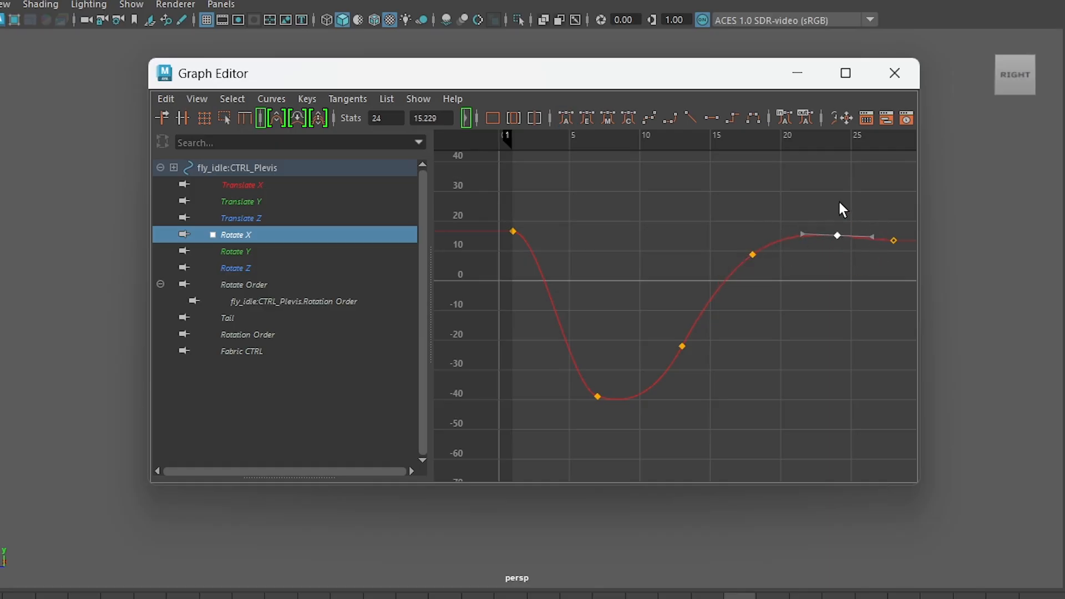
{"action": "left_click", "coordinate": [236, 251]}
{"action": "left_click", "coordinate": [236, 268]}
{"action": "left_click", "coordinate": [797, 73]}
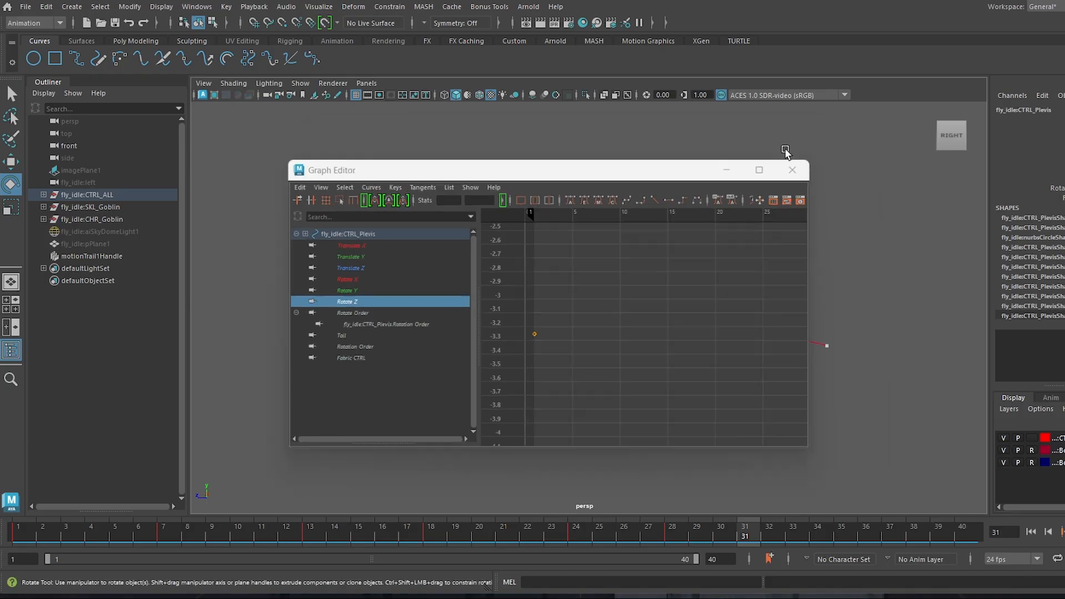
Play back the flight and review the pelvis motion from the side and front.
{"action": "left_click", "coordinate": [736, 357]}
{"action": "key", "text": "alt+v"}
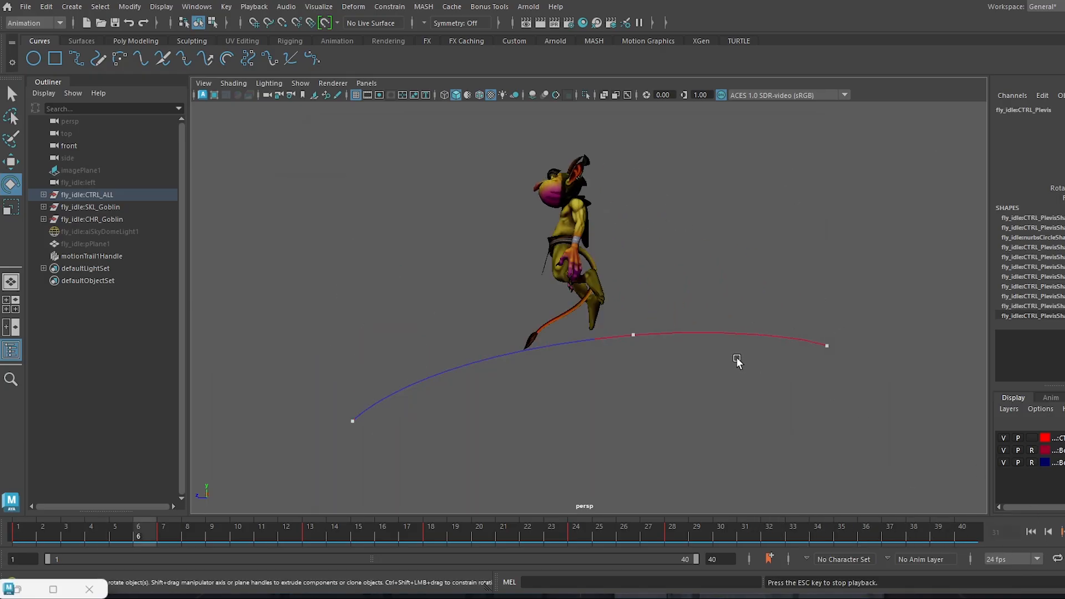
{"action": "left_click_drag", "start_coordinate": [693, 366], "coordinate": [629, 397], "text": "alt"}
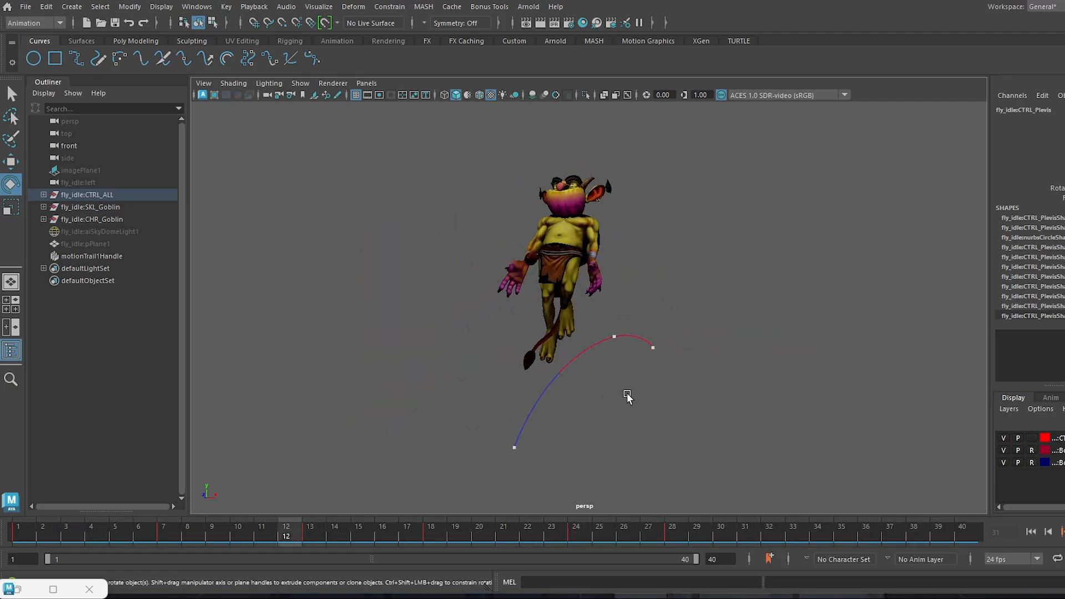
{"action": "key", "text": "alt+v"}
Return to frame 1 and select the goblin's clavicle and arm controls to set their starting keys.
{"action": "left_click", "coordinate": [20, 535]}
{"action": "left_click_drag", "start_coordinate": [721, 256], "coordinate": [630, 263], "text": "alt"}
{"action": "right_click_drag", "start_coordinate": [630, 263], "coordinate": [763, 316], "text": "alt"}
{"action": "key", "text": "f"}
{"action": "left_click_drag", "start_coordinate": [775, 324], "coordinate": [704, 348], "text": "alt"}
{"action": "left_click", "coordinate": [687, 348]}
{"action": "left_click", "coordinate": [727, 293]}
{"action": "left_click", "coordinate": [694, 314]}
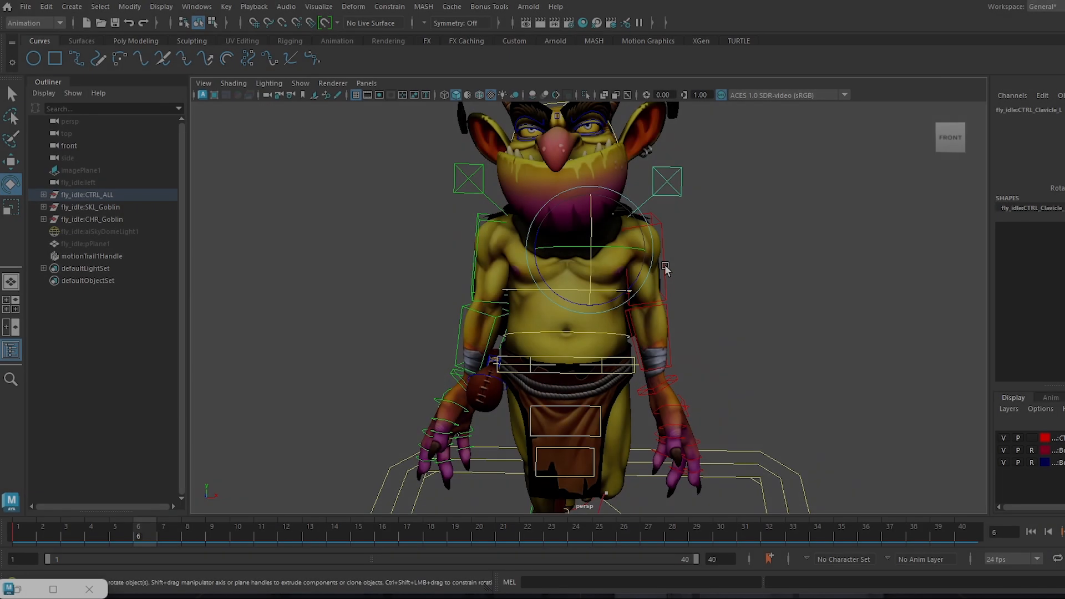
At frame 6, rotate the clavicle controls, undoing the unwanted left clavicle rotation.
{"action": "left_click_drag", "start_coordinate": [665, 265], "coordinate": [598, 227]}
{"action": "key", "text": "ctrl+z"}
{"action": "left_click", "coordinate": [483, 192]}
At frame 8, rotate the left and right upper arm FK controls so both arms trail behind the body.
{"action": "left_click_drag", "start_coordinate": [618, 232], "coordinate": [591, 232], "text": "alt"}
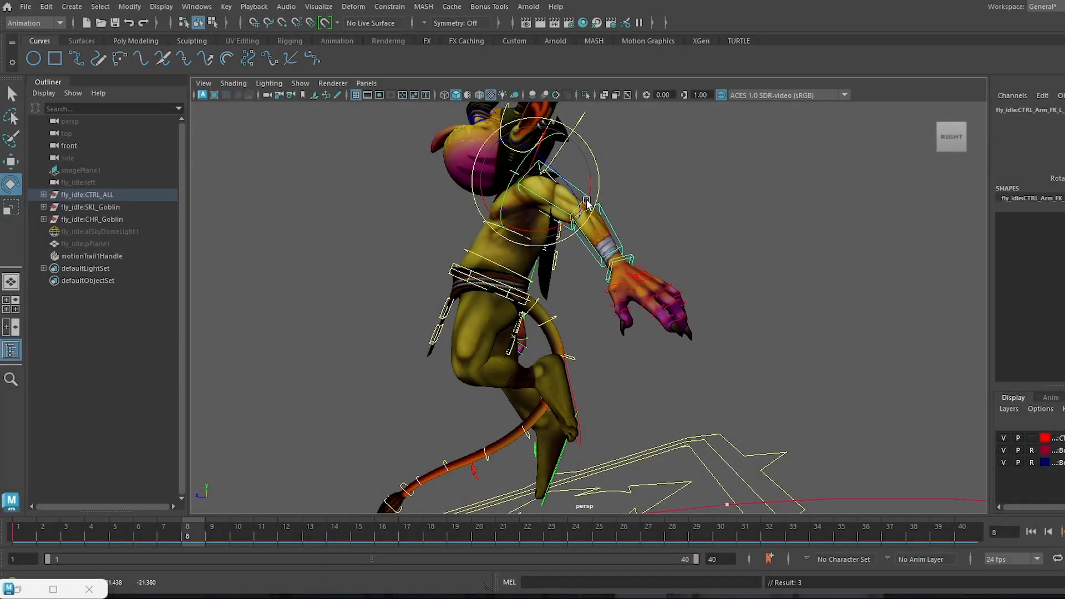
{"action": "left_click_drag", "start_coordinate": [590, 228], "coordinate": [625, 130], "text": "alt"}
{"action": "left_click", "coordinate": [494, 172]}
{"action": "left_click_drag", "start_coordinate": [527, 149], "coordinate": [542, 153]}
{"action": "left_click_drag", "start_coordinate": [542, 151], "coordinate": [558, 149]}
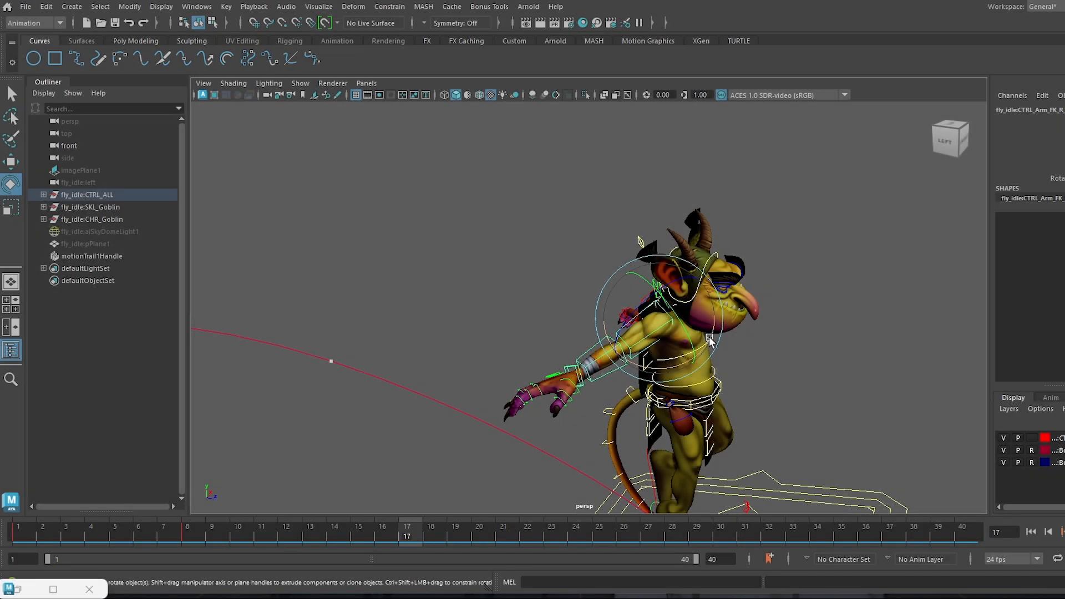
At frame 17, rotate both upper arm FK controls to spread the arms out to the sides.
{"action": "left_click_drag", "start_coordinate": [694, 311], "coordinate": [699, 290]}
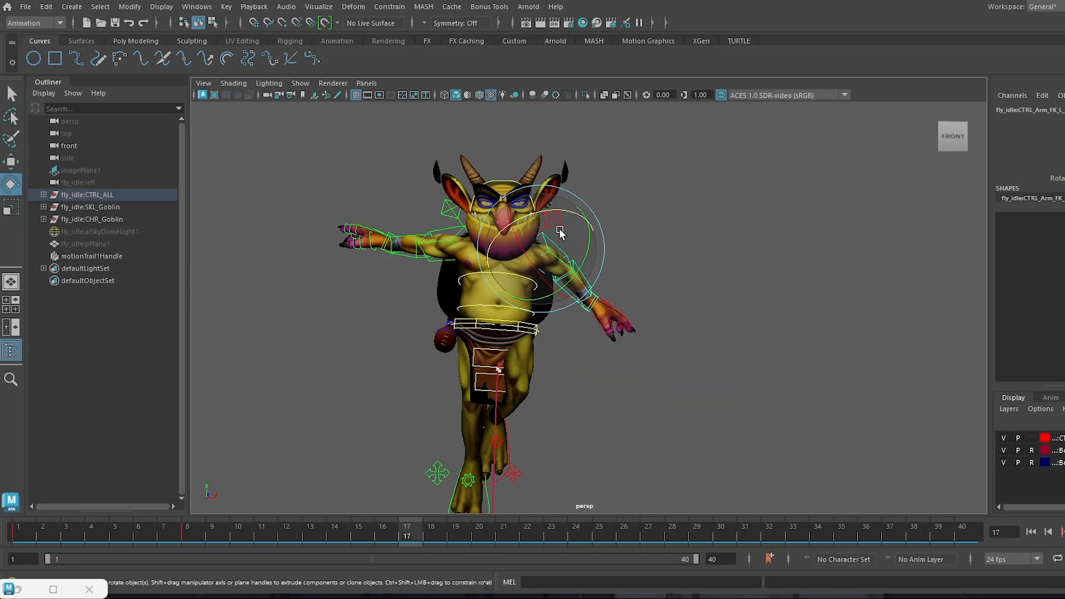
{"action": "left_click_drag", "start_coordinate": [559, 229], "coordinate": [543, 213]}
{"action": "left_click_drag", "start_coordinate": [536, 289], "coordinate": [552, 277]}
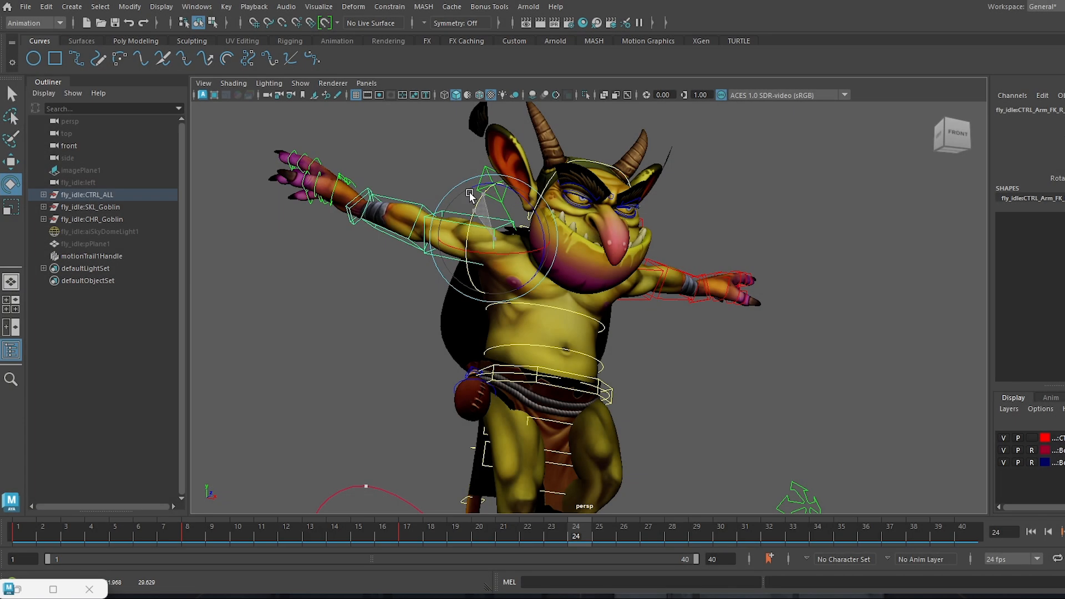
At frame 24, rotate the right upper arm FK control to raise the arm, and review the pose from the side.
{"action": "left_click_drag", "start_coordinate": [469, 192], "coordinate": [372, 316], "text": "alt"}
{"action": "left_click", "coordinate": [377, 376]}
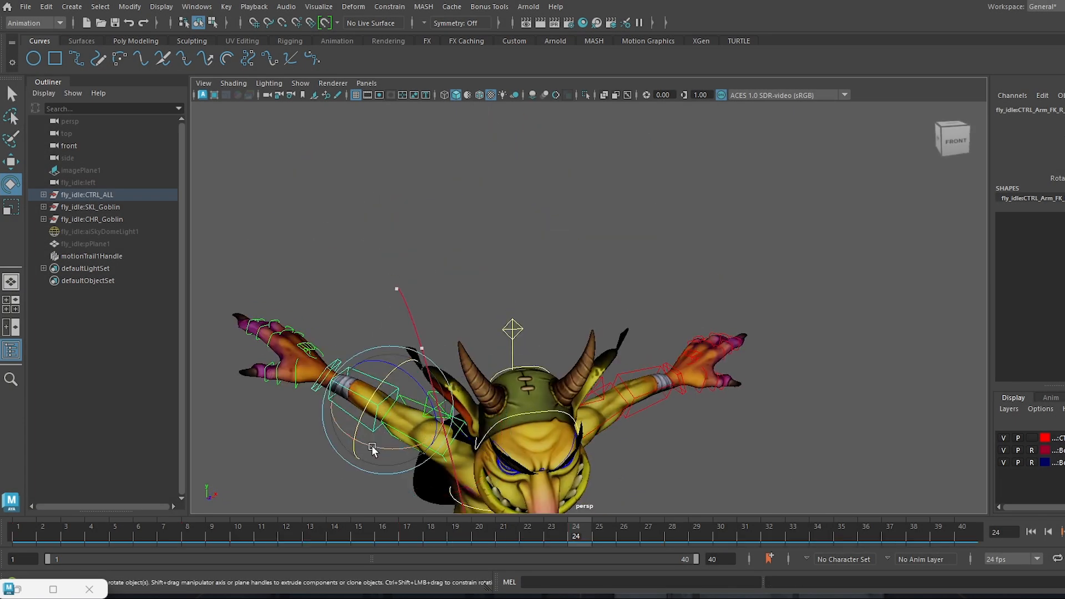
{"action": "left_click_drag", "start_coordinate": [373, 447], "coordinate": [382, 441]}
{"action": "scroll", "coordinate": [489, 420], "scroll_direction": "down", "scroll_amount": 6}
{"action": "left_click_drag", "start_coordinate": [500, 383], "coordinate": [390, 335], "text": "alt"}
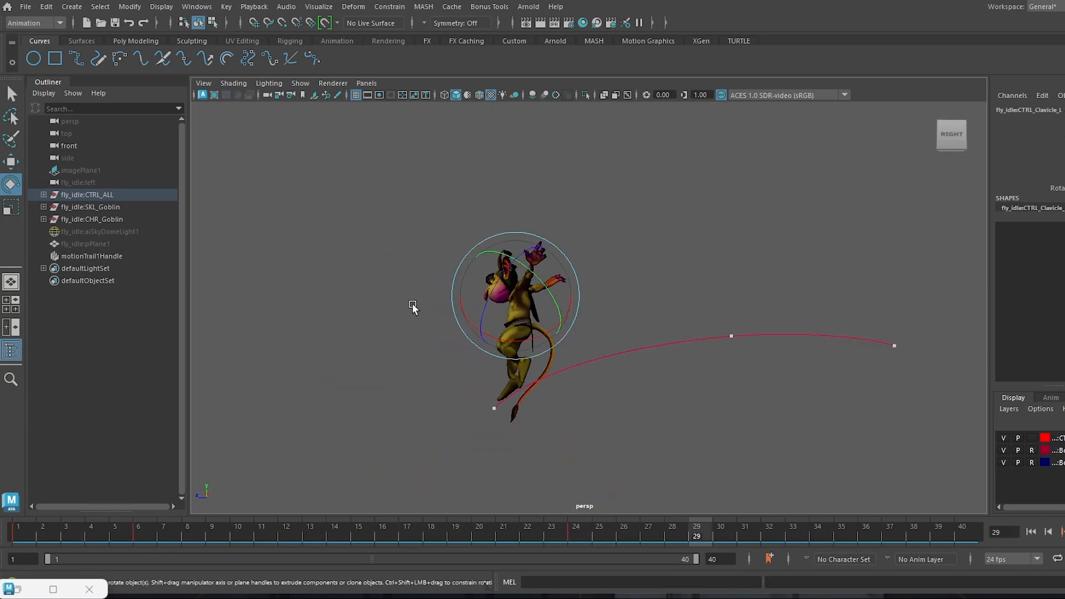
{"action": "left_click_drag", "start_coordinate": [411, 305], "coordinate": [668, 394], "text": "alt"}
Select the left upper arm control and reshape its Rotate X curve, placing the middle key at frame 16 near 35.8.
{"action": "scroll", "coordinate": [668, 393], "scroll_direction": "up", "scroll_amount": 5}
{"action": "key", "text": "alt+1"}
{"action": "left_click", "coordinate": [619, 234]}
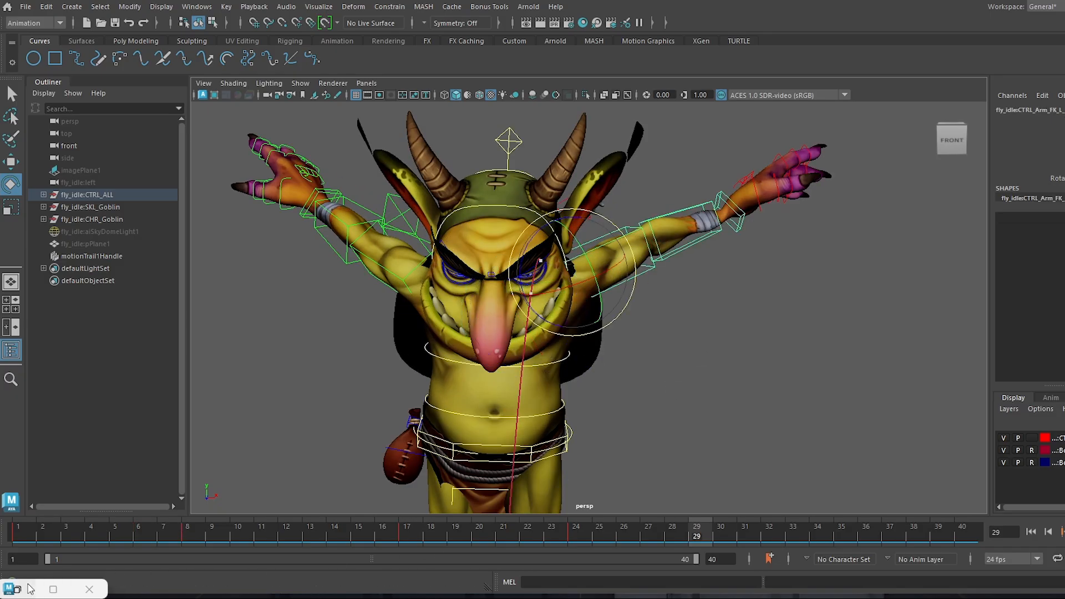
{"action": "left_click", "coordinate": [54, 589]}
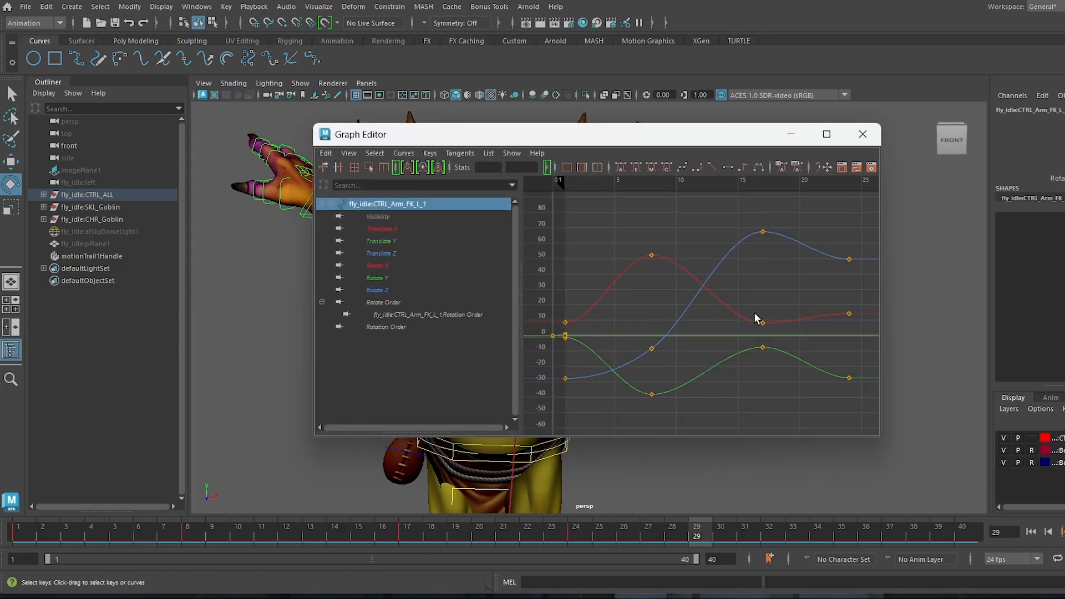
{"action": "left_click", "coordinate": [387, 263]}
{"action": "left_click_drag", "start_coordinate": [583, 140], "coordinate": [941, 141]}
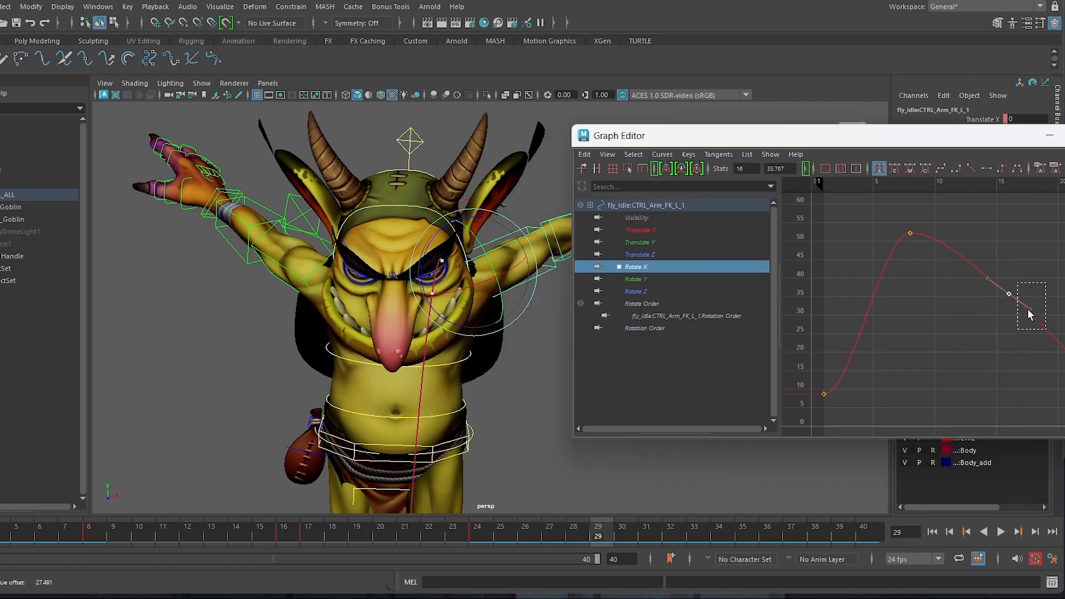
Smooth the left upper arm's Rotate Y curve with keys at frame 8 near -33.9 and frame 19, and show its Rotate Z curve.
{"action": "left_click", "coordinate": [652, 280]}
{"action": "middle_click_drag", "start_coordinate": [1020, 254], "coordinate": [899, 265], "text": "alt"}
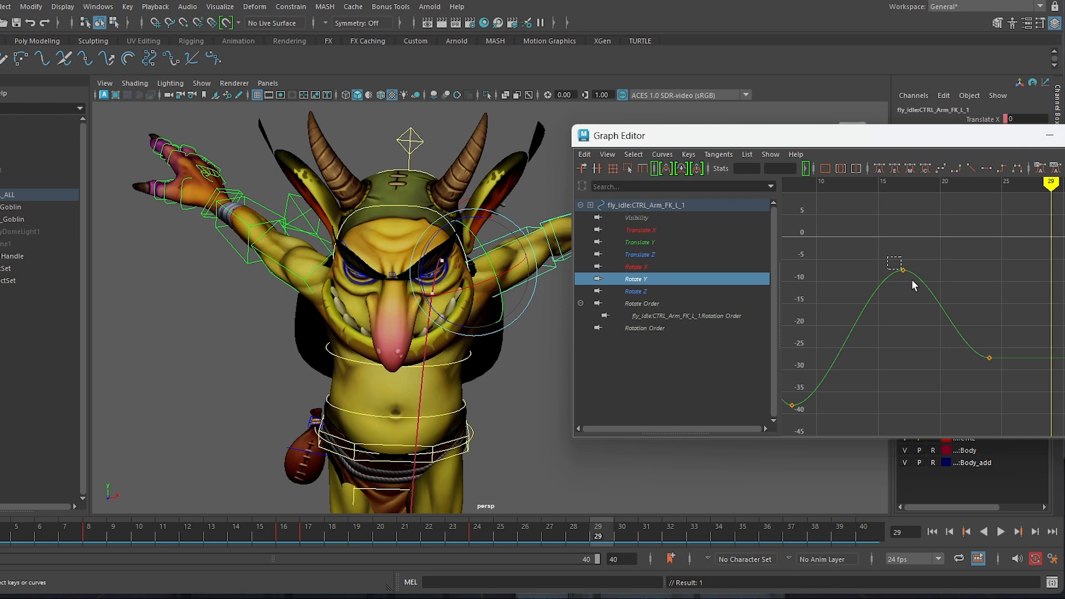
{"action": "middle_click_drag", "start_coordinate": [916, 381], "coordinate": [954, 350], "text": "alt"}
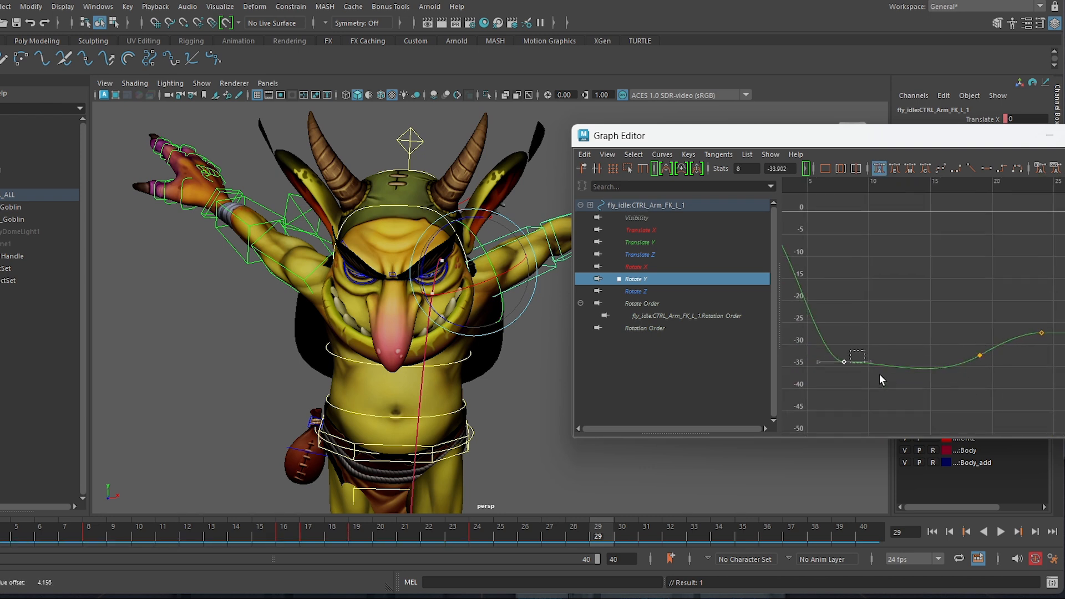
{"action": "left_click", "coordinate": [647, 290]}
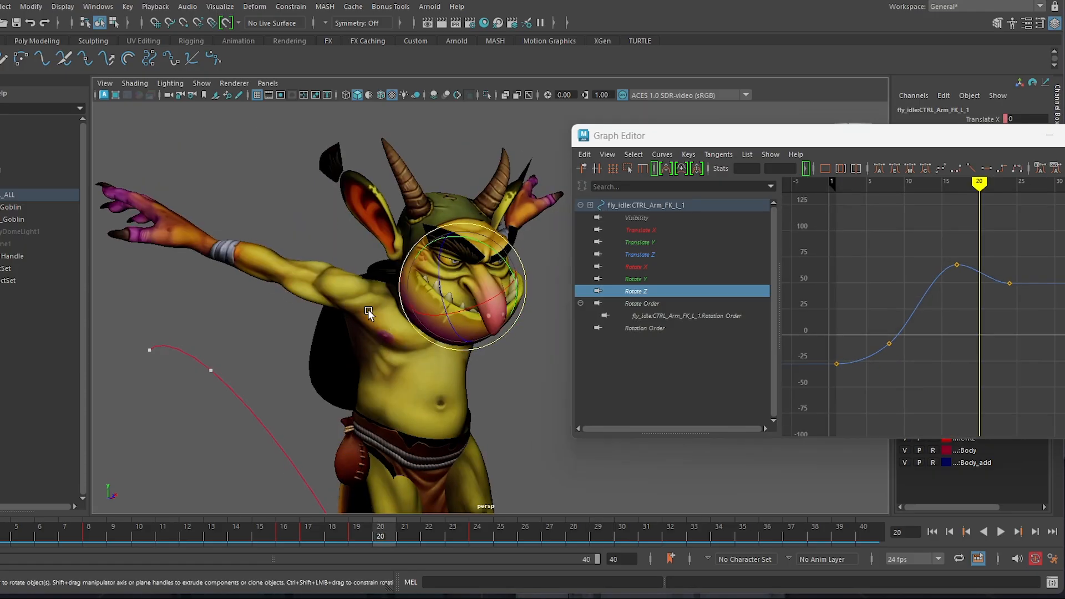
Select the right upper arm control and smooth its Rotate Z curve, raising the frame 17 key to about 27.5.
{"action": "left_click", "coordinate": [365, 281]}
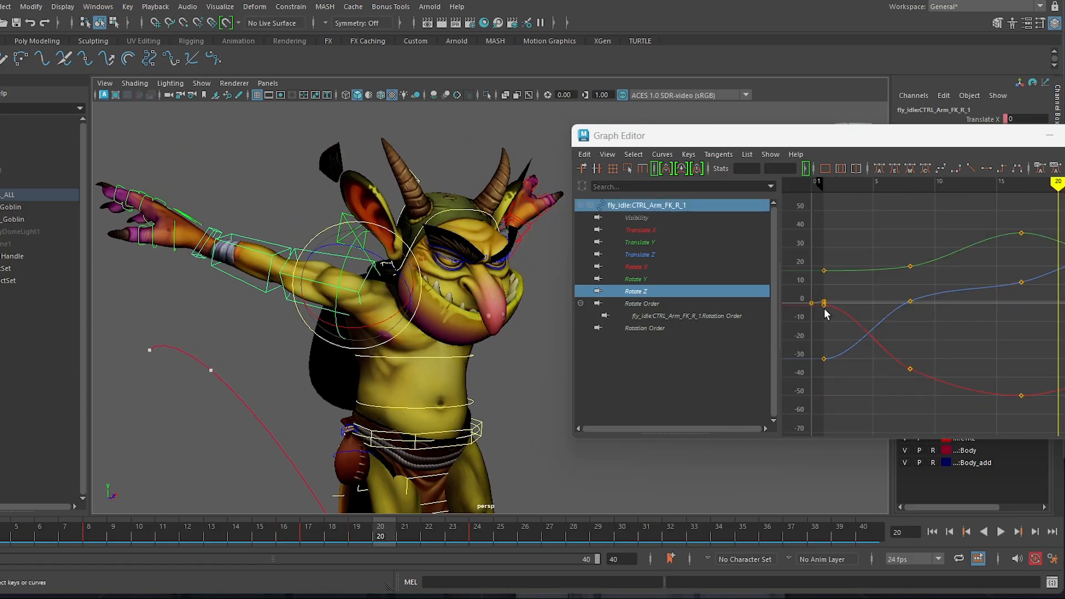
{"action": "middle_click_drag", "start_coordinate": [1007, 295], "coordinate": [925, 300], "text": "alt"}
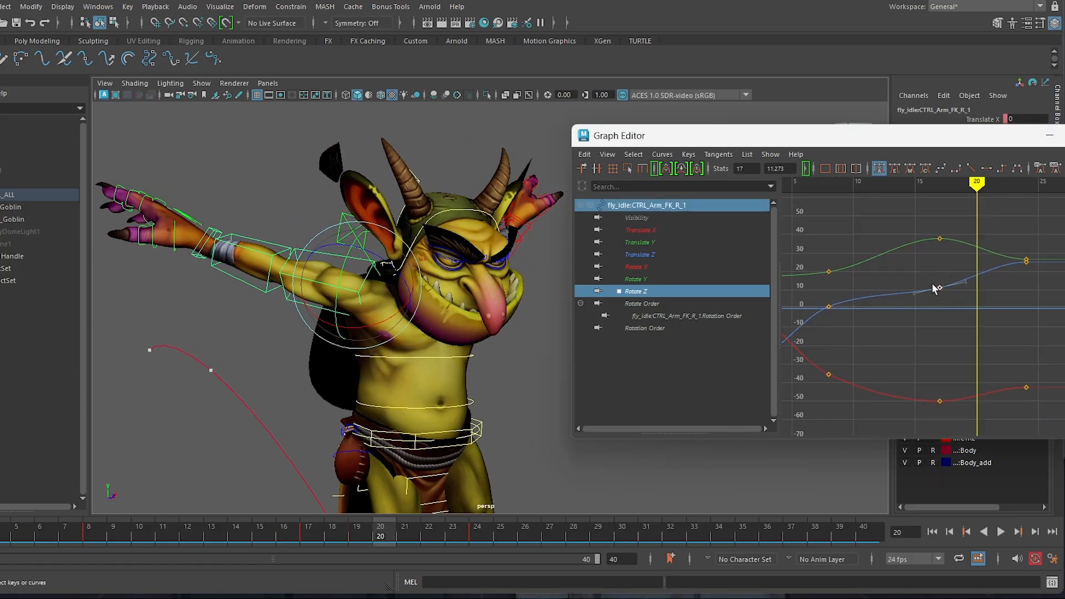
{"action": "left_click_drag", "start_coordinate": [572, 231], "coordinate": [294, 272]}
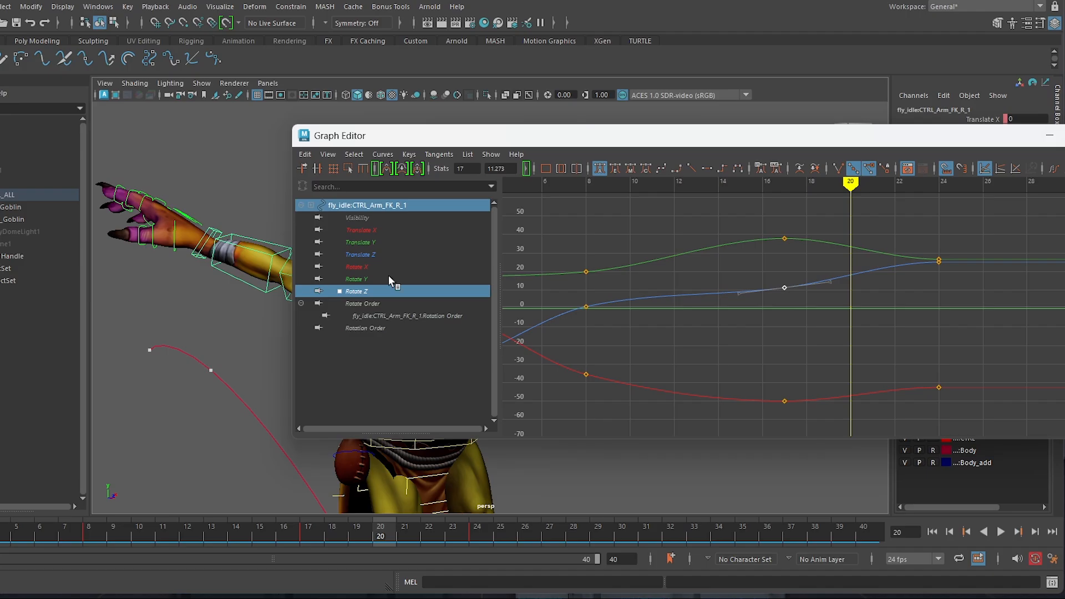
{"action": "left_click", "coordinate": [365, 290]}
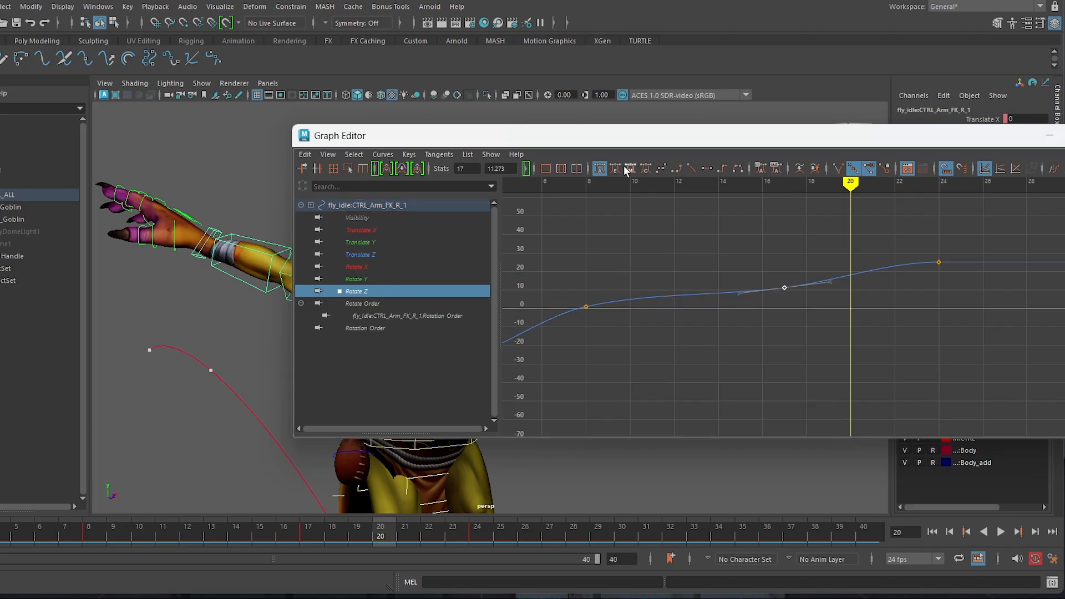
{"action": "left_click", "coordinate": [547, 168]}
{"action": "middle_click_drag", "start_coordinate": [931, 333], "coordinate": [849, 372], "text": "alt"}
{"action": "left_click_drag", "start_coordinate": [843, 311], "coordinate": [803, 268]}
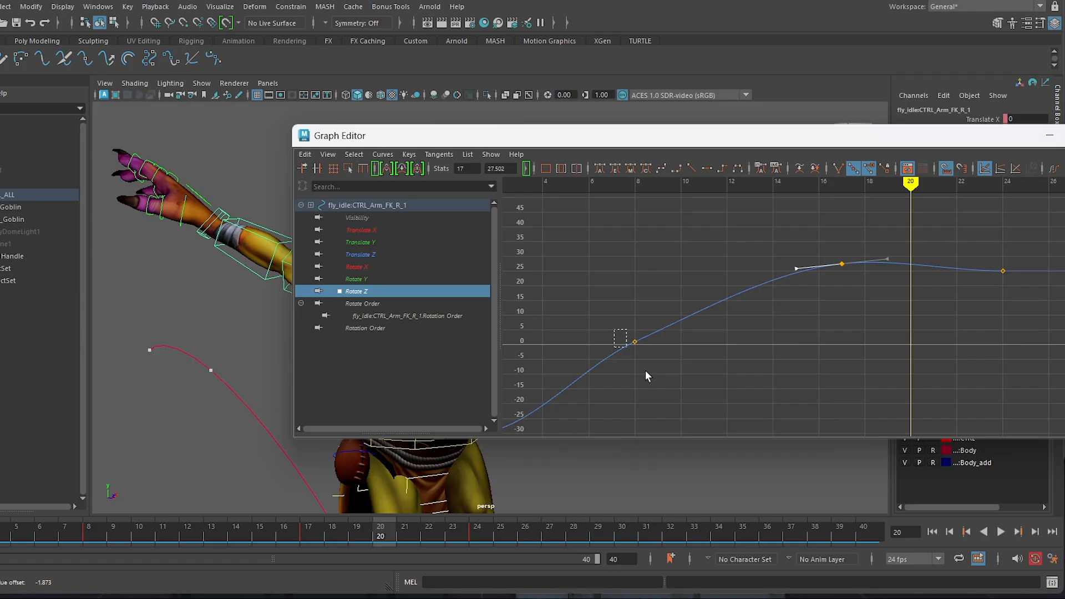
Smooth the right upper arm's Rotate Y curve by moving its frame 17 key to frame 18 near 25.7, and adjust its Rotate X curve.
{"action": "left_click", "coordinate": [355, 279]}
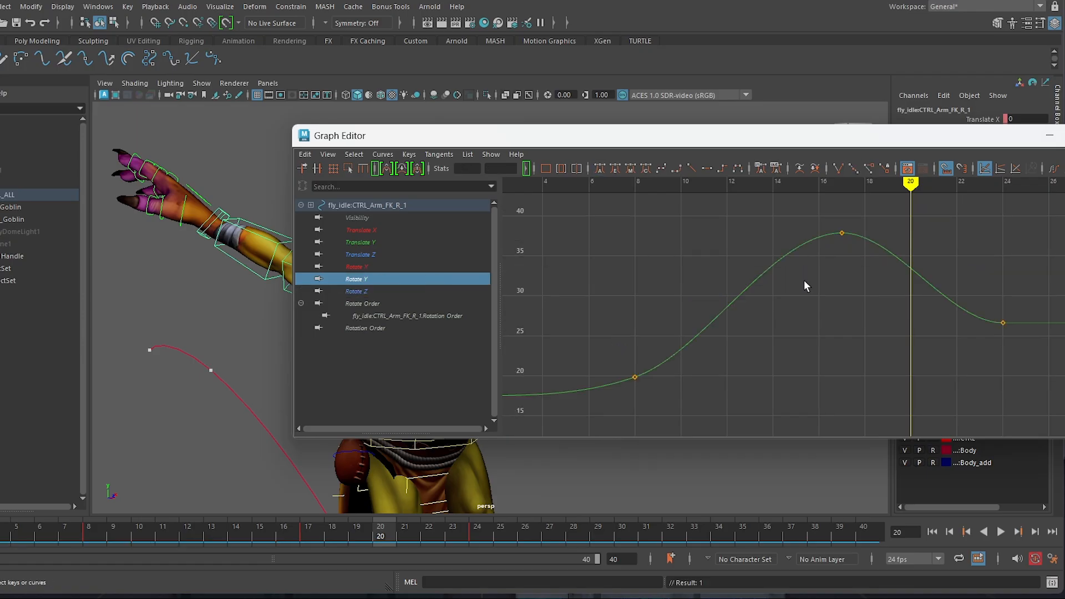
{"action": "scroll", "coordinate": [742, 352], "scroll_direction": "down", "scroll_amount": 5}
{"action": "left_click_drag", "start_coordinate": [718, 326], "coordinate": [773, 361]}
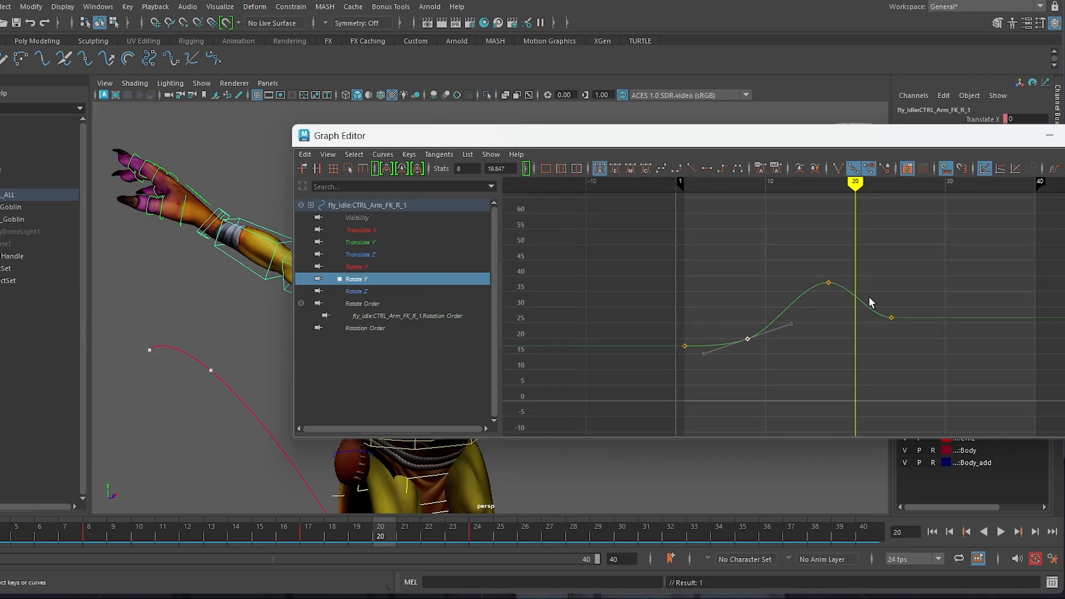
{"action": "left_click_drag", "start_coordinate": [828, 283], "coordinate": [838, 320]}
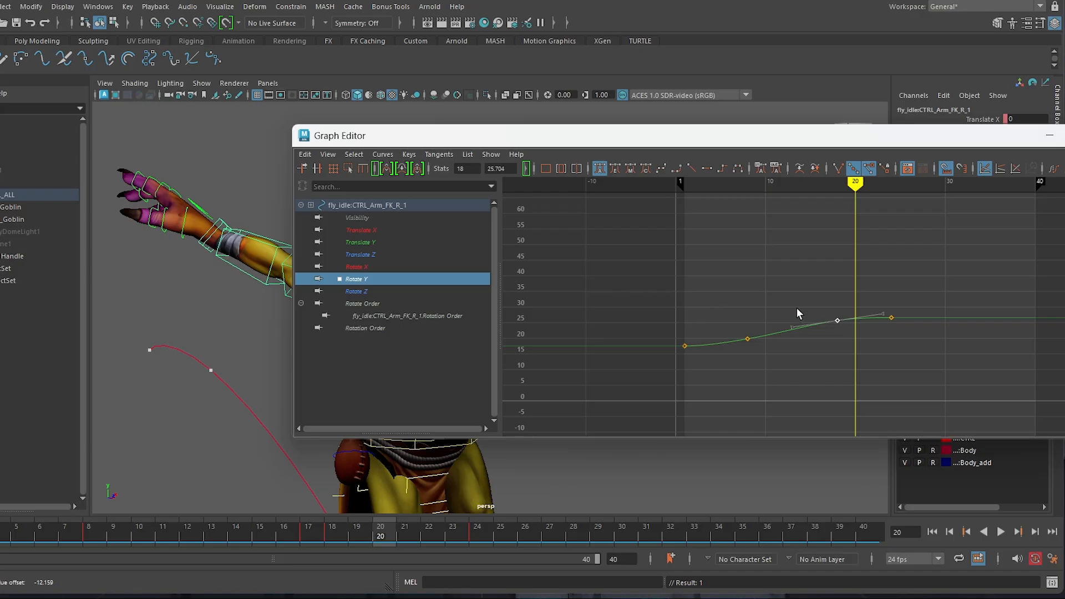
{"action": "left_click", "coordinate": [375, 267]}
{"action": "left_click_drag", "start_coordinate": [832, 404], "coordinate": [834, 394]}
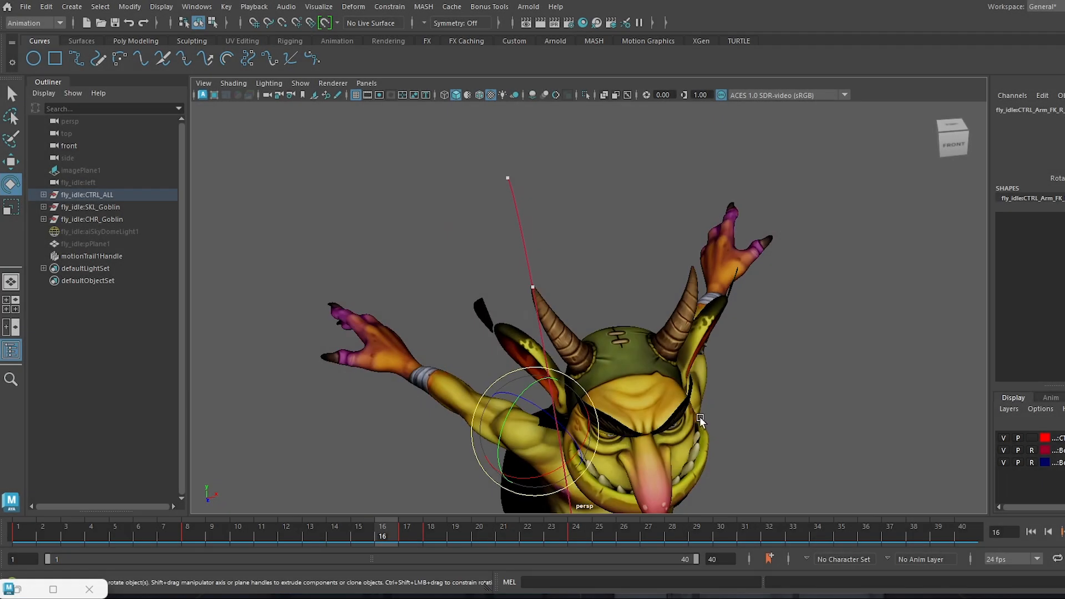
Select the left forearm FK control, key its starting pose at frame 1 and rotate it at frame 5.
{"action": "mouse_move", "coordinate": [555, 349]}
{"action": "left_mouse_down", "text": "alt"}
{"action": "mouse_move", "coordinate": [642, 350]}
{"action": "mouse_move", "coordinate": [565, 348]}
{"action": "left_mouse_up", "text": "alt"}
{"action": "left_click", "coordinate": [483, 291]}
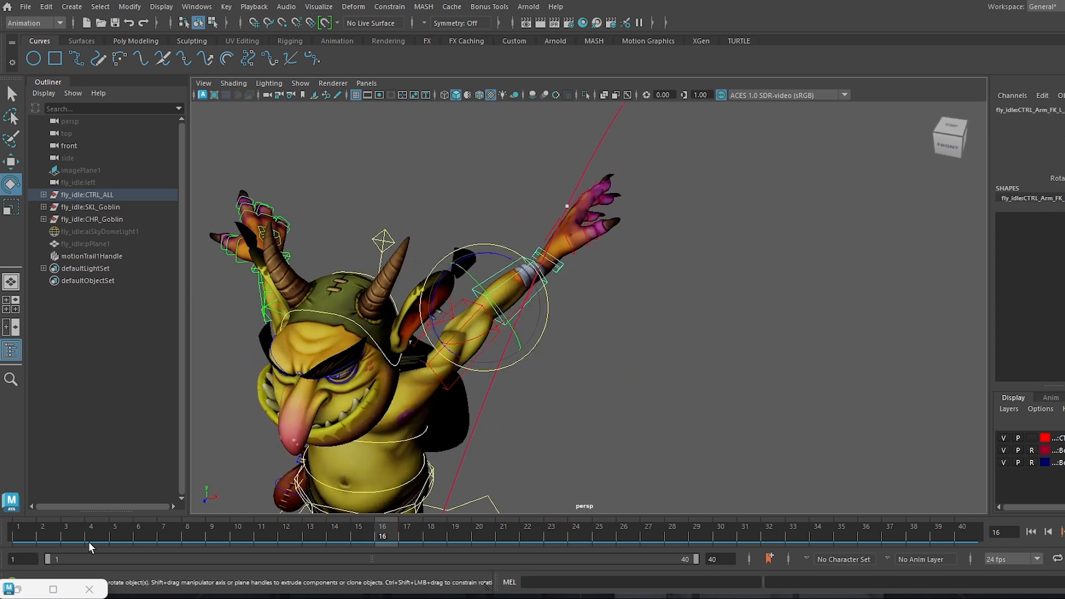
{"action": "left_click_drag", "start_coordinate": [88, 542], "coordinate": [2, 546]}
{"action": "left_click_drag", "start_coordinate": [621, 468], "coordinate": [537, 231], "text": "alt"}
{"action": "left_click_drag", "start_coordinate": [22, 535], "coordinate": [115, 532]}
{"action": "left_click_drag", "start_coordinate": [500, 221], "coordinate": [526, 215]}
At frame 12, rotate the left forearm FK control around several axes to refine the elbow bend.
{"action": "left_click_drag", "start_coordinate": [20, 534], "coordinate": [286, 530]}
{"action": "left_click_drag", "start_coordinate": [382, 366], "coordinate": [330, 337], "text": "alt"}
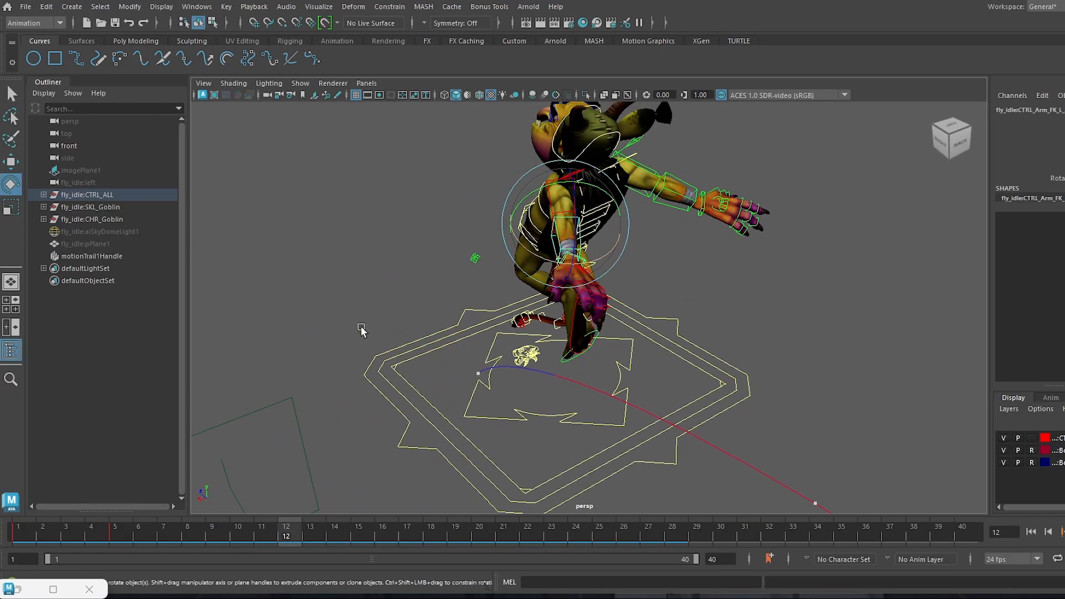
{"action": "left_click_drag", "start_coordinate": [589, 265], "coordinate": [608, 260]}
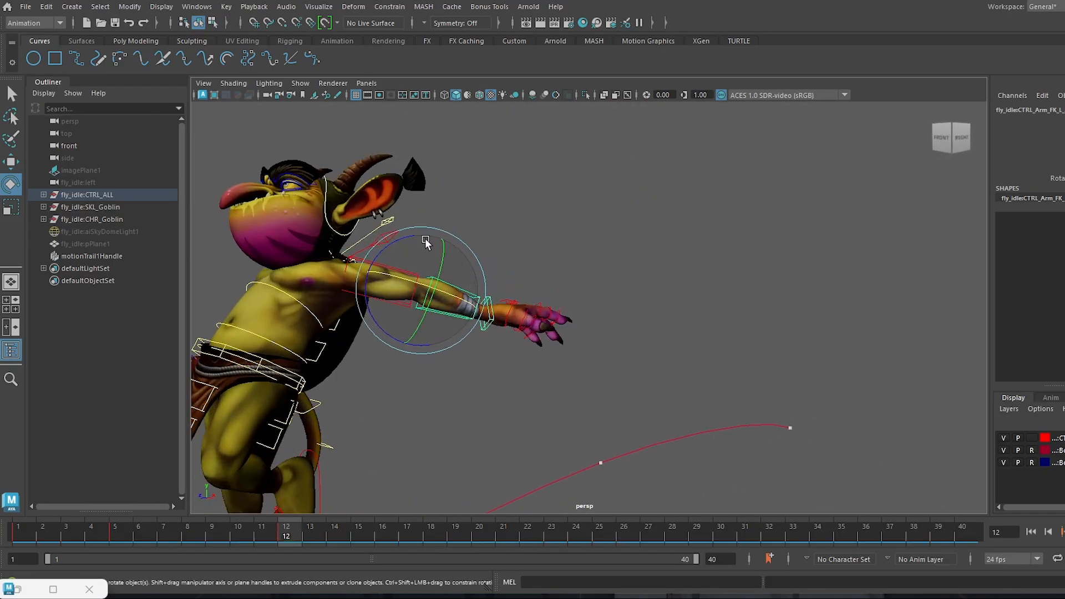
{"action": "left_click_drag", "start_coordinate": [423, 237], "coordinate": [405, 223]}
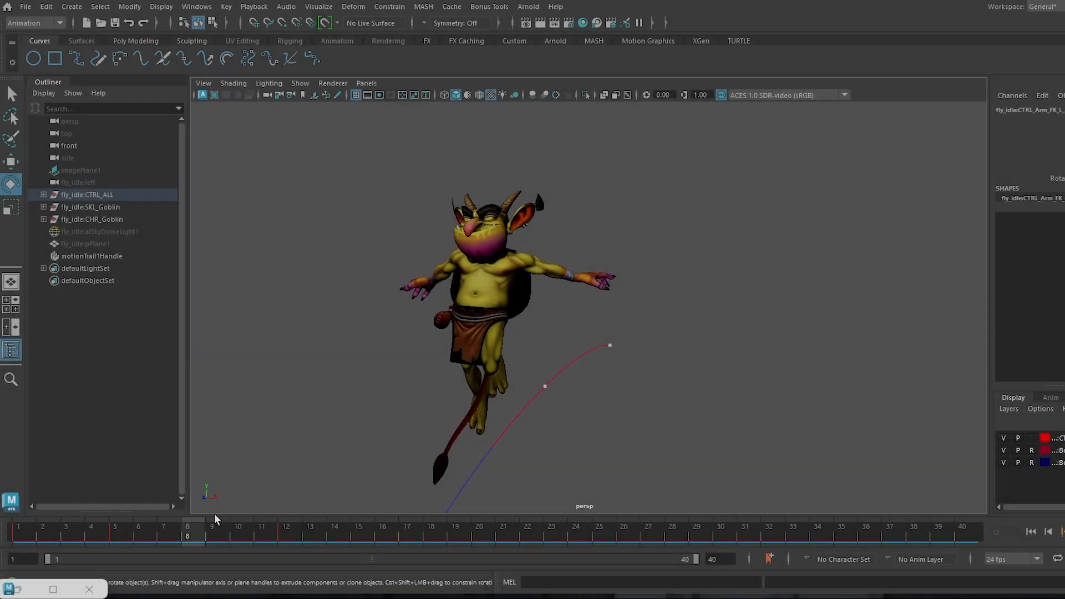
Rotate the left forearm FK control at frames 22 and 26 to refine the stopping arm pose.
{"action": "left_click_drag", "start_coordinate": [216, 520], "coordinate": [527, 524]}
{"action": "left_click_drag", "start_coordinate": [472, 423], "coordinate": [506, 436]}
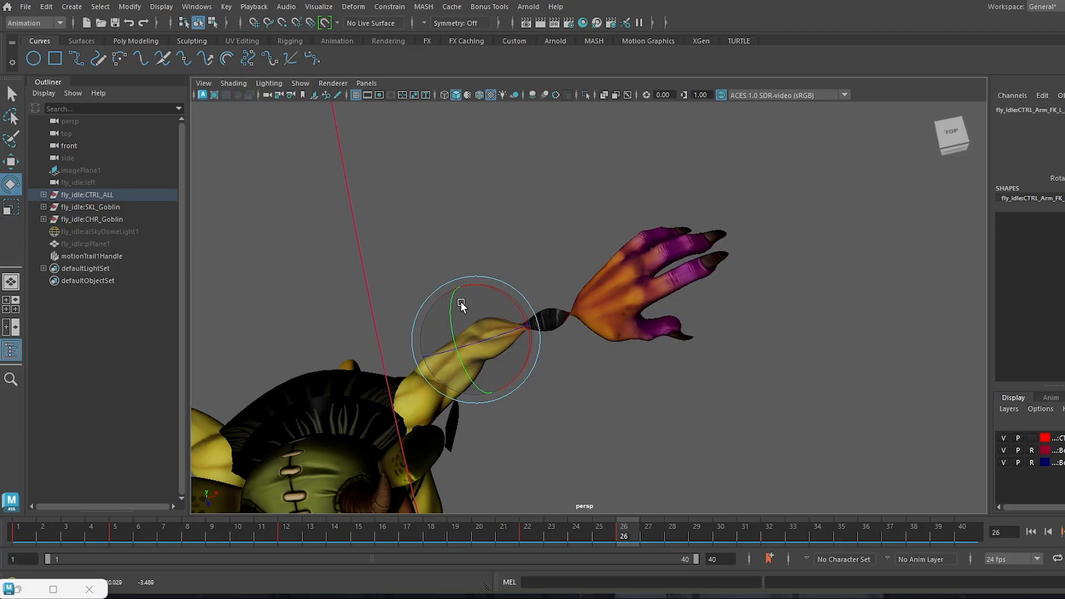
{"action": "left_click_drag", "start_coordinate": [461, 304], "coordinate": [504, 293]}
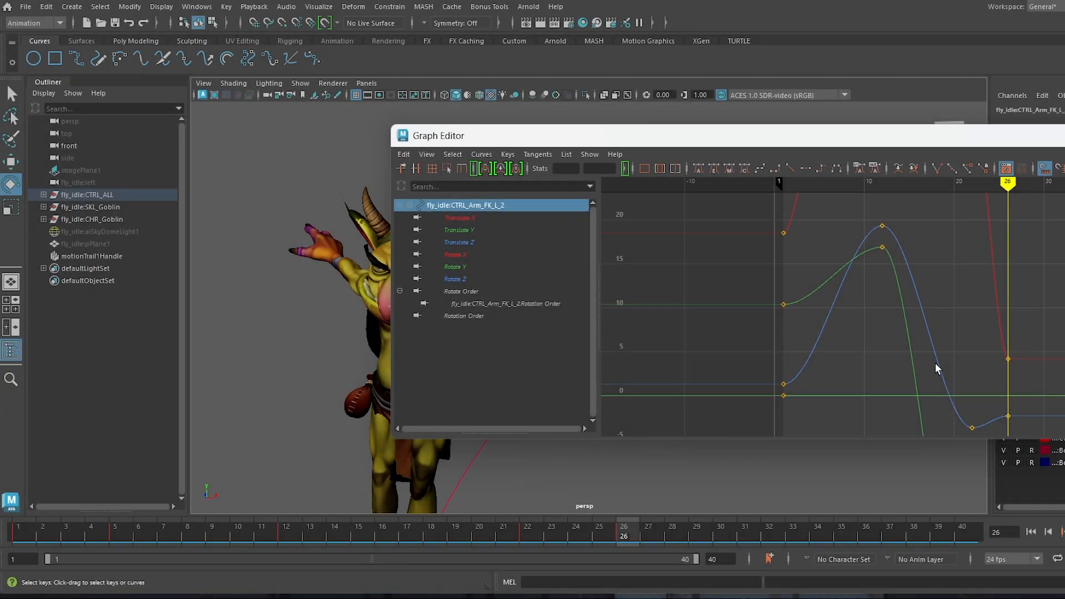
Smooth the left forearm's Rotate X curve, setting its frame 5 key to about 28.4.
{"action": "scroll", "coordinate": [935, 361], "scroll_direction": "down", "scroll_amount": 5}
{"action": "left_click", "coordinate": [646, 169]}
{"action": "left_click", "coordinate": [466, 256]}
{"action": "scroll", "coordinate": [839, 322], "scroll_direction": "down", "scroll_amount": 4}
{"action": "left_click_drag", "start_coordinate": [821, 298], "coordinate": [850, 311]}
{"action": "scroll", "coordinate": [815, 361], "scroll_direction": "up", "scroll_amount": 5}
{"action": "middle_click_drag", "start_coordinate": [816, 361], "coordinate": [943, 372], "text": "alt"}
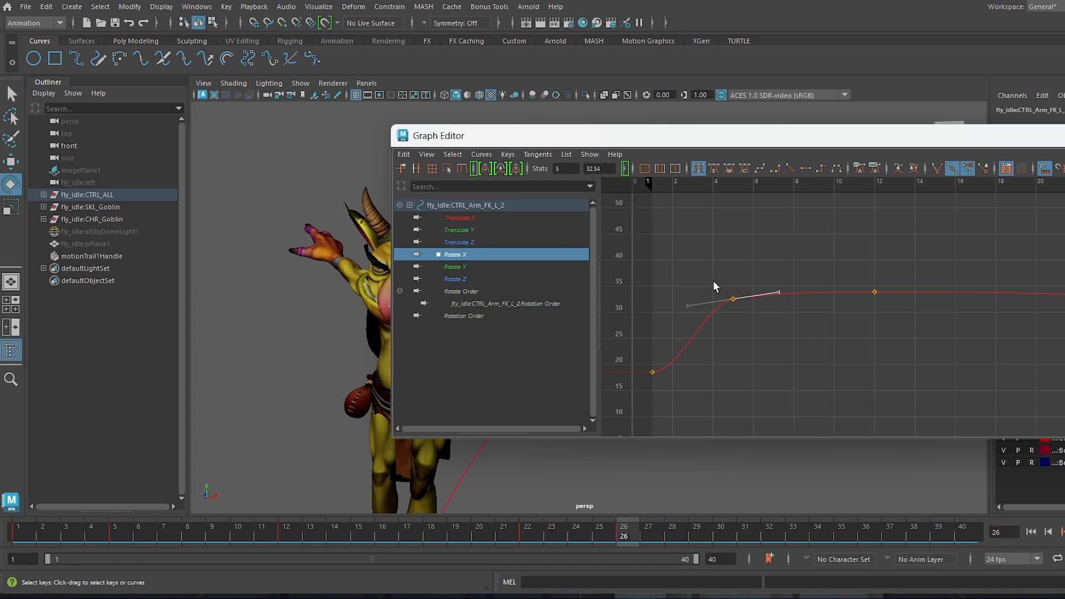
{"action": "left_click_drag", "start_coordinate": [1064, 331], "coordinate": [1064, 351]}
{"action": "middle_click_drag", "start_coordinate": [1064, 351], "coordinate": [918, 245], "text": "alt"}
{"action": "left_click_drag", "start_coordinate": [919, 245], "coordinate": [926, 280]}
{"action": "scroll", "coordinate": [935, 361], "scroll_direction": "down", "scroll_amount": 4}
{"action": "left_click_drag", "start_coordinate": [810, 287], "coordinate": [837, 326]}
{"action": "left_click_drag", "start_coordinate": [858, 280], "coordinate": [859, 275]}
{"action": "scroll", "coordinate": [874, 280], "scroll_direction": "up", "scroll_amount": 3}
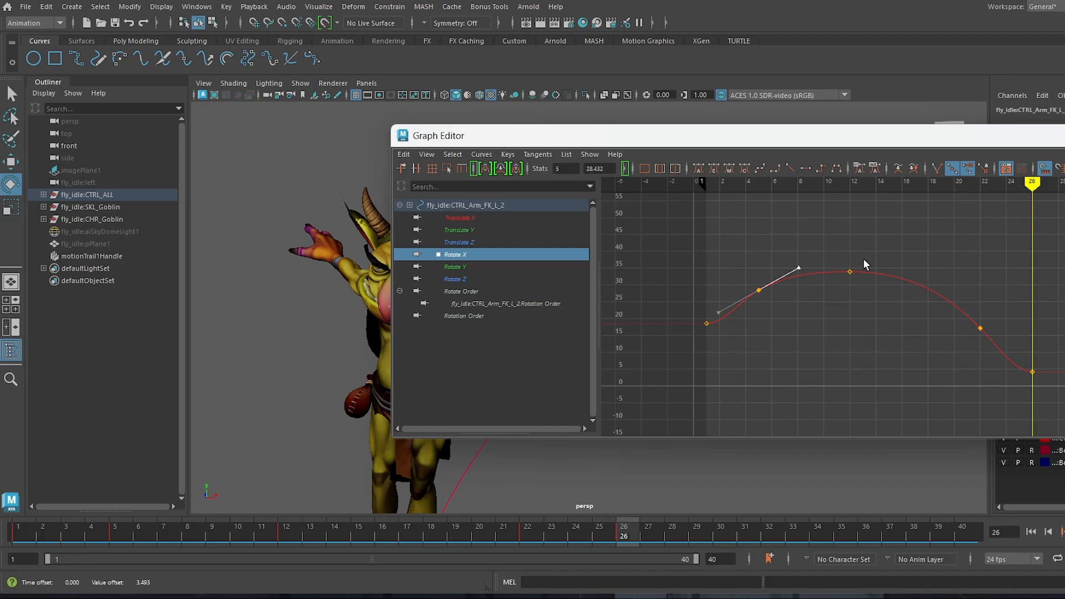
Smooth the left forearm's Rotate Y curve by moving its frame 22 key to frame 21 near -7.4, and select the Rotate Z curve.
{"action": "left_click", "coordinate": [476, 268]}
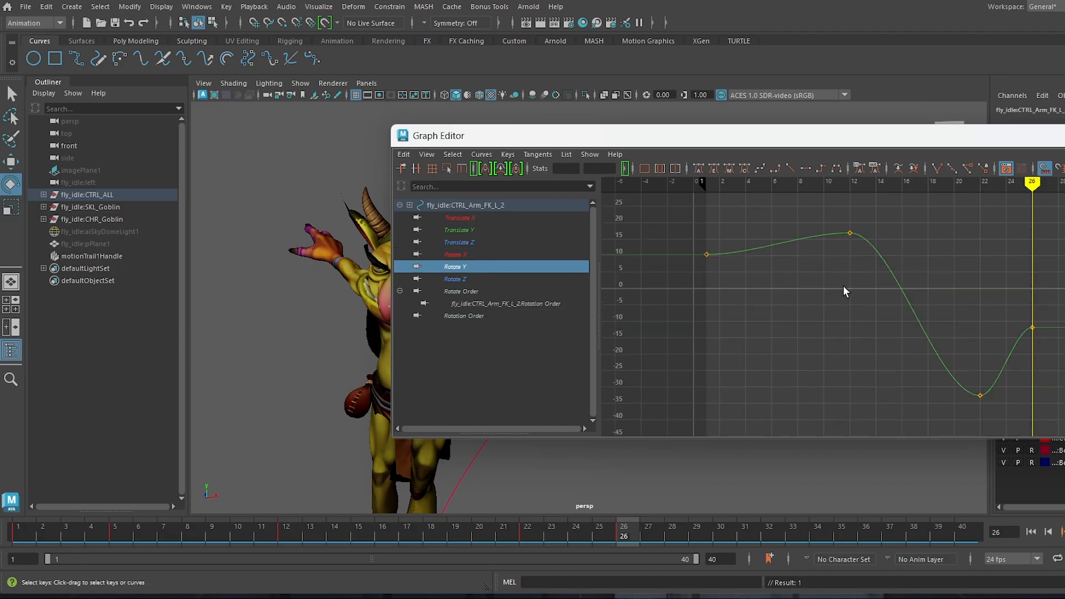
{"action": "left_click_drag", "start_coordinate": [879, 271], "coordinate": [882, 275]}
{"action": "middle_click_drag", "start_coordinate": [920, 314], "coordinate": [921, 320]}
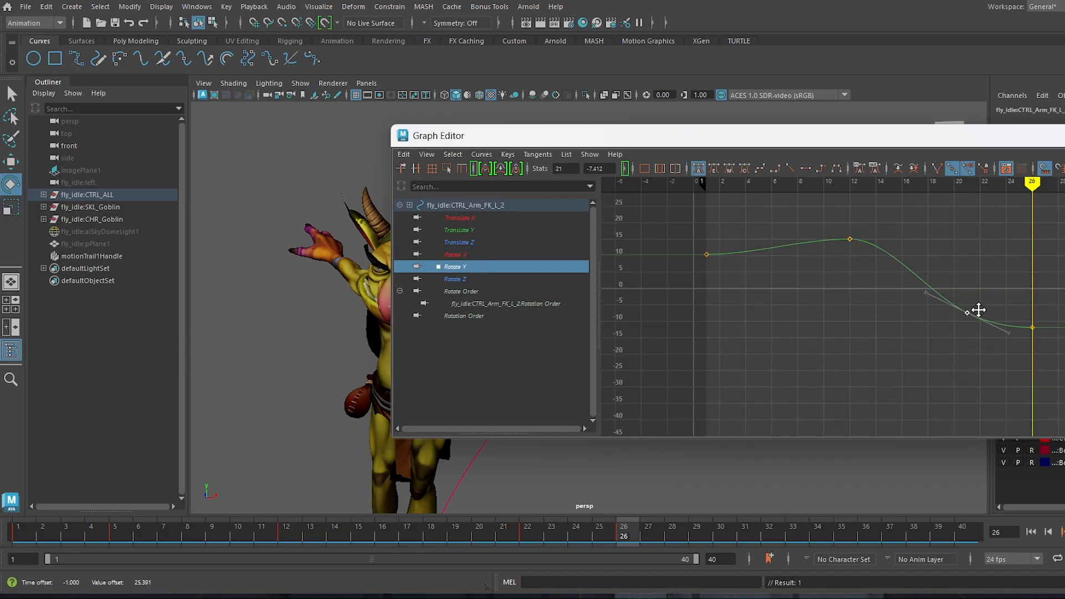
{"action": "left_click", "coordinate": [464, 279]}
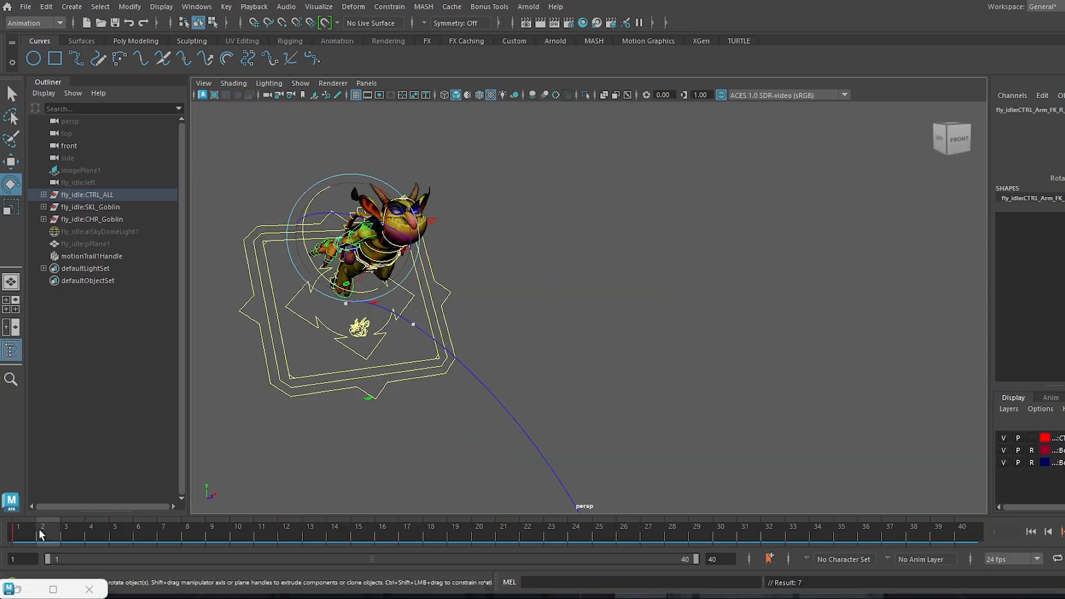
Rotate the right forearm FK control at frame 6 and set a key.
{"action": "left_click_drag", "start_coordinate": [41, 535], "coordinate": [145, 531]}
{"action": "left_click_drag", "start_coordinate": [300, 344], "coordinate": [401, 344], "text": "alt"}
{"action": "middle_click_drag", "start_coordinate": [401, 344], "coordinate": [527, 352], "text": "alt"}
{"action": "left_click_drag", "start_coordinate": [402, 324], "coordinate": [390, 303]}
{"action": "key", "text": "s"}
Rotate the right forearm FK control at frame 23 and key the new pose.
{"action": "left_click_drag", "start_coordinate": [26, 528], "coordinate": [515, 514]}
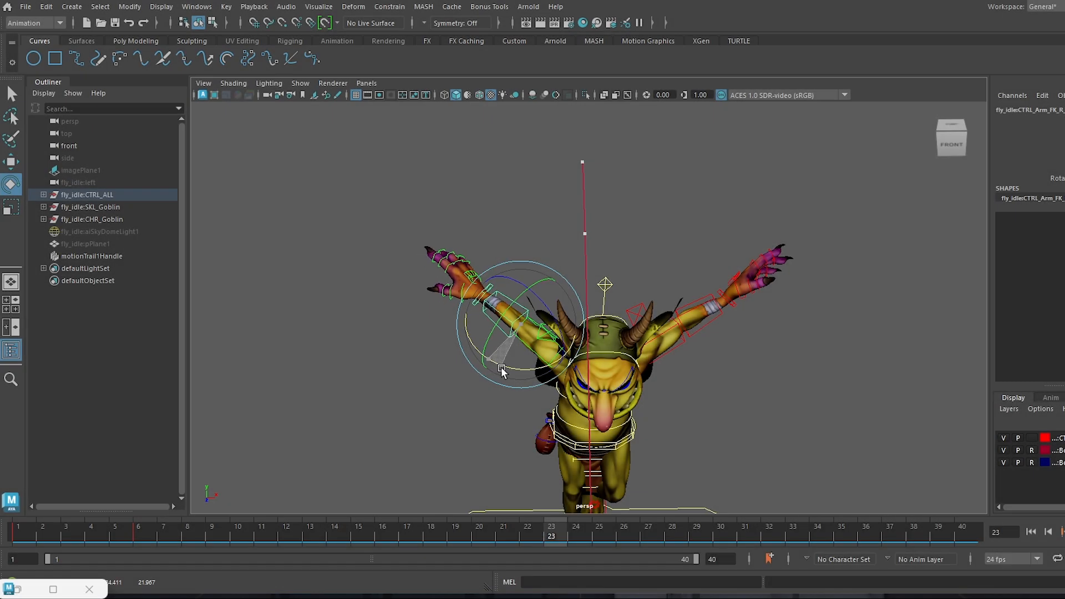
{"action": "left_click_drag", "start_coordinate": [502, 372], "coordinate": [501, 370]}
{"action": "key", "text": "s"}
{"action": "left_click_drag", "start_coordinate": [61, 536], "coordinate": [405, 524]}
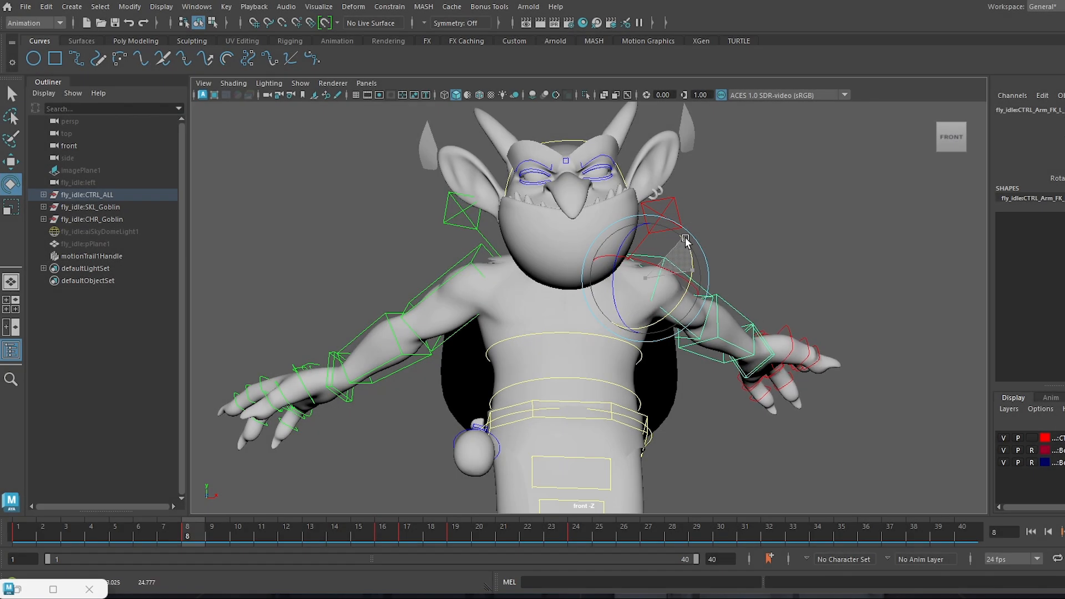
Rotate the left upper arm FK control at frame 8 and raise that frame's Rotate Z key to about 18.3.
{"action": "left_click_drag", "start_coordinate": [682, 245], "coordinate": [684, 239]}
{"action": "left_click_drag", "start_coordinate": [95, 532], "coordinate": [389, 524]}
{"action": "middle_click_drag", "start_coordinate": [452, 494], "coordinate": [455, 344], "text": "alt"}
{"action": "left_click", "coordinate": [17, 589]}
{"action": "middle_click_drag", "start_coordinate": [1061, 284], "coordinate": [992, 298], "text": "alt"}
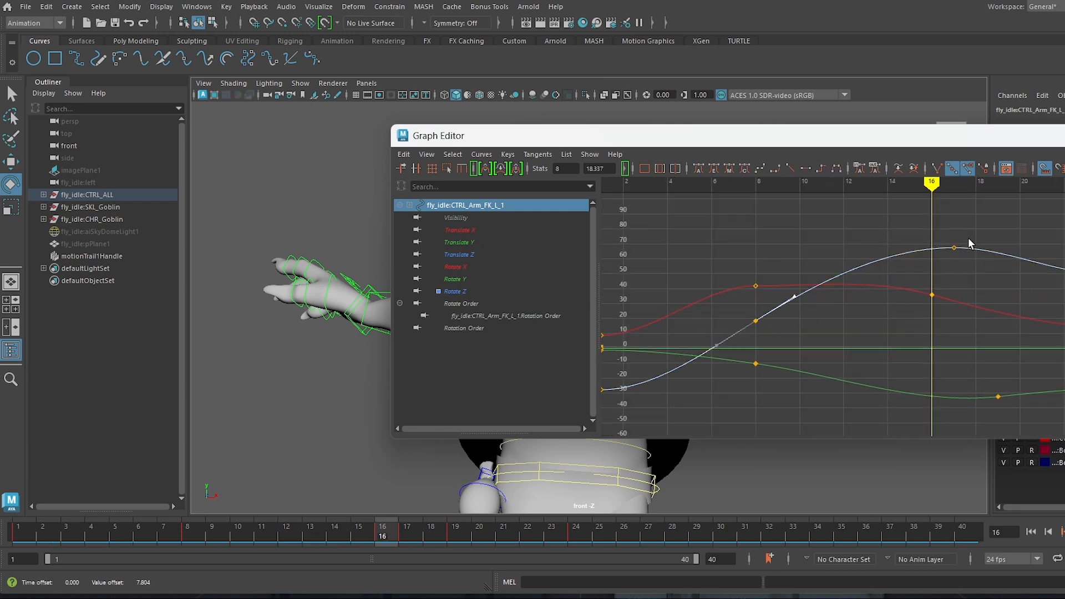
Smooth the left upper arm's Rotate X curve and set its frame 19 Rotate Y key to about -32.4.
{"action": "left_click_drag", "start_coordinate": [777, 135], "coordinate": [191, 114]}
{"action": "left_click_drag", "start_coordinate": [356, 302], "coordinate": [355, 282]}
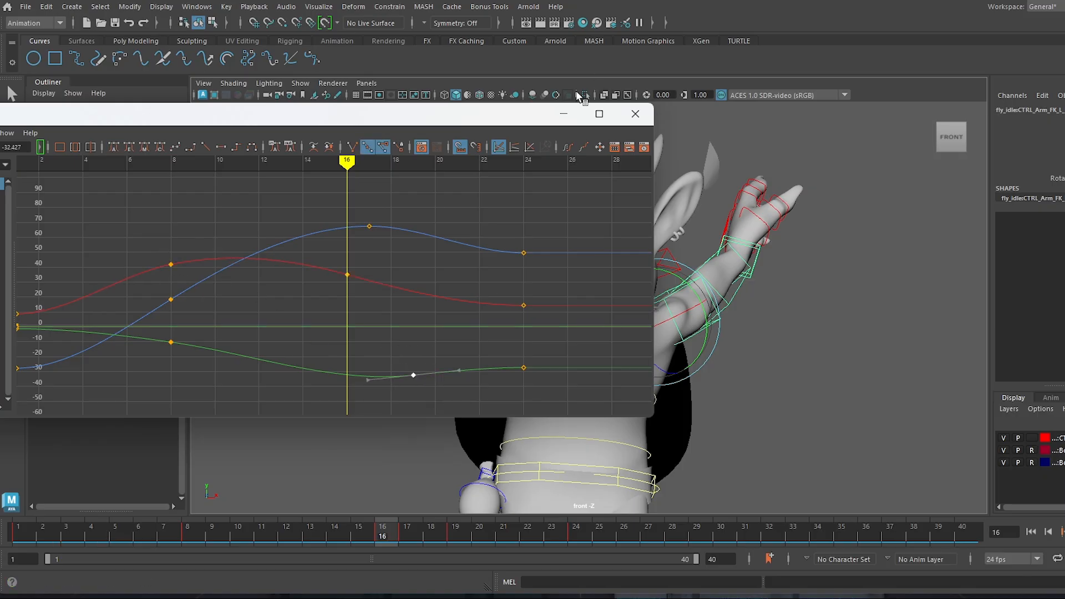
{"action": "left_click", "coordinate": [563, 113]}
{"action": "left_click_drag", "start_coordinate": [389, 536], "coordinate": [570, 539]}
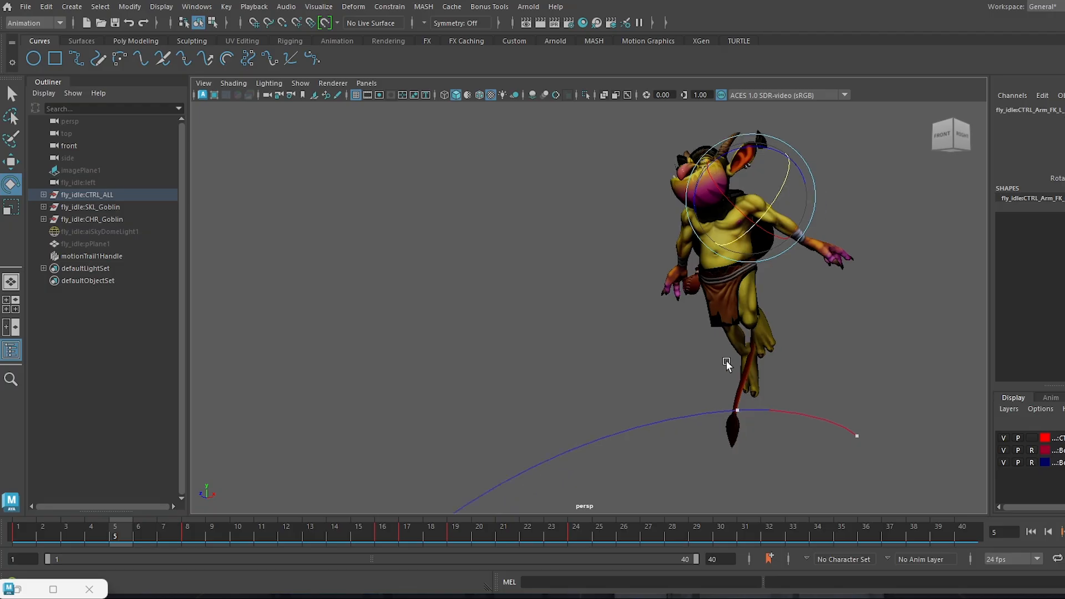
Select the right foot IK control and pose it at frame 6 with the foot bent back behind the body.
{"action": "right_click_drag", "start_coordinate": [726, 362], "coordinate": [725, 332], "text": "alt"}
{"action": "middle_click_drag", "start_coordinate": [725, 332], "coordinate": [733, 354], "text": "alt"}
{"action": "right_click_drag", "start_coordinate": [733, 354], "coordinate": [766, 414], "text": "alt"}
{"action": "left_click_drag", "start_coordinate": [766, 414], "coordinate": [542, 354], "text": "alt"}
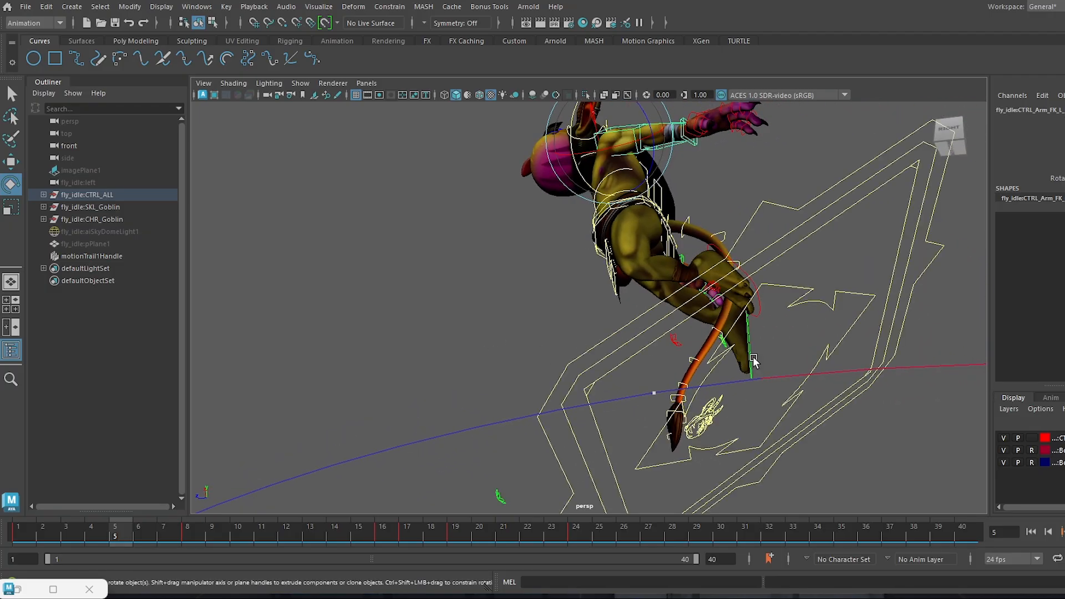
{"action": "left_click", "coordinate": [752, 358]}
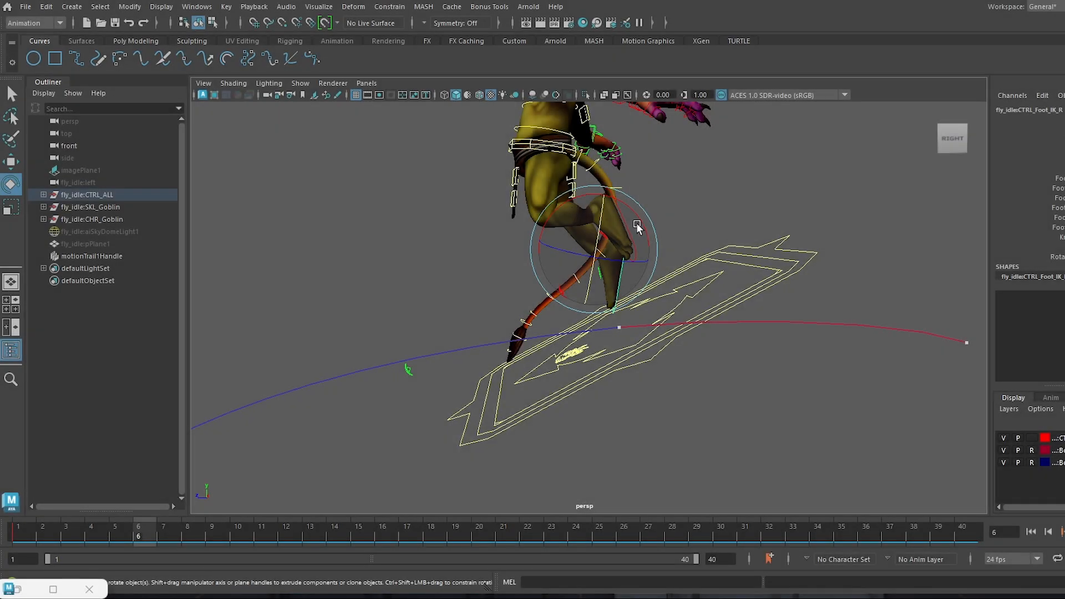
{"action": "left_click_drag", "start_coordinate": [637, 225], "coordinate": [576, 166]}
{"action": "key", "text": "w"}
{"action": "left_click_drag", "start_coordinate": [508, 222], "coordinate": [584, 237], "text": "alt"}
{"action": "key", "text": "e"}
{"action": "left_click_drag", "start_coordinate": [676, 219], "coordinate": [668, 245], "text": "alt"}
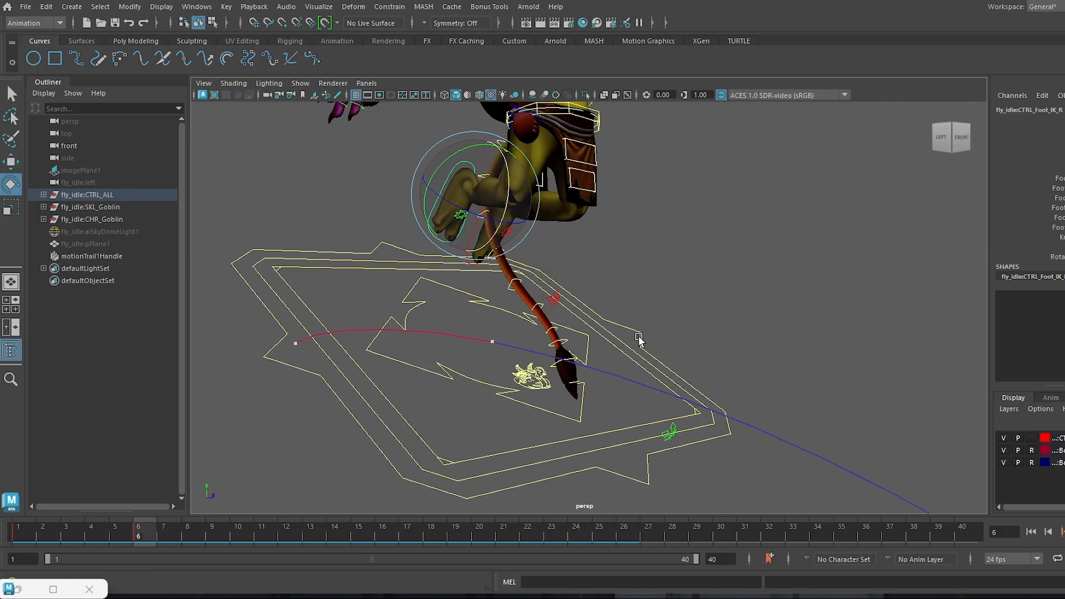
At frame 16, rotate the right foot IK control so the foot swings forward.
{"action": "scroll", "coordinate": [638, 335], "scroll_direction": "down", "scroll_amount": 4}
{"action": "left_click_drag", "start_coordinate": [647, 300], "coordinate": [693, 310], "text": "alt"}
{"action": "left_click_drag", "start_coordinate": [106, 527], "coordinate": [379, 511]}
{"action": "left_click_drag", "start_coordinate": [663, 349], "coordinate": [803, 322], "text": "alt"}
{"action": "key", "text": "w"}
{"action": "left_click", "coordinate": [755, 326]}
{"action": "key", "text": "ctrl+z"}
{"action": "key", "text": "e"}
{"action": "left_click_drag", "start_coordinate": [785, 282], "coordinate": [597, 263]}
Reposition the right foot IK control at frame 16 to refine the forward leg swing.
{"action": "left_click_drag", "start_coordinate": [860, 316], "coordinate": [682, 311], "text": "alt"}
{"action": "right_click_drag", "start_coordinate": [585, 345], "coordinate": [586, 438], "text": "alt"}
{"action": "left_click_drag", "start_coordinate": [586, 438], "coordinate": [777, 430], "text": "alt"}
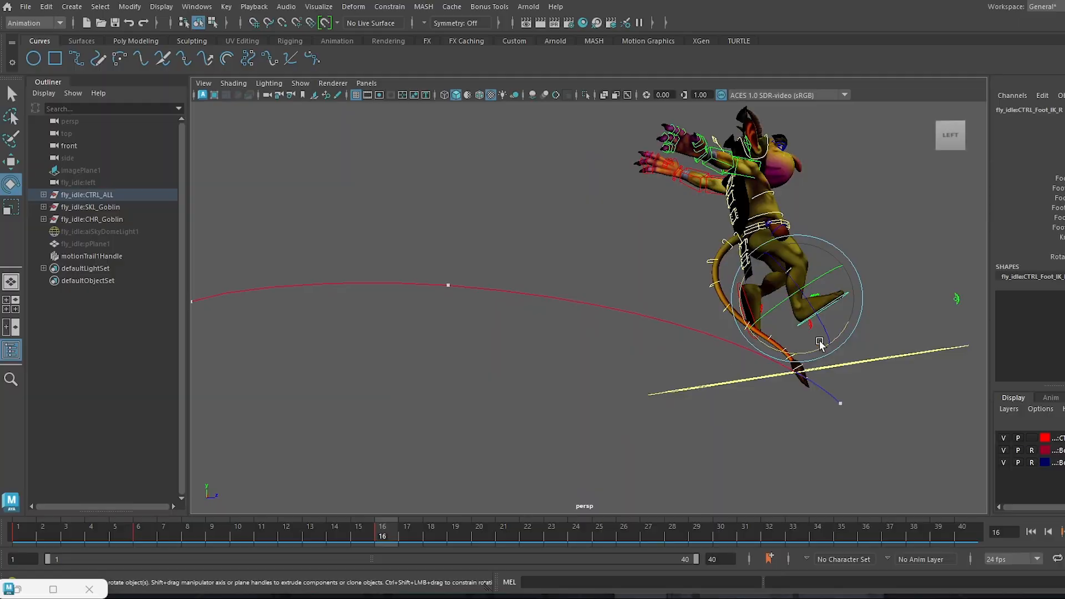
{"action": "middle_click_drag", "start_coordinate": [777, 430], "coordinate": [663, 428], "text": "alt"}
{"action": "key", "text": "w"}
{"action": "left_click_drag", "start_coordinate": [648, 315], "coordinate": [553, 410]}
Move and rotate the right foot IK control at frame 23 for the stopping pose.
{"action": "left_click_drag", "start_coordinate": [42, 530], "coordinate": [719, 292]}
{"action": "left_click_drag", "start_coordinate": [720, 351], "coordinate": [711, 357]}
{"action": "key", "text": "e"}
{"action": "left_click_drag", "start_coordinate": [754, 281], "coordinate": [546, 363]}
{"action": "left_click_drag", "start_coordinate": [36, 528], "coordinate": [535, 511]}
{"action": "left_click_drag", "start_coordinate": [482, 374], "coordinate": [501, 352], "text": "alt"}
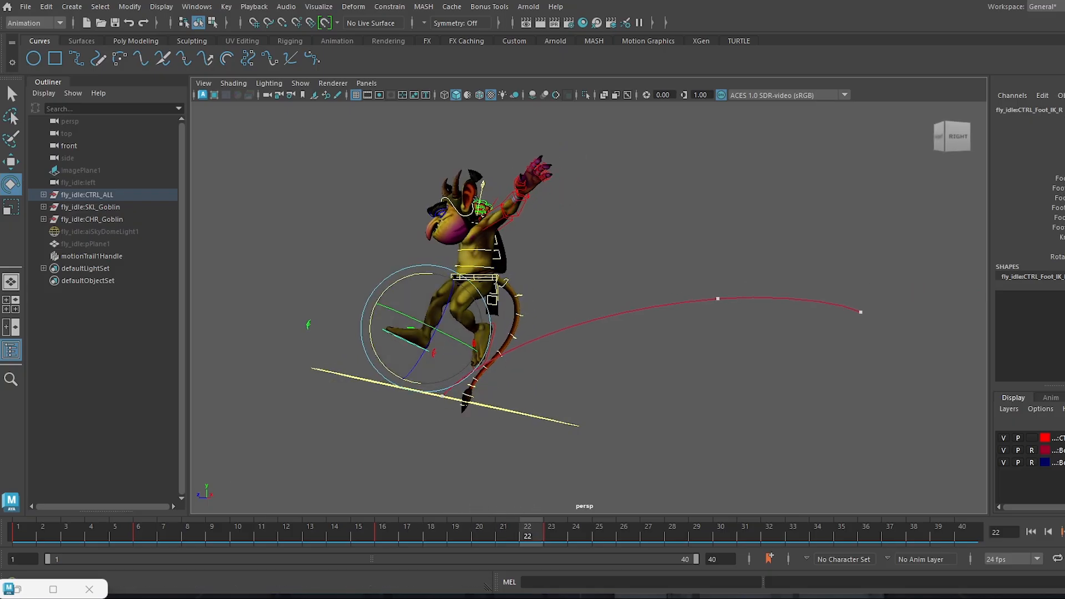
Smooth the right foot's Translate X curve, moving its frame 6 key to frame 7, and set the frame 16 Translate Y key to about 39.
{"action": "left_click", "coordinate": [19, 590]}
{"action": "middle_click_drag", "start_coordinate": [293, 331], "coordinate": [402, 331], "text": "alt"}
{"action": "key", "text": "a"}
{"action": "left_click_drag", "start_coordinate": [339, 118], "coordinate": [568, 114]}
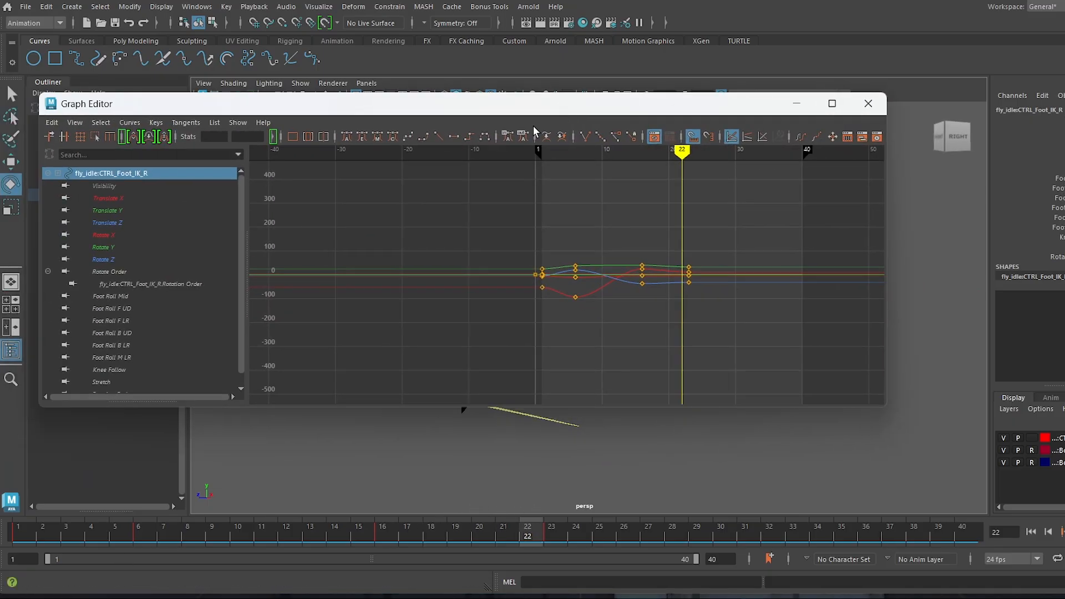
{"action": "left_click", "coordinate": [108, 198]}
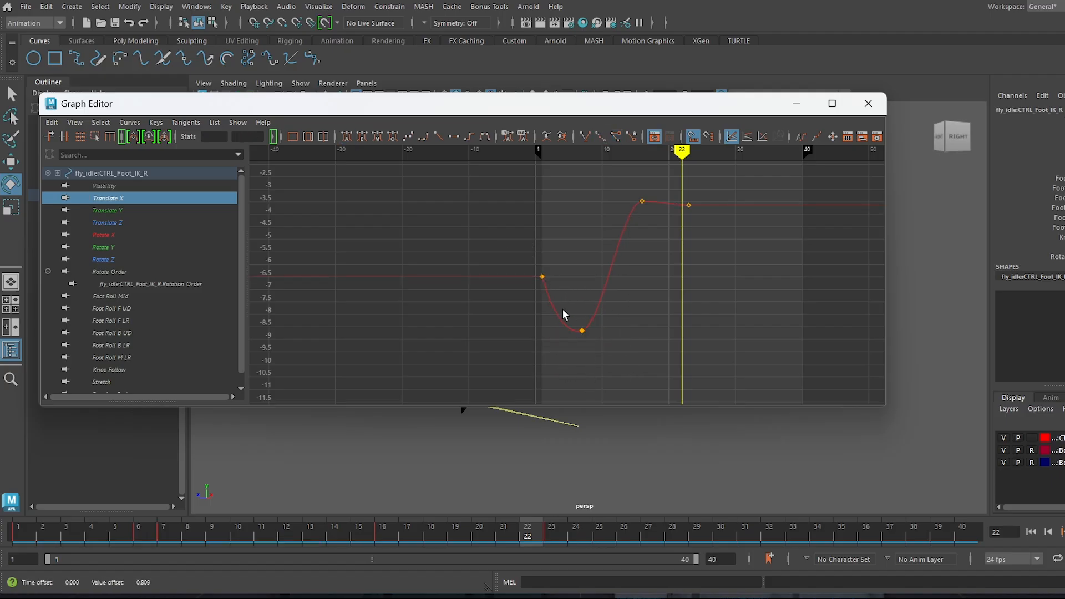
{"action": "left_click", "coordinate": [131, 211]}
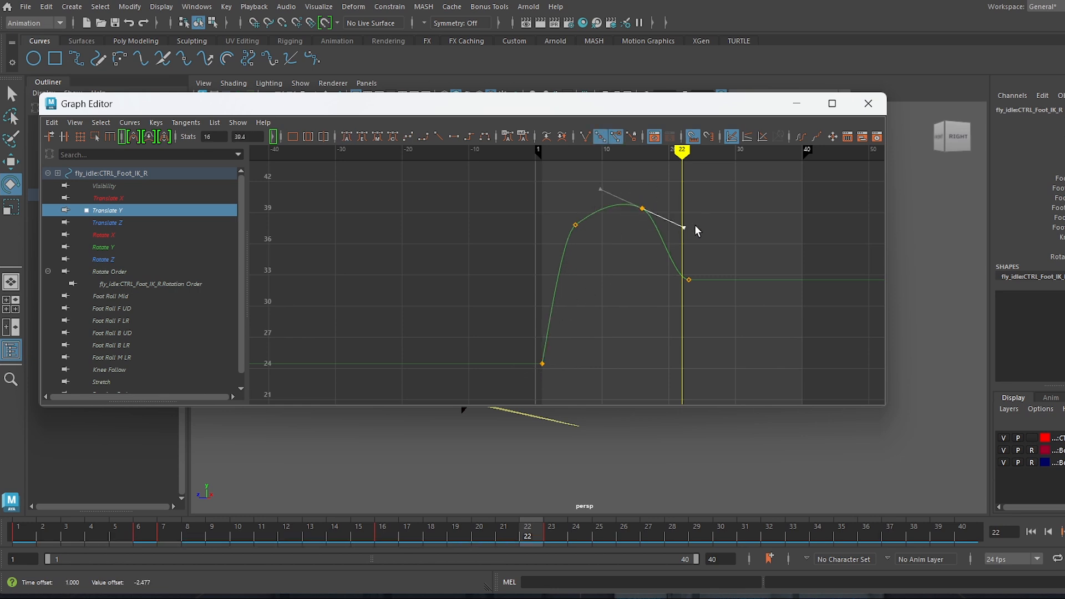
Smooth the right foot's Translate Z curve and set its frame 16 Rotate X key to about 11.
{"action": "left_click", "coordinate": [118, 223]}
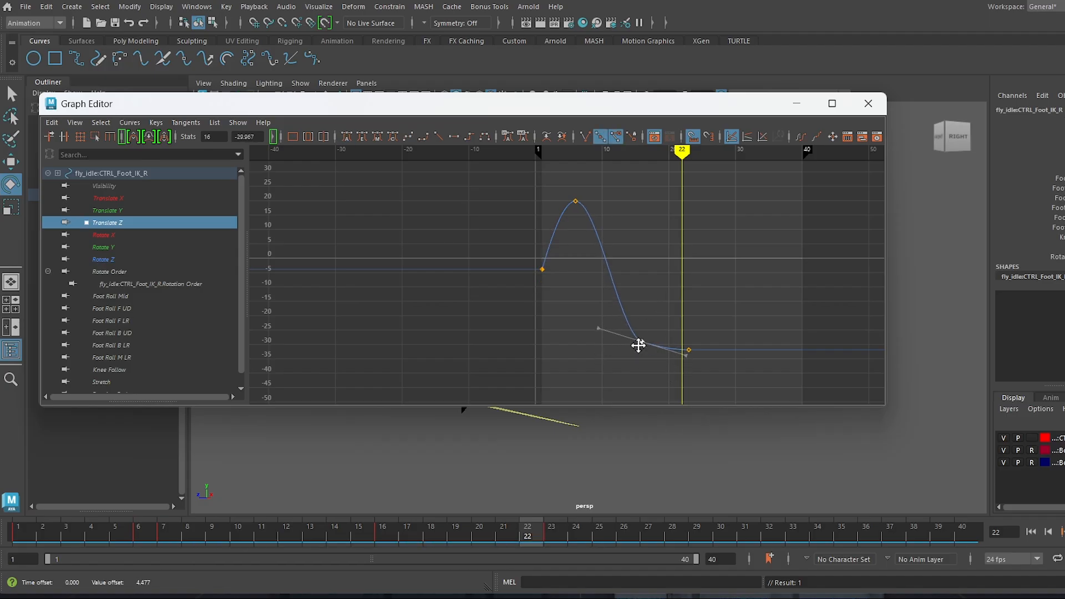
{"action": "left_click", "coordinate": [117, 235]}
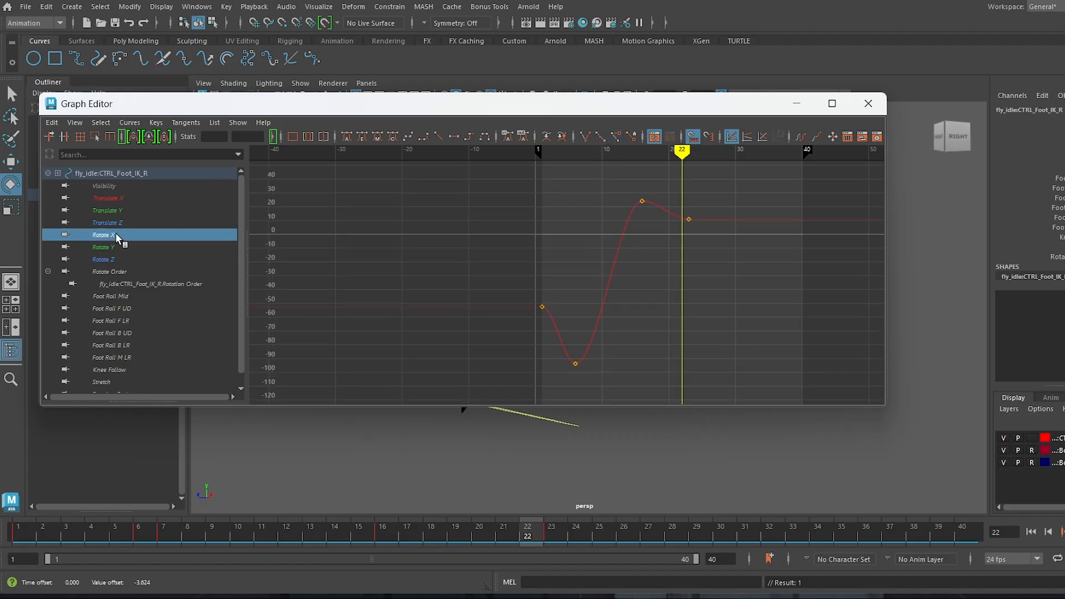
{"action": "middle_click_drag", "start_coordinate": [631, 209], "coordinate": [643, 230]}
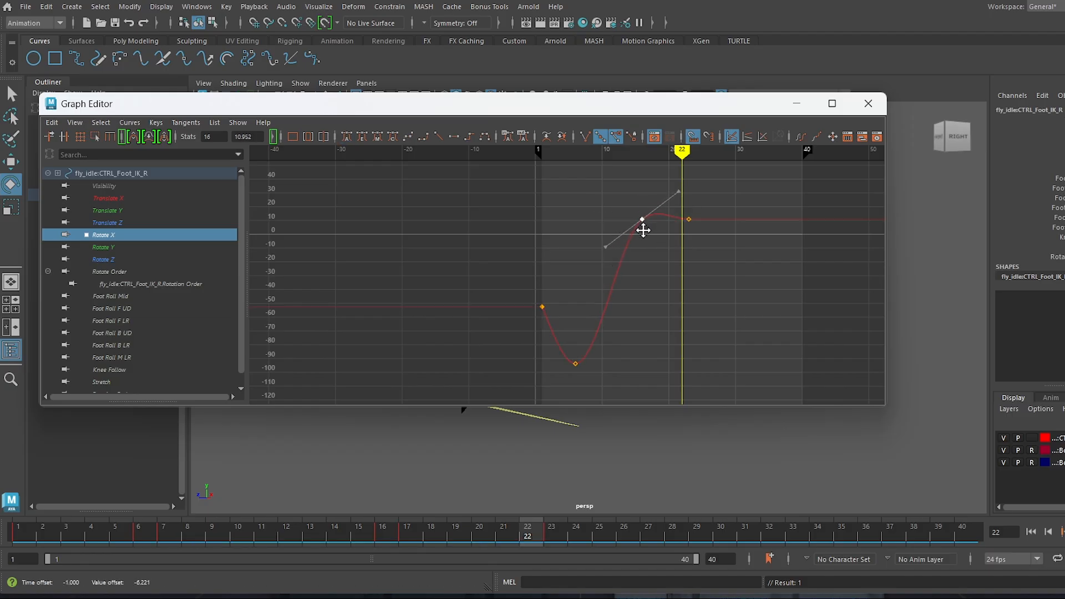
{"action": "left_click", "coordinate": [121, 259]}
{"action": "left_click", "coordinate": [795, 105]}
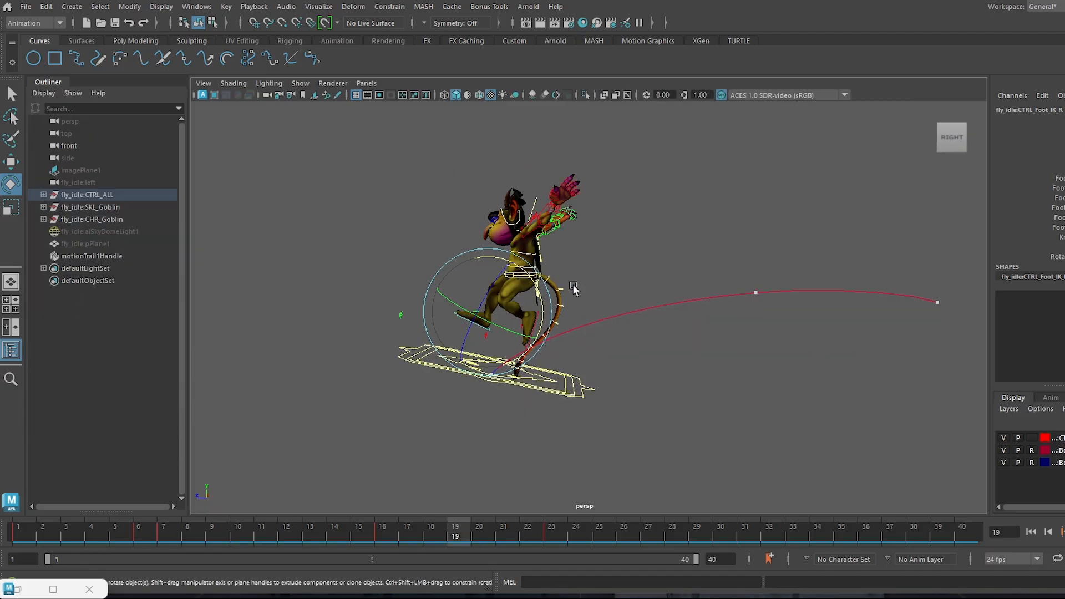
{"action": "left_click_drag", "start_coordinate": [27, 559], "coordinate": [115, 561]}
{"action": "left_click_drag", "start_coordinate": [740, 258], "coordinate": [721, 272]}
{"action": "key", "text": "ctrl+z"}
{"action": "left_click_drag", "start_coordinate": [832, 278], "coordinate": [790, 285], "text": "alt"}
{"action": "middle_click_drag", "start_coordinate": [789, 285], "coordinate": [702, 319], "text": "alt"}
{"action": "key", "text": "e"}
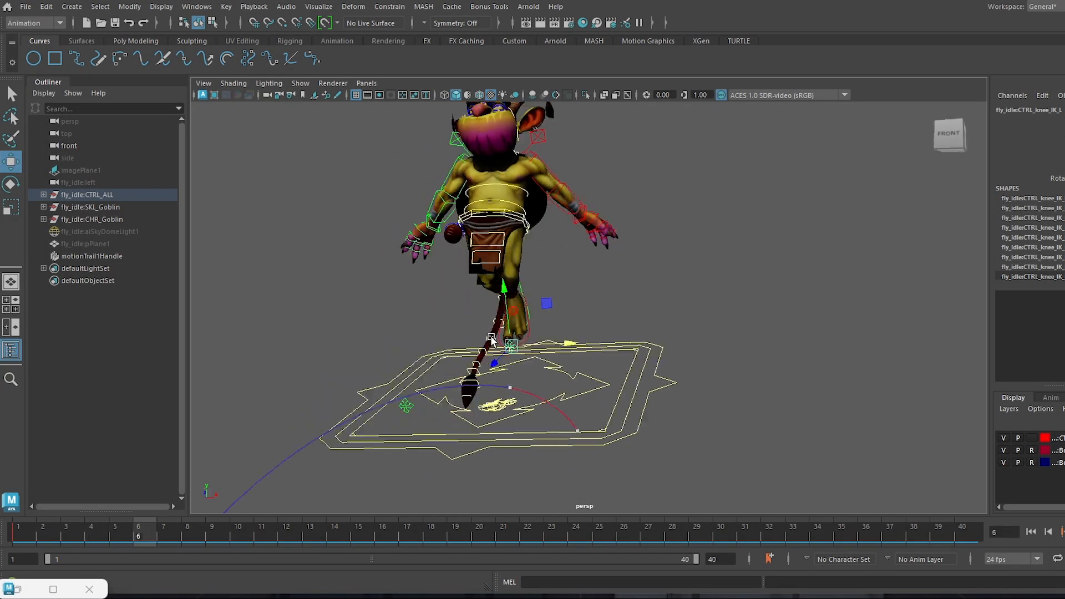
Move the left knee IK control at frame 6 and set a key.
{"action": "left_click_drag", "start_coordinate": [491, 337], "coordinate": [372, 333], "text": "alt"}
{"action": "left_click_drag", "start_coordinate": [605, 353], "coordinate": [387, 390]}
{"action": "left_click_drag", "start_coordinate": [386, 391], "coordinate": [627, 434], "text": "alt"}
{"action": "key", "text": "s"}
Adjust the left knee IK control's position at frame 15.
{"action": "left_click_drag", "start_coordinate": [13, 532], "coordinate": [373, 531]}
{"action": "scroll", "coordinate": [618, 352], "scroll_direction": "down", "scroll_amount": 5}
{"action": "left_click_drag", "start_coordinate": [618, 352], "coordinate": [556, 369], "text": "alt"}
{"action": "left_click_drag", "start_coordinate": [351, 475], "coordinate": [345, 472]}
{"action": "left_click_drag", "start_coordinate": [405, 441], "coordinate": [533, 395], "text": "alt"}
Select the left foot IK control, rotate it at frame 14 and key the pose.
{"action": "left_click", "coordinate": [604, 385]}
{"action": "left_click", "coordinate": [498, 390]}
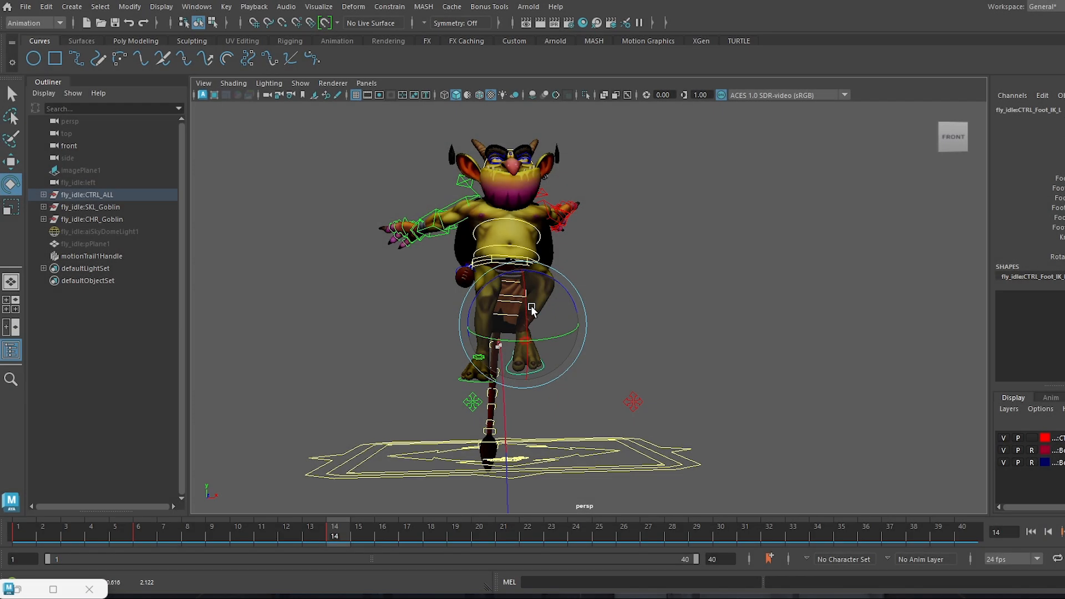
{"action": "left_click_drag", "start_coordinate": [532, 306], "coordinate": [591, 290]}
{"action": "key", "text": "s"}
{"action": "key", "text": "w"}
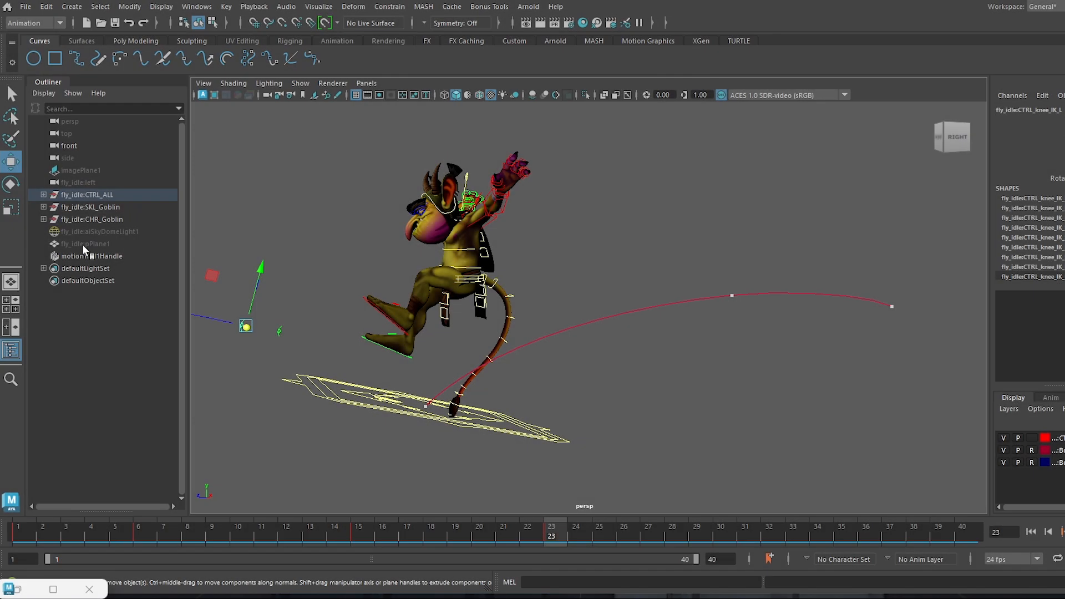
Delete the motion trail handle and play back the animation with the rig controls hidden.
{"action": "left_click", "coordinate": [82, 256]}
{"action": "key", "text": "Delete"}
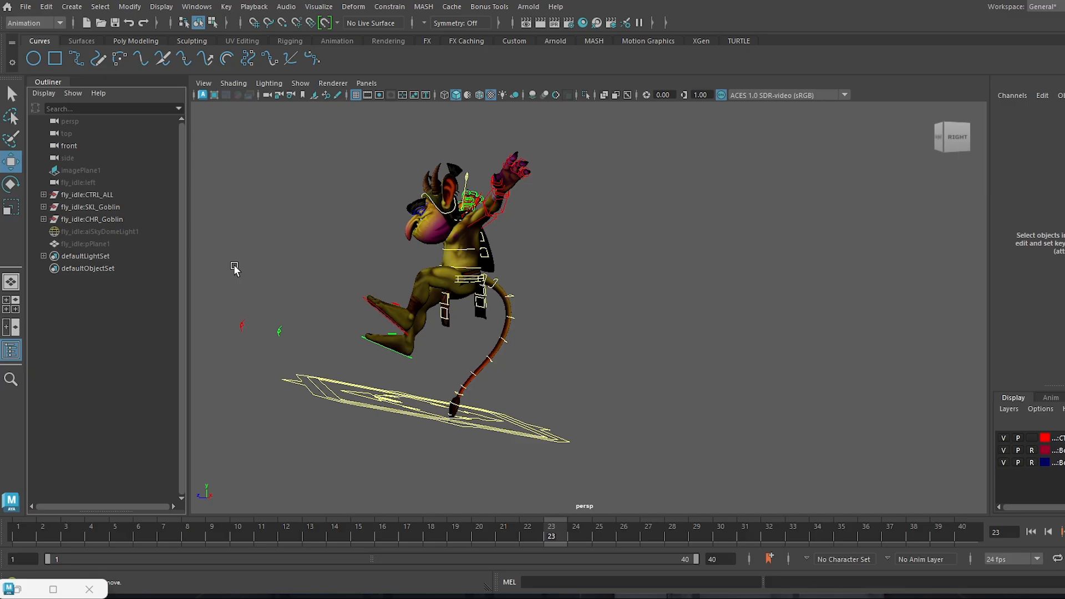
{"action": "key", "text": "alt+1"}
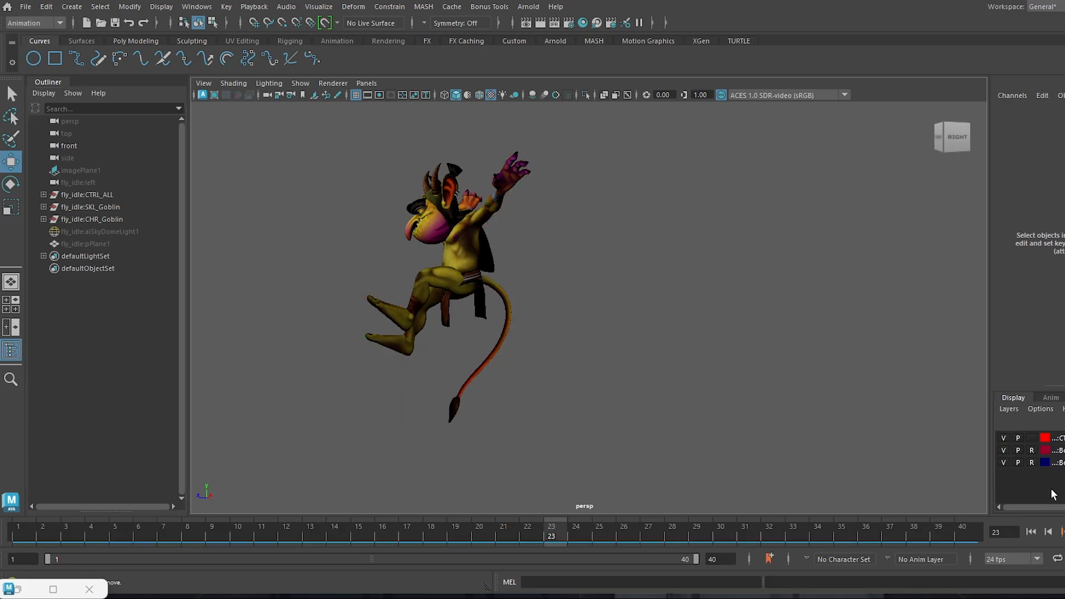
{"action": "key", "text": "alt+v"}
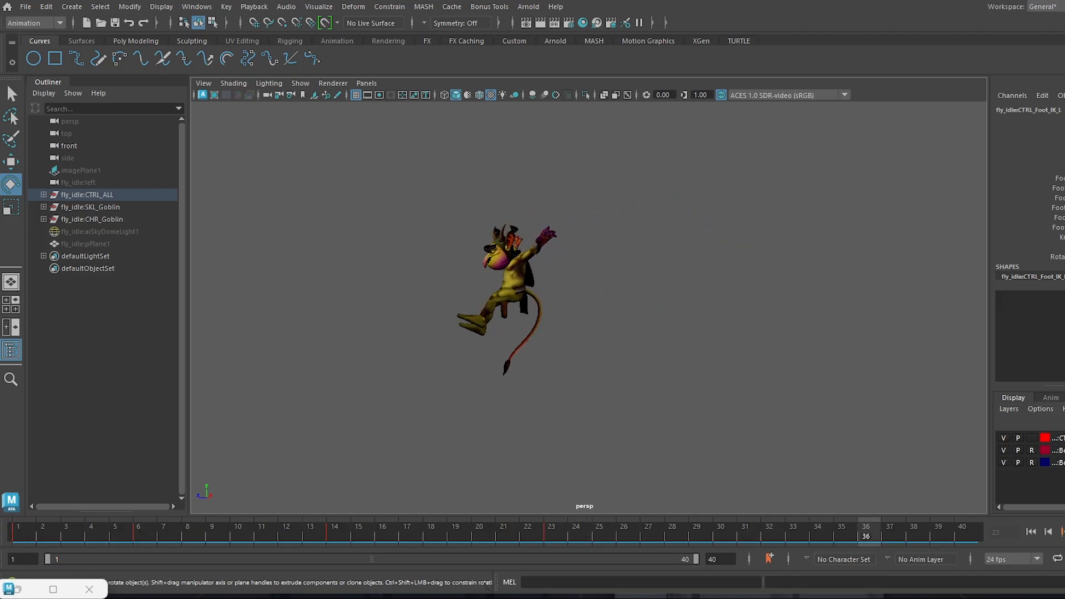
{"action": "key", "text": "alt+v"}
Show the rig controls again and select the base tail IK control at frame 1.
{"action": "scroll", "coordinate": [668, 483], "scroll_direction": "up", "scroll_amount": 6}
{"action": "left_click_drag", "start_coordinate": [668, 482], "coordinate": [654, 374], "text": "alt"}
{"action": "key", "text": "alt+1"}
{"action": "left_click", "coordinate": [648, 299]}
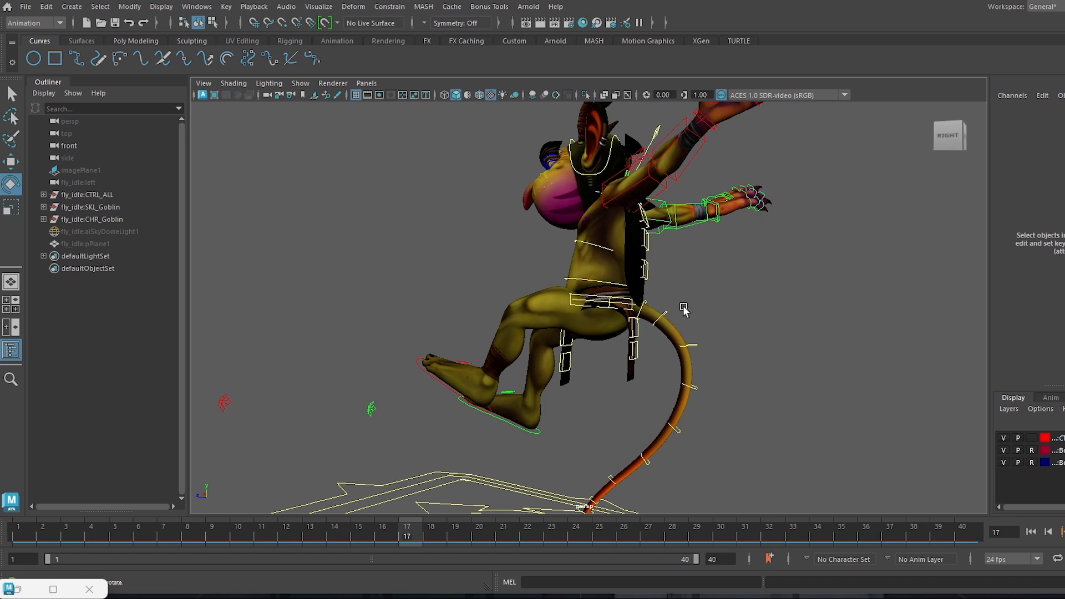
{"action": "left_click", "coordinate": [645, 303]}
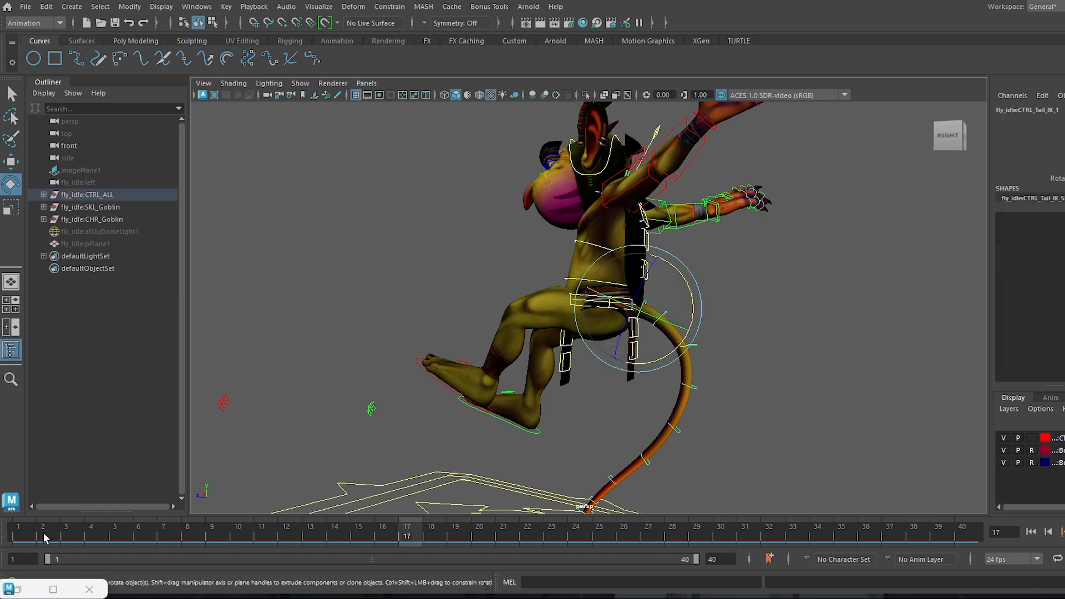
{"action": "left_click_drag", "start_coordinate": [33, 538], "coordinate": [2, 538]}
Hide the rig controls and play back the fly-in from an angled side view to review the motion.
{"action": "scroll", "coordinate": [755, 298], "scroll_direction": "down", "scroll_amount": 7}
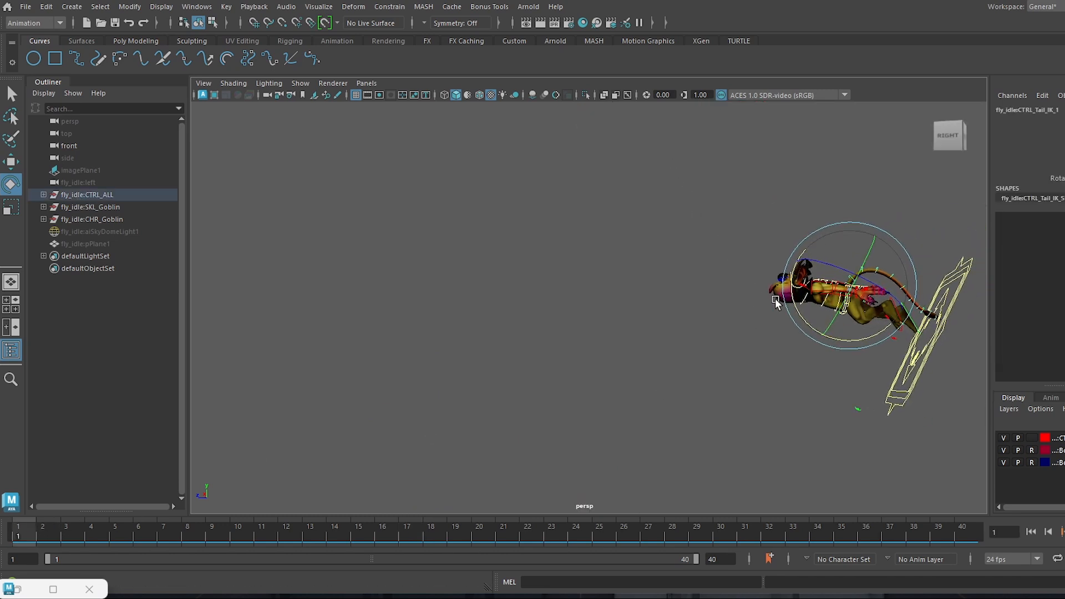
{"action": "middle_click_drag", "start_coordinate": [806, 302], "coordinate": [681, 304], "text": "alt"}
{"action": "key", "text": "alt+1"}
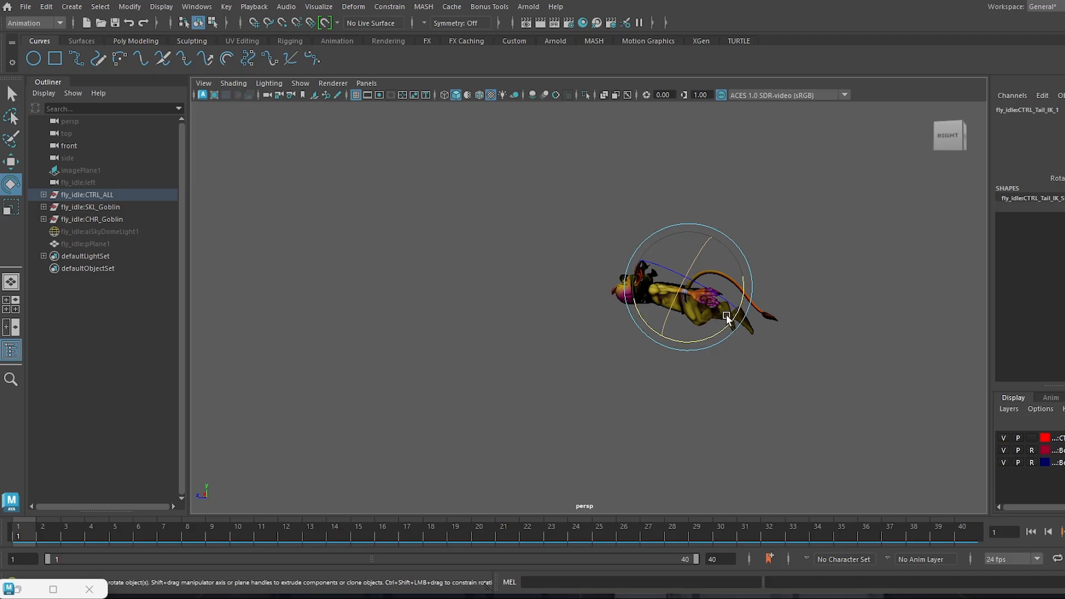
{"action": "left_click_drag", "start_coordinate": [721, 313], "coordinate": [590, 390], "text": "alt"}
{"action": "key", "text": "alt+v"}
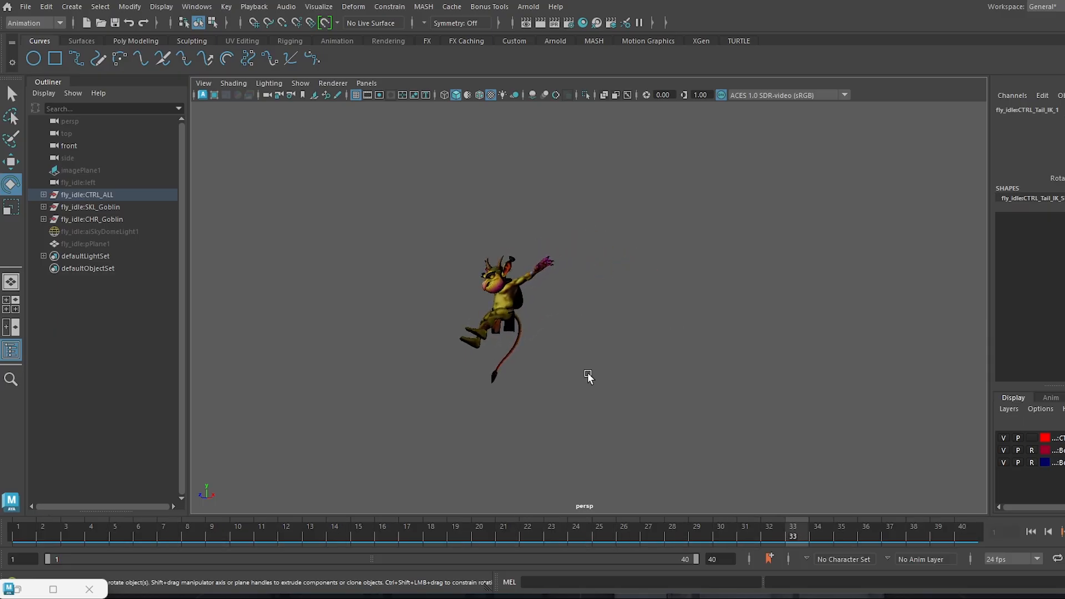
Stop the playback and turn on the visibility of imagePlane1.
{"action": "key", "text": "Escape"}
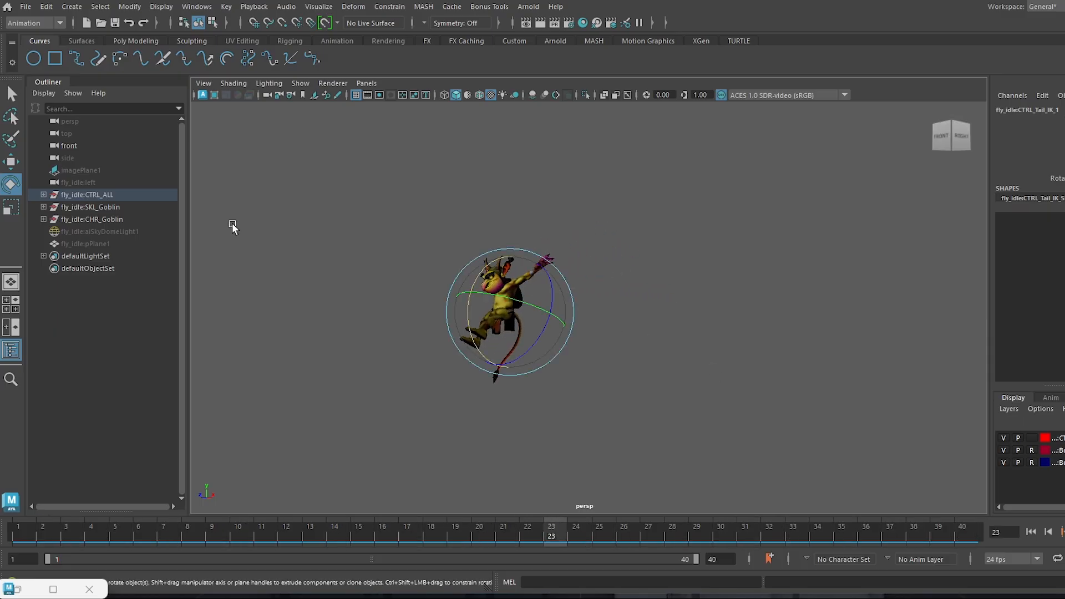
{"action": "left_click", "coordinate": [80, 171]}
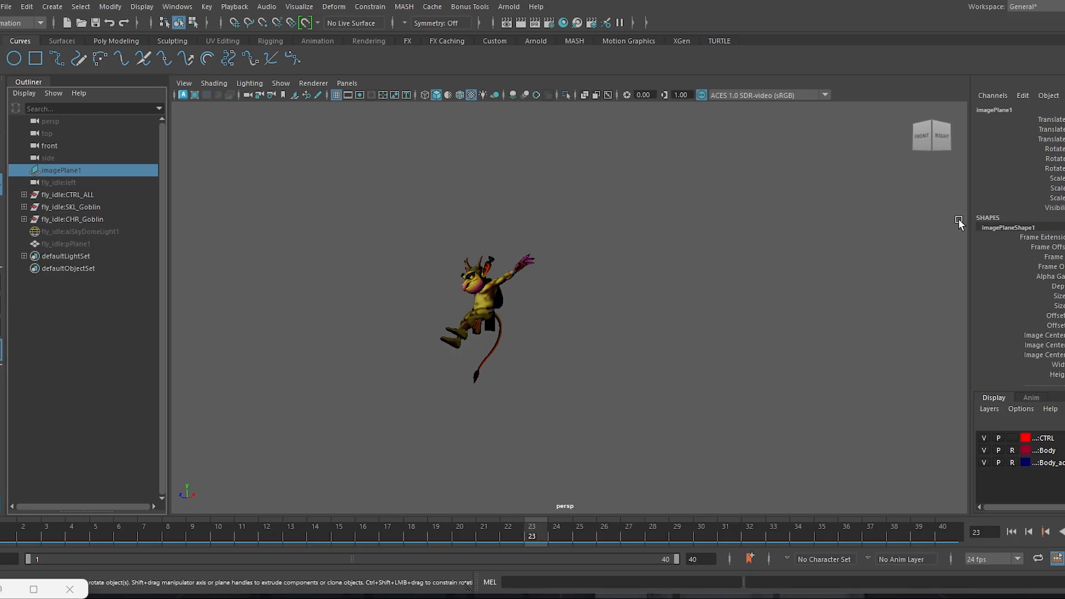
{"action": "left_click", "coordinate": [983, 207]}
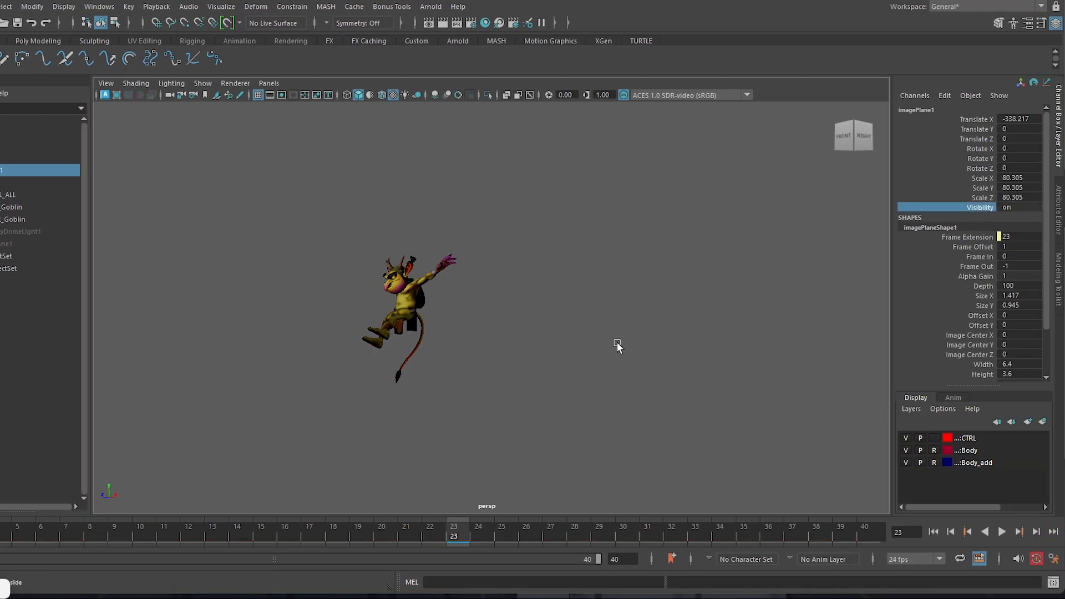
Move the reference image plane up in the front view until it sits beside the goblin.
{"action": "left_click", "coordinate": [11, 306]}
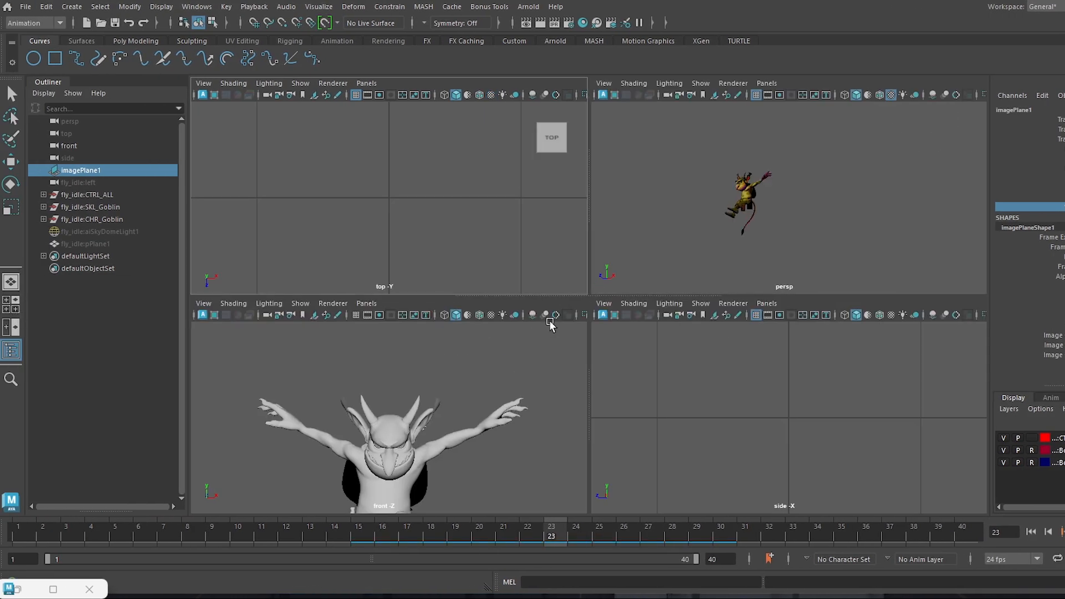
{"action": "key", "text": "space"}
{"action": "scroll", "coordinate": [661, 404], "scroll_direction": "down", "scroll_amount": 10}
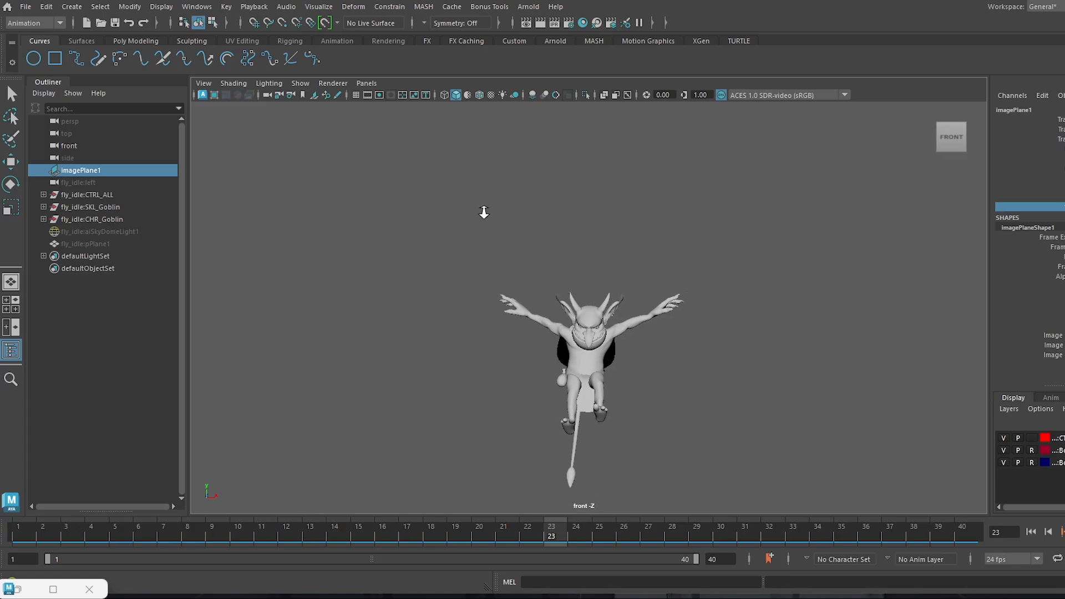
{"action": "scroll", "coordinate": [665, 404], "scroll_direction": "down", "scroll_amount": 3}
{"action": "middle_click_drag", "start_coordinate": [703, 439], "coordinate": [723, 217], "text": "alt"}
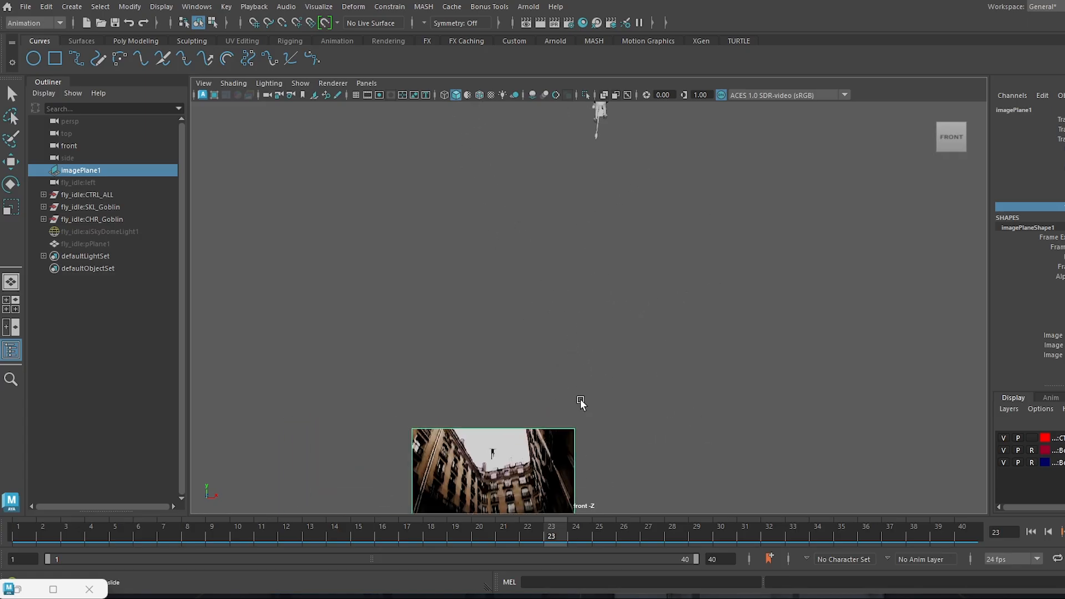
{"action": "key", "text": "w"}
{"action": "left_click_drag", "start_coordinate": [493, 419], "coordinate": [500, 82]}
{"action": "middle_click_drag", "start_coordinate": [543, 204], "coordinate": [581, 347], "text": "alt"}
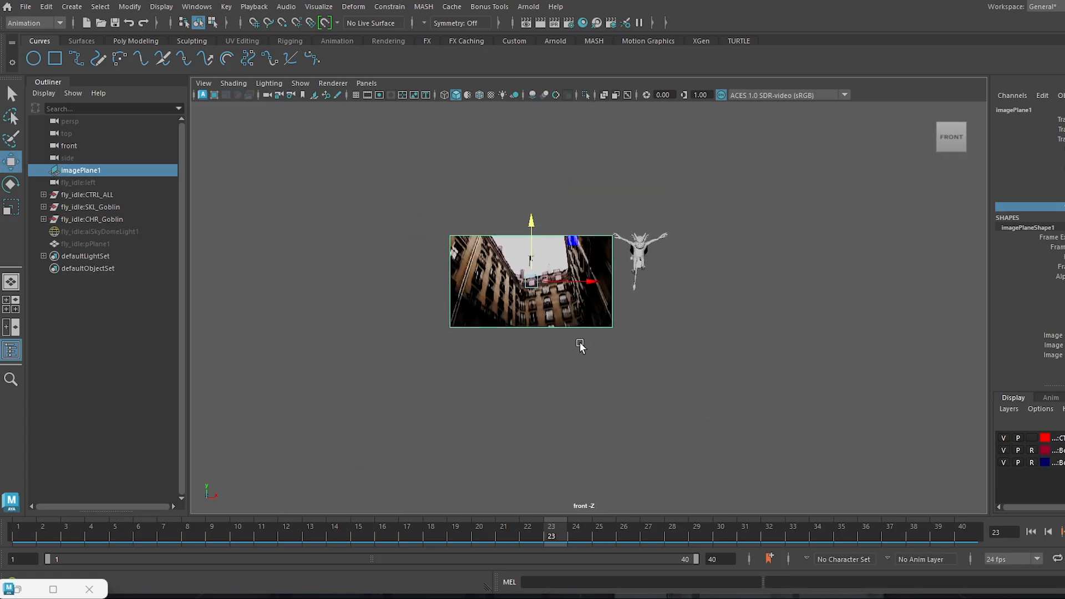
Examine the reference footage next to the goblin in the front view, scrubbing forward to frame 32.
{"action": "scroll", "coordinate": [660, 503], "scroll_direction": "up", "scroll_amount": 5}
{"action": "scroll", "coordinate": [660, 502], "scroll_direction": "up", "scroll_amount": 5}
{"action": "middle_click_drag", "start_coordinate": [448, 192], "coordinate": [432, 265], "text": "alt"}
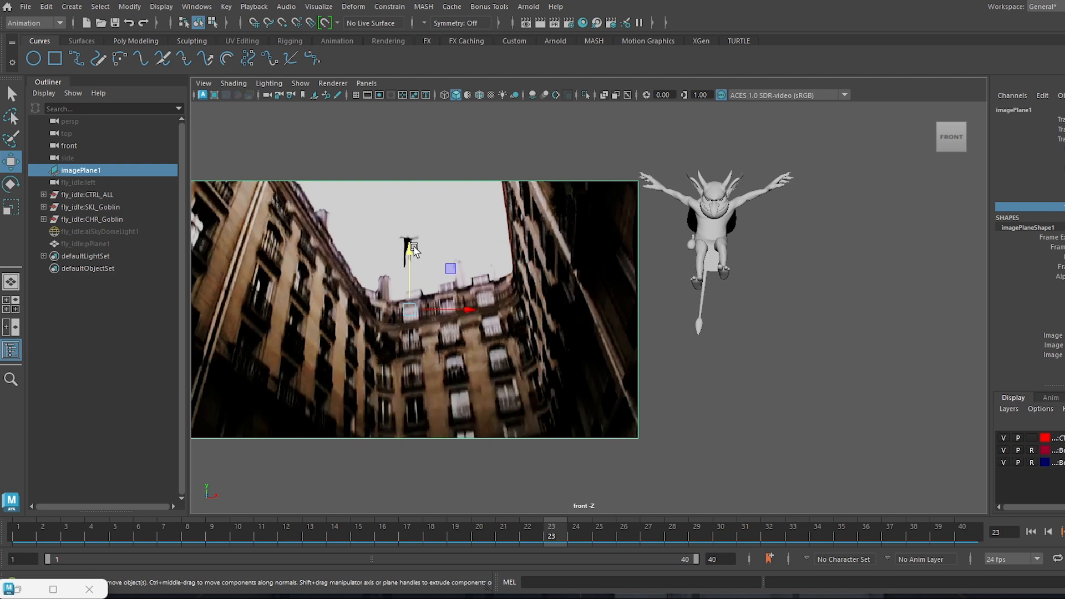
{"action": "scroll", "coordinate": [412, 266], "scroll_direction": "up", "scroll_amount": 1}
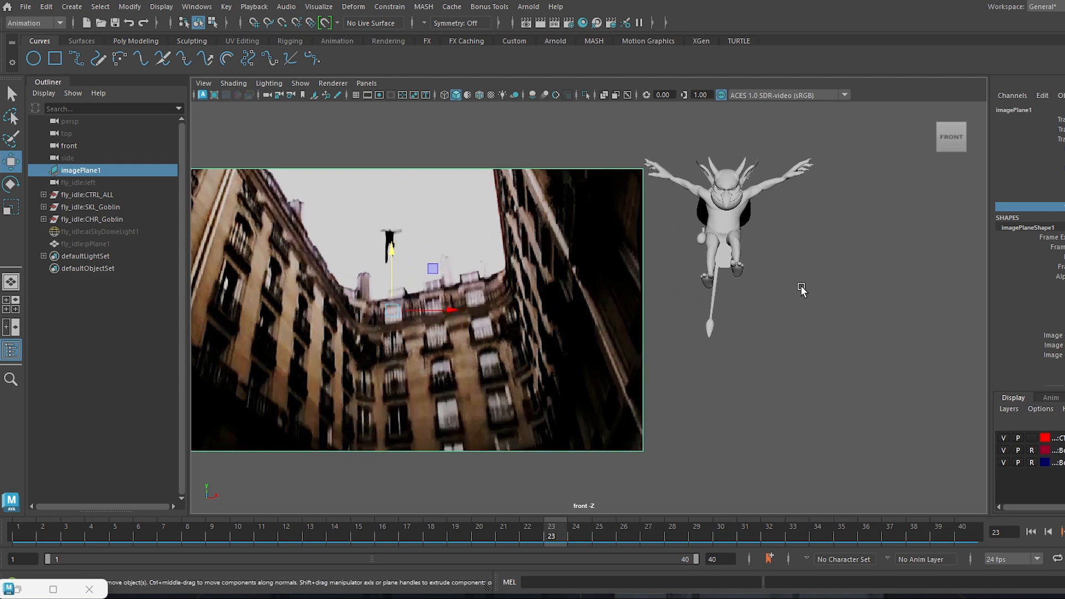
{"action": "scroll", "coordinate": [775, 339], "scroll_direction": "down", "scroll_amount": 3}
{"action": "left_click_drag", "start_coordinate": [527, 529], "coordinate": [780, 544]}
{"action": "right_click_drag", "start_coordinate": [688, 344], "coordinate": [610, 203], "text": "alt"}
{"action": "left_click_drag", "start_coordinate": [666, 305], "coordinate": [680, 329], "text": "alt"}
Select the goblin's main root control in the perspective view and lower it far below the image plane at frame 32.
{"action": "key", "text": "space"}
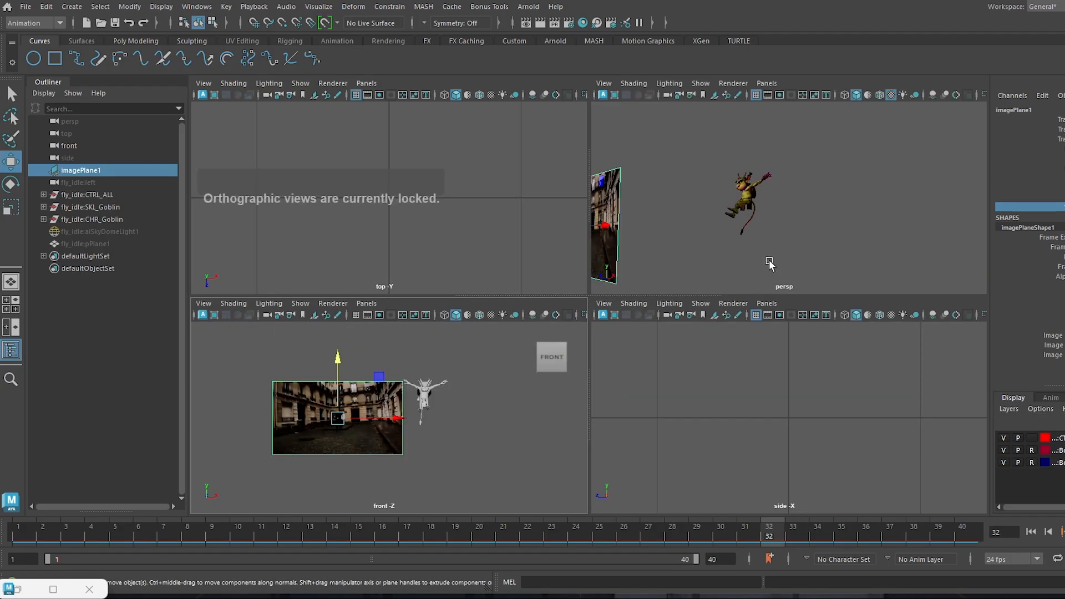
{"action": "key", "text": "space"}
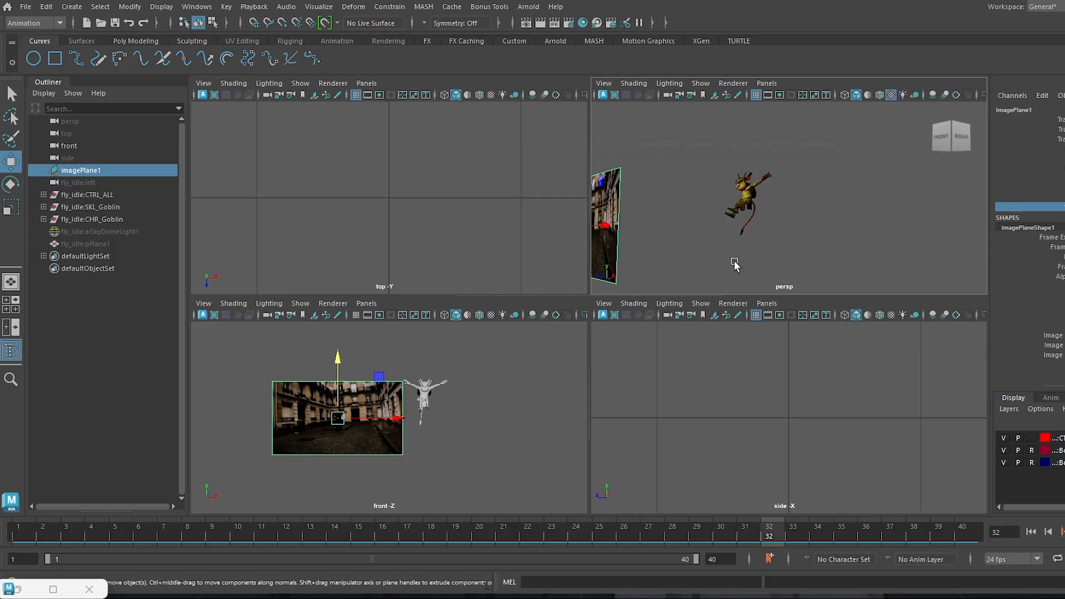
{"action": "key", "text": "space"}
{"action": "left_click_drag", "start_coordinate": [669, 307], "coordinate": [550, 349], "text": "alt"}
{"action": "left_click", "coordinate": [551, 345]}
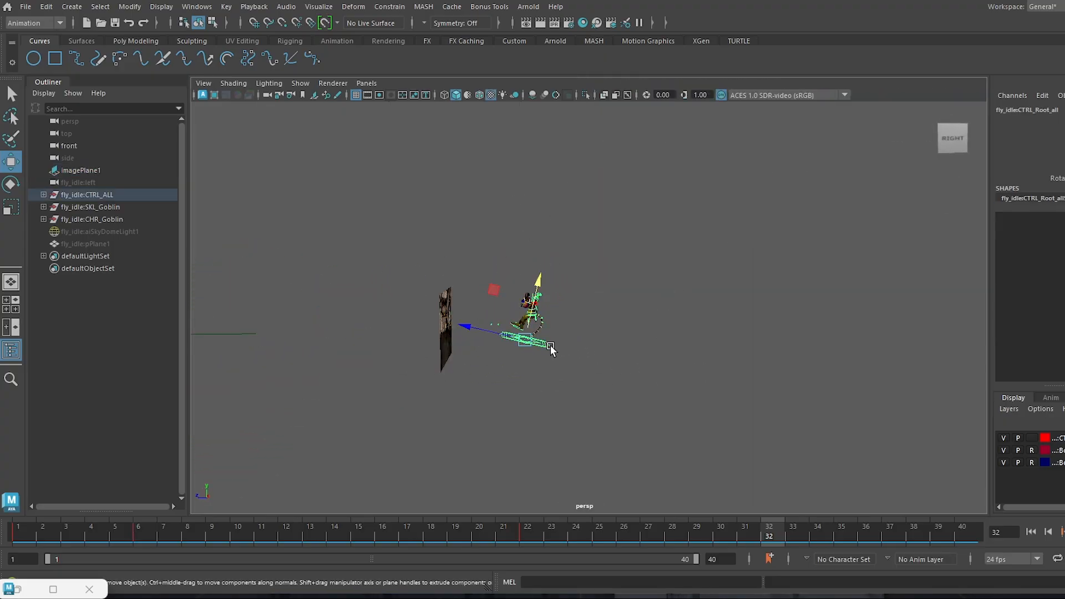
{"action": "left_click_drag", "start_coordinate": [455, 188], "coordinate": [555, 281], "text": "alt"}
{"action": "left_click_drag", "start_coordinate": [612, 219], "coordinate": [597, 351]}
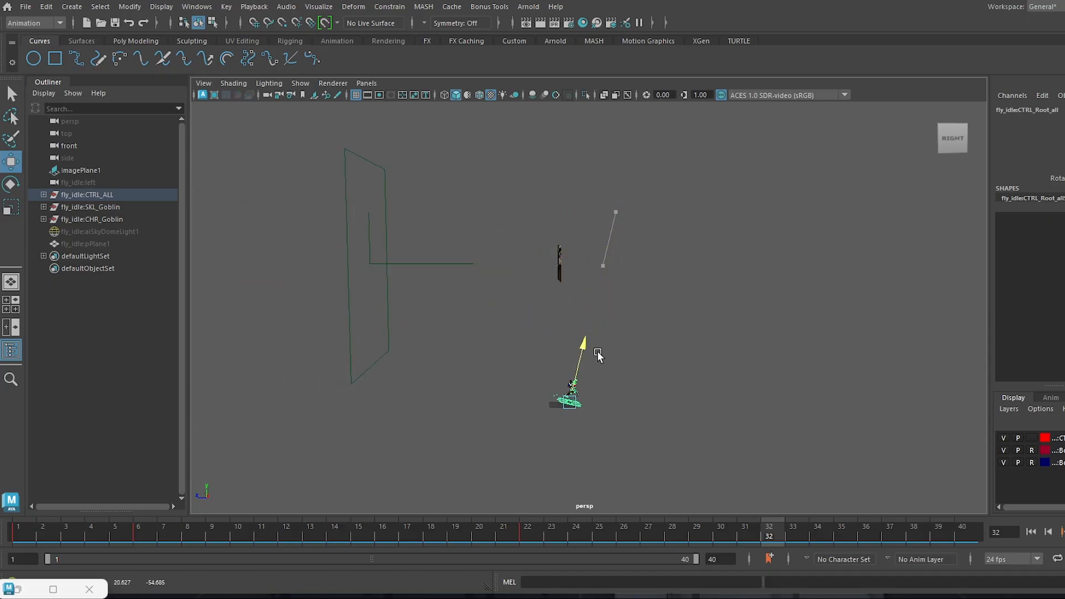
Set the root control down on the ground grid at frame 32 and rotate it level.
{"action": "key", "text": "space"}
{"action": "key", "text": "space"}
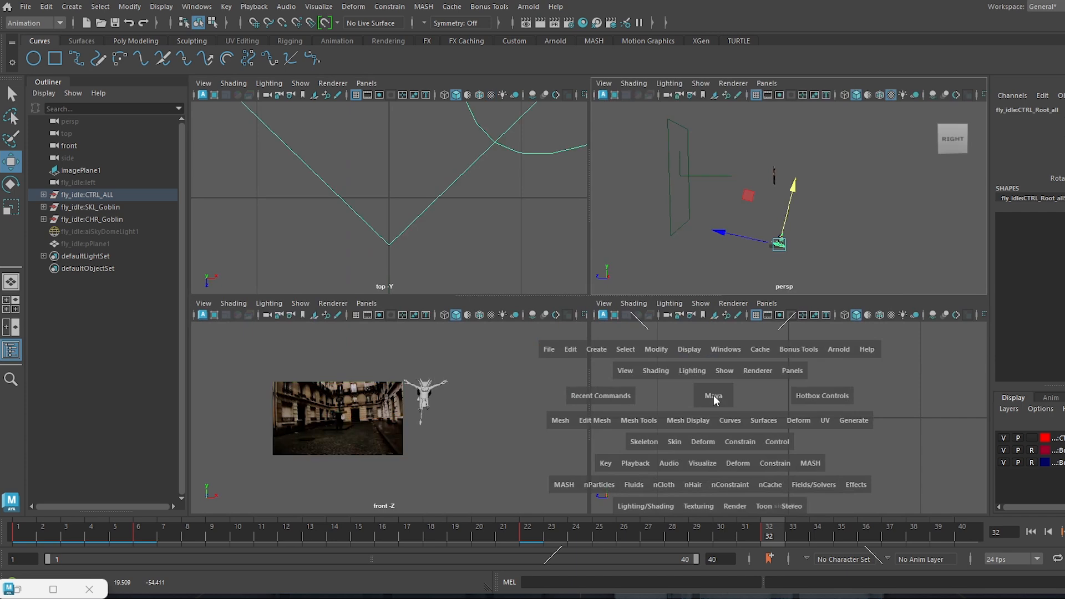
{"action": "scroll", "coordinate": [490, 205], "scroll_direction": "down", "scroll_amount": 6}
{"action": "middle_click_drag", "start_coordinate": [571, 256], "coordinate": [553, 409], "text": "alt"}
{"action": "middle_click_drag", "start_coordinate": [538, 206], "coordinate": [527, 141], "text": "alt"}
{"action": "key", "text": "e"}
{"action": "key", "text": "w"}
{"action": "mouse_move", "coordinate": [610, 373]}
{"action": "left_mouse_down"}
{"action": "mouse_move", "coordinate": [570, 361]}
{"action": "mouse_move", "coordinate": [577, 376]}
{"action": "left_mouse_up"}
{"action": "key", "text": "e"}
{"action": "key", "text": "w"}
{"action": "left_click_drag", "start_coordinate": [757, 515], "coordinate": [772, 519]}
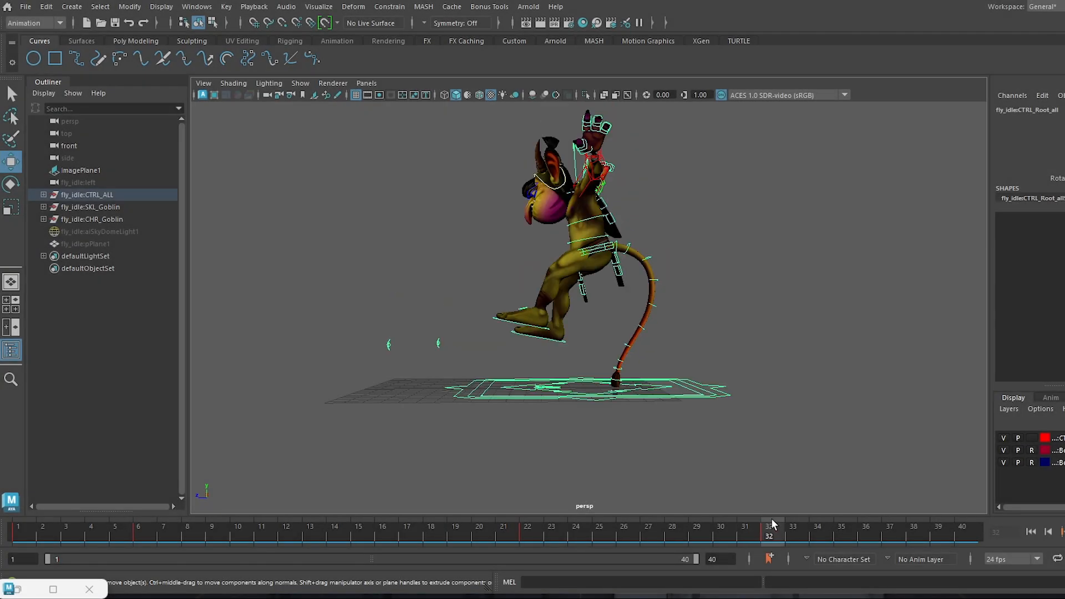
Open the root control's curves in the Graph Editor and steepen the incoming Translate Y tangent at frame 32.
{"action": "right_click_drag", "start_coordinate": [691, 358], "coordinate": [638, 325], "text": "alt"}
{"action": "middle_click_drag", "start_coordinate": [638, 326], "coordinate": [645, 376], "text": "alt"}
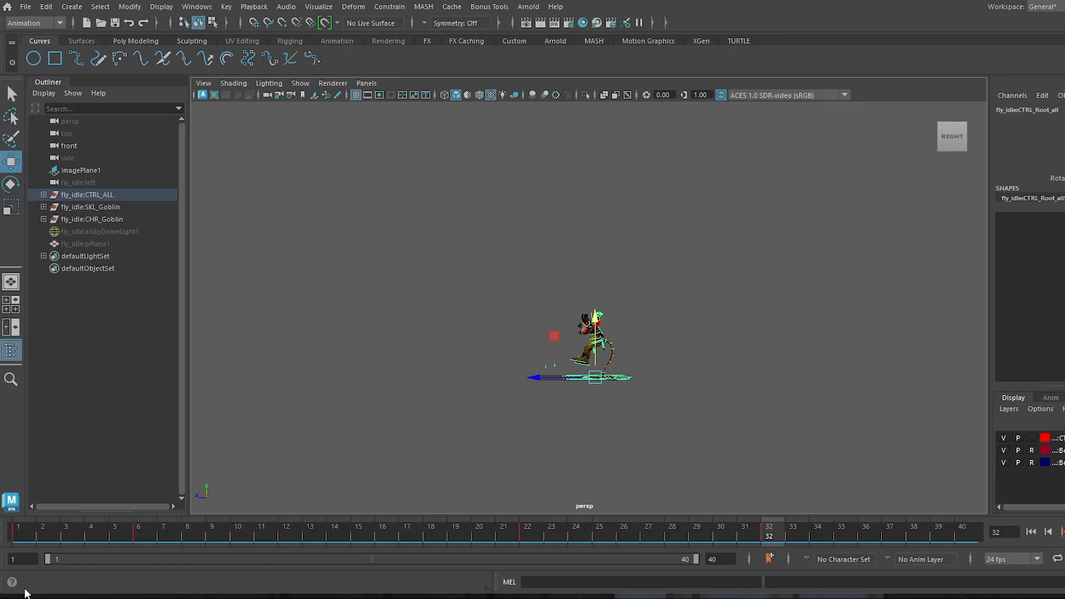
{"action": "left_click", "coordinate": [54, 589]}
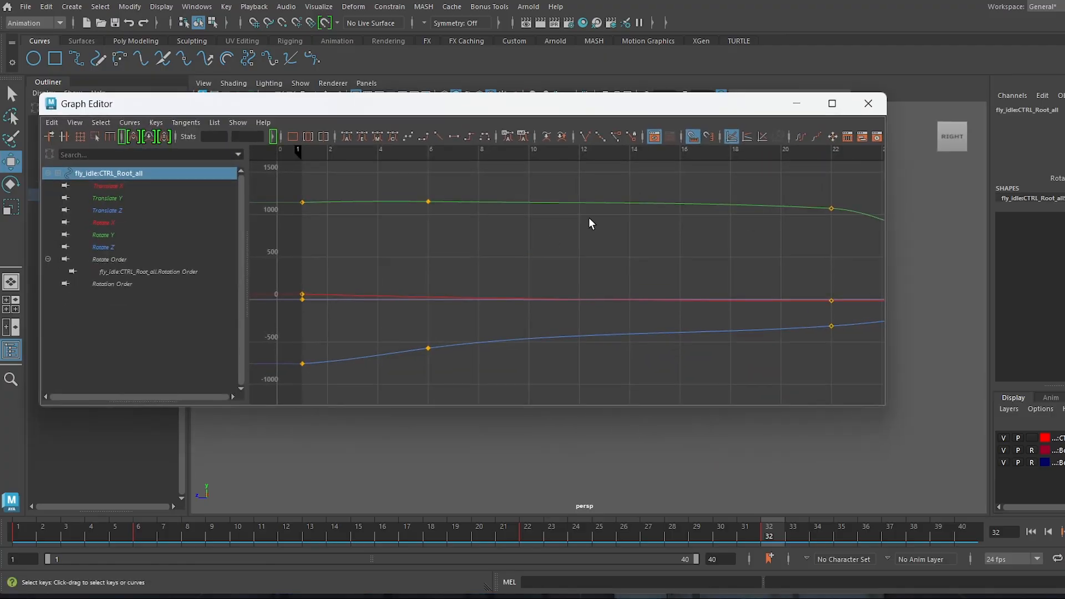
{"action": "left_click", "coordinate": [118, 199]}
{"action": "left_click", "coordinate": [296, 135]}
{"action": "right_click_drag", "start_coordinate": [668, 311], "coordinate": [665, 336], "text": "alt"}
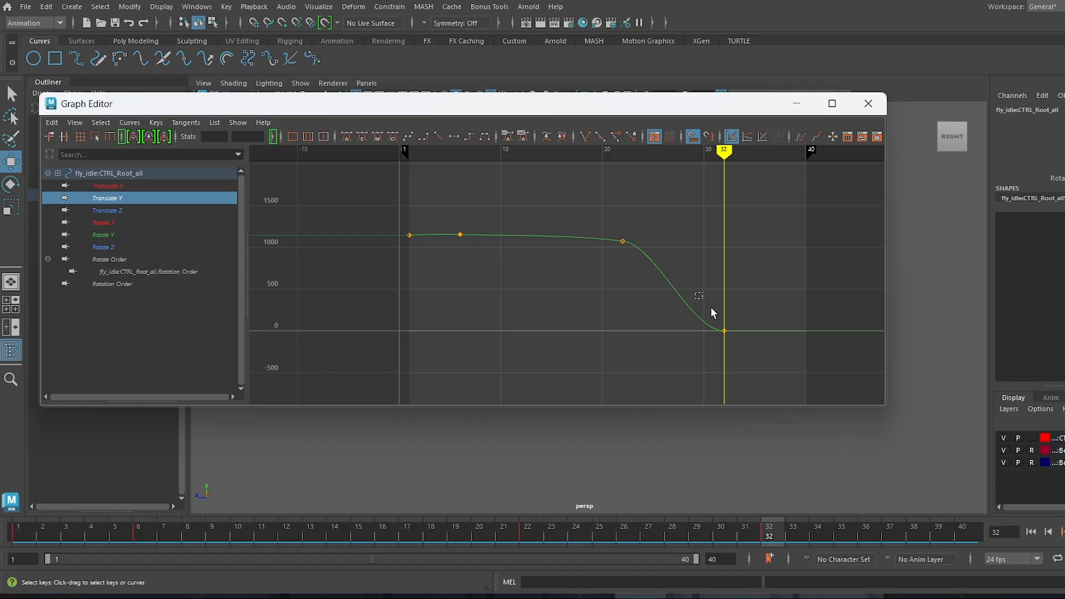
{"action": "left_click_drag", "start_coordinate": [687, 280], "coordinate": [687, 275]}
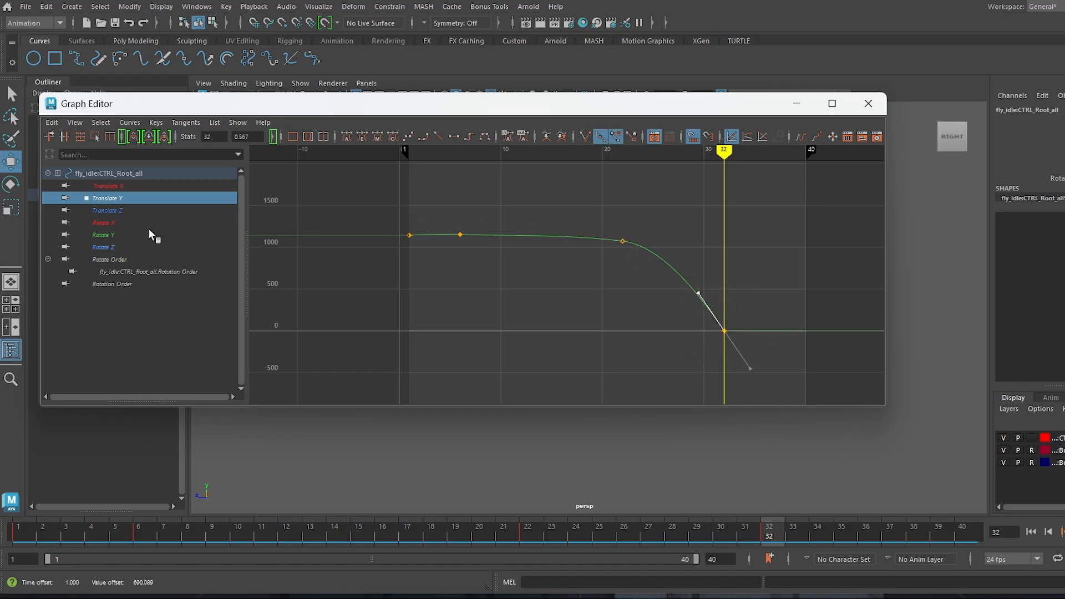
Delete the root control's Translate Z key at frame 22 and adjust its Rotate X key at the same frame.
{"action": "left_click", "coordinate": [118, 210]}
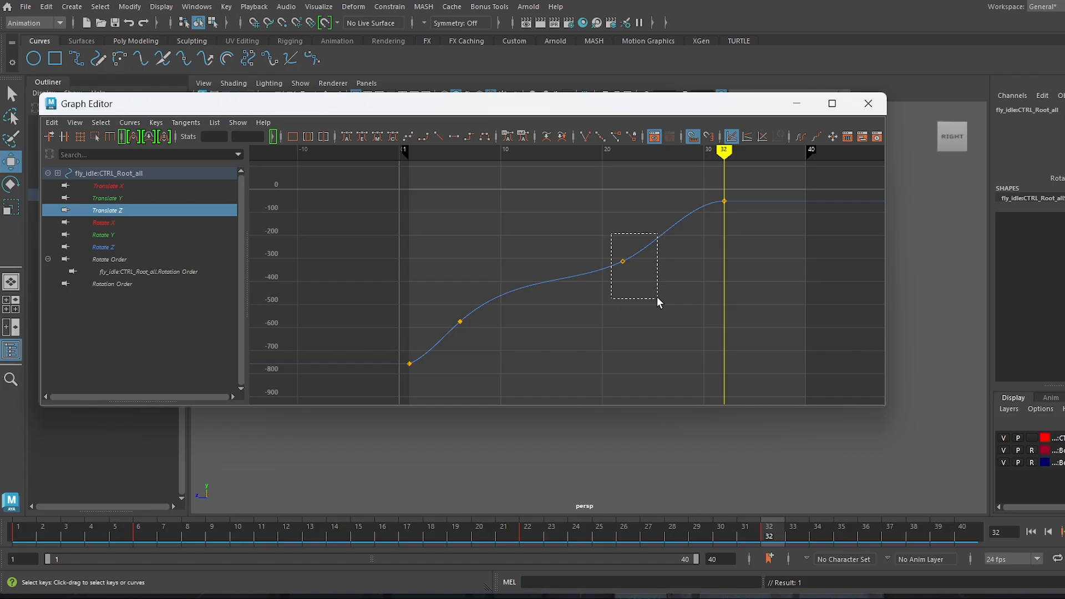
{"action": "key", "text": "Delete"}
{"action": "left_click", "coordinate": [100, 223]}
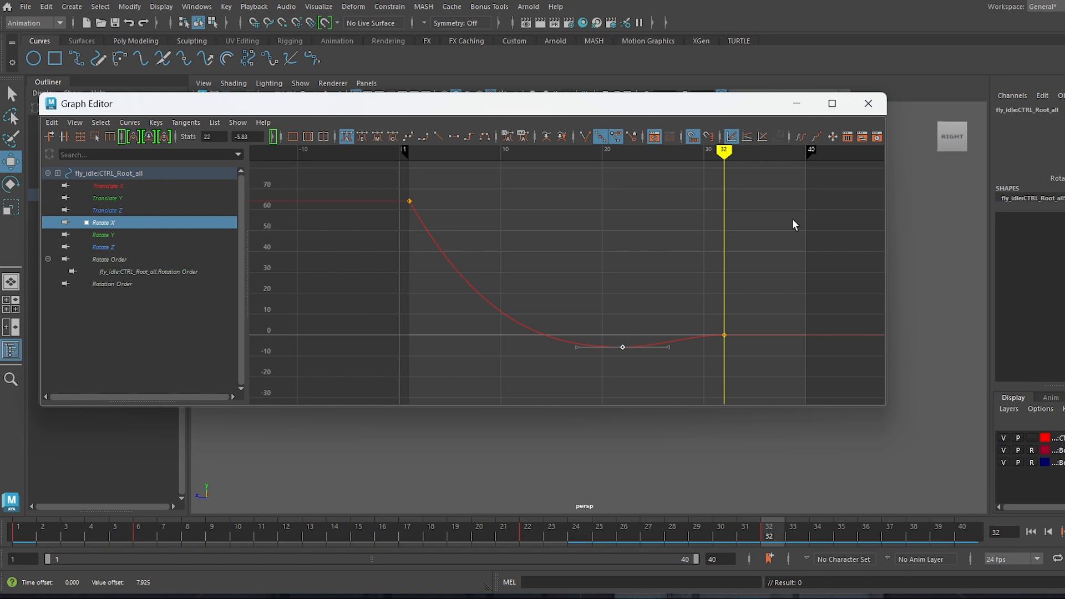
{"action": "left_click", "coordinate": [796, 103]}
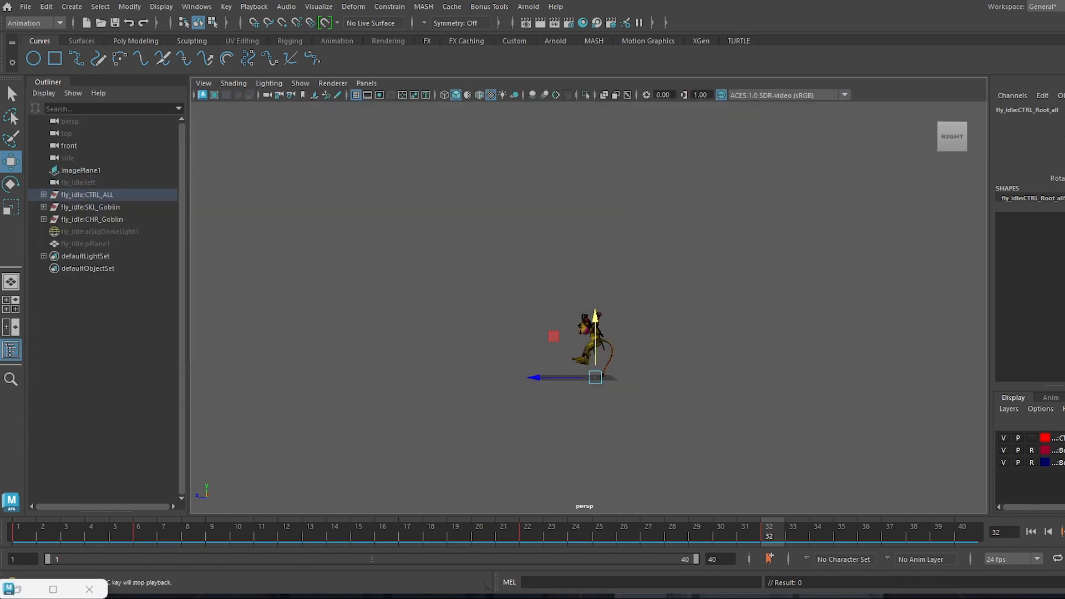
Play back and scrub the animation to review the goblin's descent from the side.
{"action": "left_click", "coordinate": [1061, 532]}
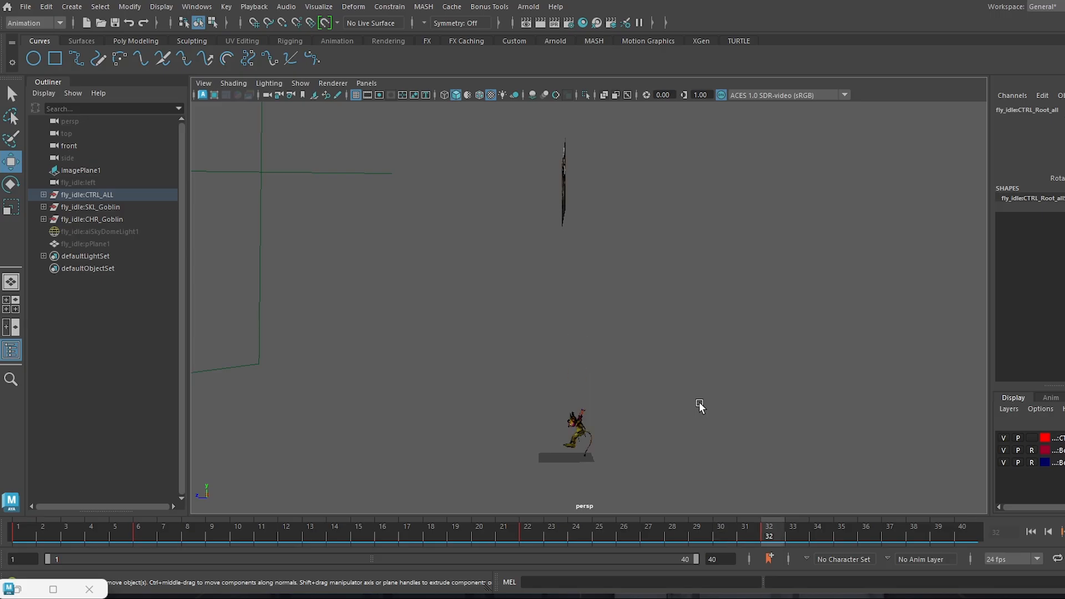
{"action": "key", "text": "Escape"}
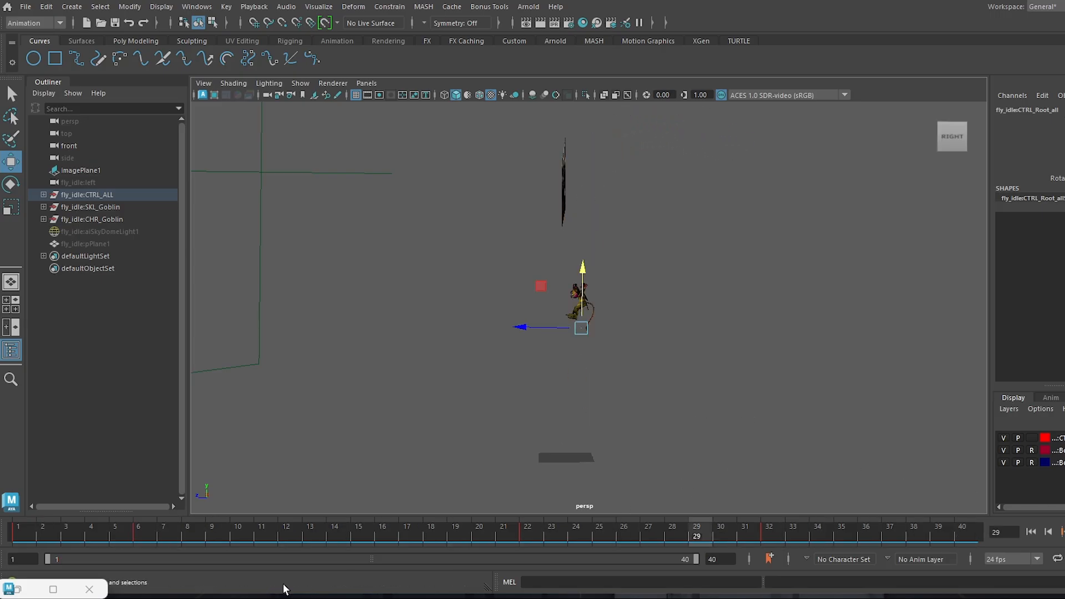
{"action": "left_click_drag", "start_coordinate": [318, 533], "coordinate": [171, 523]}
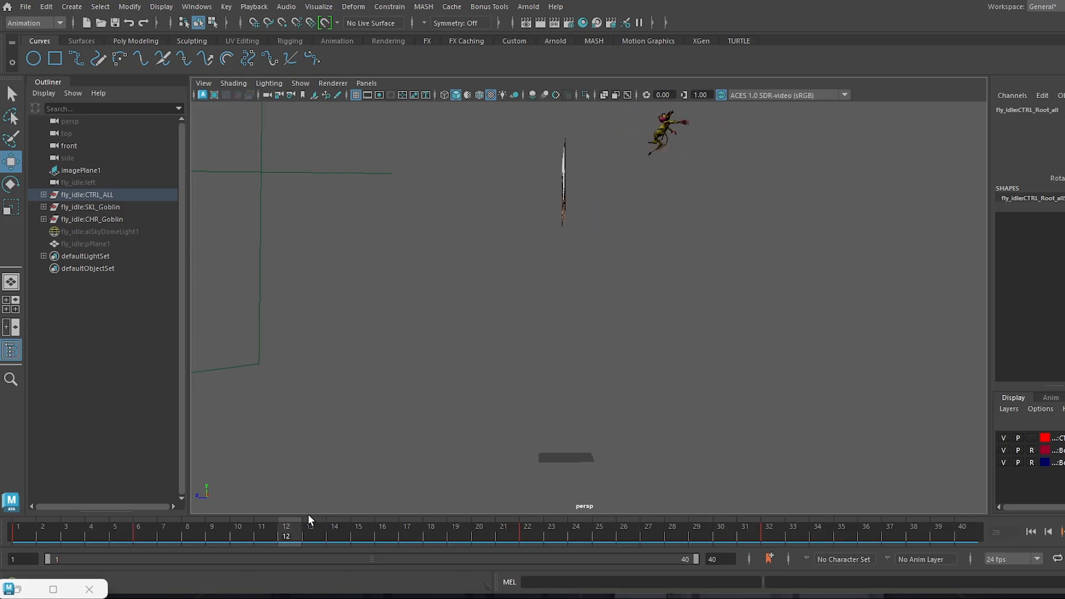
Move the root control forward along Z to about 282 at frame 32, then scrub back to frame 22.
{"action": "left_click_drag", "start_coordinate": [521, 510], "coordinate": [760, 505]}
{"action": "left_click_drag", "start_coordinate": [542, 469], "coordinate": [425, 469]}
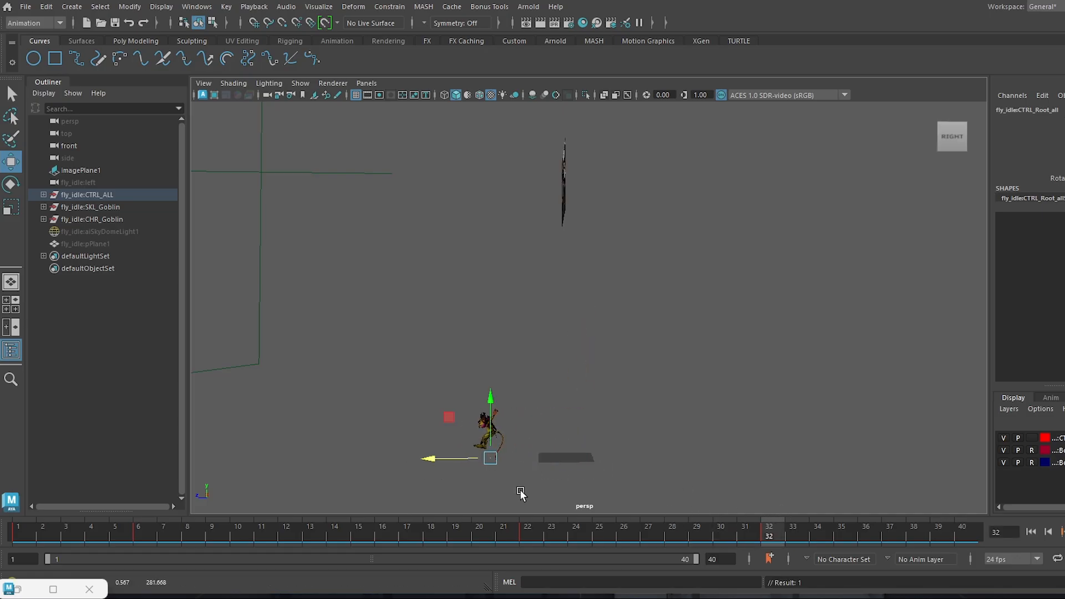
{"action": "left_click_drag", "start_coordinate": [778, 537], "coordinate": [528, 536]}
Delete the root control's Translate Z key at frame 6 and make the remaining Translate Z keys linear.
{"action": "left_click", "coordinate": [38, 591]}
{"action": "left_click", "coordinate": [139, 211]}
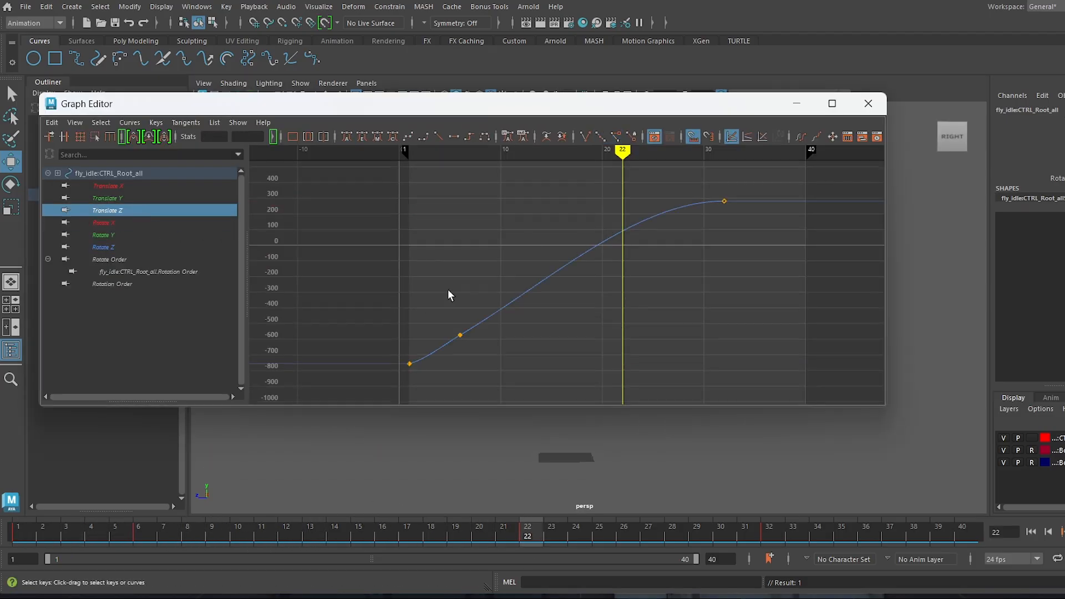
{"action": "key", "text": "Delete"}
{"action": "left_click", "coordinate": [409, 363]}
{"action": "left_click_drag", "start_coordinate": [459, 363], "coordinate": [453, 340]}
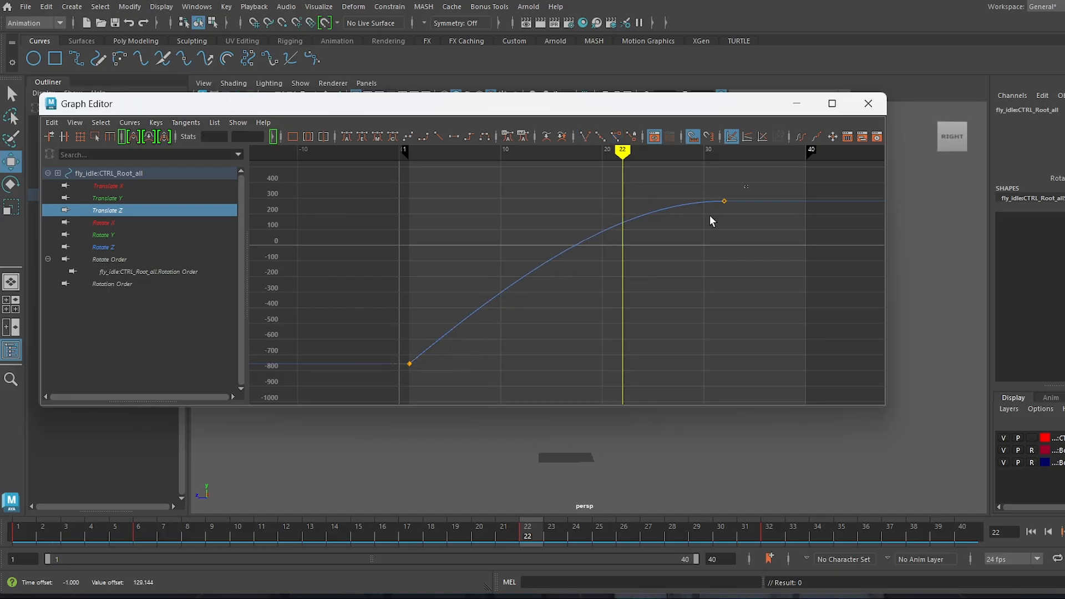
{"action": "left_click_drag", "start_coordinate": [748, 189], "coordinate": [377, 396]}
{"action": "left_click", "coordinate": [438, 136]}
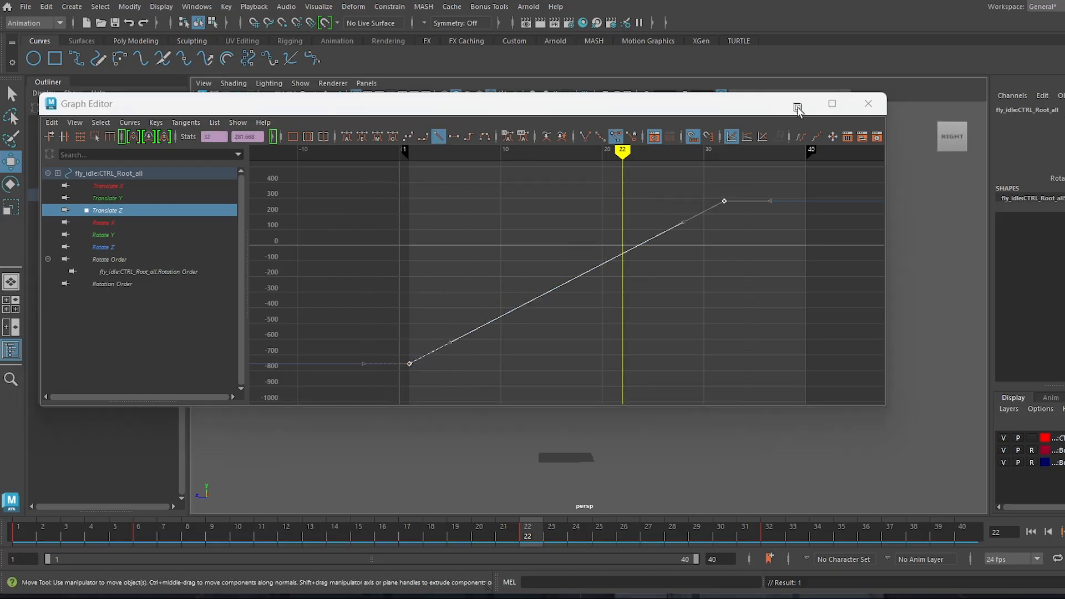
Scrub through the descent, return to frame 1 and create an editable motion trail for the root control.
{"action": "left_click", "coordinate": [797, 103]}
{"action": "left_click_drag", "start_coordinate": [551, 530], "coordinate": [627, 532]}
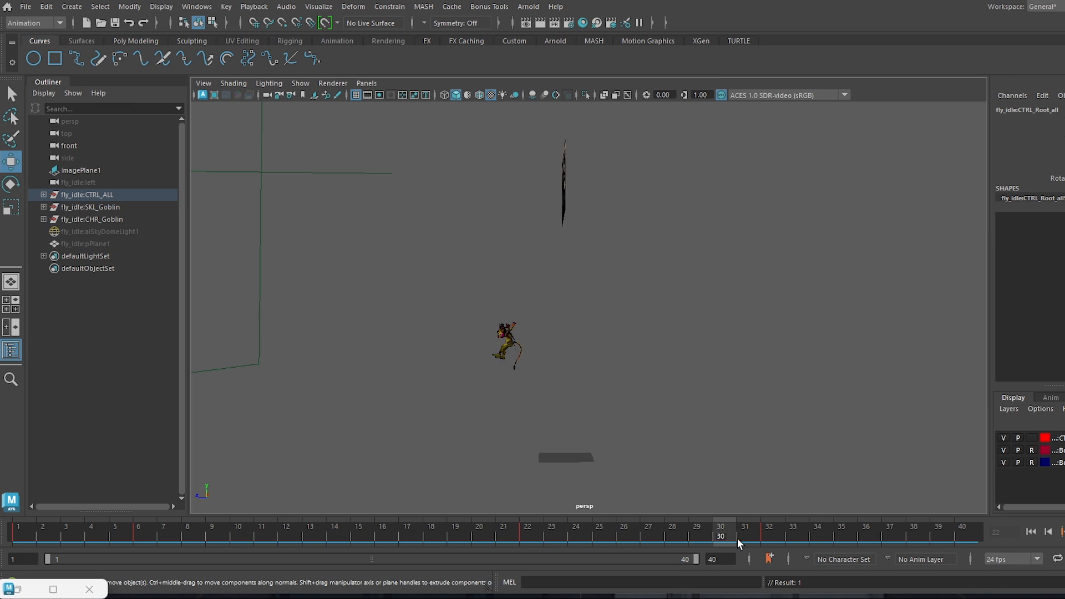
{"action": "left_click_drag", "start_coordinate": [790, 541], "coordinate": [16, 533]}
{"action": "left_click", "coordinate": [324, 8]}
{"action": "left_click", "coordinate": [348, 38]}
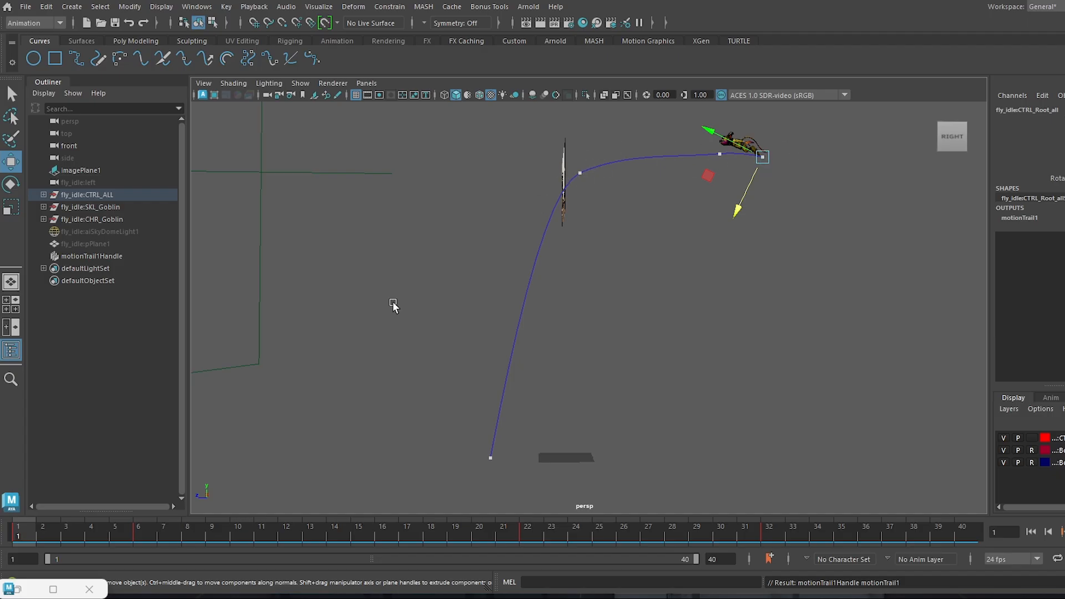
Delete the middle Translate Y keys and shape the tangents at frames 1 and 32 into one smooth falling arc.
{"action": "left_click", "coordinate": [28, 586]}
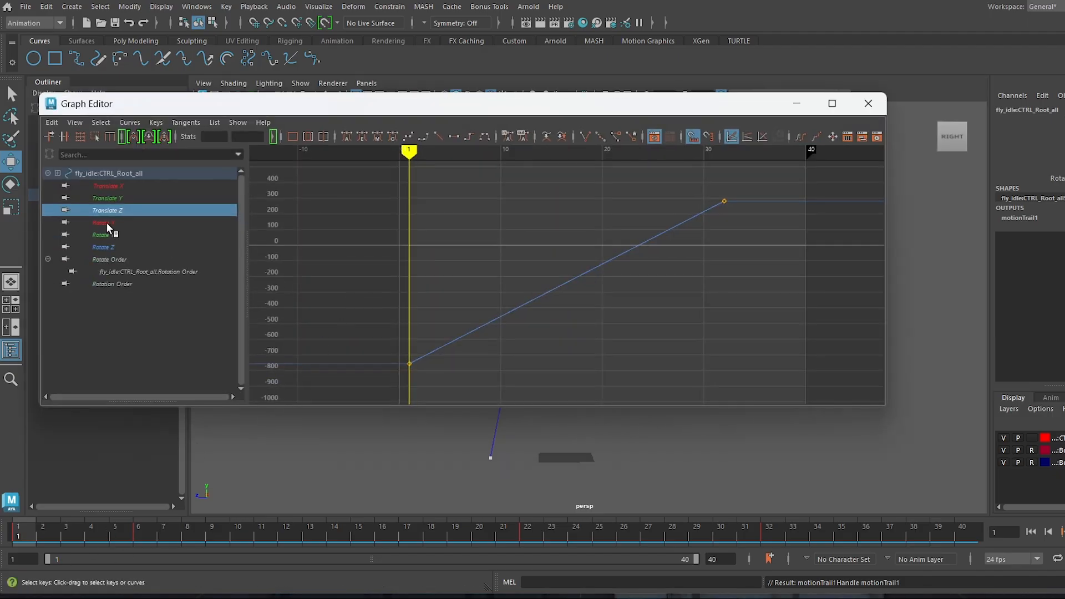
{"action": "left_click", "coordinate": [108, 198]}
{"action": "key", "text": "Delete"}
{"action": "key", "text": "Delete"}
{"action": "left_click_drag", "start_coordinate": [389, 179], "coordinate": [439, 227]}
{"action": "middle_click_drag", "start_coordinate": [454, 197], "coordinate": [455, 200]}
{"action": "left_click", "coordinate": [724, 363]}
{"action": "left_click", "coordinate": [703, 322]}
{"action": "middle_click_drag", "start_coordinate": [702, 323], "coordinate": [697, 331]}
{"action": "left_click", "coordinate": [735, 266]}
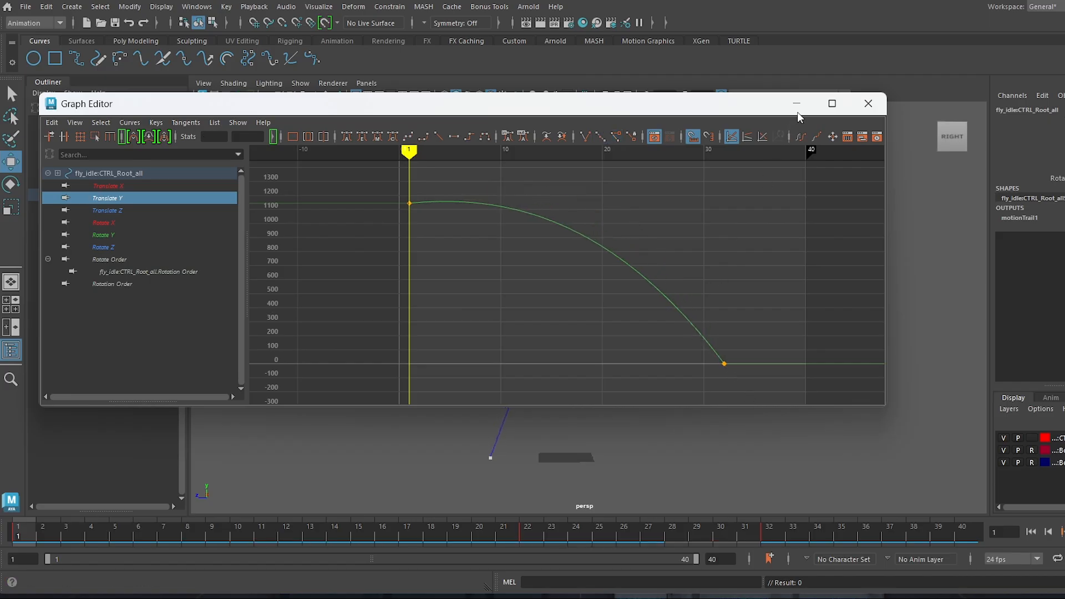
Play back the descent along the motion trail and orbit toward the front to review the arc.
{"action": "left_click", "coordinate": [797, 103]}
{"action": "key", "text": "alt+v"}
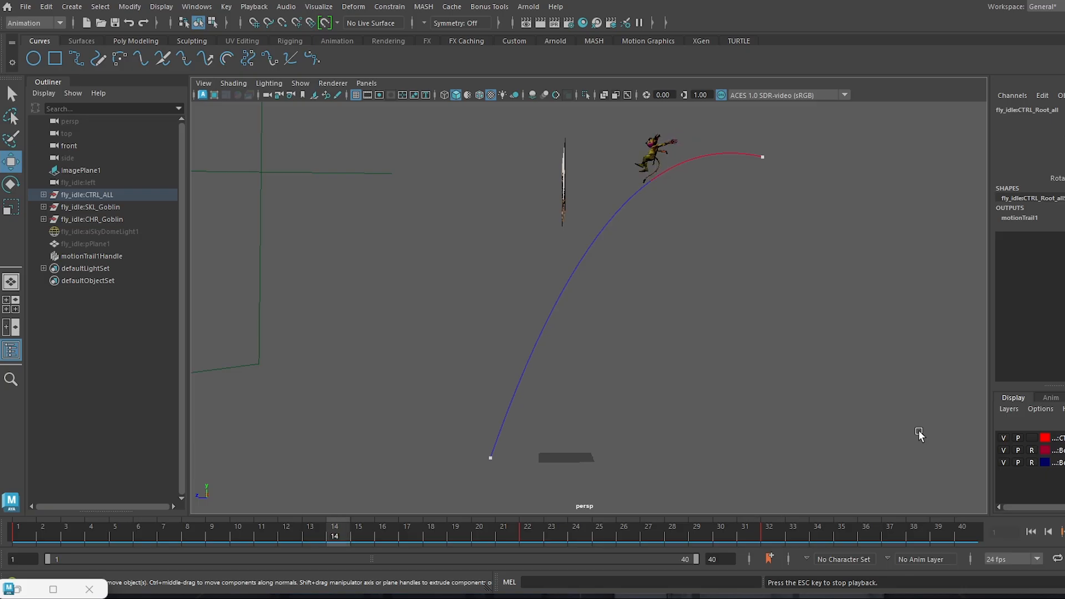
{"action": "left_click_drag", "start_coordinate": [638, 398], "coordinate": [675, 394], "text": "alt"}
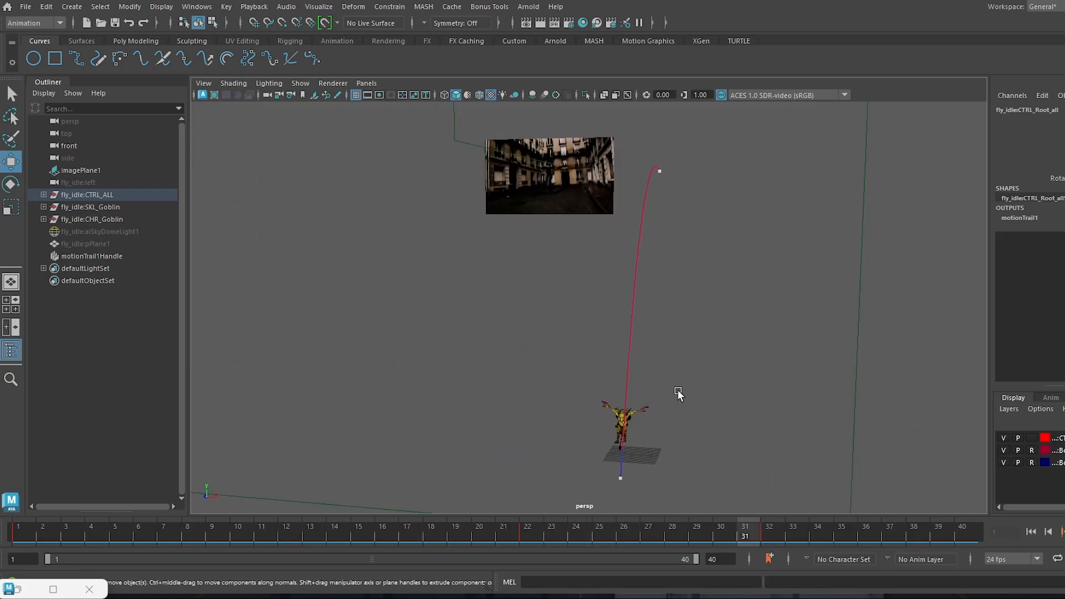
Inspect the frame 32 pose from the side and rotate the left foot IK control to adjust its tilt.
{"action": "left_click_drag", "start_coordinate": [735, 353], "coordinate": [745, 377], "text": "alt"}
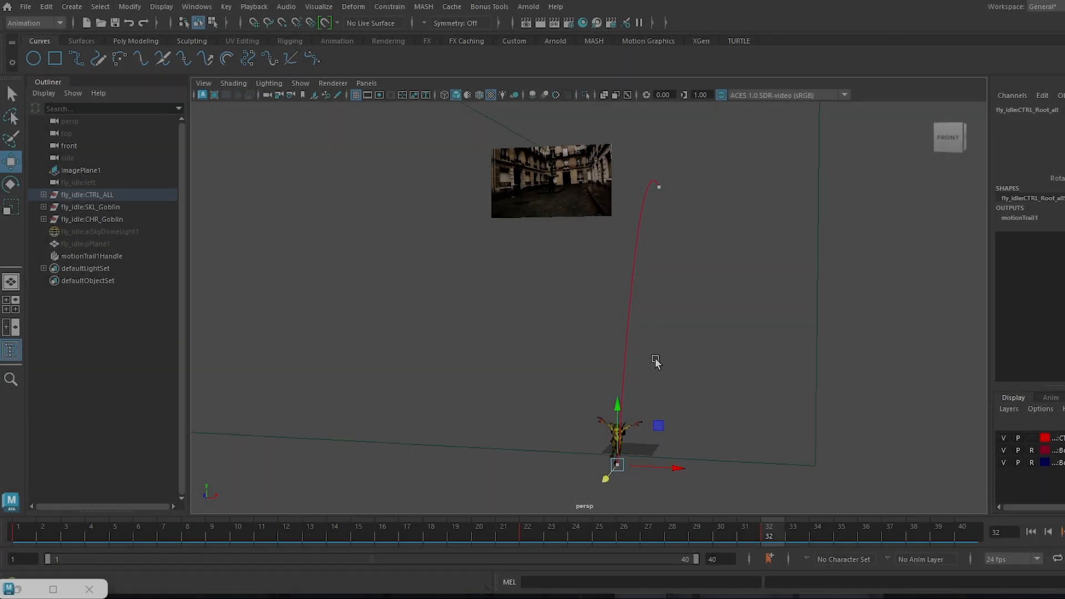
{"action": "right_click_drag", "start_coordinate": [656, 361], "coordinate": [699, 350], "text": "alt"}
{"action": "key", "text": "f"}
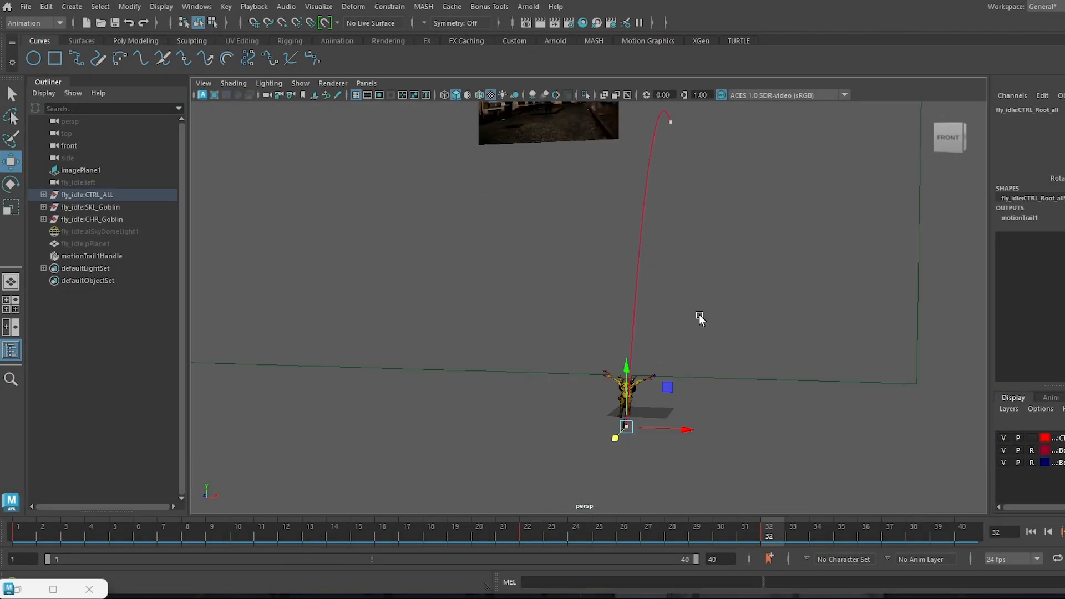
{"action": "left_click_drag", "start_coordinate": [707, 433], "coordinate": [640, 376], "text": "alt"}
{"action": "key", "text": "space"}
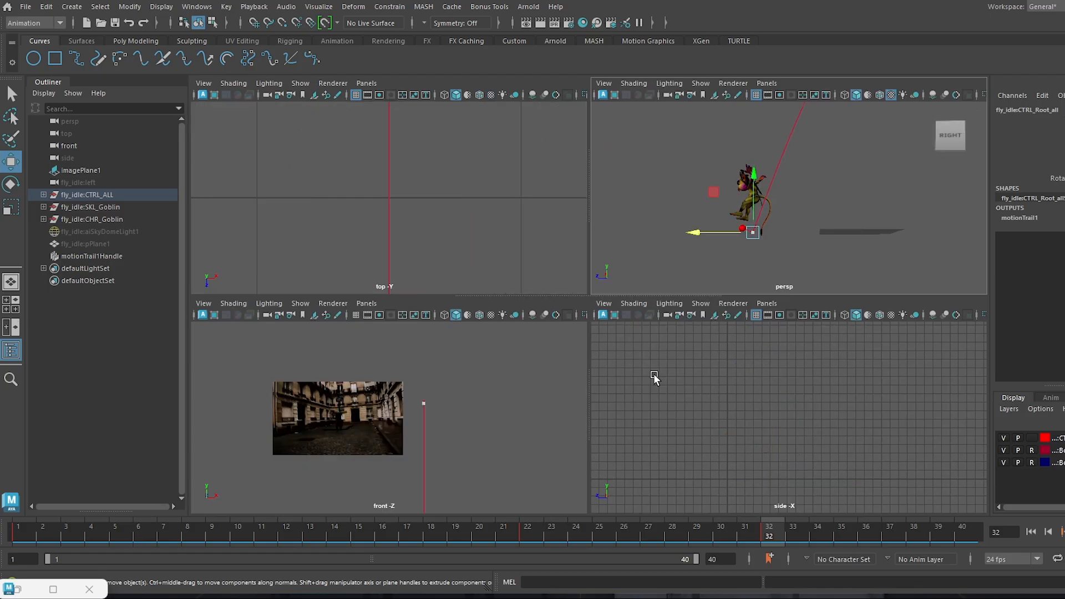
{"action": "key", "text": "space"}
{"action": "right_click_drag", "start_coordinate": [756, 418], "coordinate": [413, 303], "text": "alt"}
{"action": "middle_click_drag", "start_coordinate": [413, 303], "coordinate": [677, 309], "text": "alt"}
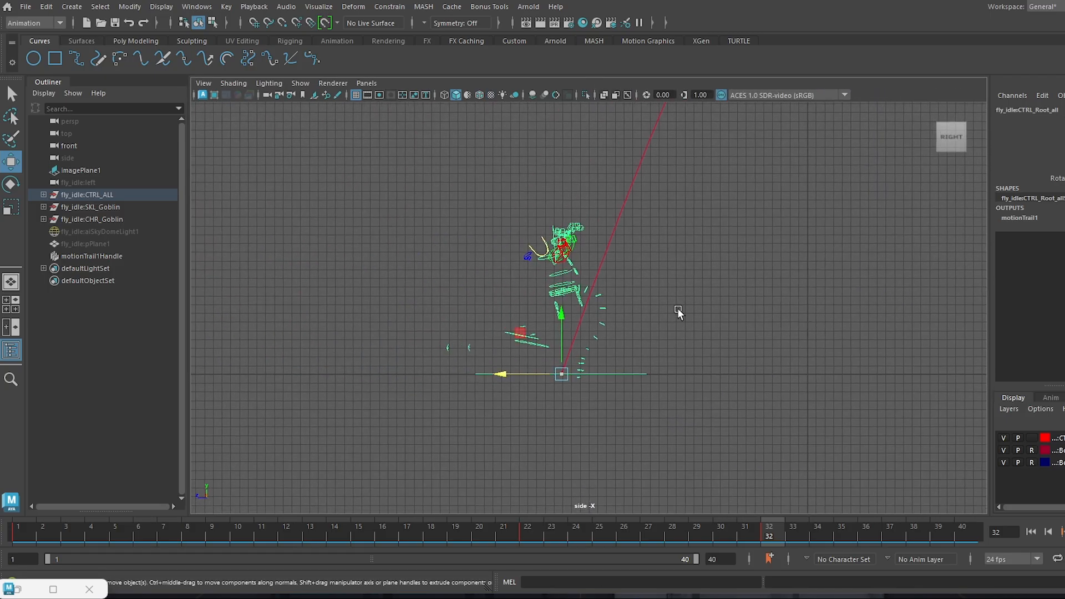
{"action": "left_click", "coordinate": [677, 309]}
{"action": "right_click_drag", "start_coordinate": [677, 309], "coordinate": [821, 355], "text": "alt"}
{"action": "right_click_drag", "start_coordinate": [495, 370], "coordinate": [500, 371], "text": "alt"}
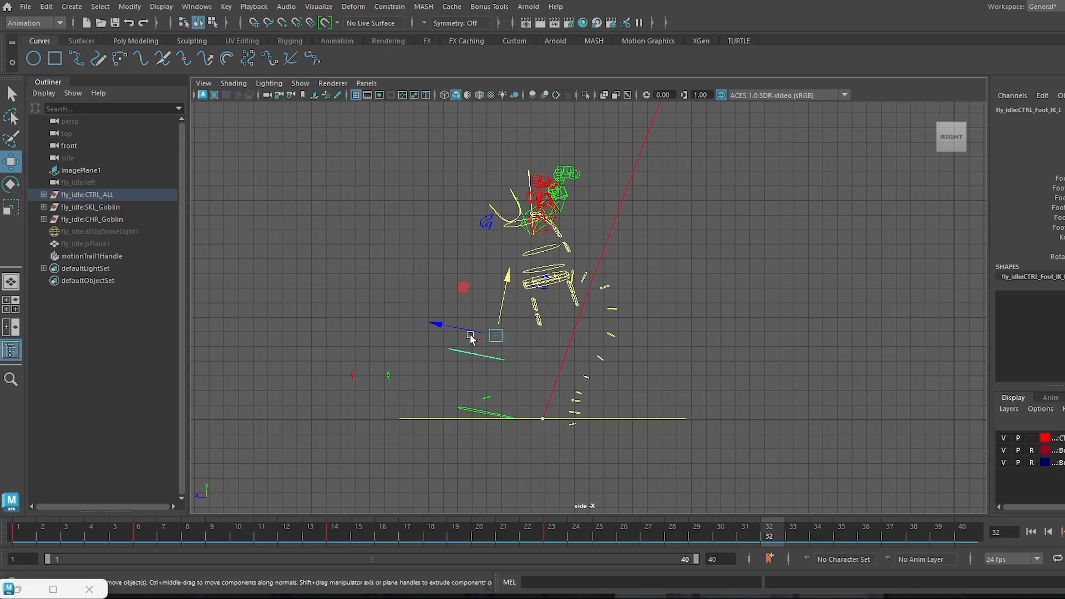
{"action": "key", "text": "e"}
{"action": "left_click_drag", "start_coordinate": [543, 340], "coordinate": [545, 341]}
{"action": "key", "text": "space"}
{"action": "key", "text": "space"}
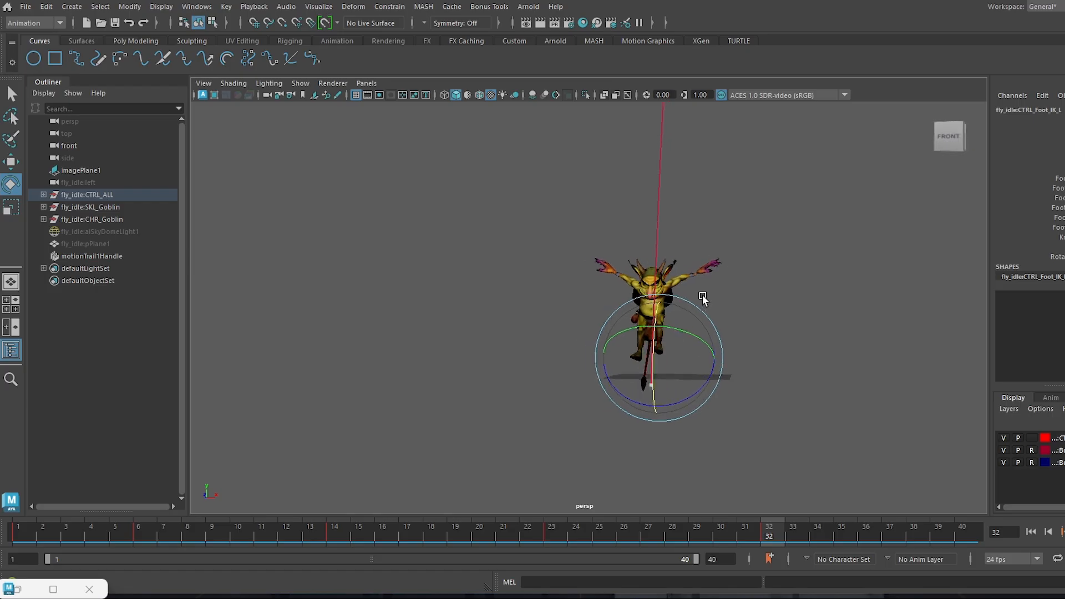
{"action": "left_click_drag", "start_coordinate": [720, 374], "coordinate": [601, 375], "text": "alt"}
Rotate the right clavicle control at frame 32 to adjust the raised arm pose.
{"action": "left_click", "coordinate": [336, 532]}
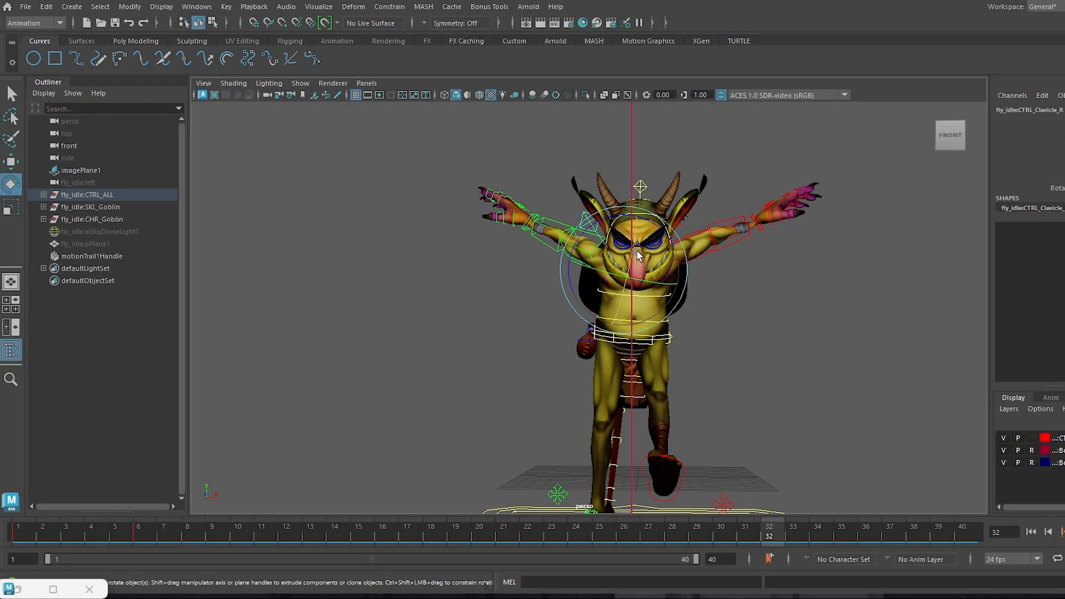
{"action": "left_click_drag", "start_coordinate": [685, 241], "coordinate": [718, 210]}
{"action": "left_click", "coordinate": [698, 236]}
{"action": "left_click", "coordinate": [698, 236]}
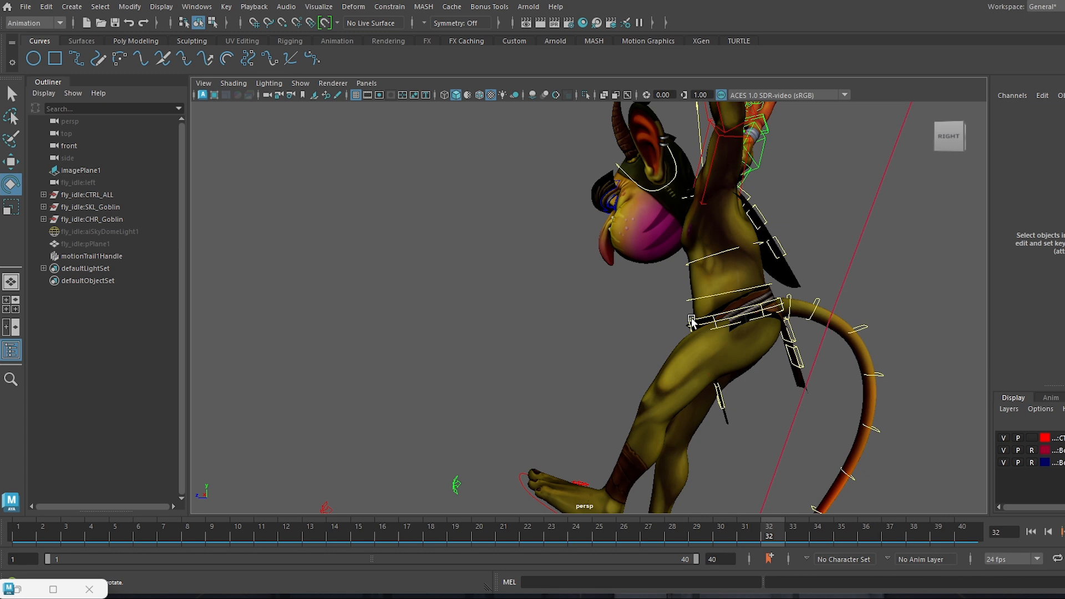
Adjust the pelvis control's rotation at frames 32 and 28 of the descent.
{"action": "left_click", "coordinate": [692, 322]}
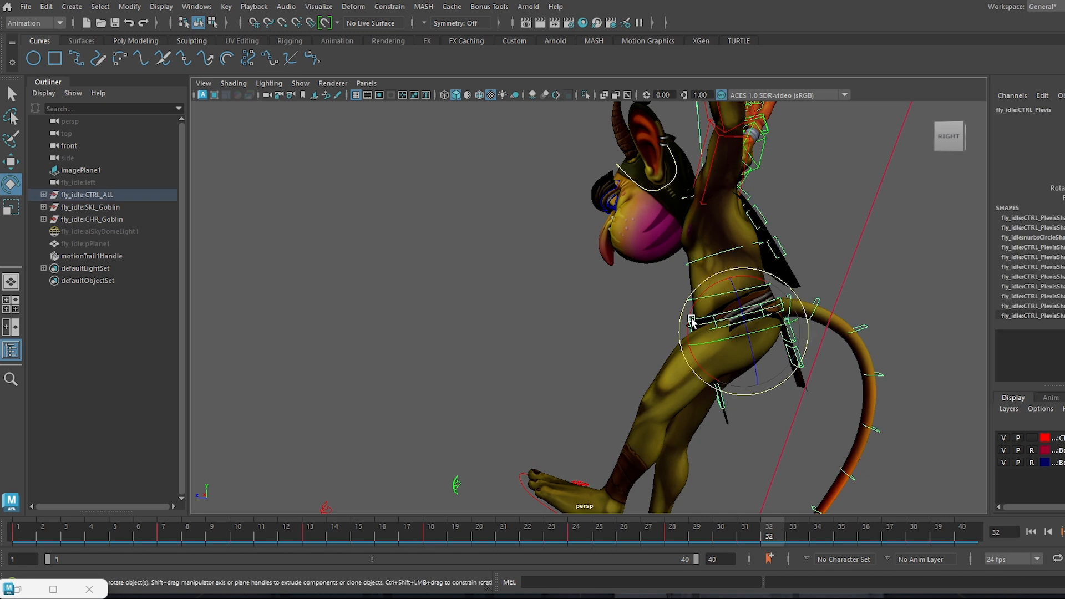
{"action": "left_click_drag", "start_coordinate": [710, 288], "coordinate": [708, 288]}
{"action": "left_click", "coordinate": [682, 531]}
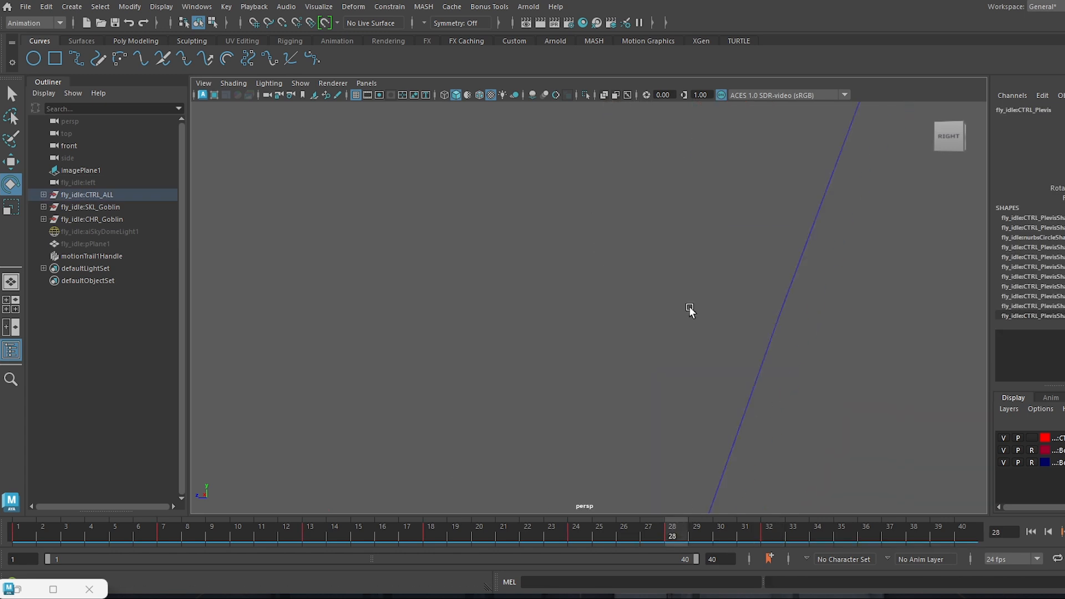
{"action": "left_click_drag", "start_coordinate": [720, 276], "coordinate": [715, 276]}
Go back through the earlier pelvis keys and rotate the pelvis at frame 18 to change the flying body's lean.
{"action": "key", "text": "comma"}
{"action": "left_click_drag", "start_coordinate": [650, 272], "coordinate": [606, 312], "text": "alt"}
{"action": "left_click", "coordinate": [438, 535]}
{"action": "middle_click_drag", "start_coordinate": [715, 344], "coordinate": [599, 527], "text": "alt"}
{"action": "left_click_drag", "start_coordinate": [604, 286], "coordinate": [612, 331]}
{"action": "left_click", "coordinate": [314, 532]}
{"action": "middle_click_drag", "start_coordinate": [696, 351], "coordinate": [633, 433], "text": "alt"}
{"action": "left_click_drag", "start_coordinate": [633, 399], "coordinate": [681, 376], "text": "alt"}
Play back the descent and scrub the landing frames to check the body motion from the front and side.
{"action": "left_click", "coordinate": [1064, 532]}
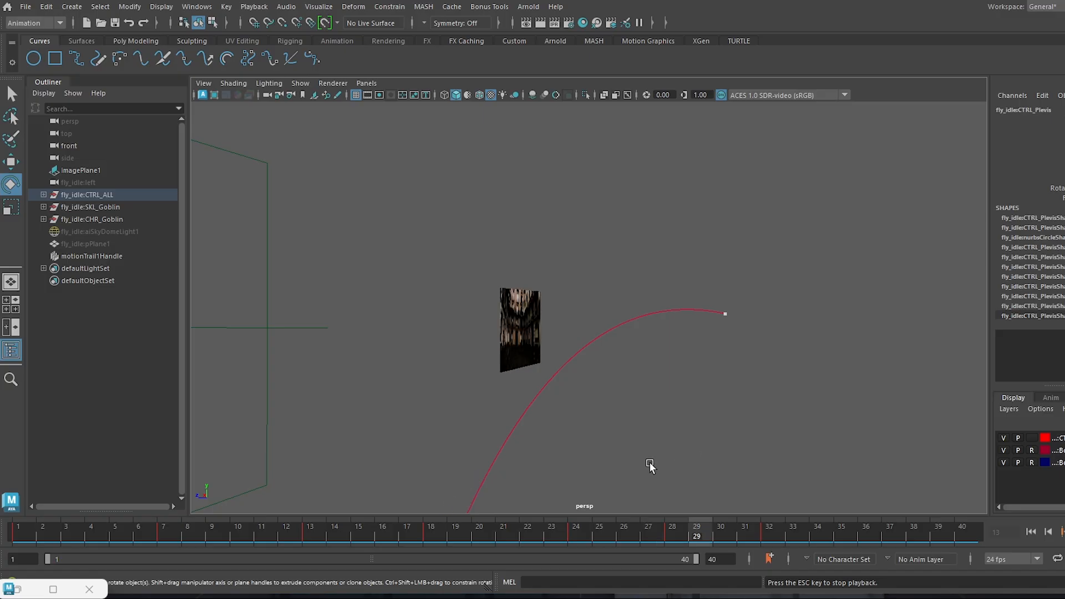
{"action": "middle_click_drag", "start_coordinate": [668, 464], "coordinate": [768, 248], "text": "alt"}
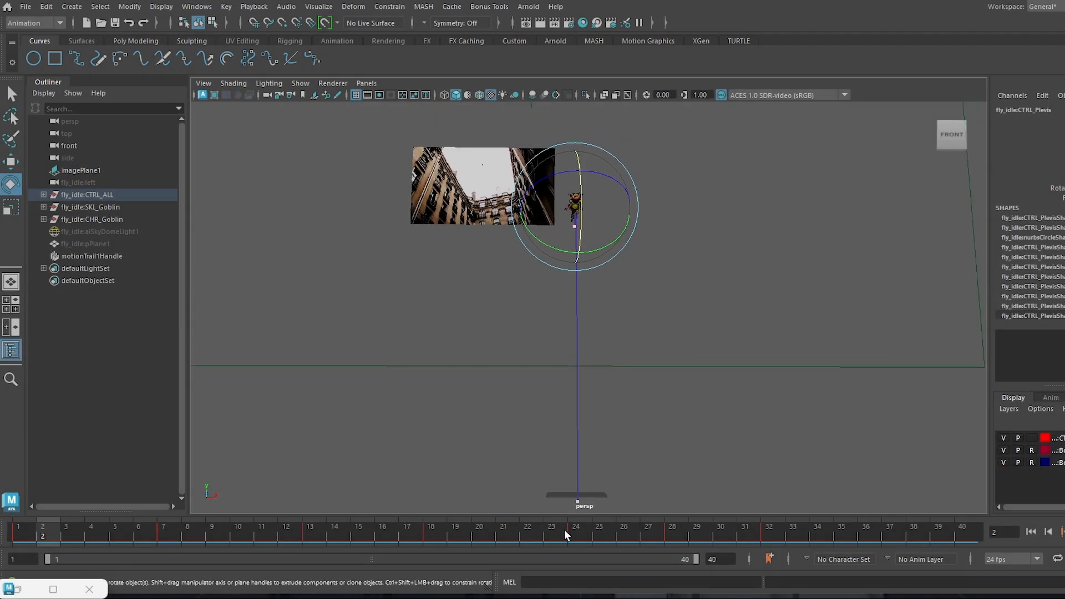
{"action": "left_click_drag", "start_coordinate": [565, 531], "coordinate": [848, 552]}
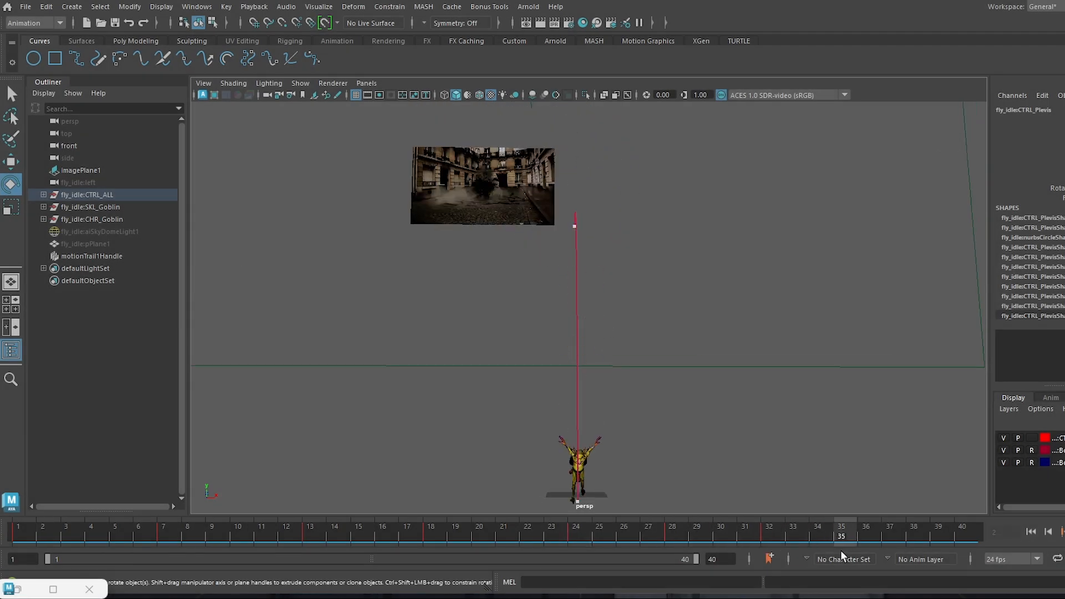
{"action": "left_click_drag", "start_coordinate": [577, 383], "coordinate": [614, 379], "text": "alt"}
{"action": "middle_click_drag", "start_coordinate": [613, 380], "coordinate": [583, 225], "text": "alt"}
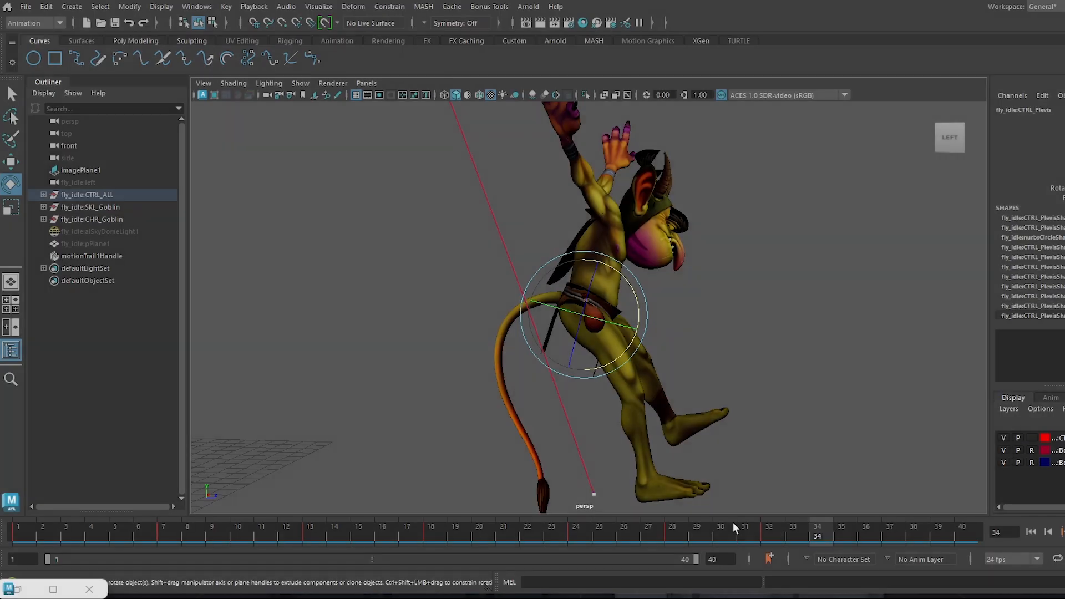
{"action": "left_click_drag", "start_coordinate": [733, 532], "coordinate": [764, 533]}
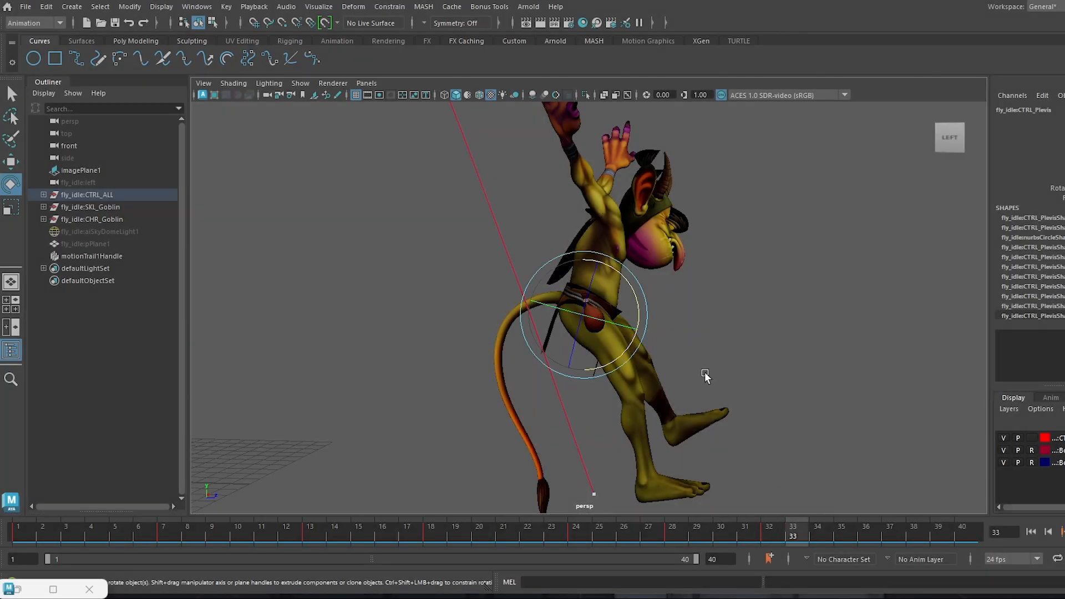
Move the pelvis down and forward at frame 34 to form a landing crouch over the feet.
{"action": "key", "text": "w"}
{"action": "left_click", "coordinate": [826, 531]}
{"action": "left_click_drag", "start_coordinate": [641, 334], "coordinate": [700, 352]}
{"action": "left_click_drag", "start_coordinate": [673, 285], "coordinate": [654, 372]}
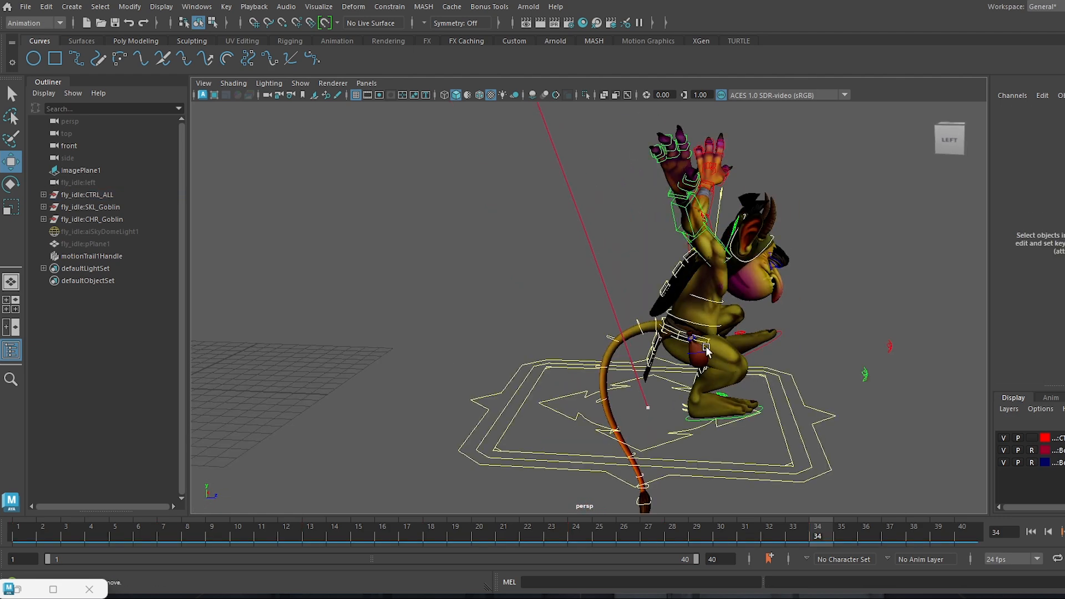
{"action": "left_click", "coordinate": [664, 323]}
{"action": "left_click_drag", "start_coordinate": [741, 355], "coordinate": [779, 370]}
Delete the root's motion trail and create an editable motion trail for the pelvis control.
{"action": "left_click", "coordinate": [106, 256]}
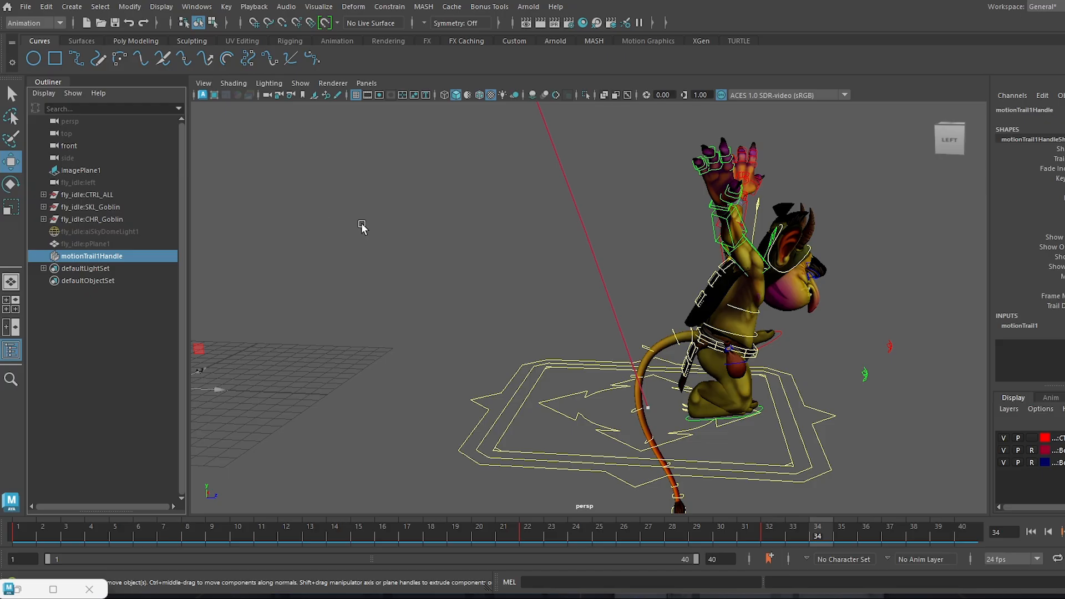
{"action": "key", "text": "Delete"}
{"action": "left_click", "coordinate": [706, 338]}
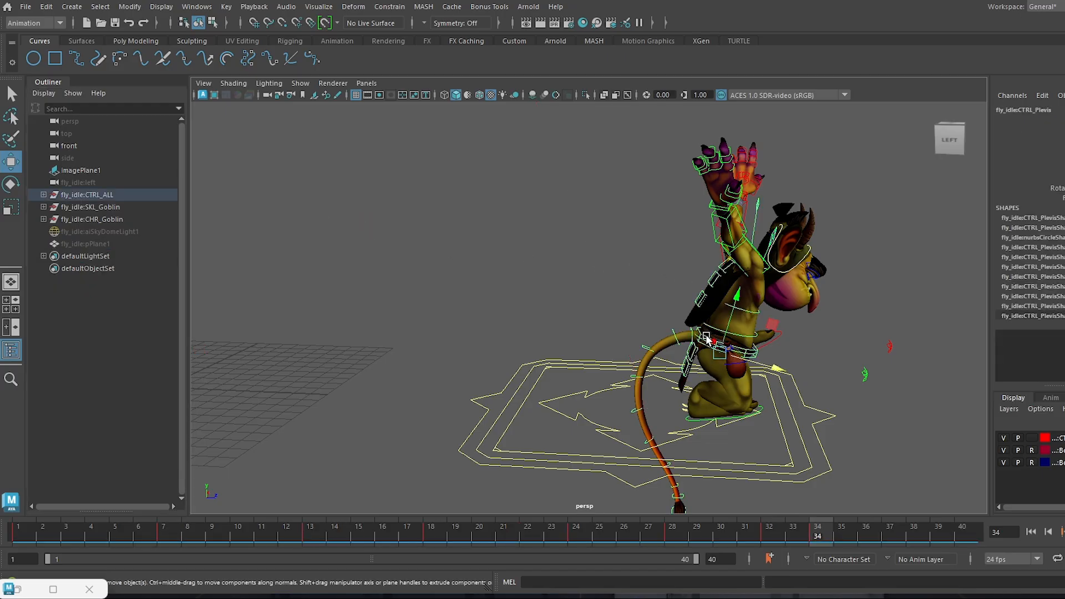
{"action": "left_click", "coordinate": [314, 6]}
{"action": "left_click", "coordinate": [340, 37]}
{"action": "left_click_drag", "start_coordinate": [746, 320], "coordinate": [759, 345], "text": "alt"}
Scrub the landing frames and nudge the pelvis position, including at frame 32, to smooth its path into the crouch.
{"action": "left_click_drag", "start_coordinate": [770, 536], "coordinate": [801, 537]}
{"action": "left_click_drag", "start_coordinate": [766, 370], "coordinate": [760, 371]}
{"action": "scroll", "coordinate": [773, 366], "scroll_direction": "up", "scroll_amount": 1}
{"action": "left_click", "coordinate": [764, 531]}
{"action": "scroll", "coordinate": [799, 449], "scroll_direction": "up", "scroll_amount": 2}
{"action": "middle_click_drag", "start_coordinate": [799, 447], "coordinate": [668, 387], "text": "alt"}
{"action": "scroll", "coordinate": [668, 388], "scroll_direction": "up", "scroll_amount": 3}
{"action": "left_click_drag", "start_coordinate": [638, 259], "coordinate": [644, 239]}
{"action": "left_click_drag", "start_coordinate": [681, 298], "coordinate": [686, 300]}
Pose the feet at frame 34: zero the right foot's rotation, bend it with Foot Roll Mid, and lower the left foot.
{"action": "scroll", "coordinate": [820, 486], "scroll_direction": "up", "scroll_amount": 2}
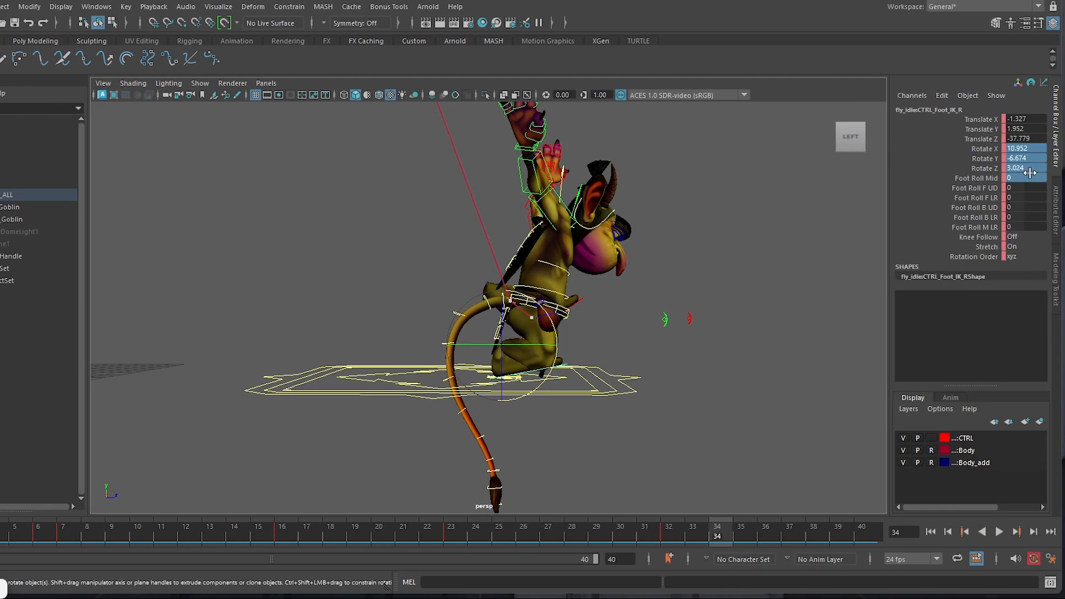
{"action": "key", "text": "Return"}
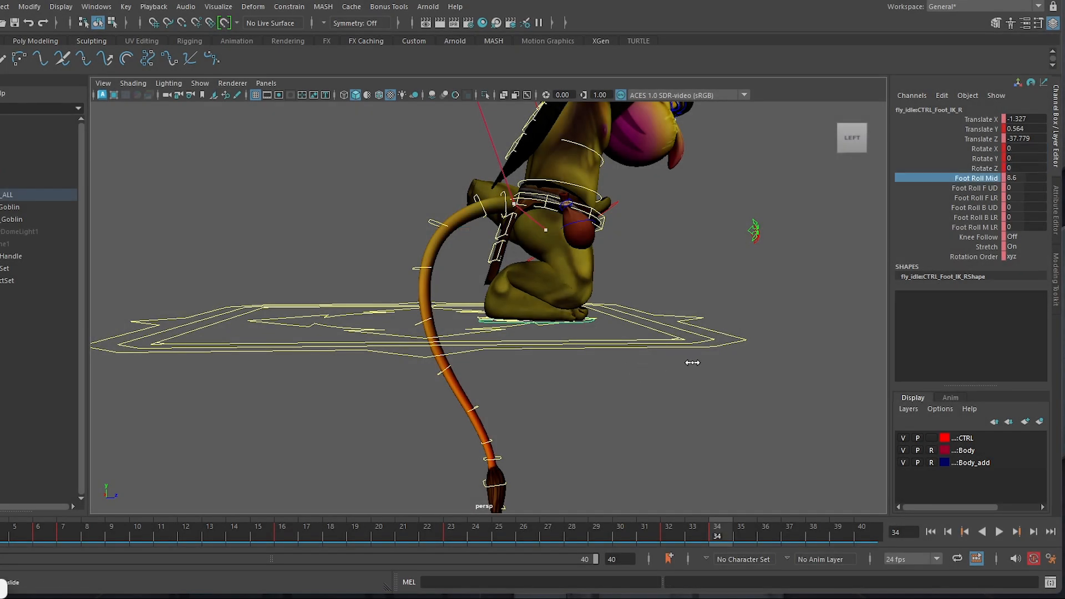
{"action": "middle_click_drag", "start_coordinate": [693, 362], "coordinate": [826, 354]}
{"action": "left_click", "coordinate": [975, 189]}
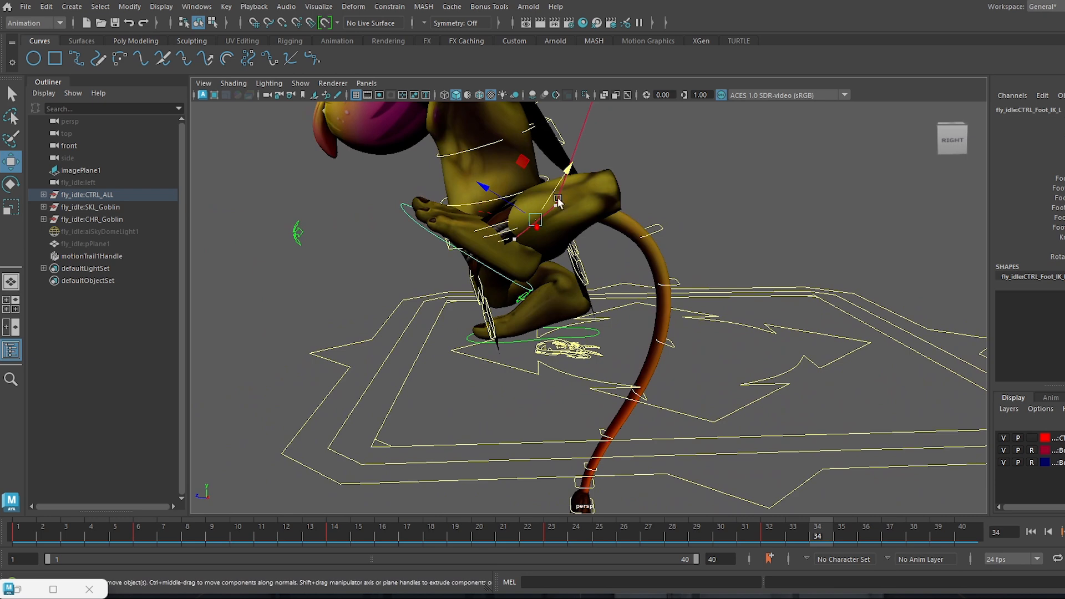
{"action": "left_click_drag", "start_coordinate": [557, 197], "coordinate": [486, 277]}
{"action": "key", "text": "e"}
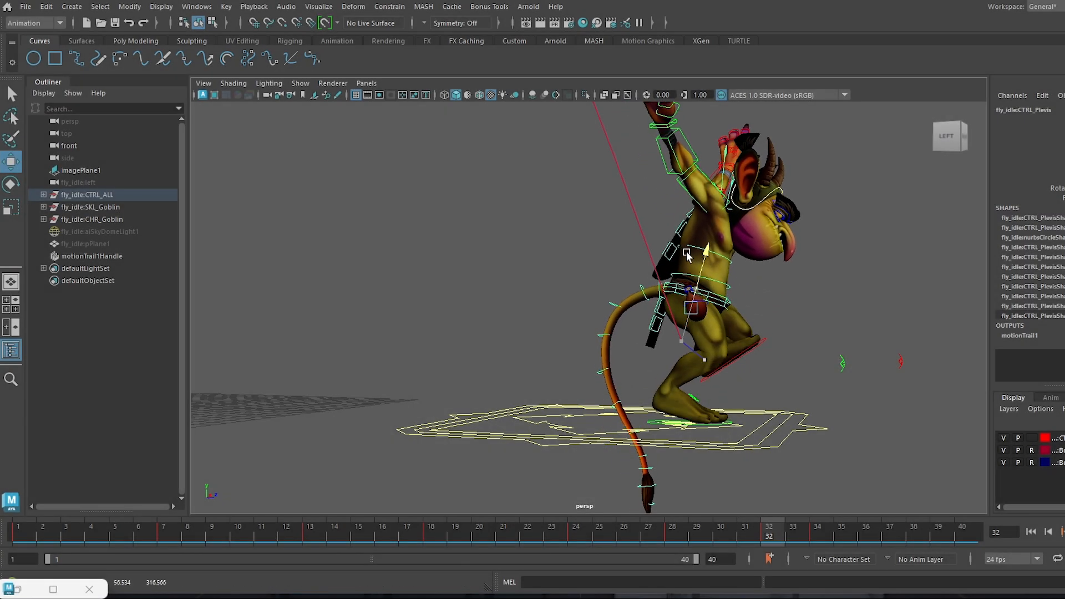
Raise the pelvis and shift it backward at frame 32 to refine the ground contact pose.
{"action": "left_click_drag", "start_coordinate": [687, 253], "coordinate": [690, 242]}
{"action": "left_click_drag", "start_coordinate": [746, 308], "coordinate": [728, 301]}
{"action": "mouse_move", "coordinate": [685, 255]}
{"action": "left_mouse_down"}
{"action": "mouse_move", "coordinate": [687, 237]}
{"action": "mouse_move", "coordinate": [688, 247]}
{"action": "left_mouse_up"}
{"action": "left_click_drag", "start_coordinate": [741, 299], "coordinate": [722, 299]}
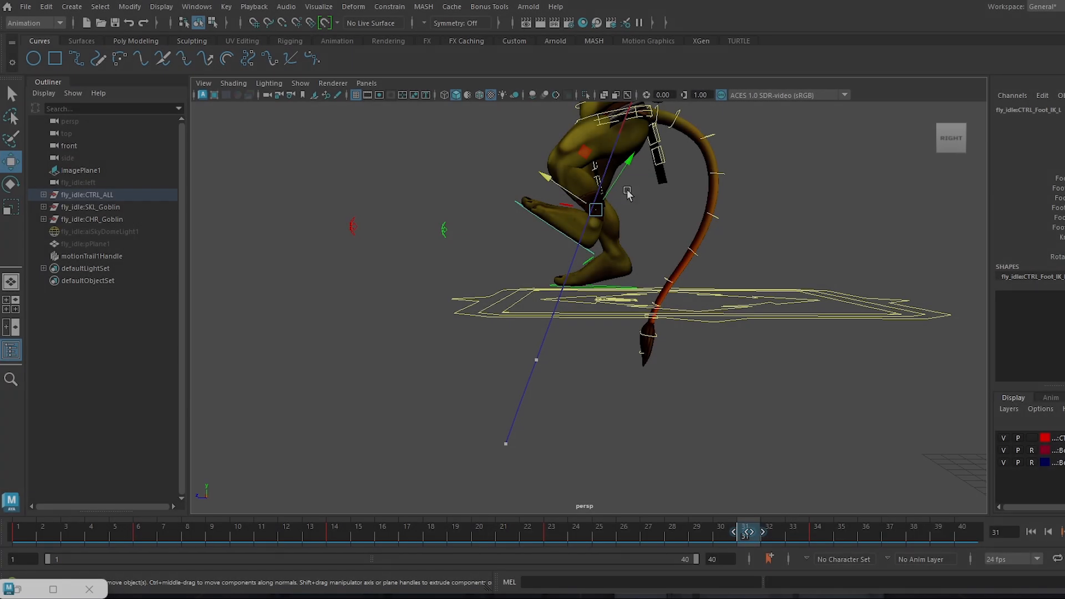
At frame 31, rotate the left foot's toes downward and move the right foot inward under the body.
{"action": "key", "text": "e"}
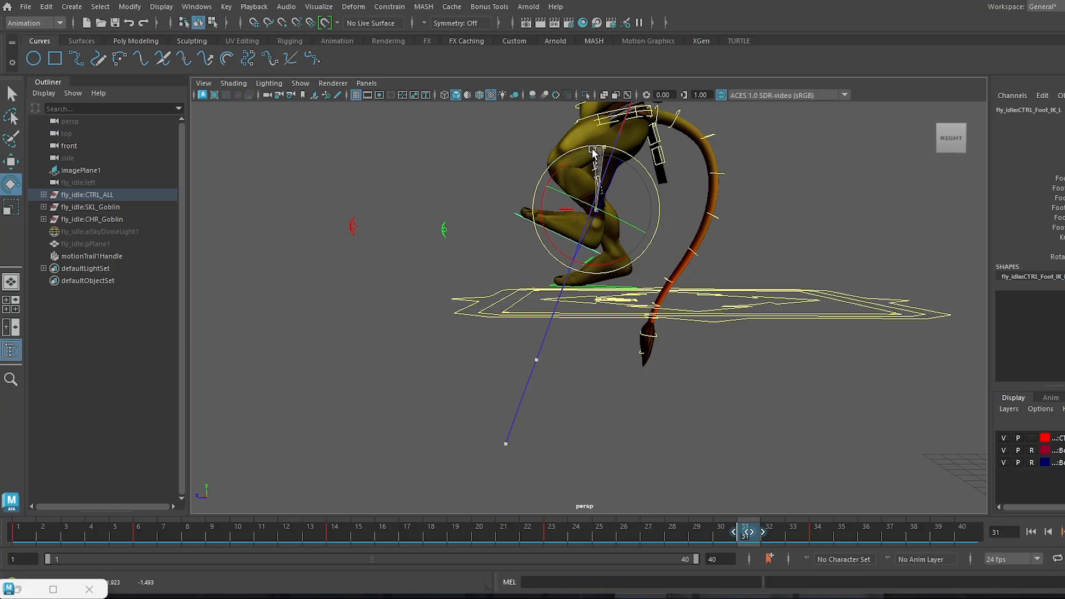
{"action": "left_click_drag", "start_coordinate": [592, 156], "coordinate": [588, 208]}
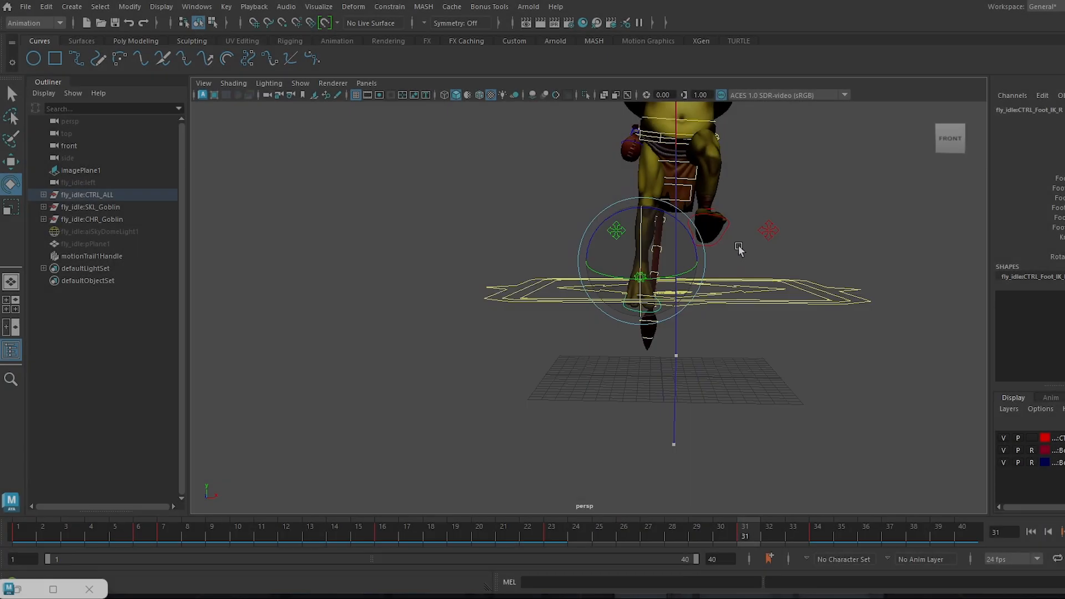
{"action": "left_click_drag", "start_coordinate": [738, 247], "coordinate": [724, 253], "text": "alt"}
{"action": "key", "text": "w"}
{"action": "left_click_drag", "start_coordinate": [600, 261], "coordinate": [612, 262]}
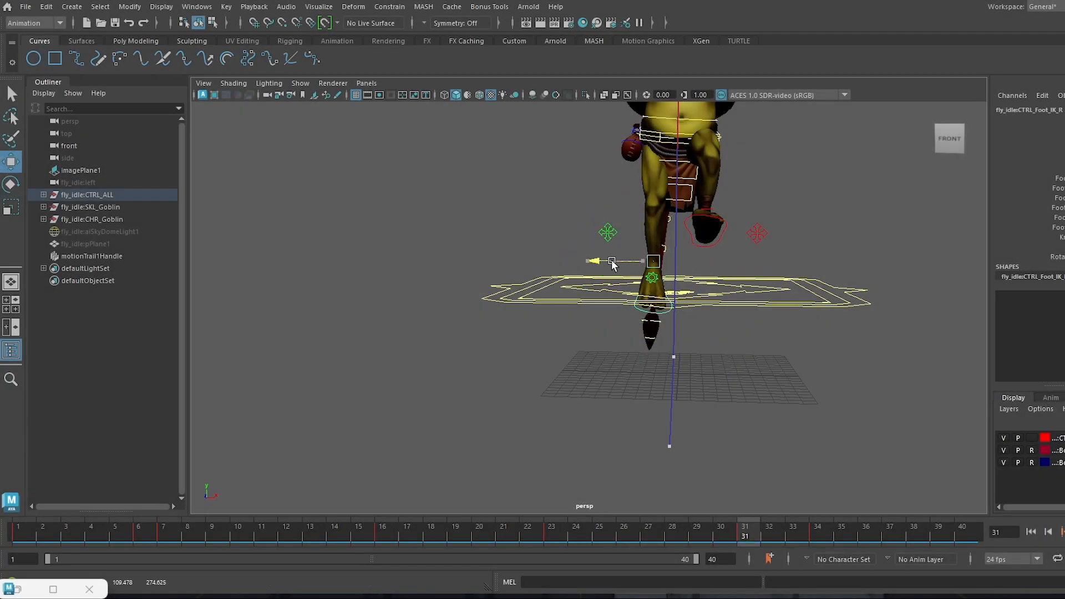
Lower the left foot at frame 31 and point its toes down beside the right foot.
{"action": "left_click", "coordinate": [688, 219]}
{"action": "left_click_drag", "start_coordinate": [688, 220], "coordinate": [613, 246], "text": "alt"}
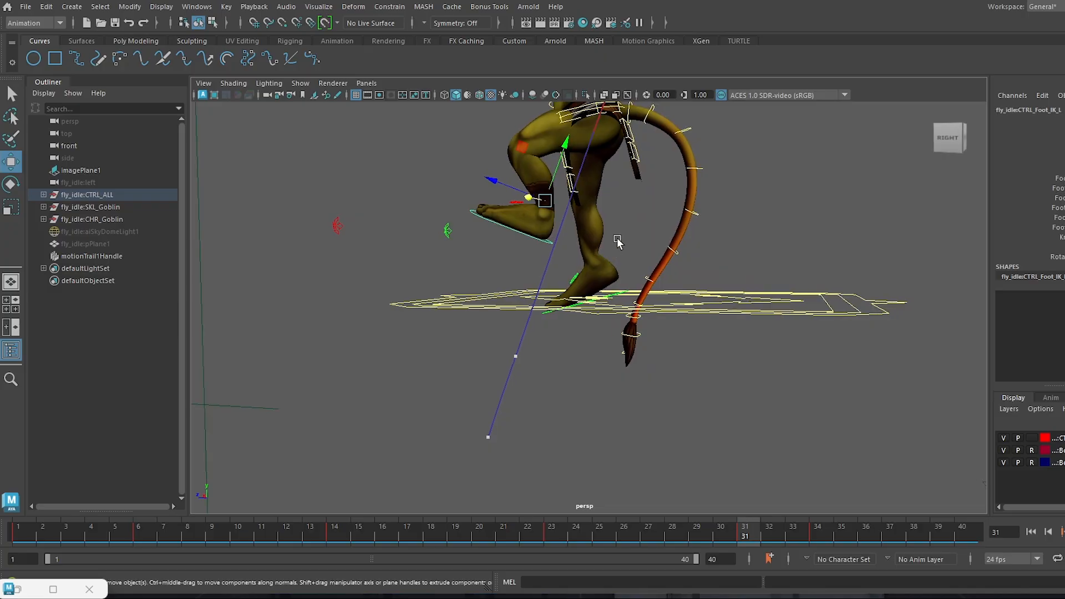
{"action": "left_click_drag", "start_coordinate": [560, 153], "coordinate": [582, 255]}
{"action": "key", "text": "e"}
{"action": "key", "text": "w"}
{"action": "left_click_drag", "start_coordinate": [520, 213], "coordinate": [547, 277]}
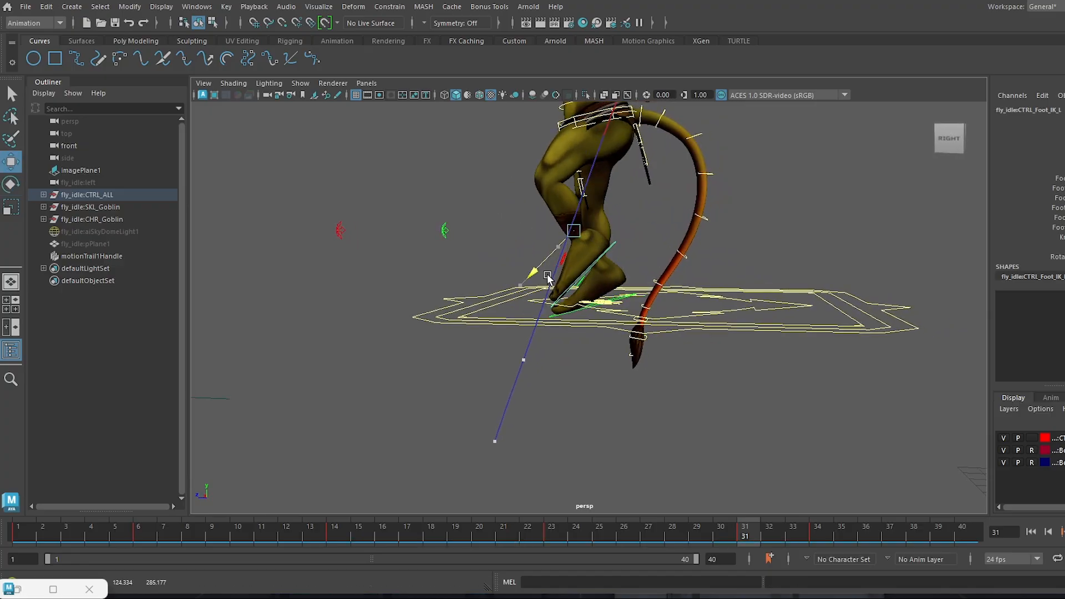
{"action": "left_click_drag", "start_coordinate": [548, 200], "coordinate": [556, 212]}
Hide the rig controls and examine the frame 31 leg pose from several angles.
{"action": "left_click_drag", "start_coordinate": [573, 310], "coordinate": [585, 172], "text": "alt"}
{"action": "left_click_drag", "start_coordinate": [669, 326], "coordinate": [624, 331], "text": "alt"}
{"action": "key", "text": "alt+1"}
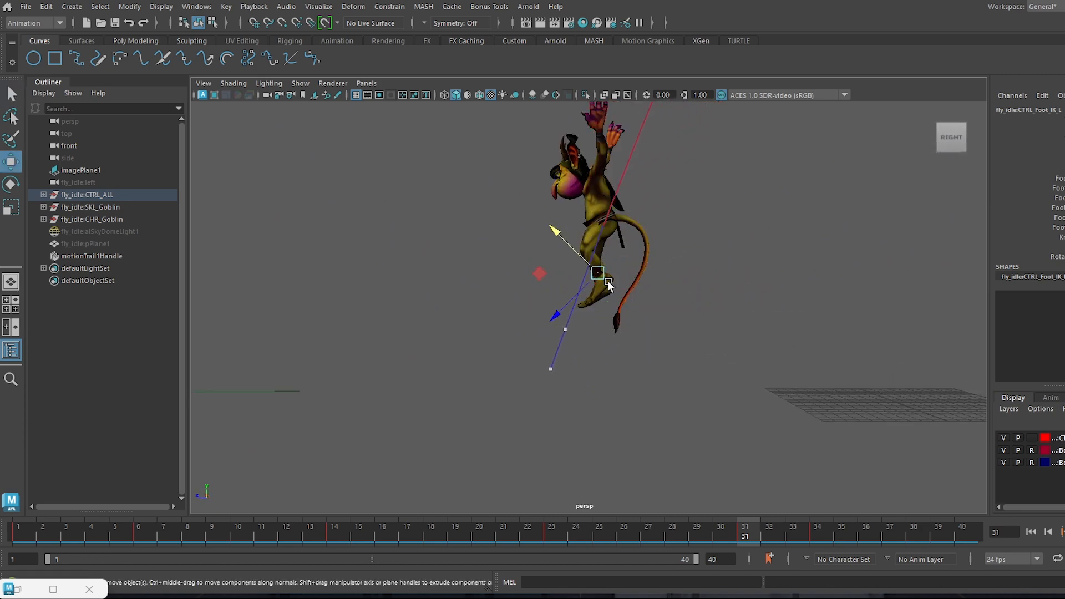
{"action": "left_click_drag", "start_coordinate": [601, 289], "coordinate": [694, 279], "text": "alt"}
{"action": "scroll", "coordinate": [655, 310], "scroll_direction": "up", "scroll_amount": 5}
{"action": "mouse_move", "coordinate": [638, 322]}
{"action": "left_mouse_down", "text": "alt"}
{"action": "mouse_move", "coordinate": [694, 322]}
{"action": "mouse_move", "coordinate": [635, 316]}
{"action": "left_mouse_up", "text": "alt"}
{"action": "left_click_drag", "start_coordinate": [709, 328], "coordinate": [629, 355], "text": "alt"}
{"action": "scroll", "coordinate": [732, 376], "scroll_direction": "down", "scroll_amount": 5}
{"action": "left_click_drag", "start_coordinate": [716, 366], "coordinate": [619, 349], "text": "alt"}
Rotate the pelvis at frame 32 so the body leans back, and adjust a spine control's rotation to balance the torso.
{"action": "left_click_drag", "start_coordinate": [745, 527], "coordinate": [776, 534]}
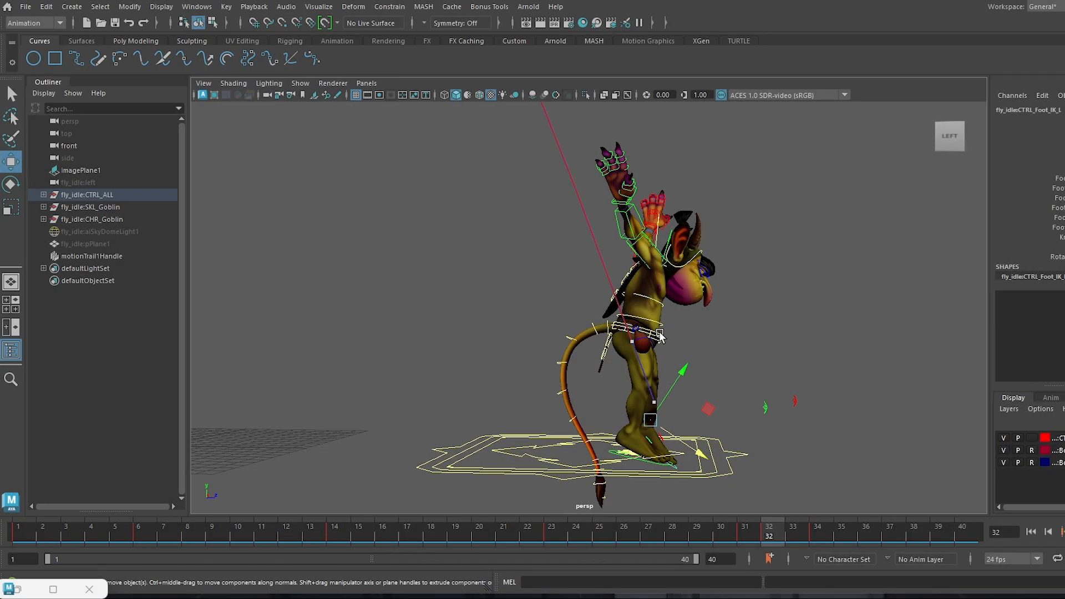
{"action": "left_click", "coordinate": [660, 336]}
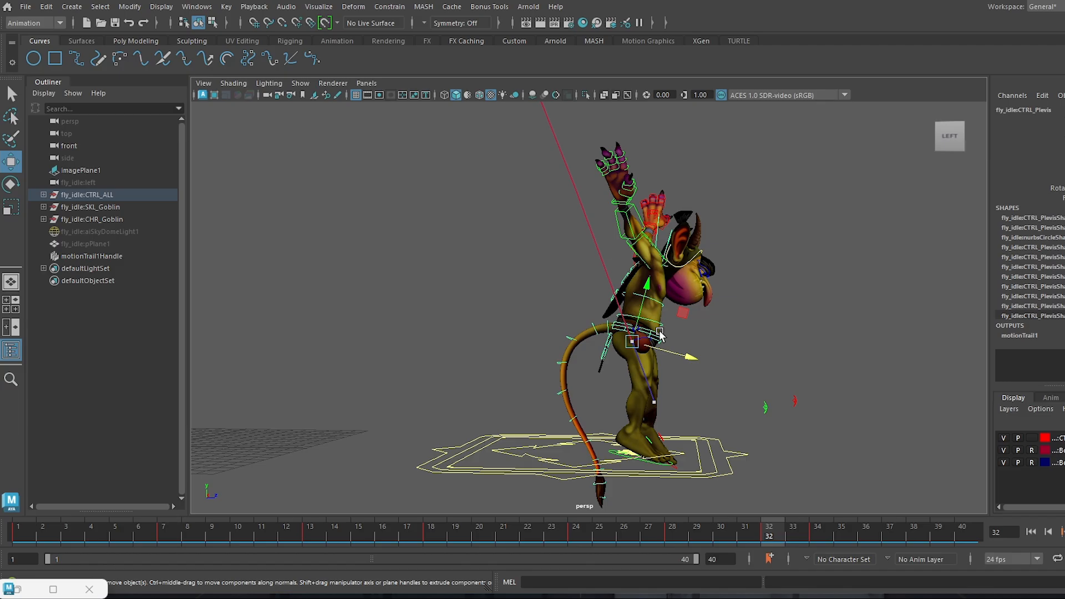
{"action": "key", "text": "e"}
{"action": "left_click_drag", "start_coordinate": [669, 389], "coordinate": [668, 354]}
{"action": "left_click", "coordinate": [743, 301]}
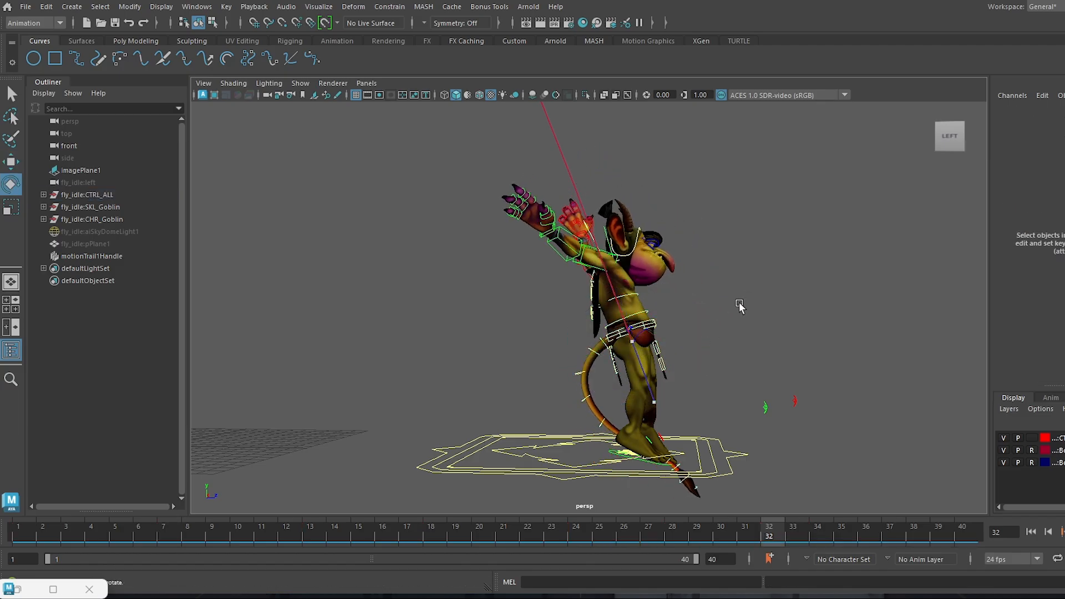
{"action": "left_click", "coordinate": [638, 297]}
{"action": "left_click_drag", "start_coordinate": [664, 329], "coordinate": [668, 318]}
{"action": "left_click", "coordinate": [735, 268]}
{"action": "left_click_drag", "start_coordinate": [735, 271], "coordinate": [631, 286], "text": "alt"}
{"action": "left_click", "coordinate": [674, 215]}
{"action": "left_click_drag", "start_coordinate": [674, 216], "coordinate": [693, 204], "text": "alt"}
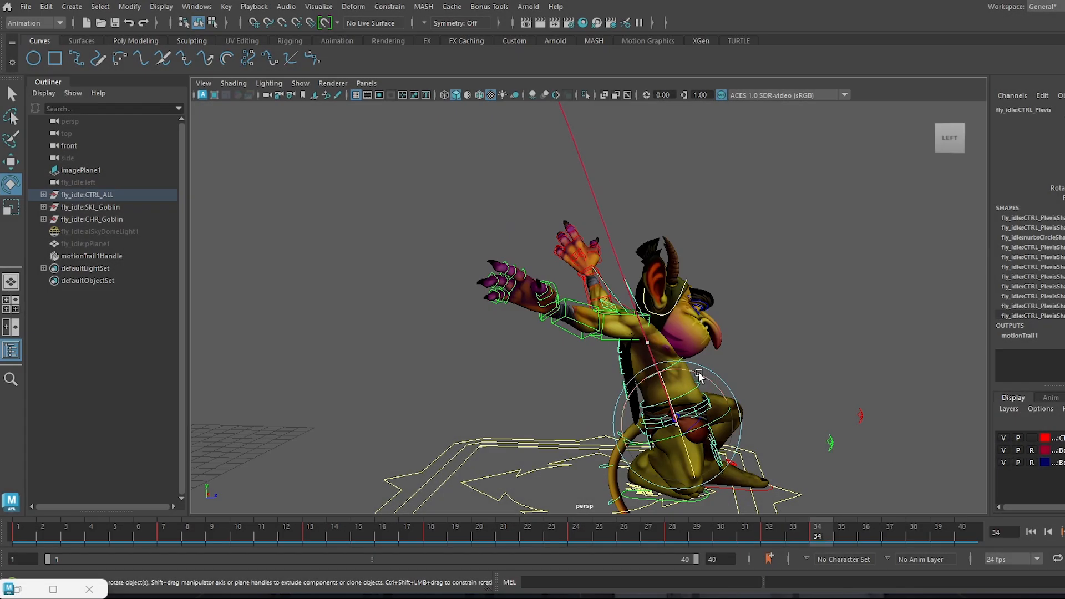
Rotate the pelvis forward at frame 34 and reposition it to refine the landing crouch.
{"action": "left_click_drag", "start_coordinate": [699, 377], "coordinate": [731, 448]}
{"action": "key", "text": "w"}
{"action": "left_click_drag", "start_coordinate": [699, 391], "coordinate": [596, 419]}
{"action": "middle_click_drag", "start_coordinate": [685, 436], "coordinate": [691, 341], "text": "alt"}
{"action": "left_click_drag", "start_coordinate": [690, 341], "coordinate": [740, 290], "text": "alt"}
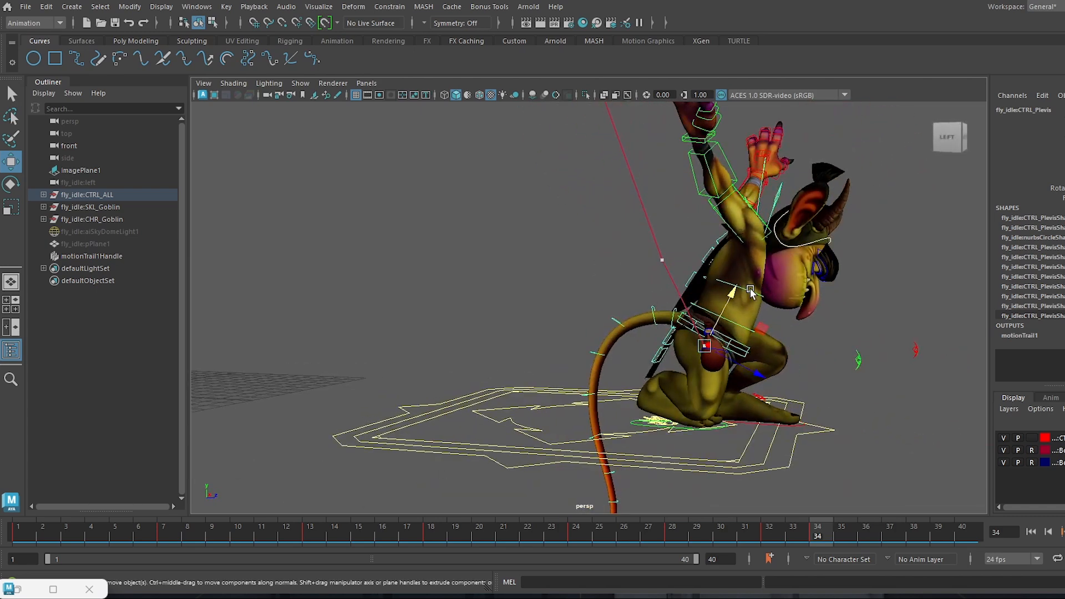
Rotate and reposition the goblin's body at frame 36 to carry the landing crouch further.
{"action": "left_click", "coordinate": [750, 288]}
{"action": "left_click_drag", "start_coordinate": [858, 536], "coordinate": [866, 536]}
{"action": "key", "text": "e"}
{"action": "left_click_drag", "start_coordinate": [790, 283], "coordinate": [786, 313]}
{"action": "key", "text": "w"}
{"action": "left_click_drag", "start_coordinate": [731, 287], "coordinate": [848, 253]}
Adjust the raised arm's rotation at frame 36 and scrub through the landing to check the pose from the front.
{"action": "left_click", "coordinate": [787, 254]}
{"action": "key", "text": "e"}
{"action": "left_click_drag", "start_coordinate": [851, 302], "coordinate": [783, 276], "text": "alt"}
{"action": "left_click_drag", "start_coordinate": [574, 238], "coordinate": [571, 224]}
{"action": "scroll", "coordinate": [571, 225], "scroll_direction": "down", "scroll_amount": 3}
{"action": "left_click_drag", "start_coordinate": [644, 356], "coordinate": [683, 337], "text": "alt"}
{"action": "left_click_drag", "start_coordinate": [679, 532], "coordinate": [868, 528]}
{"action": "left_click_drag", "start_coordinate": [782, 366], "coordinate": [491, 253], "text": "alt"}
{"action": "left_click", "coordinate": [569, 257]}
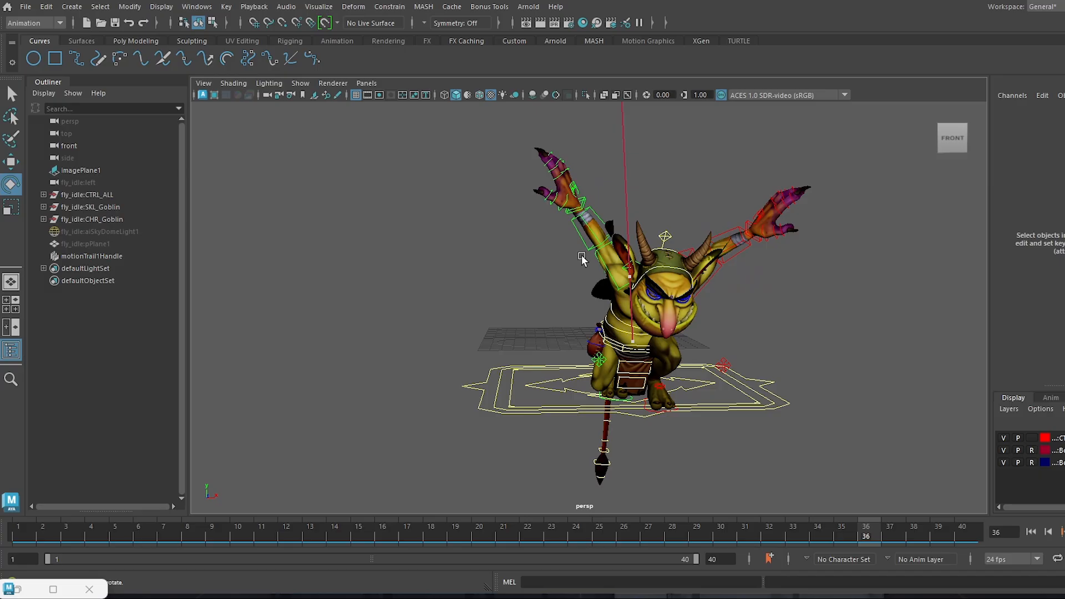
Adjust the right upper arm's rotation at frame 34 and check the raised arms from several angles.
{"action": "left_click", "coordinate": [604, 260]}
{"action": "left_click_drag", "start_coordinate": [774, 532], "coordinate": [817, 531]}
{"action": "left_click", "coordinate": [654, 262]}
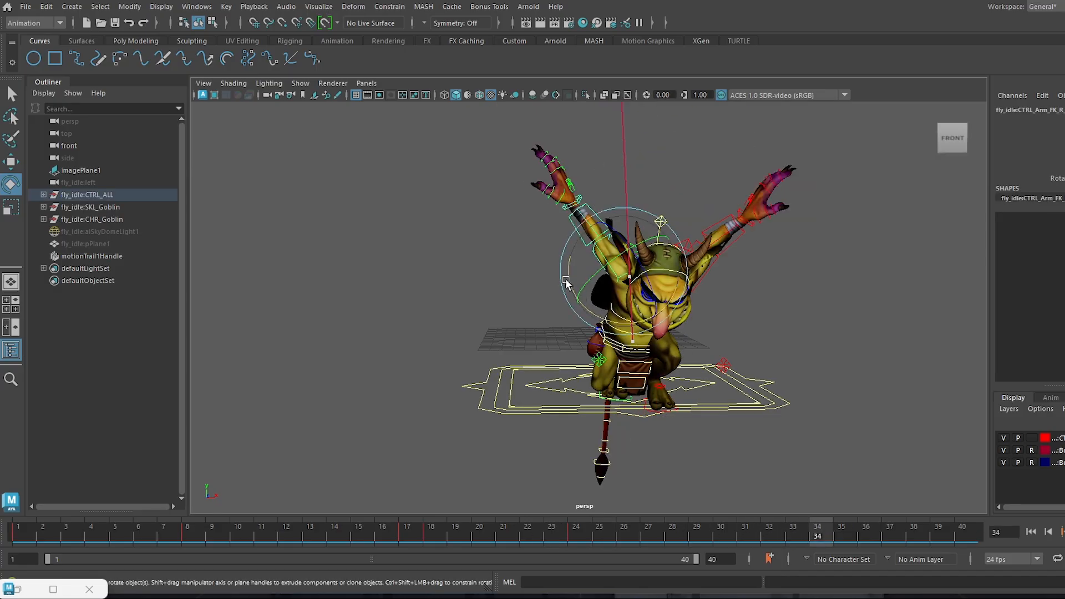
{"action": "left_click_drag", "start_coordinate": [566, 284], "coordinate": [566, 271]}
{"action": "left_click_drag", "start_coordinate": [780, 309], "coordinate": [719, 312], "text": "alt"}
{"action": "left_click", "coordinate": [641, 265]}
{"action": "left_click", "coordinate": [633, 257]}
{"action": "left_click_drag", "start_coordinate": [634, 259], "coordinate": [654, 268], "text": "alt"}
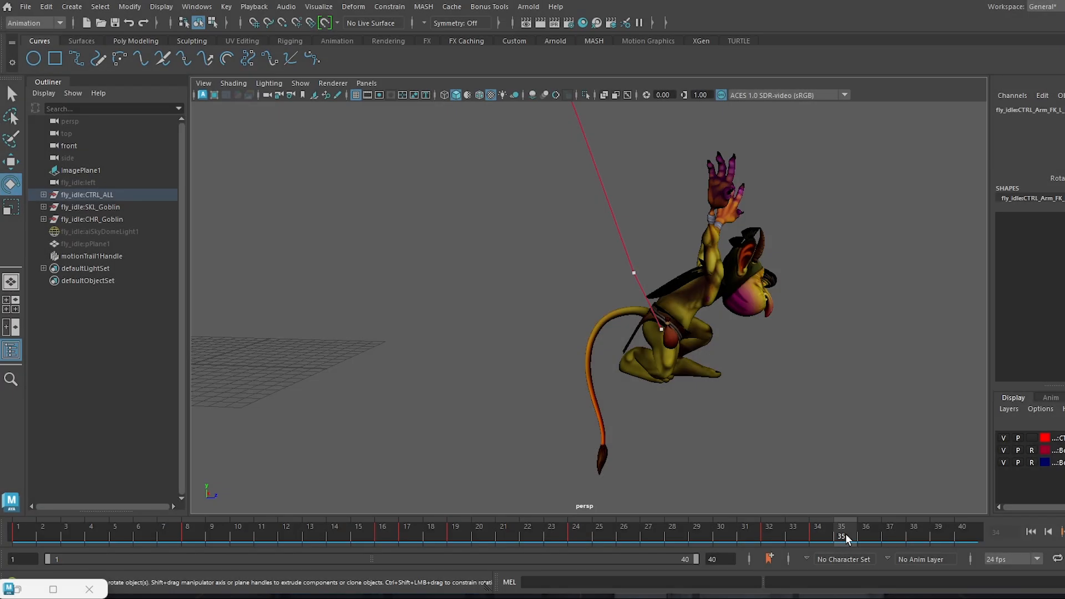
Rotate the left upper arm at frame 37 to lower the arm outward, undoing the first attempt.
{"action": "left_click_drag", "start_coordinate": [846, 534], "coordinate": [886, 538]}
{"action": "left_click_drag", "start_coordinate": [746, 373], "coordinate": [577, 363], "text": "alt"}
{"action": "left_click_drag", "start_coordinate": [707, 242], "coordinate": [599, 279]}
{"action": "key", "text": "ctrl+z"}
{"action": "left_click_drag", "start_coordinate": [497, 254], "coordinate": [688, 269]}
{"action": "left_click_drag", "start_coordinate": [651, 322], "coordinate": [658, 328], "text": "alt"}
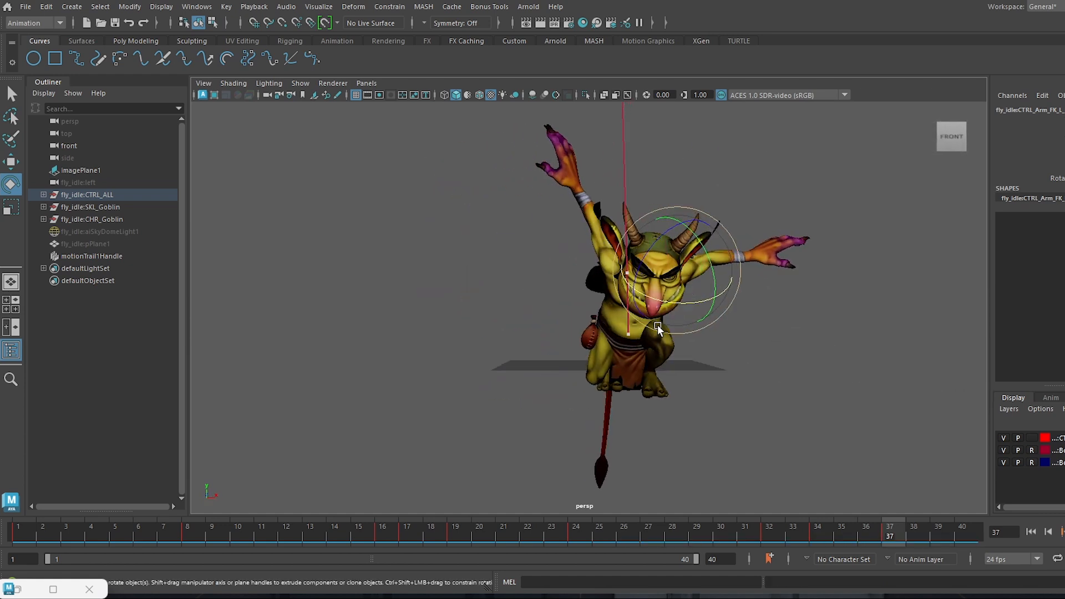
Extend the animation and playback range to frame 47 and scrub the background plate to its end.
{"action": "scroll", "coordinate": [549, 283], "scroll_direction": "down", "scroll_amount": 4}
{"action": "middle_click_drag", "start_coordinate": [550, 283], "coordinate": [713, 542], "text": "alt"}
{"action": "scroll", "coordinate": [585, 189], "scroll_direction": "down", "scroll_amount": 4}
{"action": "middle_click_drag", "start_coordinate": [585, 188], "coordinate": [589, 254], "text": "alt"}
{"action": "scroll", "coordinate": [641, 173], "scroll_direction": "up", "scroll_amount": 4}
{"action": "middle_click_drag", "start_coordinate": [640, 175], "coordinate": [656, 331], "text": "alt"}
{"action": "scroll", "coordinate": [638, 420], "scroll_direction": "up", "scroll_amount": 4}
{"action": "middle_click_drag", "start_coordinate": [638, 420], "coordinate": [655, 520], "text": "alt"}
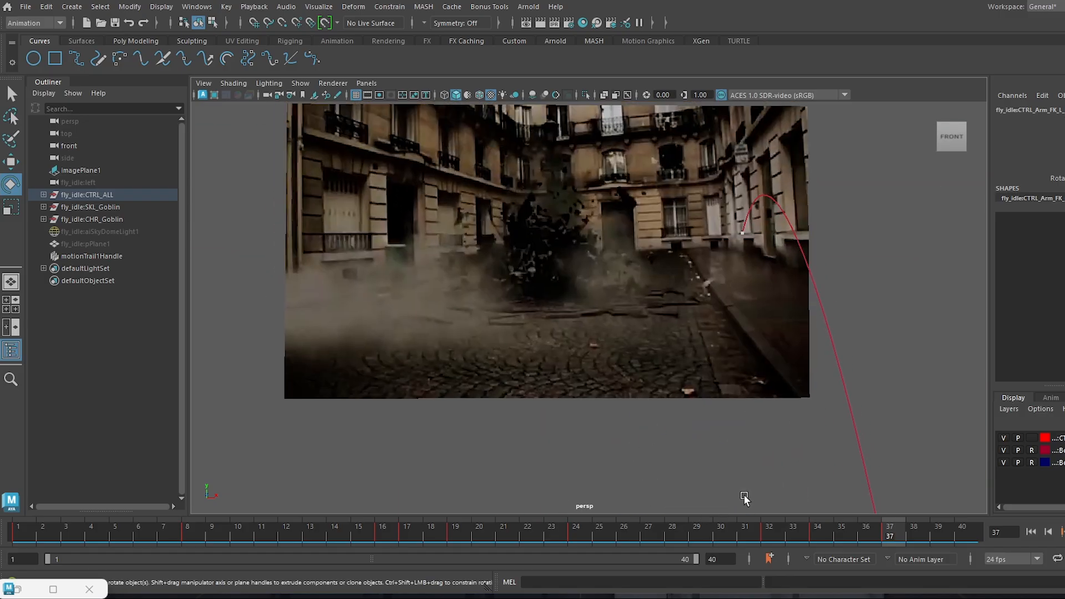
{"action": "left_click", "coordinate": [950, 527]}
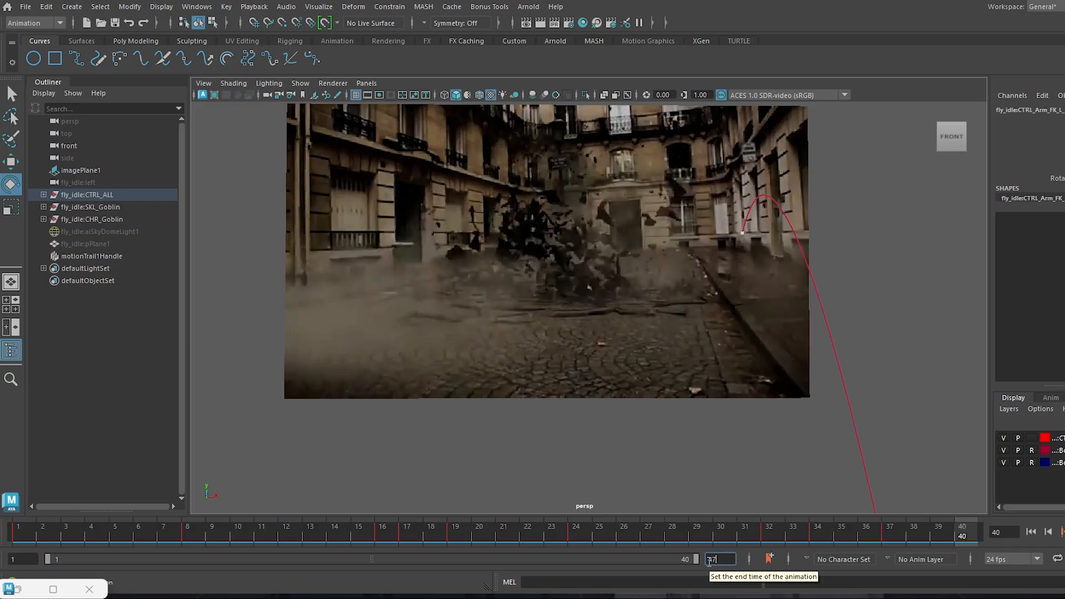
{"action": "left_click_drag", "start_coordinate": [614, 557], "coordinate": [668, 558]}
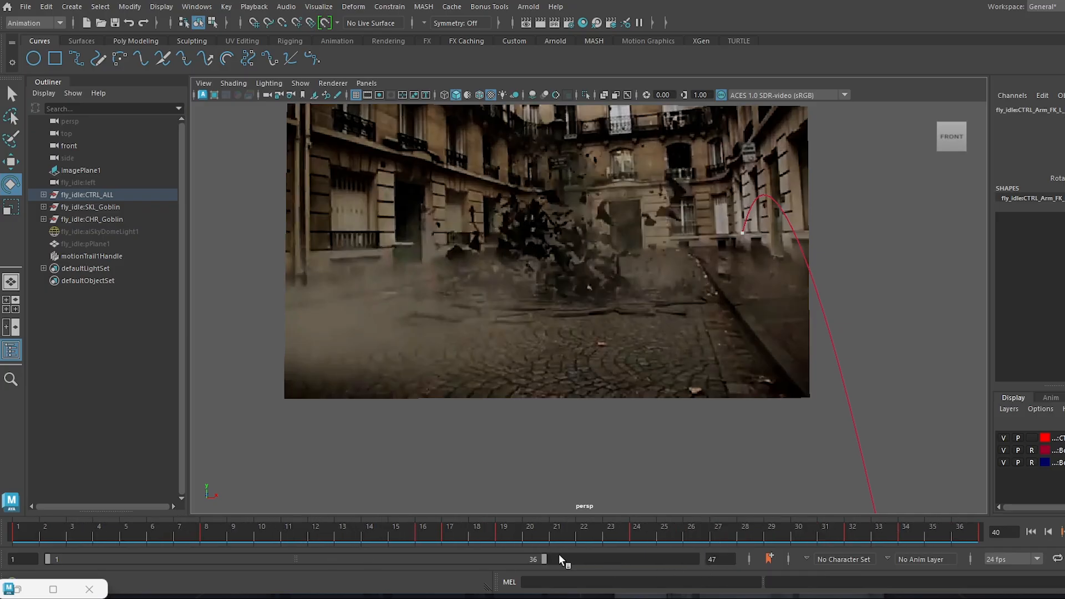
{"action": "left_click_drag", "start_coordinate": [546, 559], "coordinate": [697, 558]}
{"action": "left_click_drag", "start_coordinate": [766, 528], "coordinate": [1041, 533]}
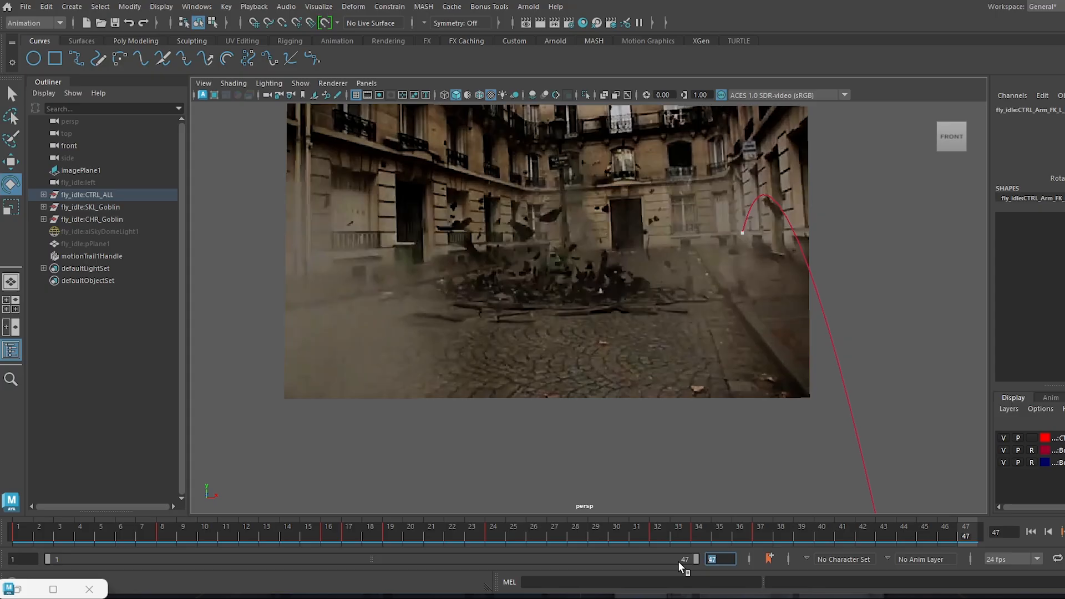
Set the animation end time to 55, expand the playback range to match, and return to frame 37.
{"action": "type", "text": "55"}
{"action": "key", "text": "Return"}
{"action": "left_click_drag", "start_coordinate": [594, 557], "coordinate": [697, 558]}
{"action": "left_click", "coordinate": [928, 535]}
{"action": "left_click", "coordinate": [652, 536]}
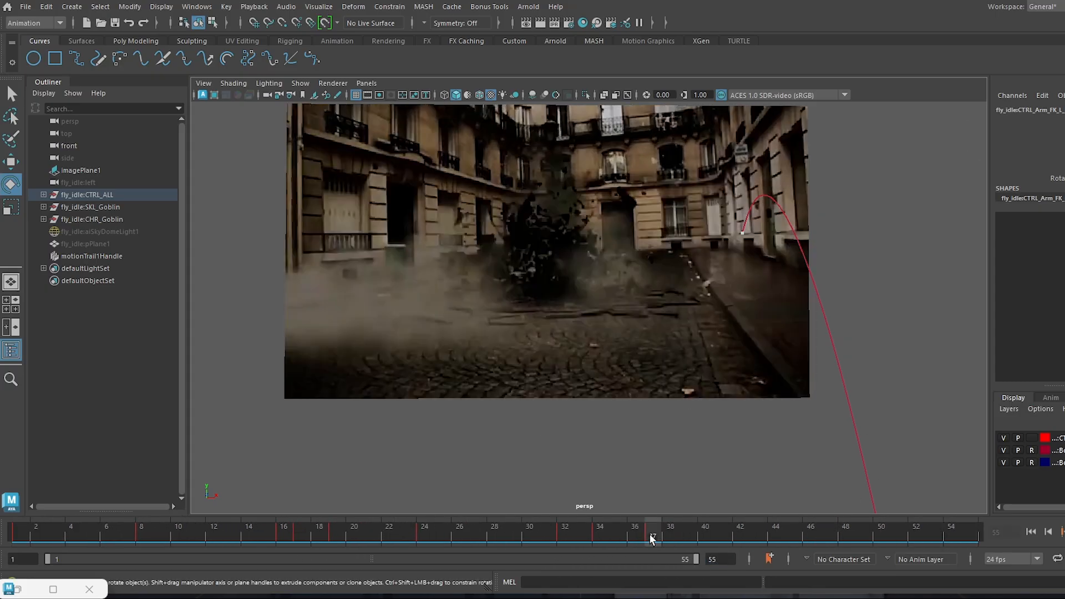
Rotate the left arm lower at frame 37 and step back to frame 34 to compare the arm pose.
{"action": "scroll", "coordinate": [712, 423], "scroll_direction": "down", "scroll_amount": 5}
{"action": "middle_click_drag", "start_coordinate": [711, 423], "coordinate": [707, 161], "text": "alt"}
{"action": "scroll", "coordinate": [717, 215], "scroll_direction": "down", "scroll_amount": 3}
{"action": "middle_click_drag", "start_coordinate": [718, 215], "coordinate": [721, 83], "text": "alt"}
{"action": "middle_click_drag", "start_coordinate": [750, 388], "coordinate": [727, 222], "text": "alt"}
{"action": "left_click_drag", "start_coordinate": [727, 222], "coordinate": [783, 252], "text": "alt"}
{"action": "scroll", "coordinate": [640, 272], "scroll_direction": "up", "scroll_amount": 5}
{"action": "middle_click_drag", "start_coordinate": [783, 252], "coordinate": [701, 309], "text": "alt"}
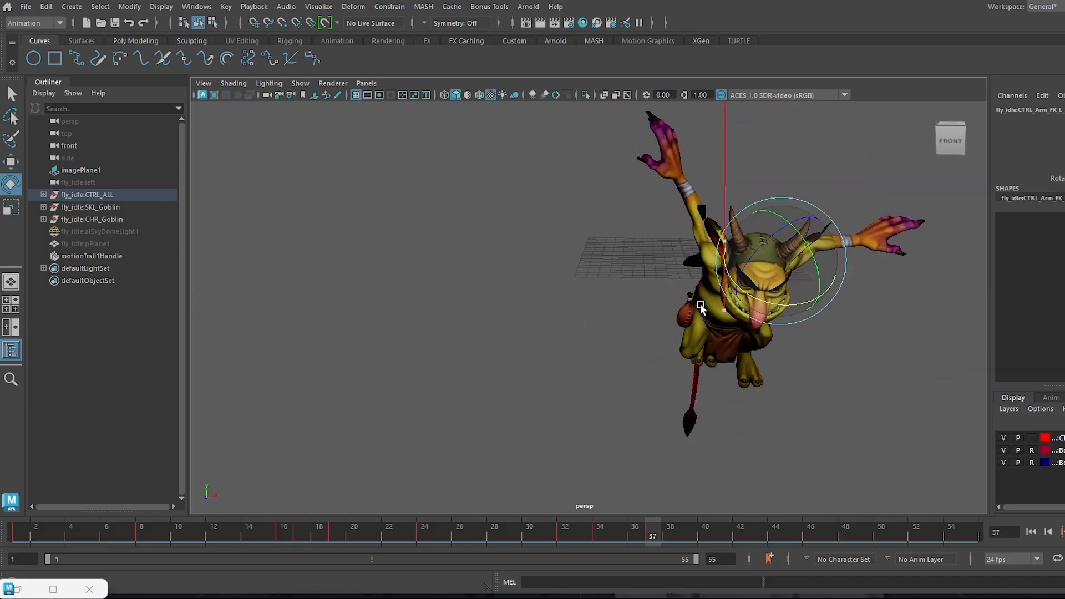
{"action": "left_click_drag", "start_coordinate": [702, 309], "coordinate": [692, 383], "text": "alt"}
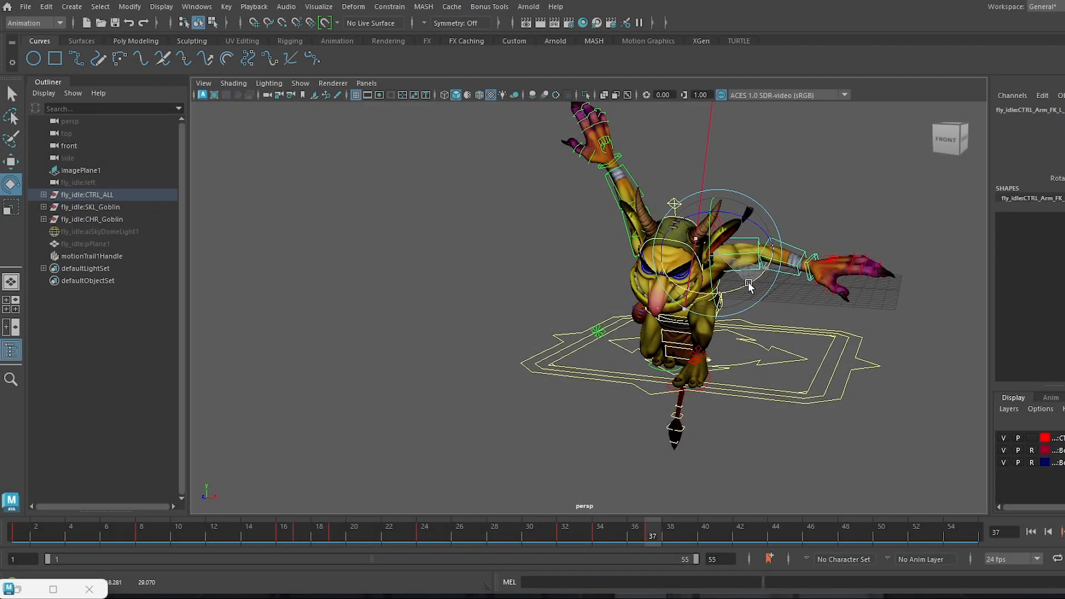
{"action": "left_click_drag", "start_coordinate": [749, 285], "coordinate": [715, 226]}
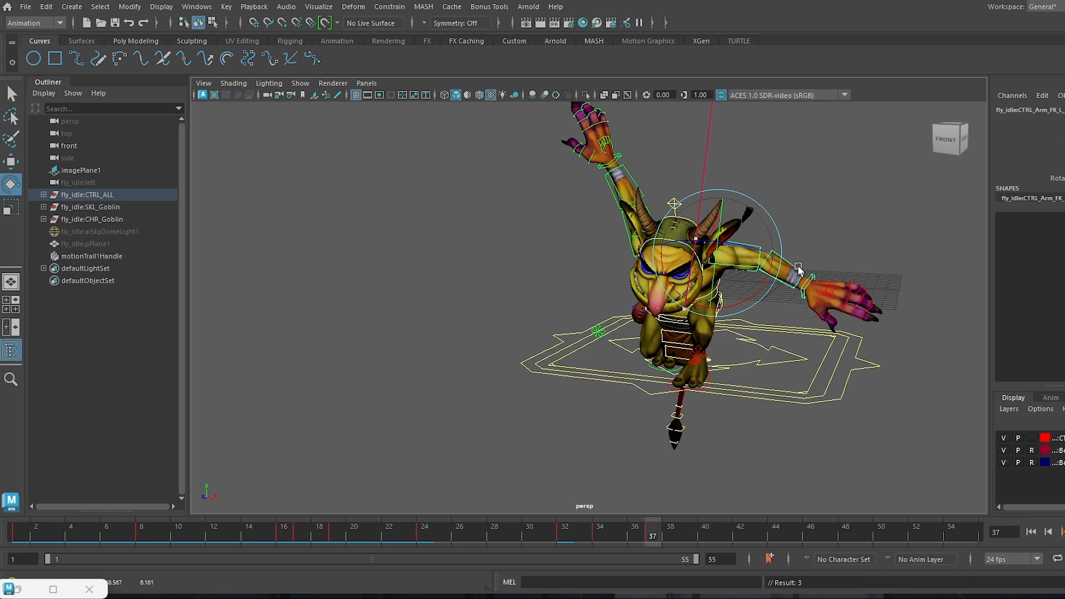
{"action": "key", "text": "alt+comma"}
{"action": "key", "text": "alt+comma"}
{"action": "key", "text": "alt+comma"}
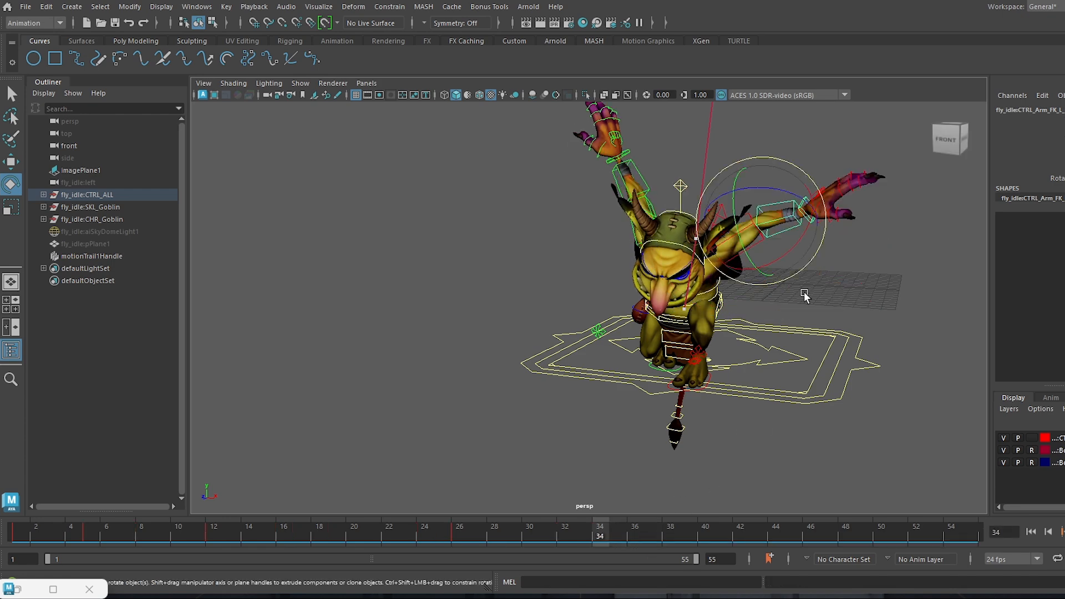
Bend the left arm inward across the body at frame 40, adjusting its clavicle, and scrub the arm's swing.
{"action": "left_click_drag", "start_coordinate": [403, 527], "coordinate": [705, 527]}
{"action": "left_click_drag", "start_coordinate": [808, 300], "coordinate": [520, 228], "text": "alt"}
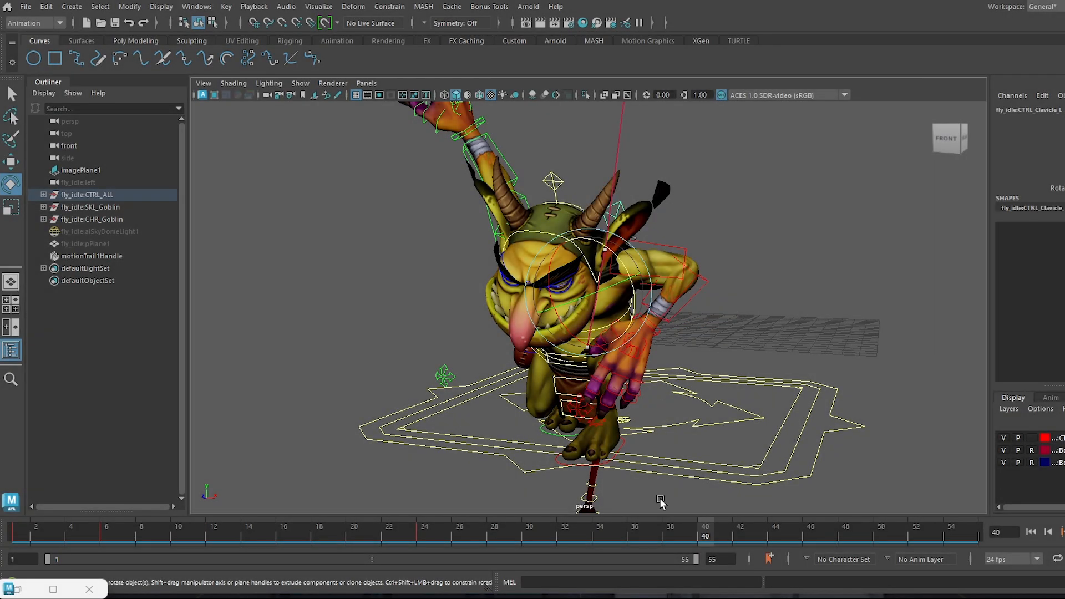
{"action": "left_click_drag", "start_coordinate": [655, 349], "coordinate": [640, 300]}
{"action": "left_click_drag", "start_coordinate": [571, 534], "coordinate": [705, 530]}
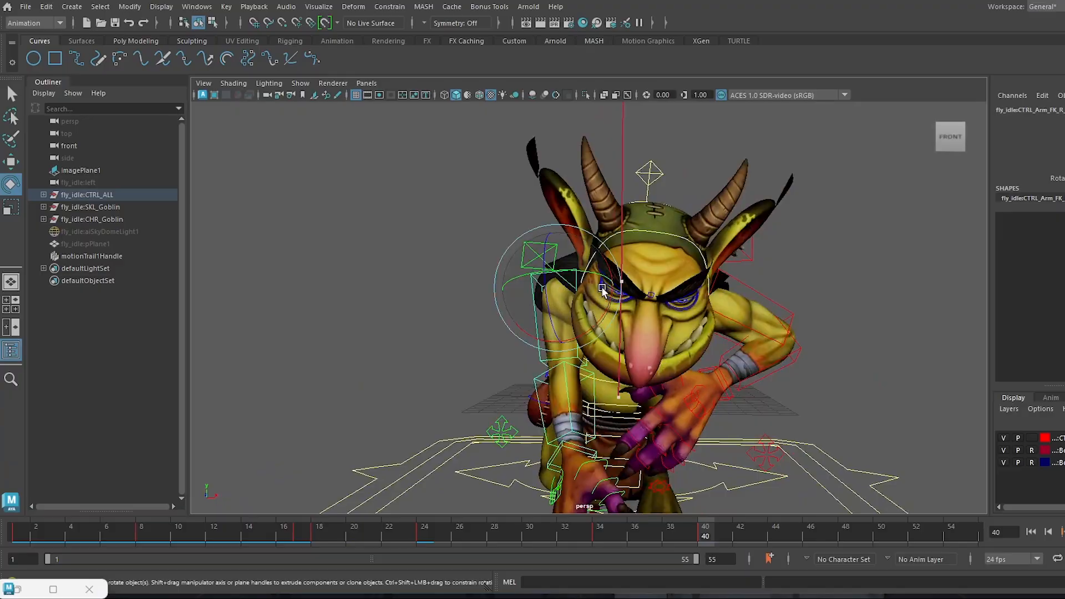
Rotate the right arm down toward the ground at frame 40 and adjust the right clavicle to match.
{"action": "left_click_drag", "start_coordinate": [603, 292], "coordinate": [492, 334]}
{"action": "middle_click_drag", "start_coordinate": [492, 335], "coordinate": [480, 285], "text": "alt"}
{"action": "left_click_drag", "start_coordinate": [528, 286], "coordinate": [548, 285]}
{"action": "left_click_drag", "start_coordinate": [528, 323], "coordinate": [687, 344]}
{"action": "left_click", "coordinate": [617, 371]}
{"action": "left_click_drag", "start_coordinate": [804, 305], "coordinate": [777, 283]}
{"action": "left_click_drag", "start_coordinate": [809, 316], "coordinate": [560, 158], "text": "alt"}
{"action": "left_click", "coordinate": [561, 151]}
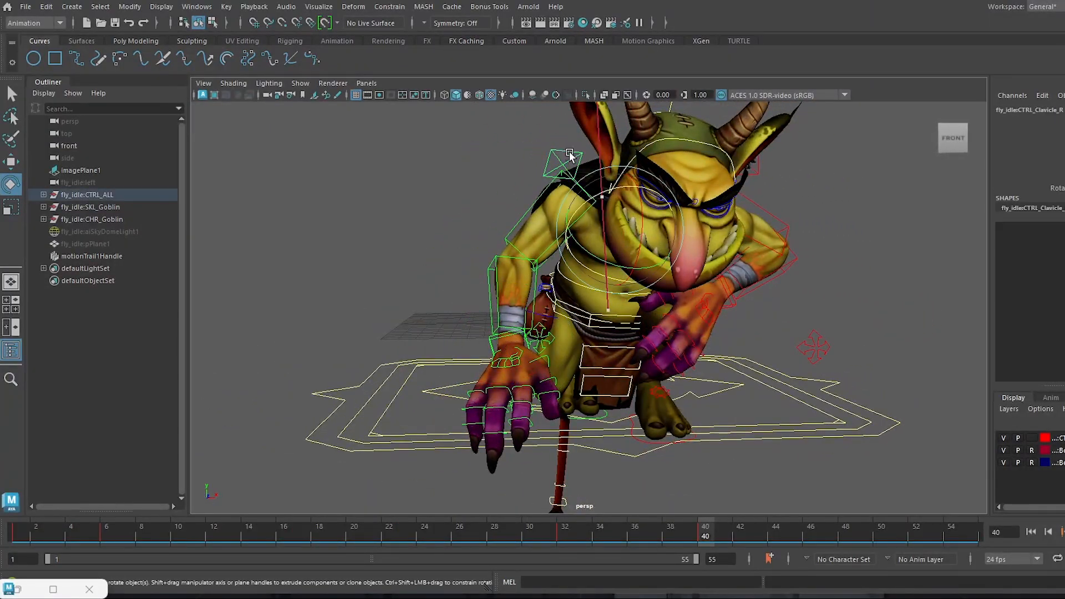
{"action": "left_click_drag", "start_coordinate": [625, 165], "coordinate": [586, 172]}
Refine the right arm and hand rotations at frame 40 so the hand reaches forward toward the ground.
{"action": "left_click_drag", "start_coordinate": [593, 205], "coordinate": [454, 287], "text": "alt"}
{"action": "left_click", "coordinate": [454, 287]}
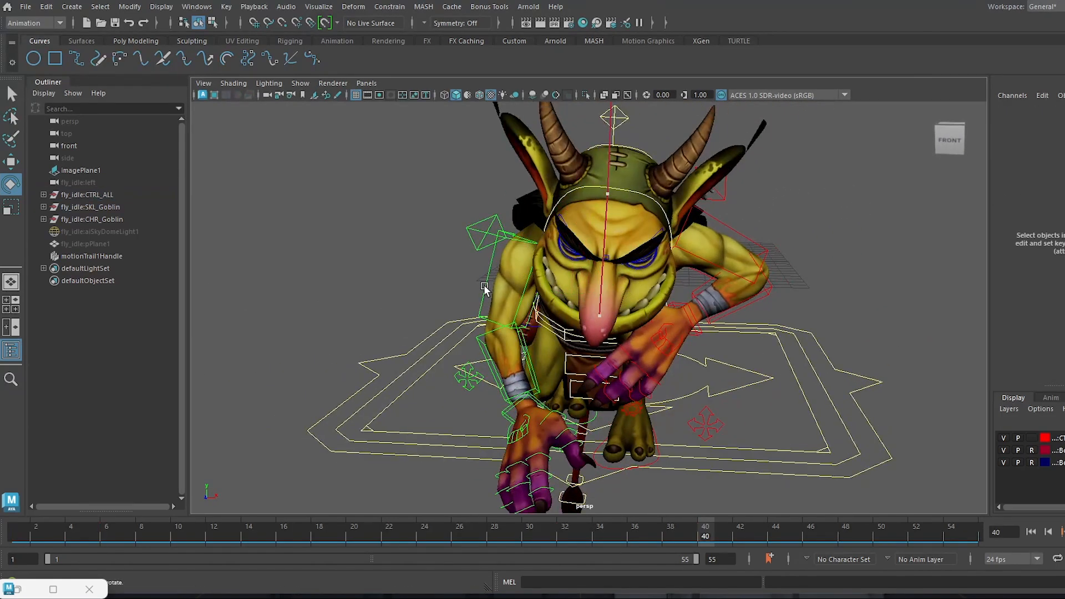
{"action": "left_click", "coordinate": [566, 287]}
{"action": "left_click_drag", "start_coordinate": [565, 287], "coordinate": [559, 284]}
{"action": "left_click", "coordinate": [535, 348]}
{"action": "left_click_drag", "start_coordinate": [557, 344], "coordinate": [655, 304]}
{"action": "left_click", "coordinate": [668, 299]}
{"action": "left_click_drag", "start_coordinate": [694, 333], "coordinate": [641, 275]}
{"action": "left_click_drag", "start_coordinate": [548, 530], "coordinate": [706, 531]}
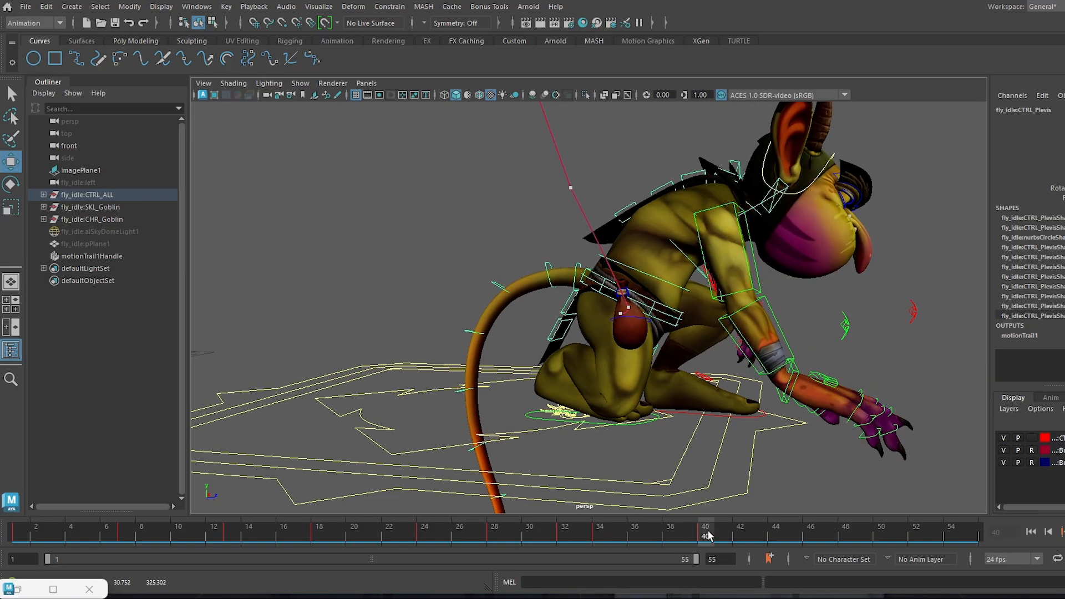
Adjust the rotations of the spine and head at frame 40 to refine the crouched posture.
{"action": "mouse_move", "coordinate": [772, 327]}
{"action": "left_mouse_down", "text": "alt"}
{"action": "mouse_move", "coordinate": [689, 323]}
{"action": "mouse_move", "coordinate": [760, 327]}
{"action": "left_mouse_up", "text": "alt"}
{"action": "left_click", "coordinate": [672, 255]}
{"action": "left_click_drag", "start_coordinate": [674, 256], "coordinate": [770, 218], "text": "alt"}
{"action": "left_click", "coordinate": [769, 227]}
{"action": "left_click_drag", "start_coordinate": [805, 283], "coordinate": [705, 277], "text": "alt"}
{"action": "left_click_drag", "start_coordinate": [709, 189], "coordinate": [707, 200], "text": "alt"}
{"action": "left_click", "coordinate": [652, 136]}
{"action": "left_click_drag", "start_coordinate": [670, 156], "coordinate": [616, 194]}
Rotate the left arm outward at frame 37 and scrub the landing from the front to check its swing.
{"action": "left_click_drag", "start_coordinate": [652, 277], "coordinate": [651, 296], "text": "alt"}
{"action": "right_click_drag", "start_coordinate": [650, 295], "coordinate": [688, 414], "text": "alt"}
{"action": "left_click_drag", "start_coordinate": [688, 413], "coordinate": [611, 410], "text": "alt"}
{"action": "right_click_drag", "start_coordinate": [610, 410], "coordinate": [596, 499], "text": "alt"}
{"action": "left_click_drag", "start_coordinate": [597, 533], "coordinate": [706, 536]}
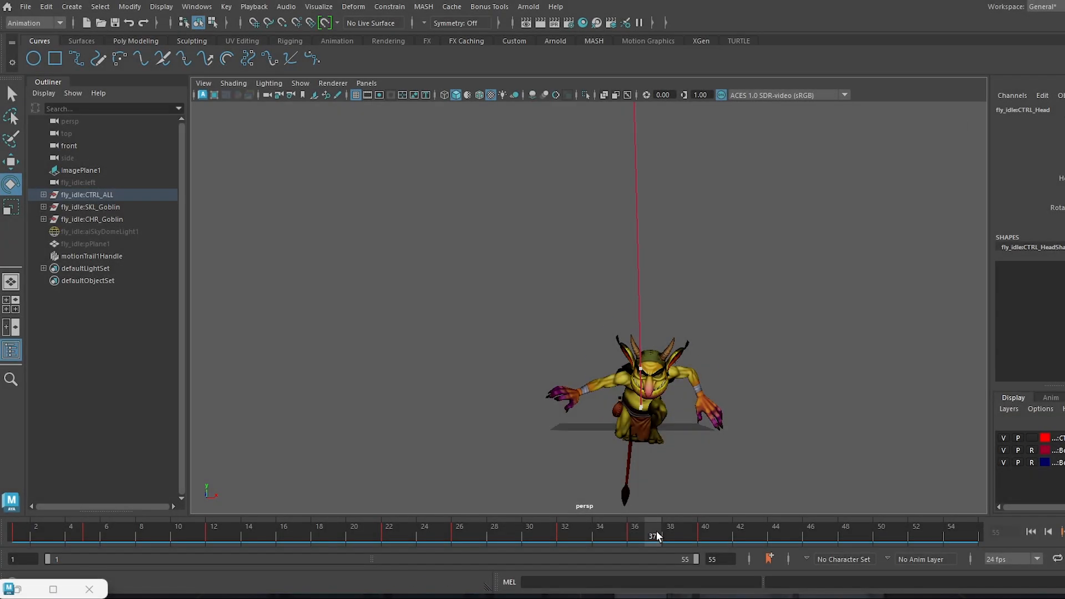
{"action": "left_click", "coordinate": [729, 371]}
{"action": "left_click", "coordinate": [704, 384]}
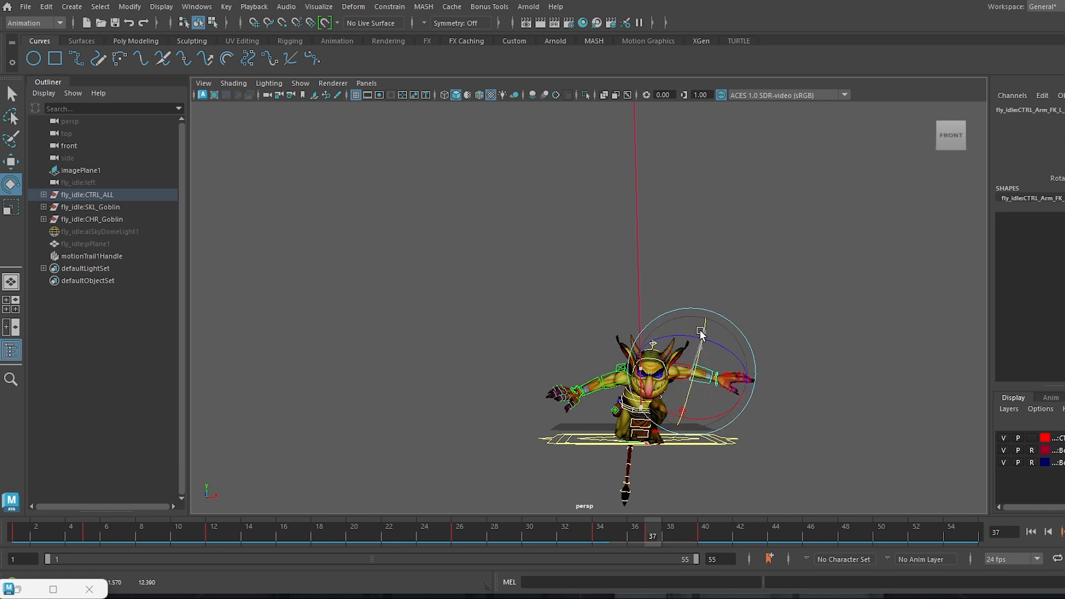
{"action": "left_click_drag", "start_coordinate": [593, 542], "coordinate": [643, 532]}
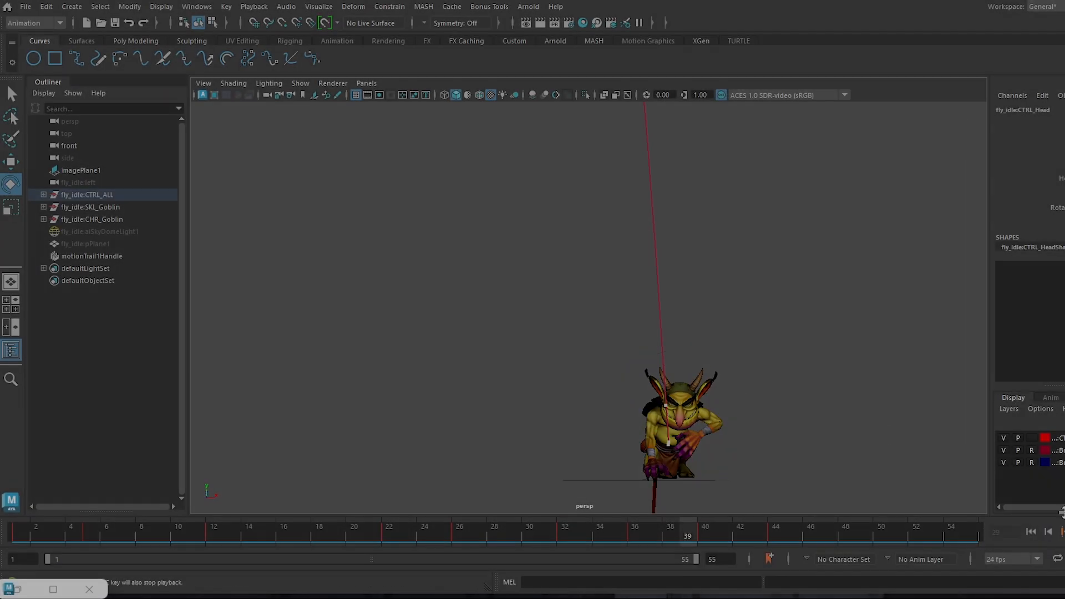
Rotate the left upper arm slightly at frame 44 and key it, then adjust the left hand's rotation.
{"action": "key", "text": "f"}
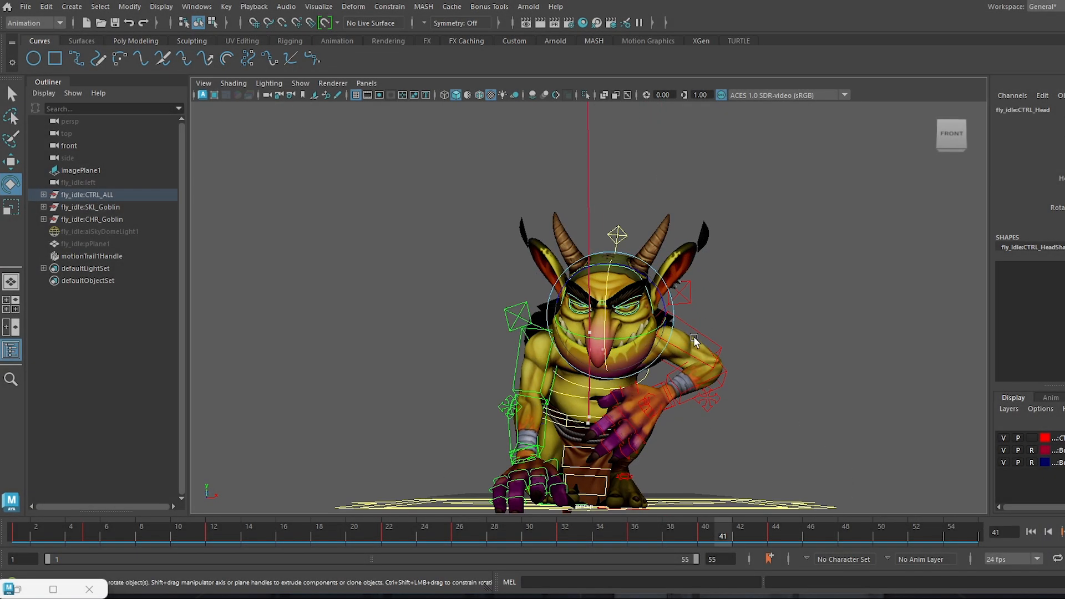
{"action": "left_click", "coordinate": [694, 349]}
{"action": "left_click_drag", "start_coordinate": [723, 534], "coordinate": [686, 536]}
{"action": "left_click", "coordinate": [778, 535], "text": "shift"}
{"action": "left_click_drag", "start_coordinate": [655, 535], "coordinate": [759, 549]}
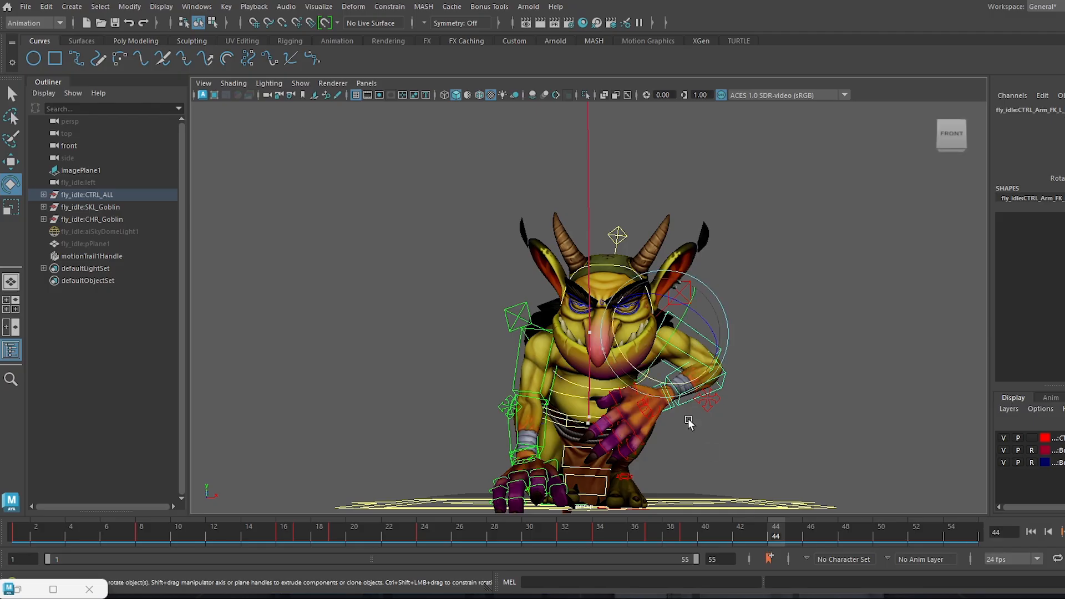
{"action": "left_click_drag", "start_coordinate": [664, 382], "coordinate": [669, 383]}
{"action": "key", "text": "s"}
{"action": "mouse_move", "coordinate": [776, 529]}
{"action": "left_mouse_down"}
{"action": "mouse_move", "coordinate": [714, 531]}
{"action": "mouse_move", "coordinate": [773, 536]}
{"action": "left_mouse_up"}
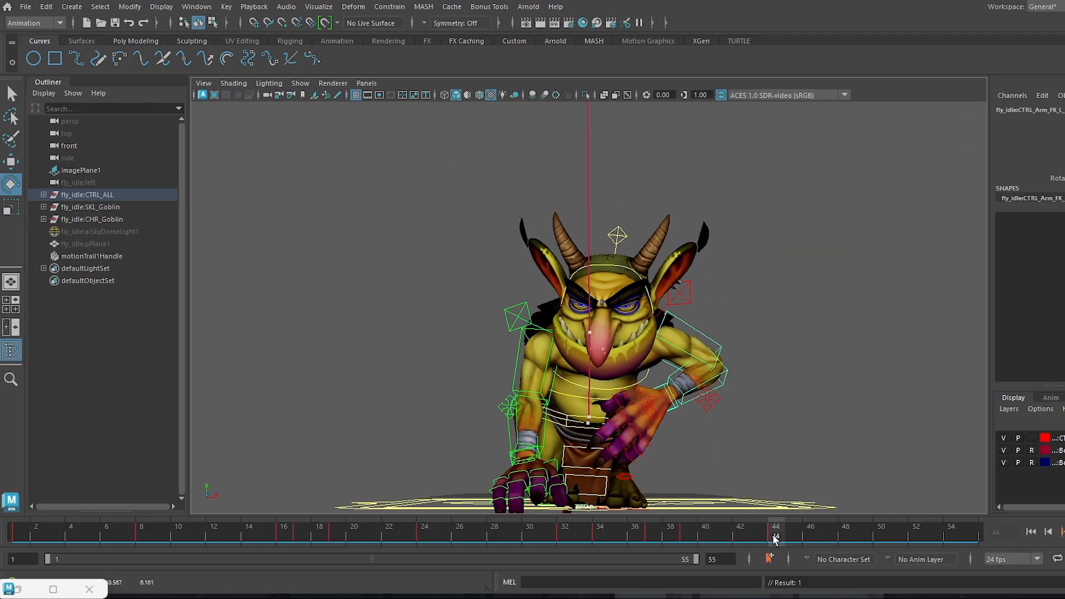
{"action": "left_click", "coordinate": [672, 409]}
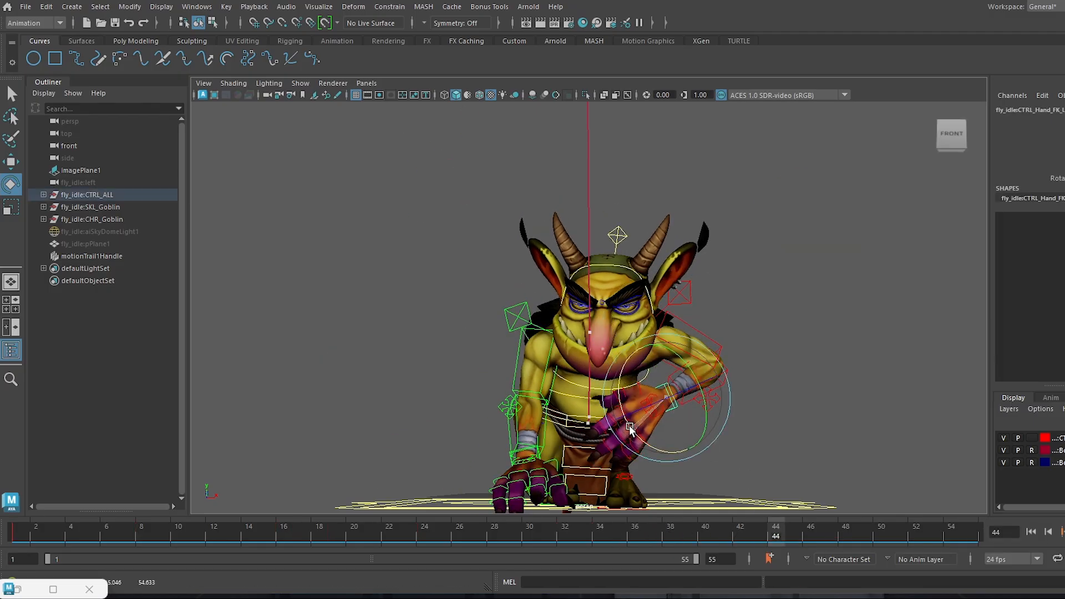
{"action": "left_click_drag", "start_coordinate": [723, 537], "coordinate": [695, 531]}
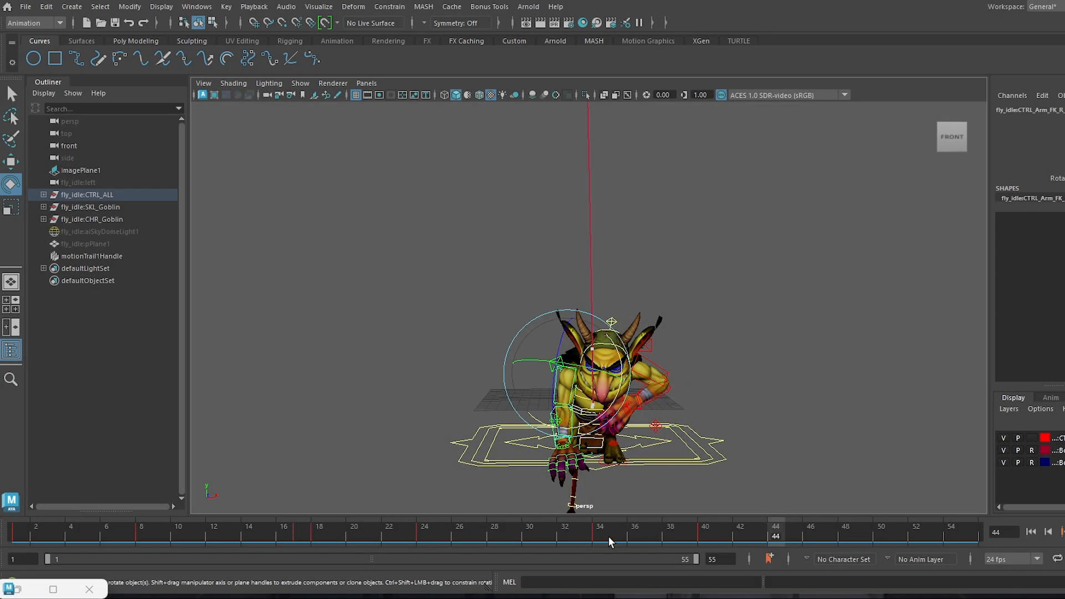
Retime the right arm's crouch key to frame 42 and scrub the landing from the side.
{"action": "left_click_drag", "start_coordinate": [609, 536], "coordinate": [739, 536]}
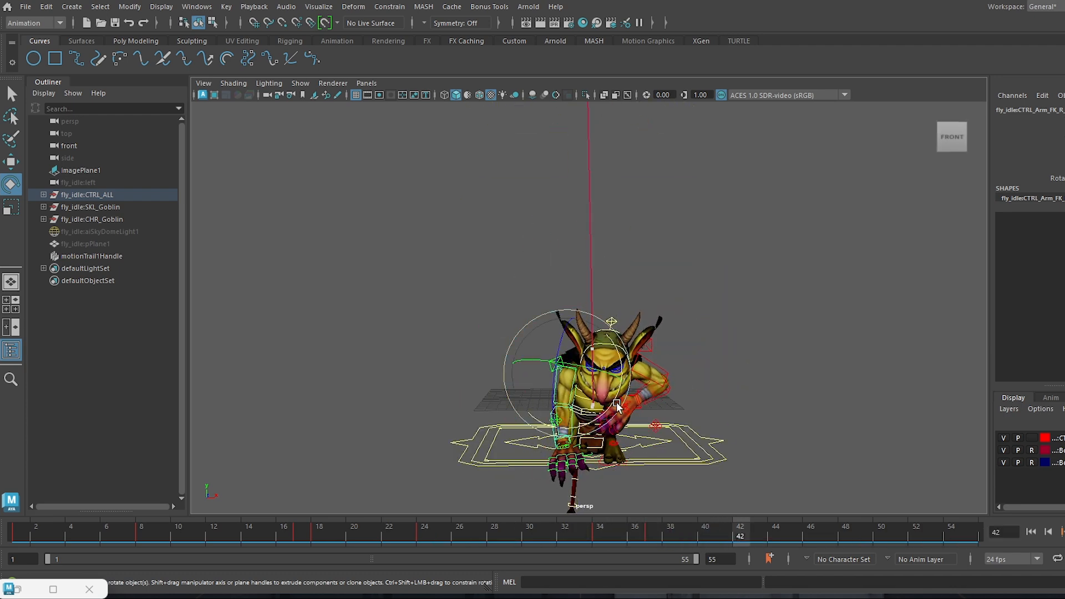
{"action": "left_click", "coordinate": [664, 537]}
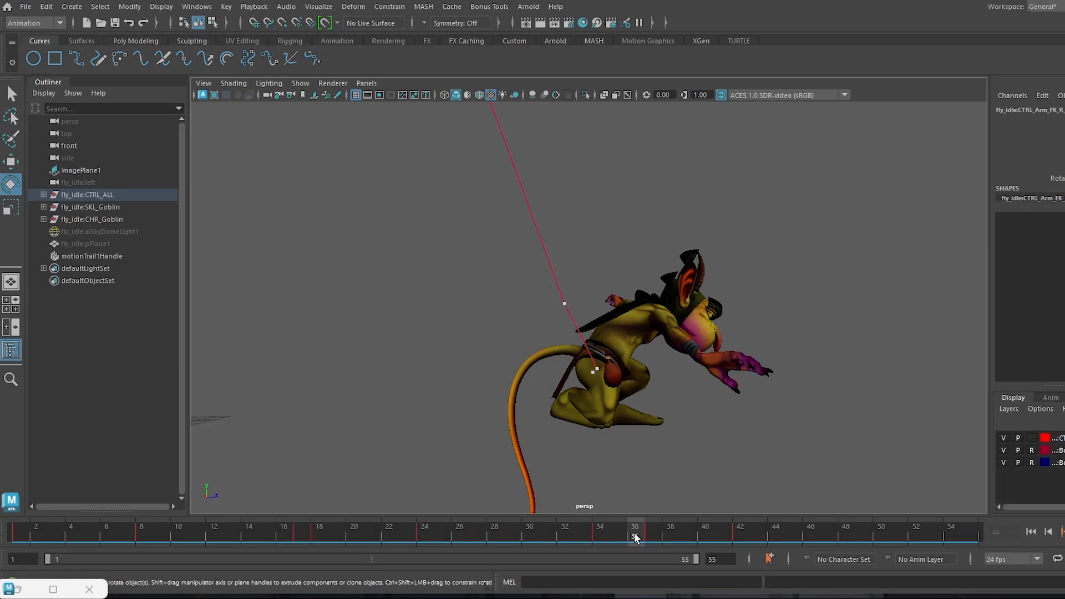
{"action": "left_click_drag", "start_coordinate": [635, 538], "coordinate": [740, 538]}
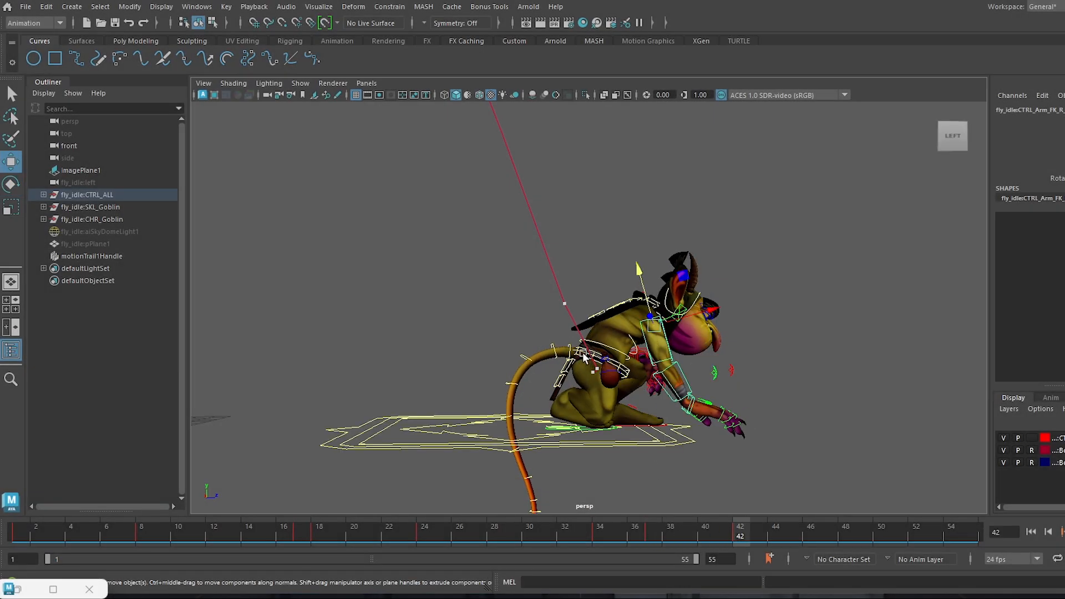
Reposition the pelvis around frame 36 of the landing and review the crouch from other angles.
{"action": "left_click", "coordinate": [577, 355]}
{"action": "left_click_drag", "start_coordinate": [570, 531], "coordinate": [632, 541]}
{"action": "left_click_drag", "start_coordinate": [622, 352], "coordinate": [617, 363]}
{"action": "left_click_drag", "start_coordinate": [516, 544], "coordinate": [568, 541]}
{"action": "left_click_drag", "start_coordinate": [579, 285], "coordinate": [611, 289]}
{"action": "scroll", "coordinate": [635, 460], "scroll_direction": "down", "scroll_amount": 5}
{"action": "key", "text": "alt+1"}
{"action": "mouse_move", "coordinate": [597, 522]}
{"action": "left_mouse_down"}
{"action": "mouse_move", "coordinate": [691, 522]}
{"action": "mouse_move", "coordinate": [569, 523]}
{"action": "mouse_move", "coordinate": [597, 528]}
{"action": "left_mouse_up"}
{"action": "left_click_drag", "start_coordinate": [674, 406], "coordinate": [638, 331], "text": "alt"}
{"action": "key", "text": "e"}
{"action": "left_click_drag", "start_coordinate": [638, 332], "coordinate": [670, 358], "text": "alt"}
Switch the right arm from FK to IK at frame 38.
{"action": "left_click_drag", "start_coordinate": [599, 528], "coordinate": [694, 529]}
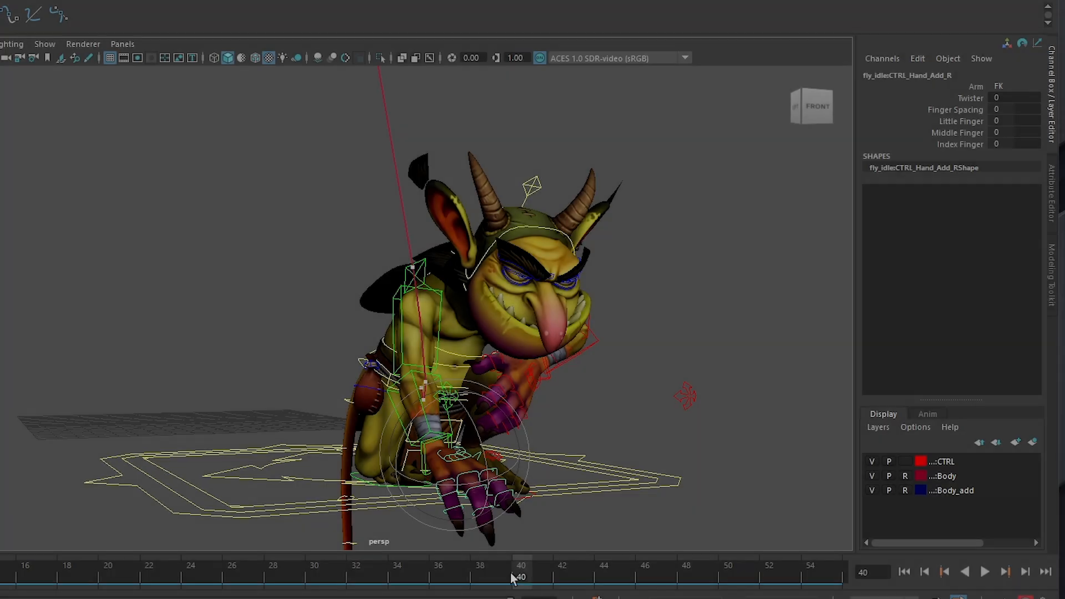
{"action": "left_click_drag", "start_coordinate": [511, 573], "coordinate": [477, 577]}
{"action": "left_click", "coordinate": [1004, 85]}
{"action": "left_click", "coordinate": [1018, 104]}
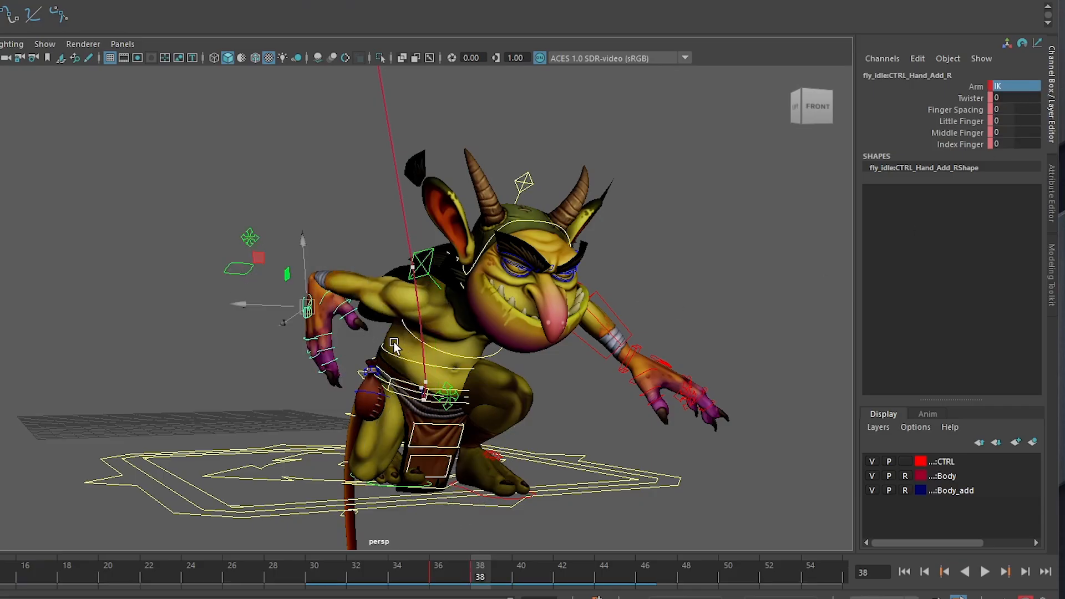
Move the right hand's IK control to plant the hand in front of the body at frame 38 and key it.
{"action": "left_click", "coordinate": [234, 271]}
{"action": "left_click_drag", "start_coordinate": [239, 271], "coordinate": [475, 358]}
{"action": "left_click_drag", "start_coordinate": [474, 359], "coordinate": [425, 425], "text": "alt"}
{"action": "left_click_drag", "start_coordinate": [425, 425], "coordinate": [520, 510], "text": "alt"}
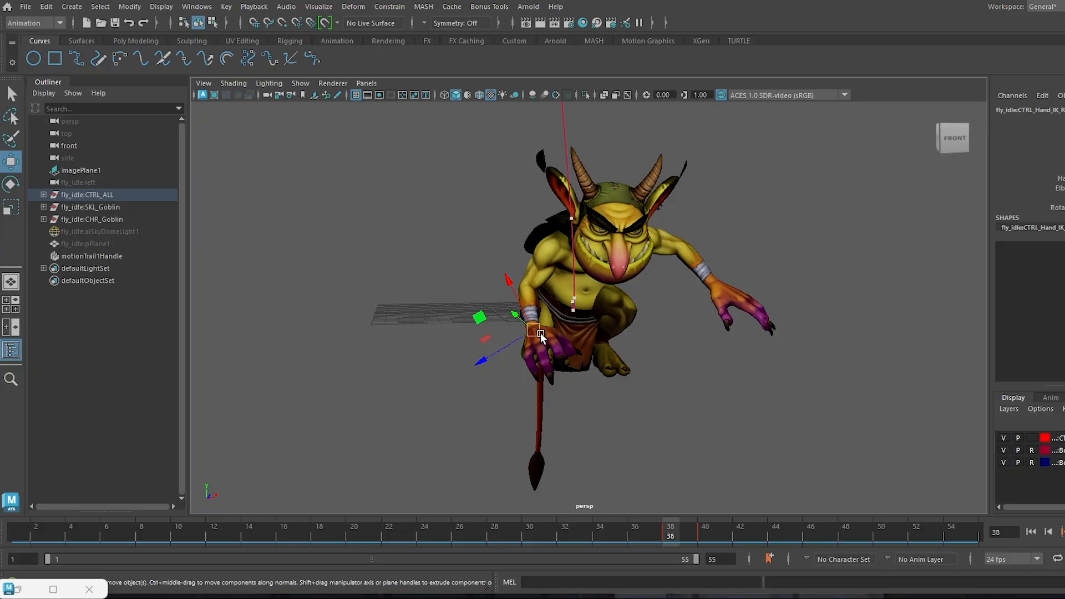
{"action": "left_click", "coordinate": [538, 345]}
{"action": "left_click", "coordinate": [659, 527]}
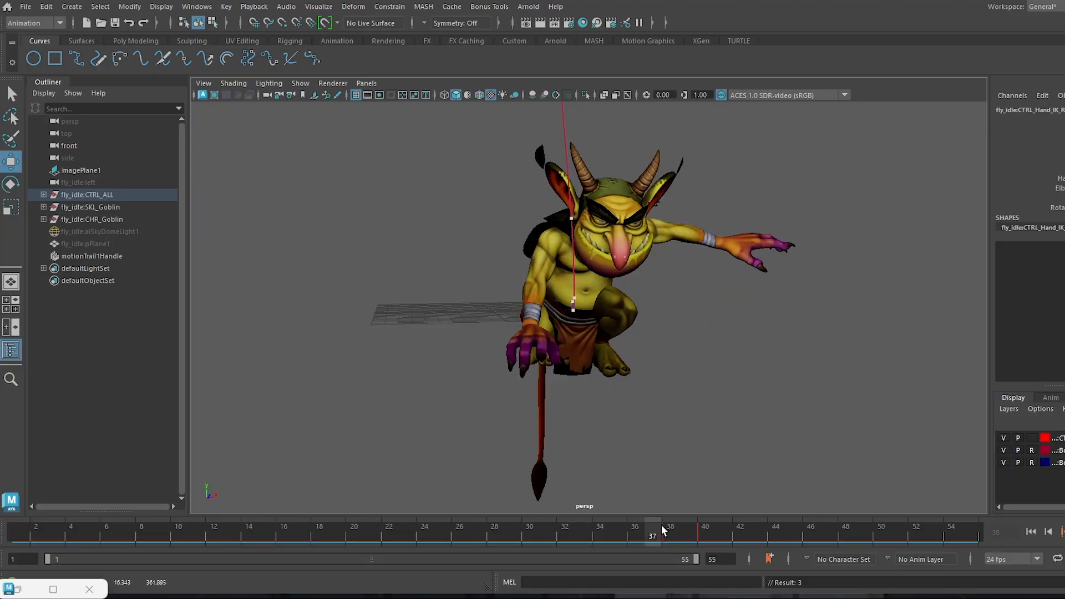
{"action": "left_click_drag", "start_coordinate": [576, 361], "coordinate": [675, 441], "text": "alt"}
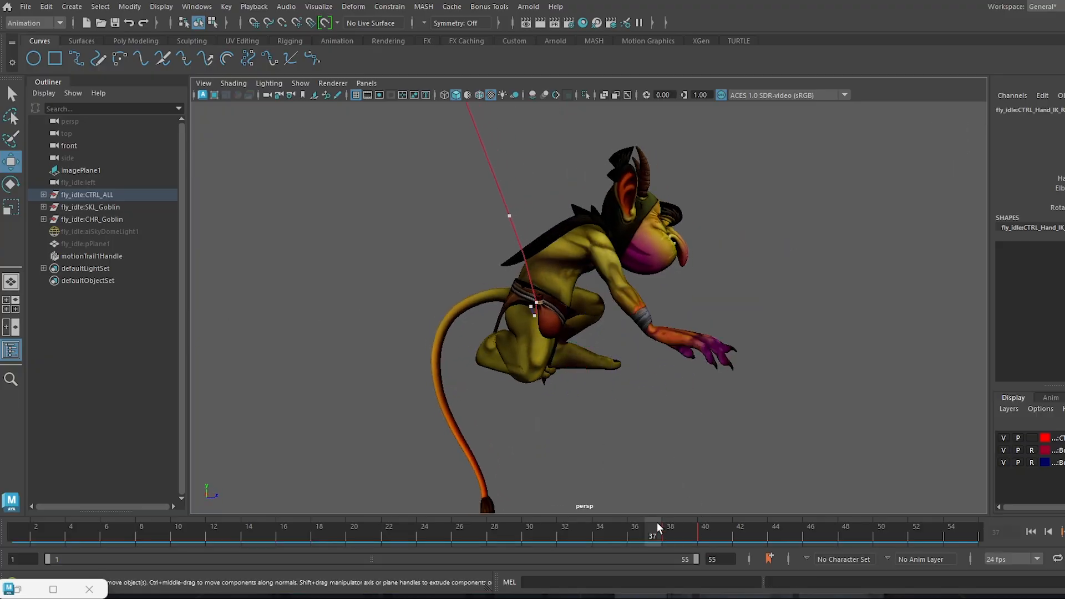
{"action": "left_click_drag", "start_coordinate": [666, 331], "coordinate": [540, 332], "text": "alt"}
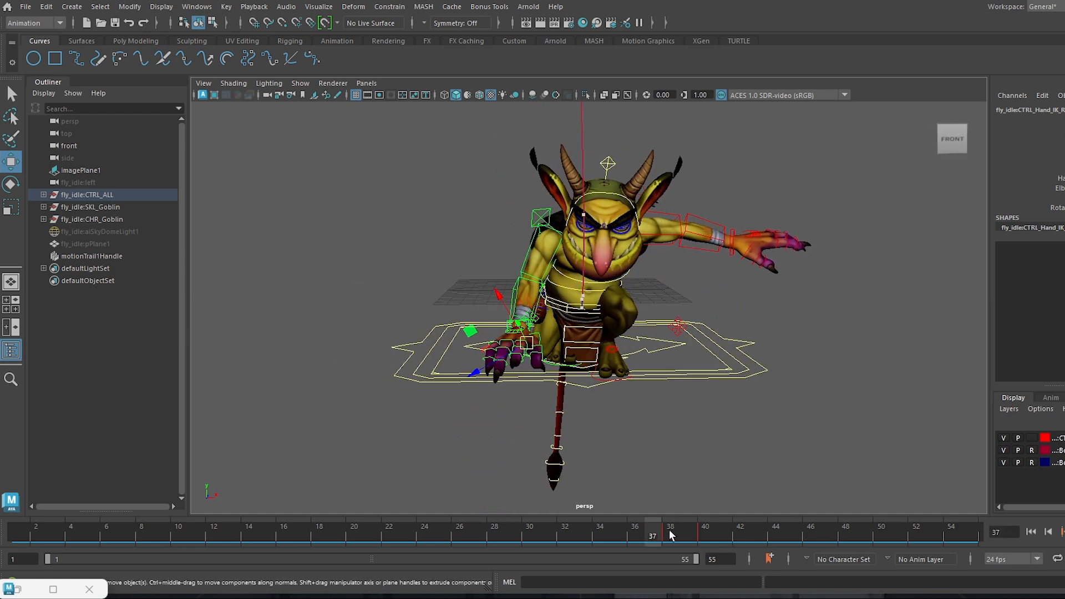
{"action": "left_click", "coordinate": [672, 536]}
Adjust the right elbow's IK control at frame 38 and check the bend in the neighbouring frames.
{"action": "left_click", "coordinate": [481, 312]}
{"action": "left_click_drag", "start_coordinate": [482, 313], "coordinate": [630, 432], "text": "alt"}
{"action": "left_click_drag", "start_coordinate": [751, 415], "coordinate": [524, 331], "text": "alt"}
{"action": "left_click", "coordinate": [681, 532]}
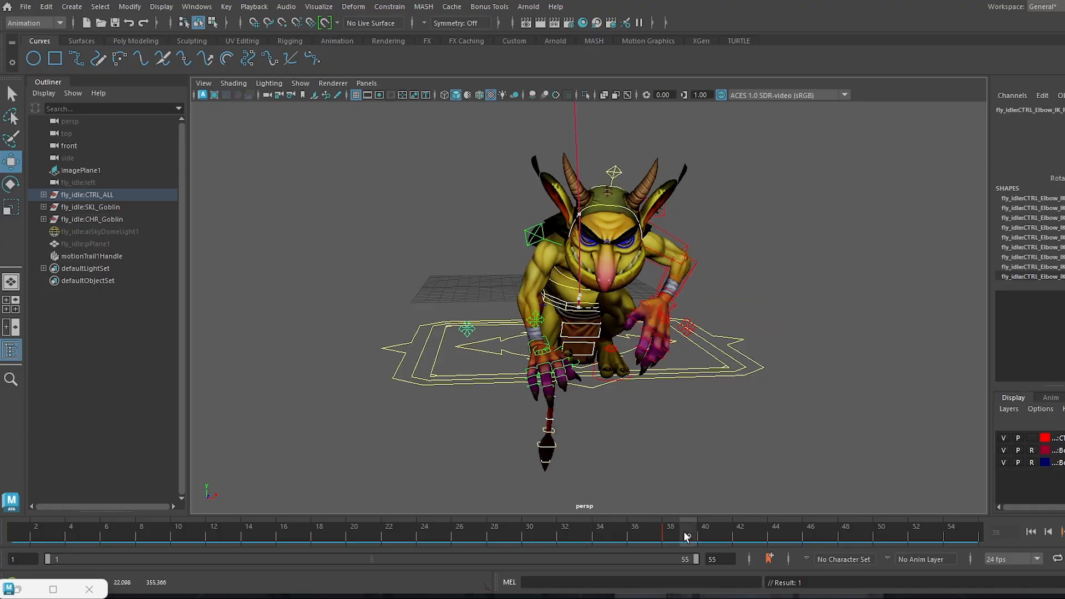
Rotate the spine control CTRL_Spine_2 around frame 36 to adjust the torso's lean in the landing.
{"action": "left_click", "coordinate": [699, 534]}
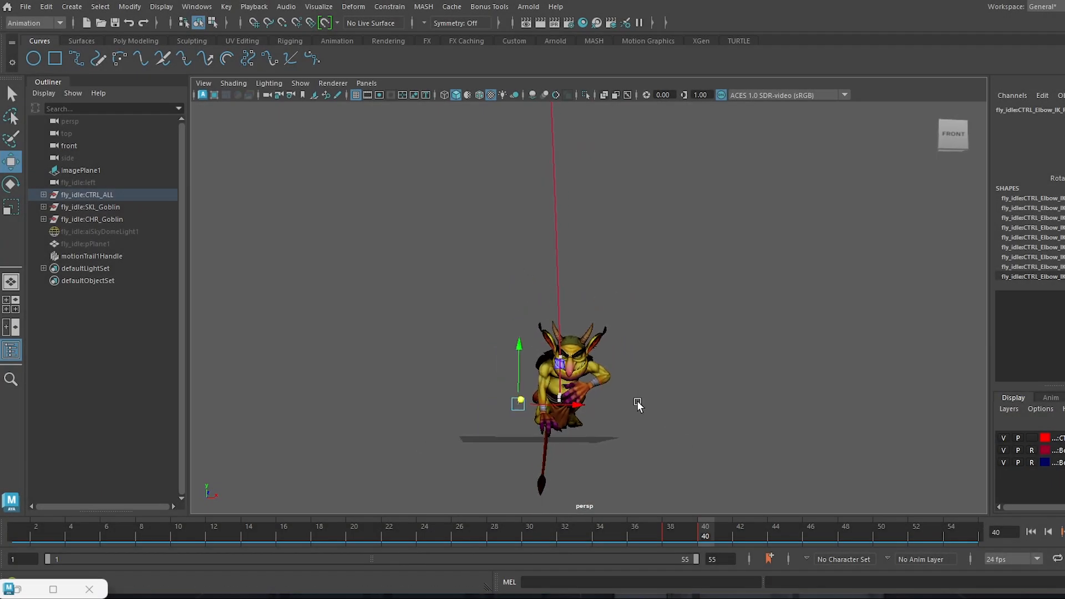
{"action": "left_click_drag", "start_coordinate": [637, 401], "coordinate": [625, 402], "text": "alt"}
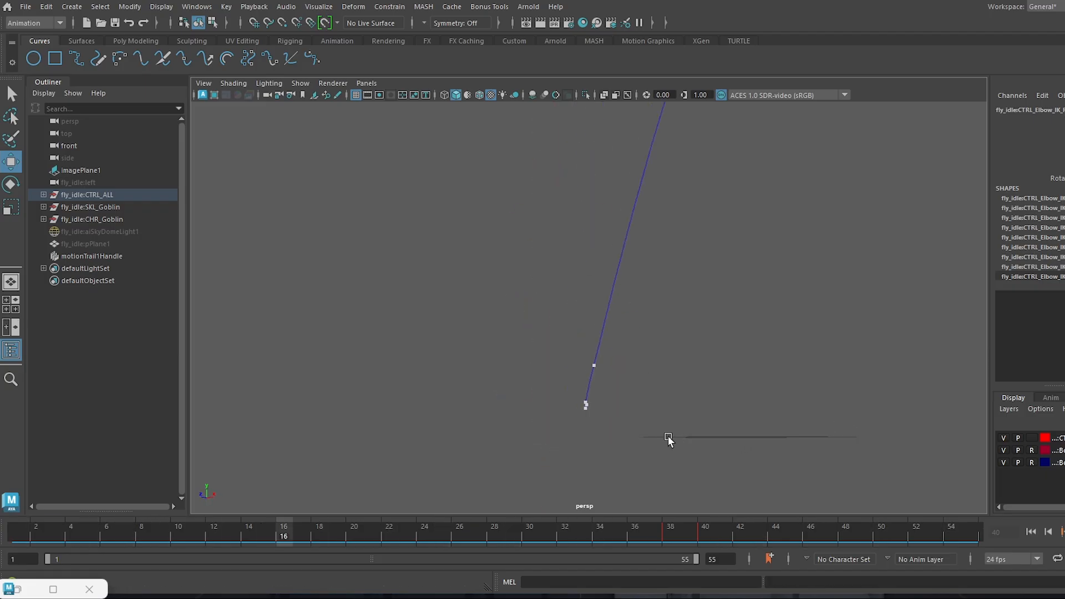
{"action": "left_click", "coordinate": [616, 533]}
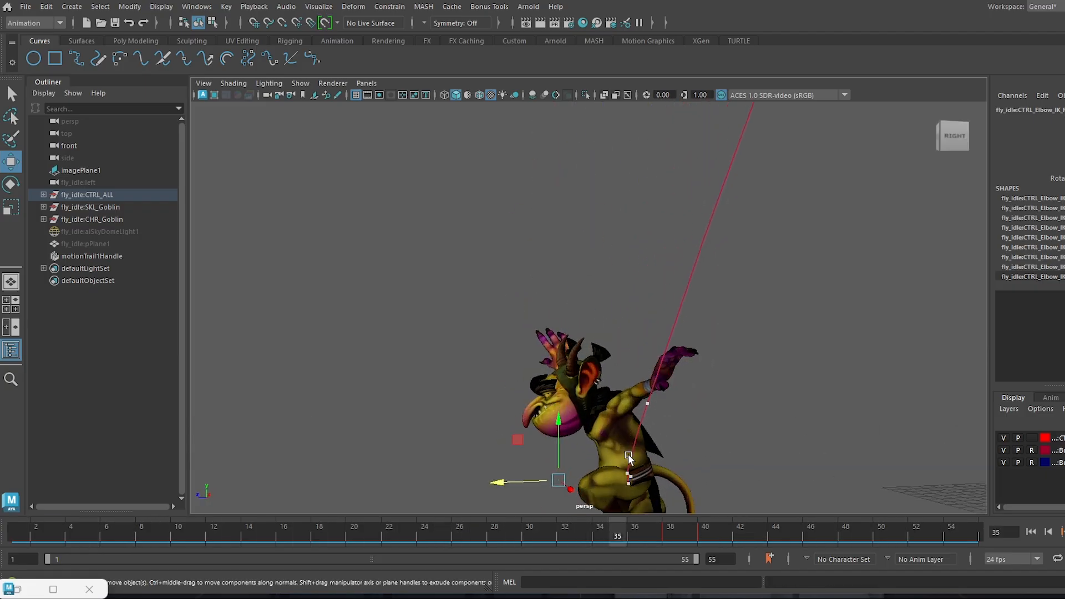
{"action": "left_click", "coordinate": [596, 358]}
{"action": "key", "text": "alt+period"}
{"action": "key", "text": "e"}
{"action": "left_click_drag", "start_coordinate": [537, 334], "coordinate": [542, 297]}
Rotate and key the spine control at frame 40 and adjust its rotation at frame 44.
{"action": "left_click_drag", "start_coordinate": [581, 530], "coordinate": [703, 535]}
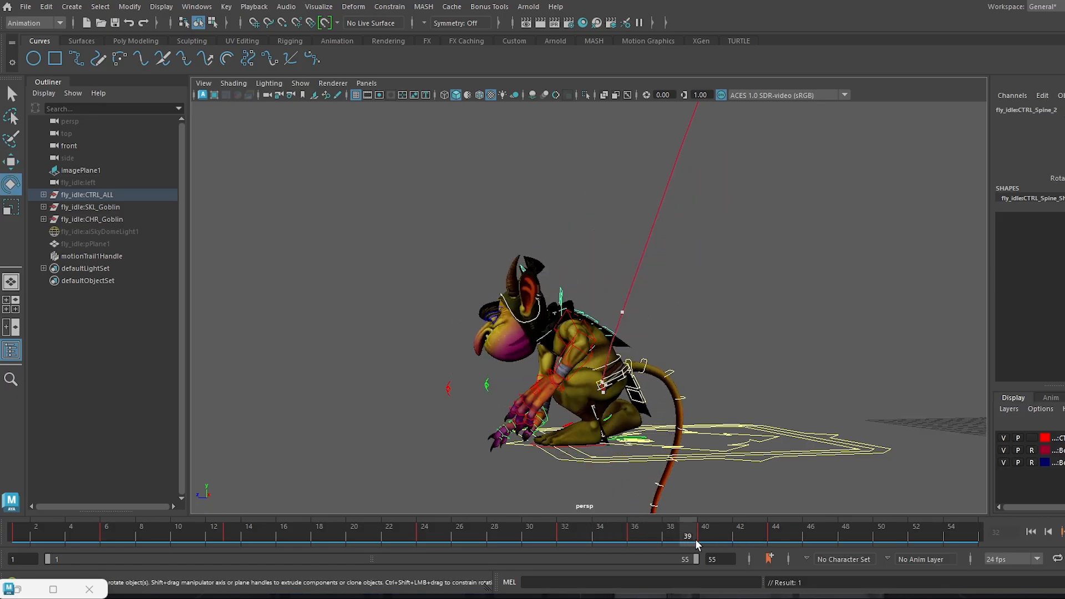
{"action": "mouse_move", "coordinate": [528, 350]}
{"action": "left_mouse_down"}
{"action": "mouse_move", "coordinate": [524, 338]}
{"action": "mouse_move", "coordinate": [528, 356]}
{"action": "left_mouse_up"}
{"action": "key", "text": "s"}
{"action": "left_click_drag", "start_coordinate": [638, 533], "coordinate": [774, 545]}
{"action": "left_click_drag", "start_coordinate": [524, 369], "coordinate": [526, 350]}
Rotate the head control at frames 36 and 40 to refine the head tilt during the landing.
{"action": "left_click_drag", "start_coordinate": [527, 355], "coordinate": [572, 367], "text": "alt"}
{"action": "left_click", "coordinate": [571, 288]}
{"action": "left_click_drag", "start_coordinate": [652, 541], "coordinate": [566, 535]}
{"action": "left_click_drag", "start_coordinate": [583, 389], "coordinate": [621, 394], "text": "alt"}
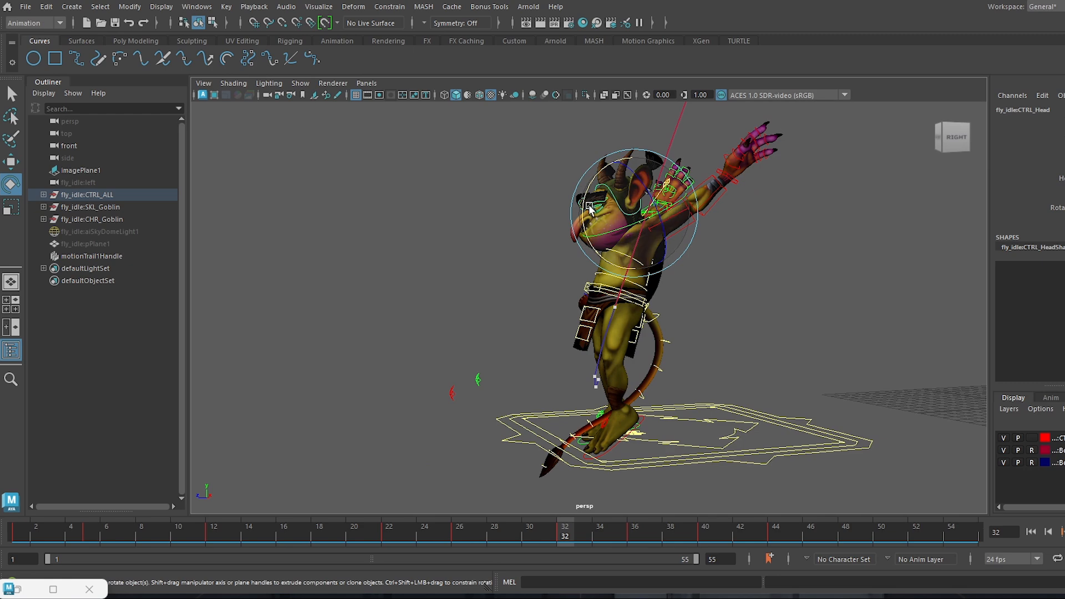
{"action": "key", "text": "alt+1"}
{"action": "left_click_drag", "start_coordinate": [590, 539], "coordinate": [636, 533]}
{"action": "left_click_drag", "start_coordinate": [525, 268], "coordinate": [530, 281]}
{"action": "left_click_drag", "start_coordinate": [603, 524], "coordinate": [702, 527]}
{"action": "left_click_drag", "start_coordinate": [479, 328], "coordinate": [484, 339]}
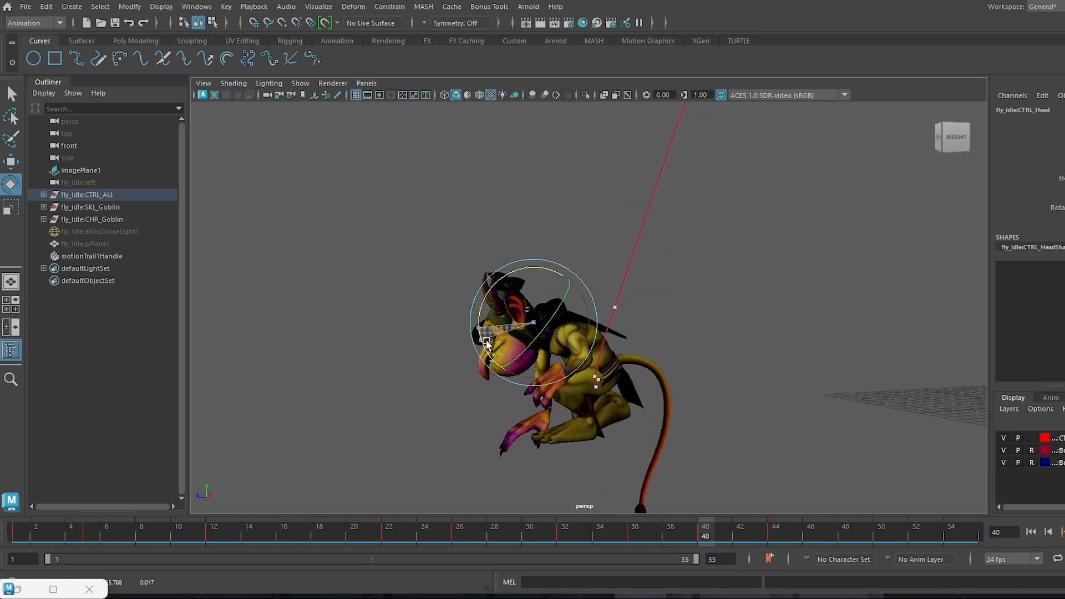
{"action": "left_click", "coordinate": [646, 536]}
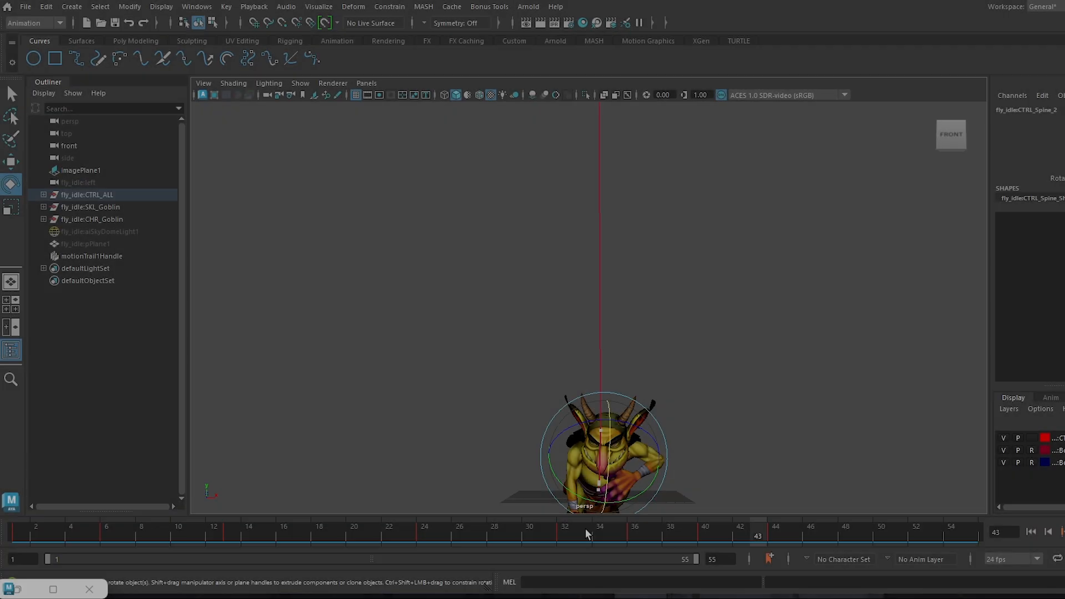
Delete the Rotate X key at frame 34 on the right upper arm's FK control in the Graph Editor.
{"action": "left_click_drag", "start_coordinate": [584, 528], "coordinate": [590, 524]}
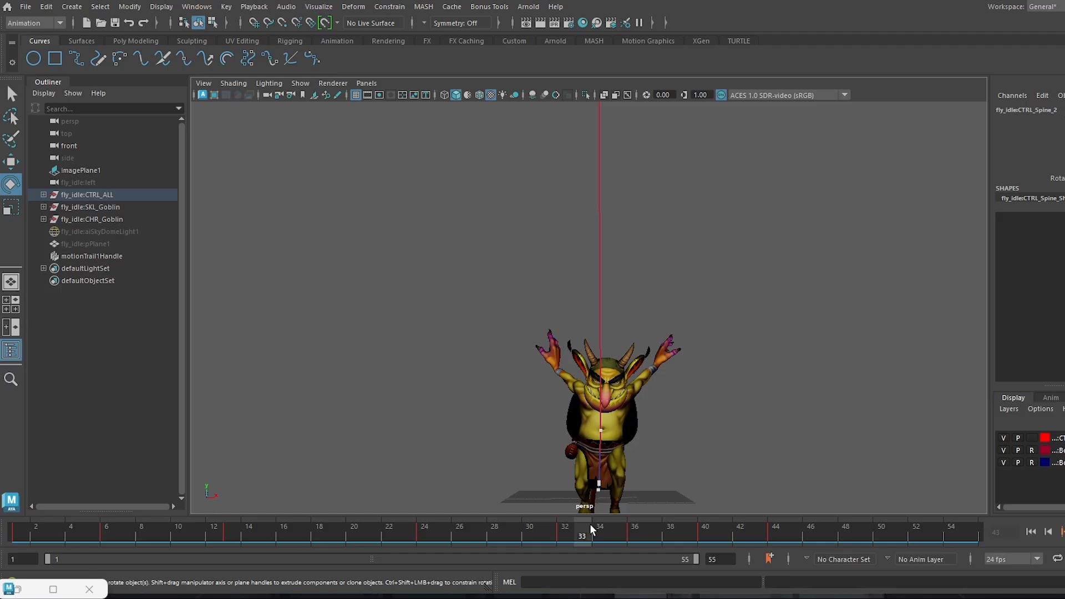
{"action": "left_click_drag", "start_coordinate": [526, 405], "coordinate": [536, 418], "text": "alt"}
{"action": "left_click", "coordinate": [481, 366]}
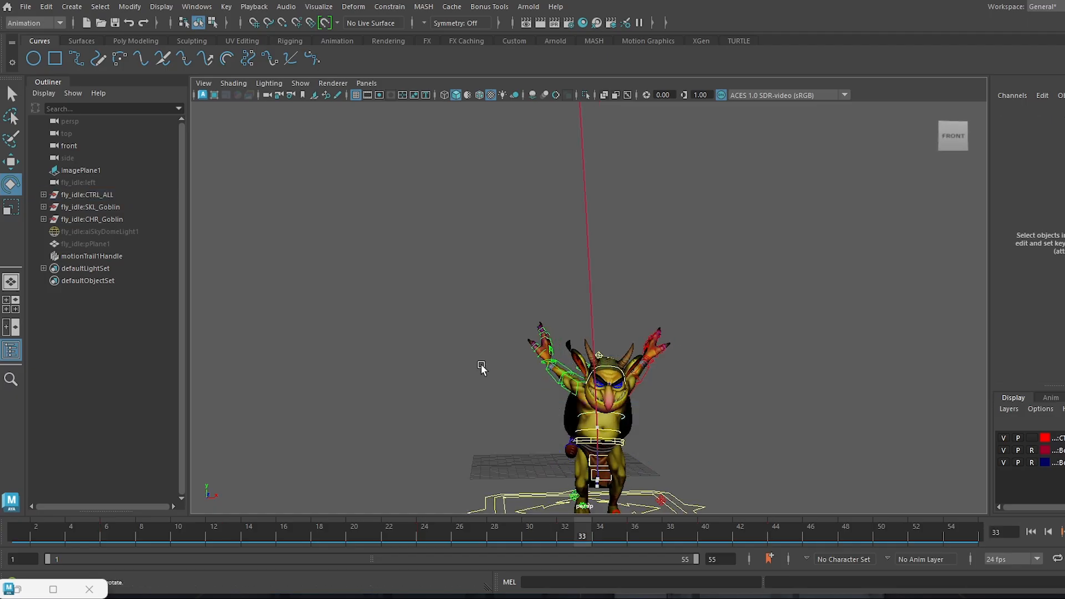
{"action": "left_click", "coordinate": [578, 382]}
{"action": "left_click_drag", "start_coordinate": [535, 530], "coordinate": [636, 536]}
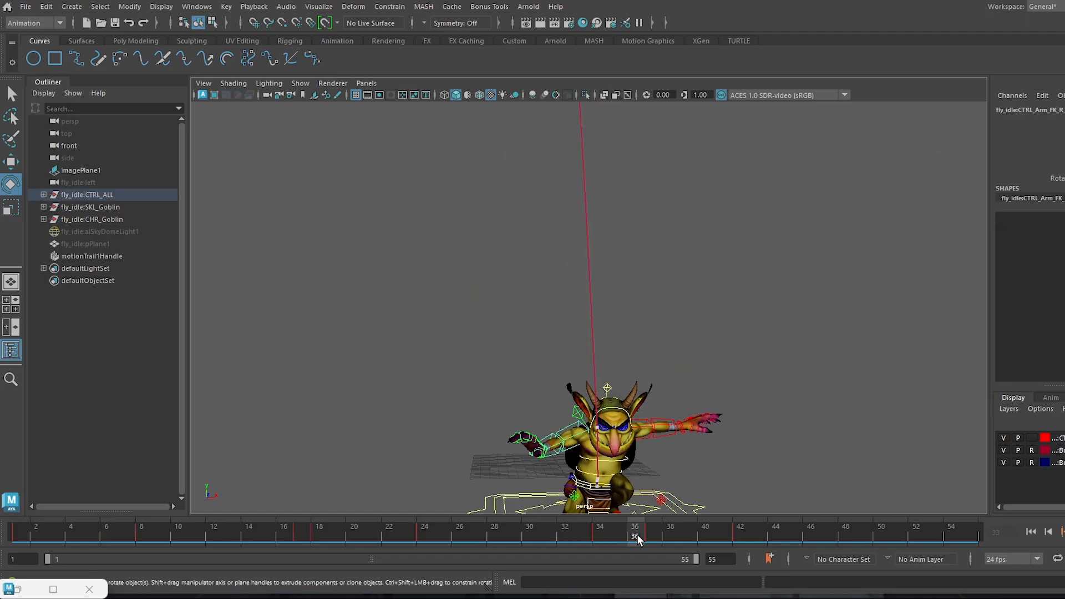
{"action": "left_click", "coordinate": [30, 589]}
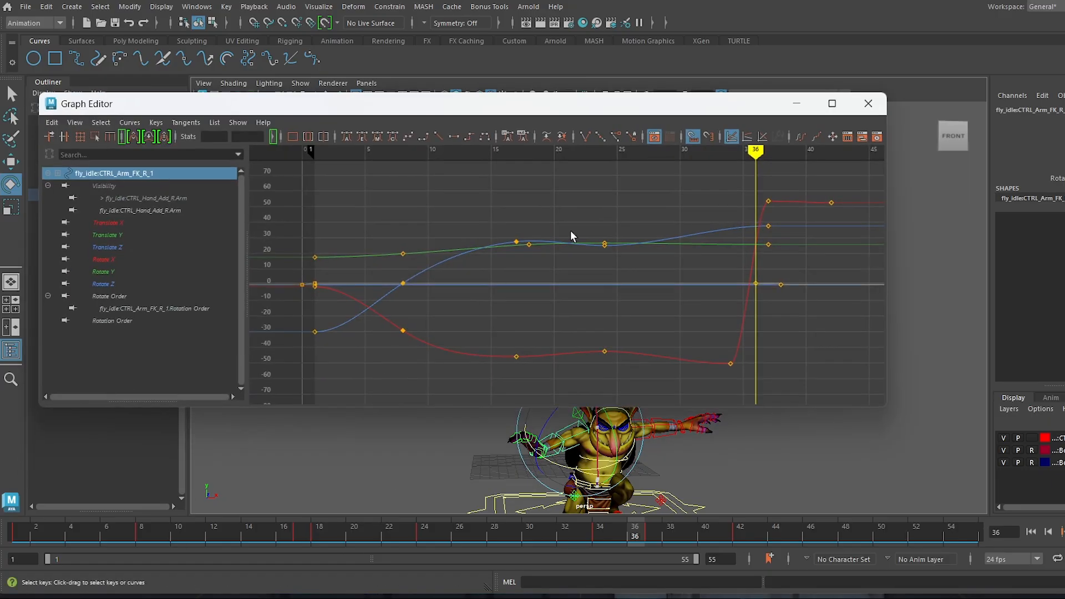
{"action": "left_click_drag", "start_coordinate": [716, 325], "coordinate": [749, 381]}
{"action": "key", "text": "Delete"}
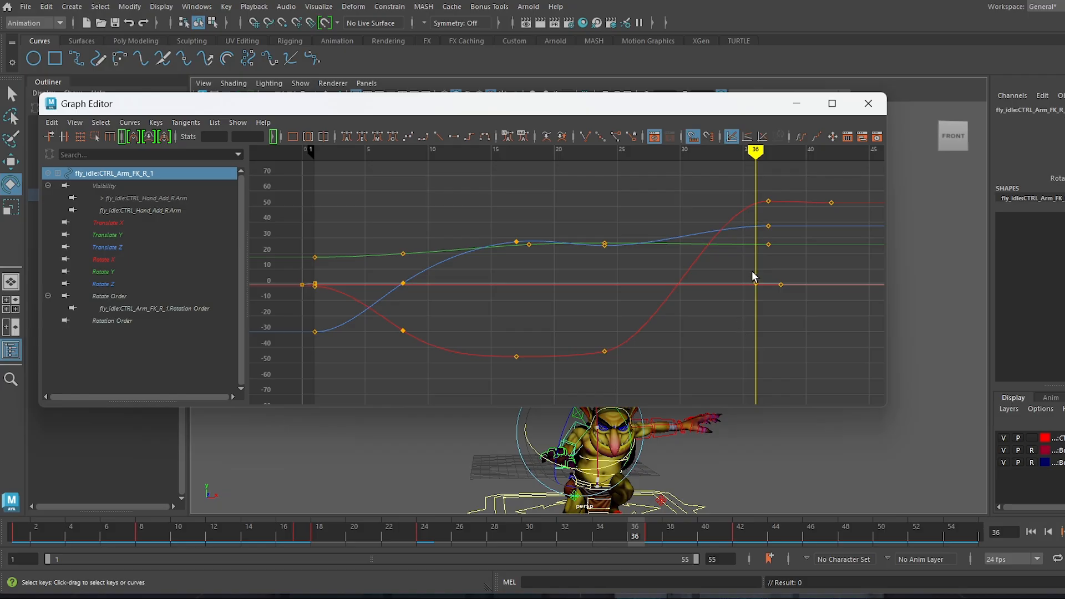
{"action": "left_click", "coordinate": [799, 105]}
Delete the Rotate Y keys at frames 8 and 19 on the left upper arm's FK control.
{"action": "left_click_drag", "start_coordinate": [635, 530], "coordinate": [637, 502]}
{"action": "key", "text": "alt+1"}
{"action": "middle_click_drag", "start_coordinate": [713, 424], "coordinate": [688, 329], "text": "alt"}
{"action": "left_click_drag", "start_coordinate": [717, 407], "coordinate": [712, 427], "text": "alt"}
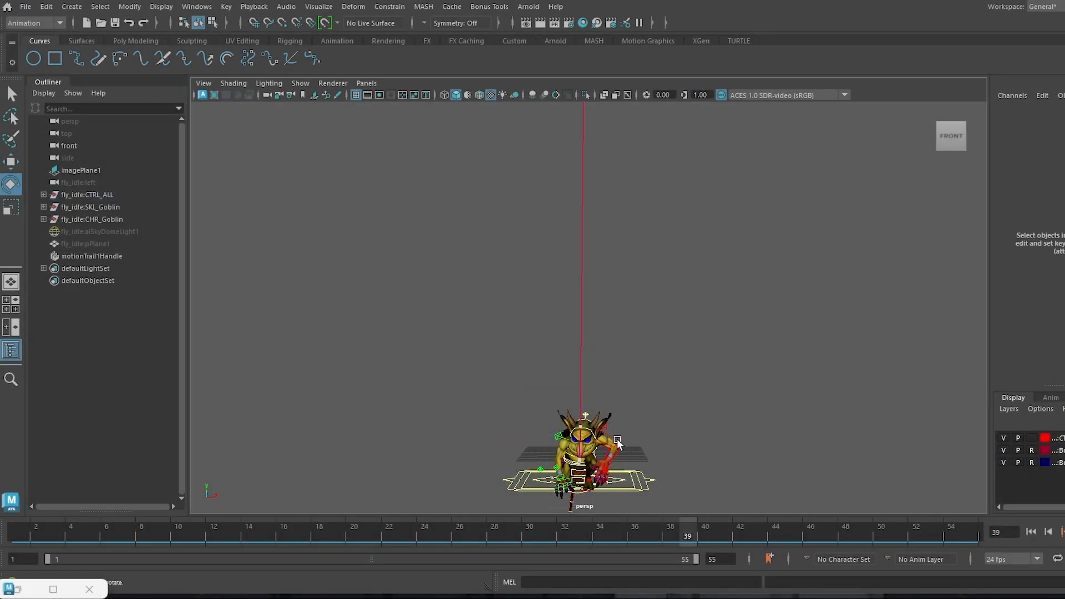
{"action": "left_click", "coordinate": [614, 440]}
{"action": "left_click", "coordinate": [676, 392]}
{"action": "left_click", "coordinate": [604, 439]}
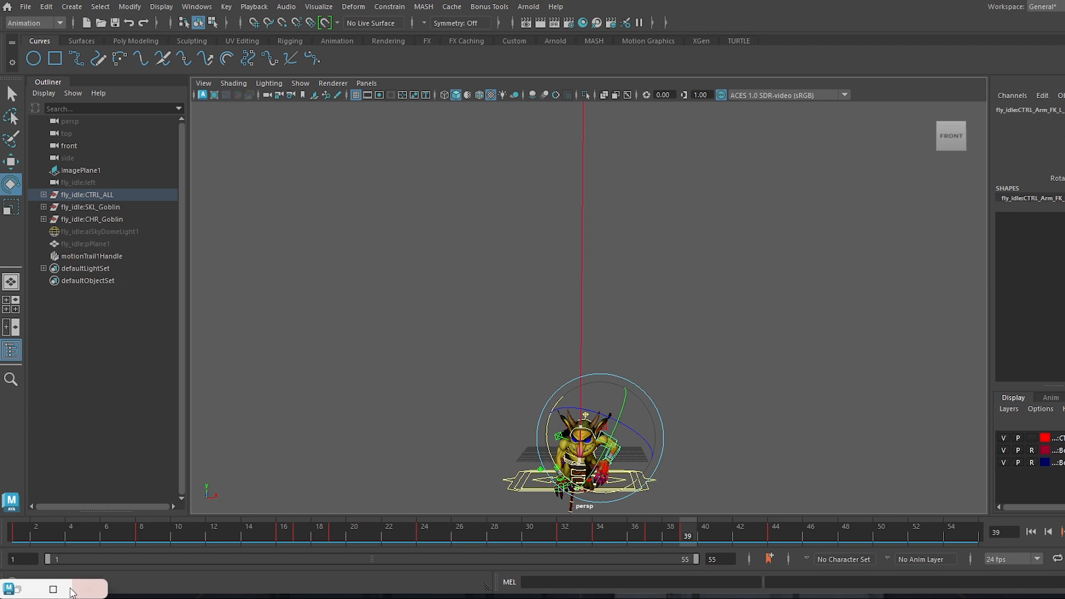
{"action": "left_click", "coordinate": [16, 590]}
{"action": "key", "text": "Delete"}
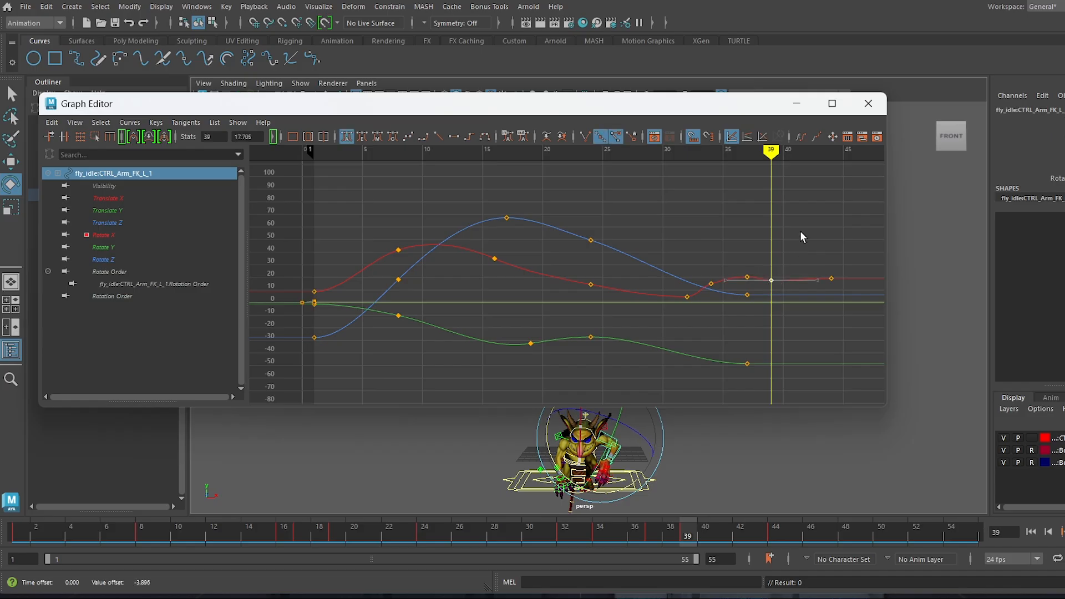
{"action": "key", "text": "Delete"}
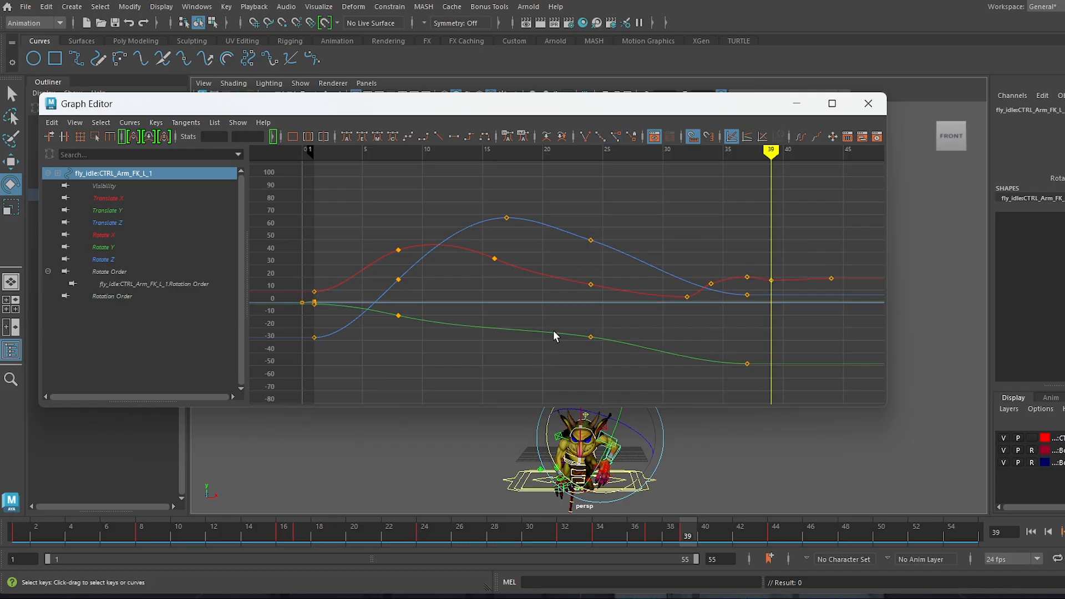
{"action": "left_click_drag", "start_coordinate": [445, 323], "coordinate": [445, 313]}
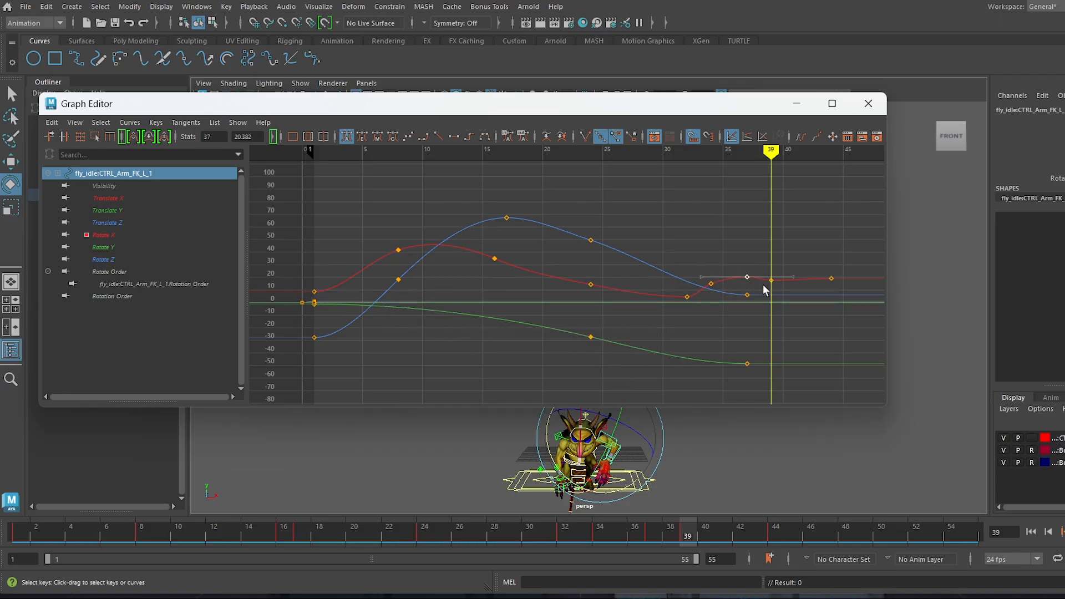
Smooth the left upper arm's Rotate X curve by removing keys at frames 24, 34 and 37 and lowering frame 39 to about 15.76.
{"action": "left_click", "coordinate": [591, 284]}
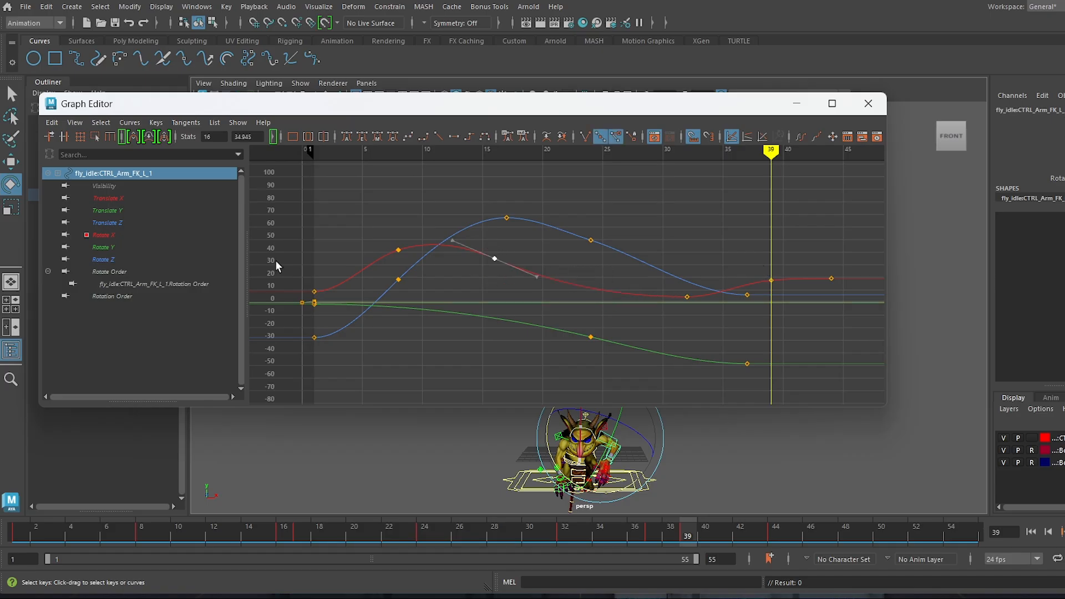
{"action": "left_click", "coordinate": [112, 239]}
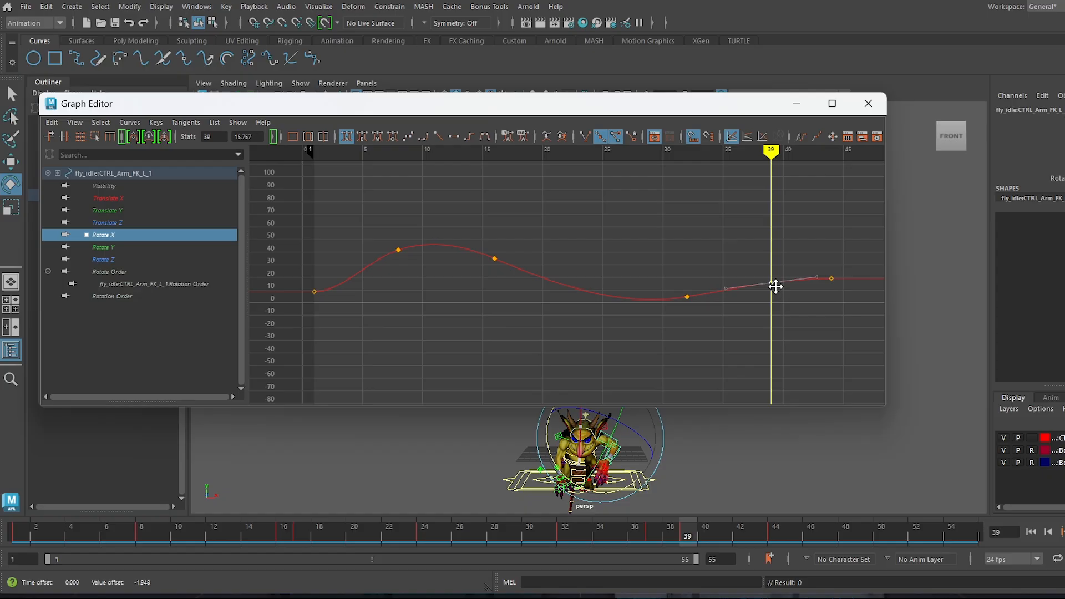
{"action": "left_click", "coordinate": [798, 105]}
Delete the Rotate Y keys at frames 37 and 34 on the left forearm control CTRL_Arm_FK_L_2.
{"action": "left_click", "coordinate": [631, 429]}
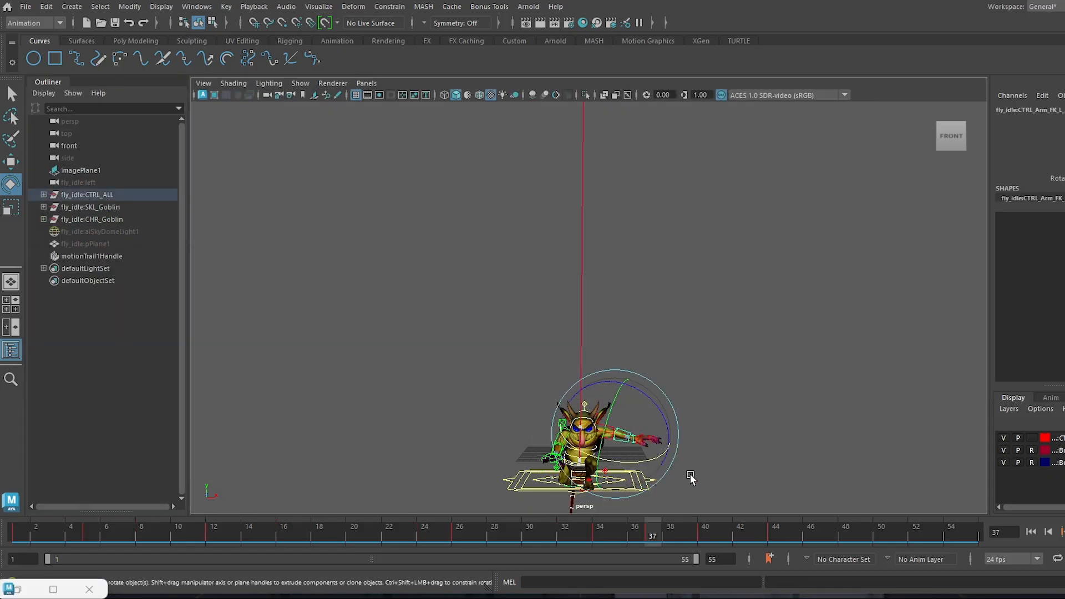
{"action": "left_click", "coordinate": [33, 592]}
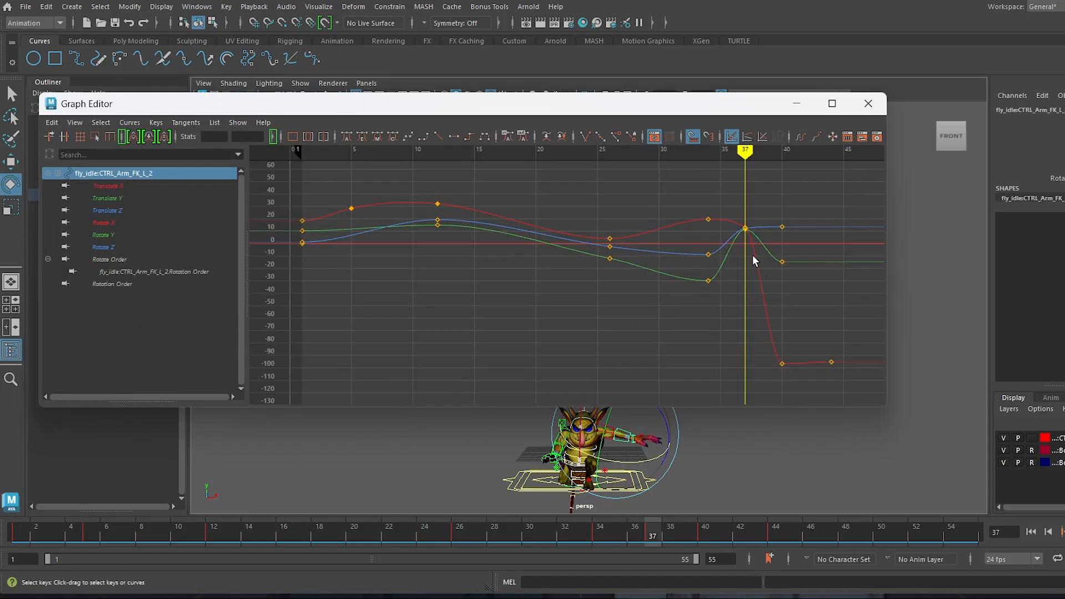
{"action": "left_click", "coordinate": [111, 235]}
{"action": "left_click_drag", "start_coordinate": [729, 187], "coordinate": [758, 244]}
{"action": "key", "text": "Delete"}
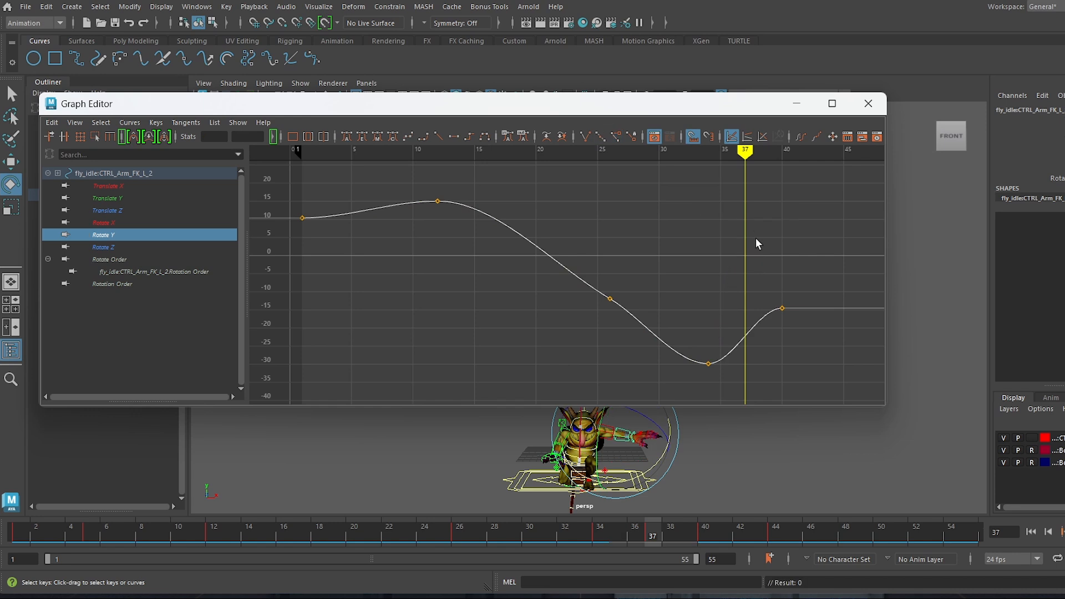
{"action": "left_click_drag", "start_coordinate": [737, 400], "coordinate": [738, 399]}
{"action": "left_click_drag", "start_coordinate": [709, 363], "coordinate": [693, 333]}
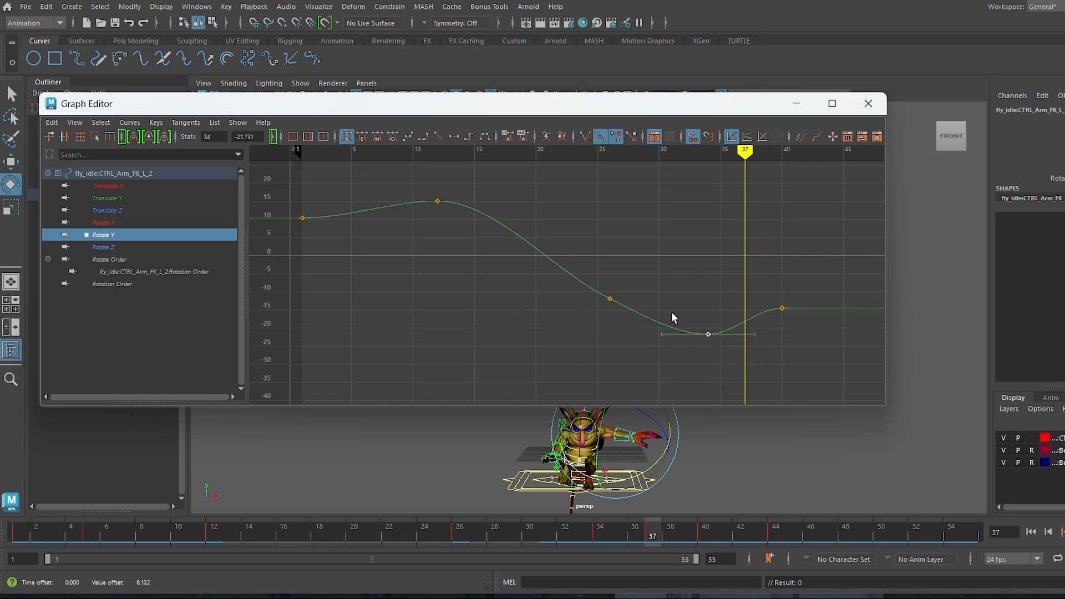
{"action": "key", "text": "Delete"}
Delete the left forearm's Rotate Z keys at frames 34 and 26.
{"action": "left_click", "coordinate": [114, 248]}
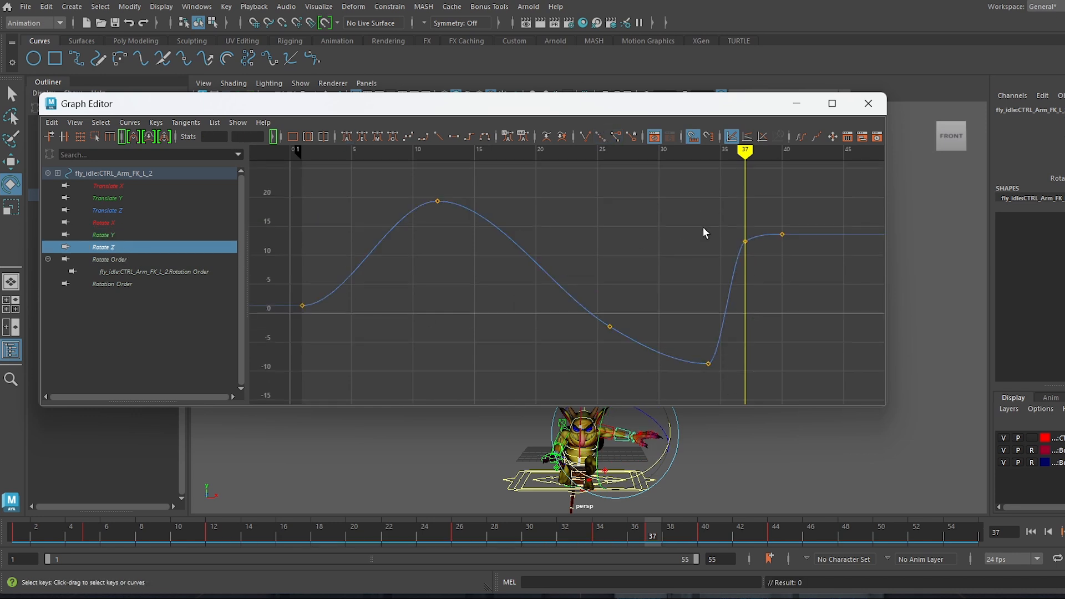
{"action": "left_click_drag", "start_coordinate": [714, 370], "coordinate": [724, 382]}
{"action": "key", "text": "Delete"}
{"action": "left_click_drag", "start_coordinate": [604, 300], "coordinate": [624, 341]}
{"action": "key", "text": "Delete"}
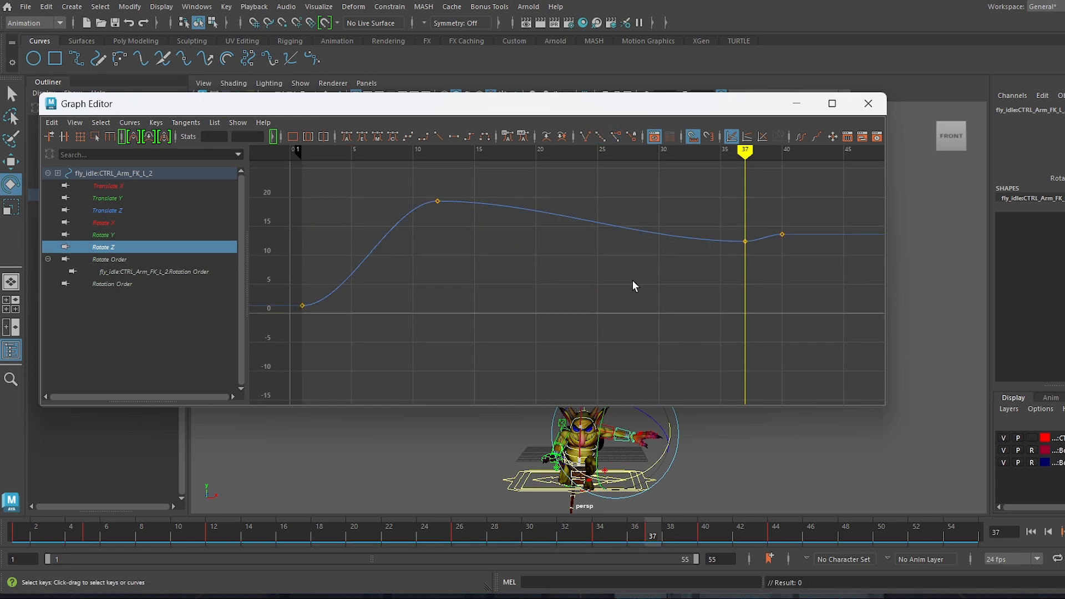
Delete the left forearm's Rotate X keys at frames 34 and 37 and play the animation back.
{"action": "left_click", "coordinate": [124, 223]}
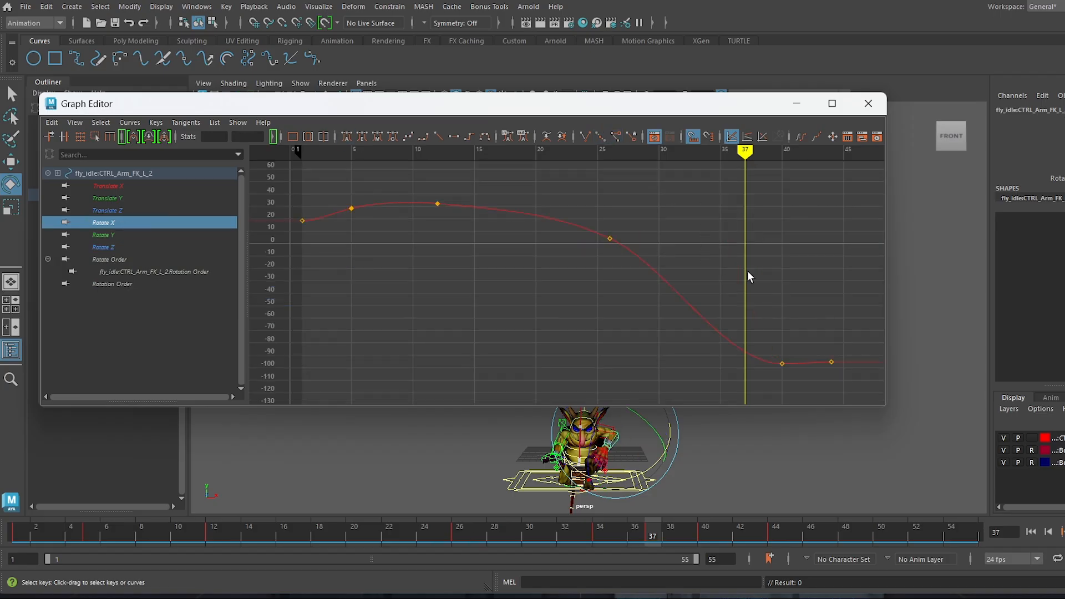
{"action": "left_click", "coordinate": [796, 104]}
{"action": "left_click_drag", "start_coordinate": [621, 524], "coordinate": [714, 534]}
{"action": "key", "text": "alt+v"}
{"action": "left_click", "coordinate": [1031, 531]}
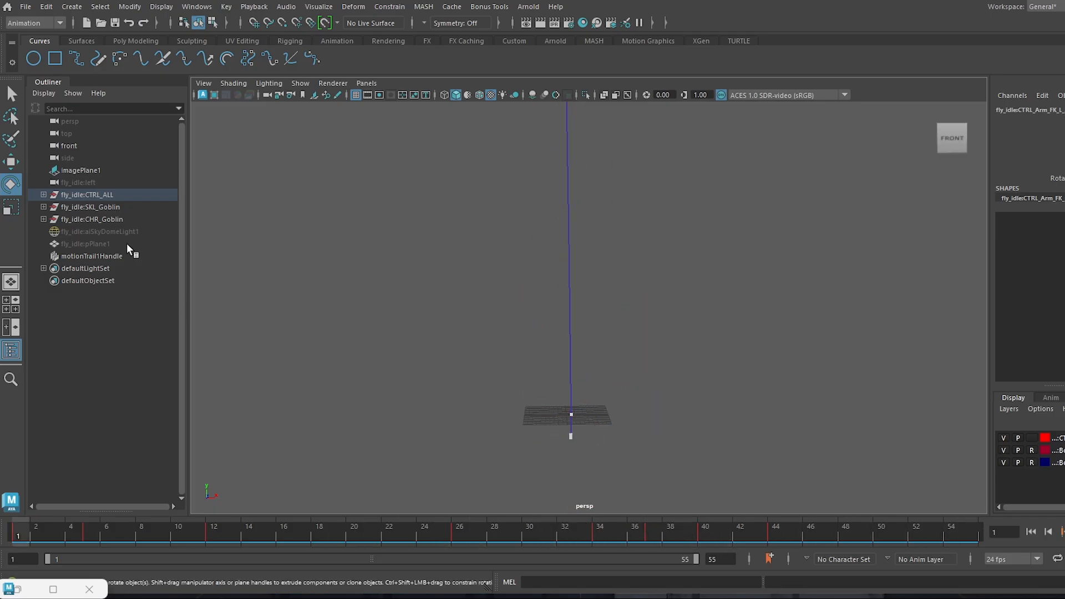
Delete motionTrail1Handle, hide the viewport grid and review the landing in playback.
{"action": "left_click", "coordinate": [91, 256]}
{"action": "key", "text": "Delete"}
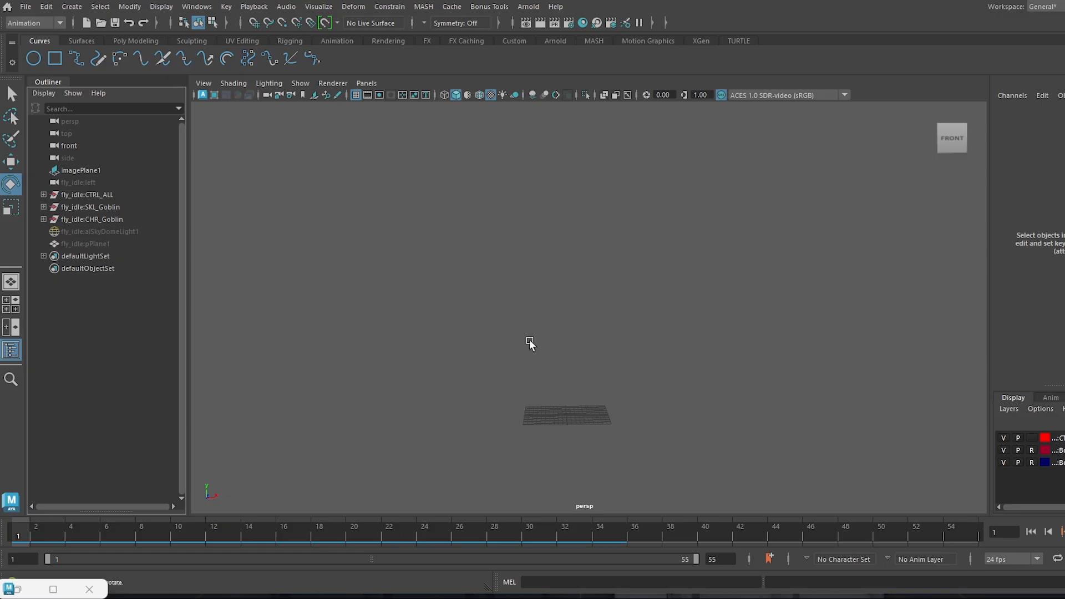
{"action": "left_click", "coordinate": [356, 94]}
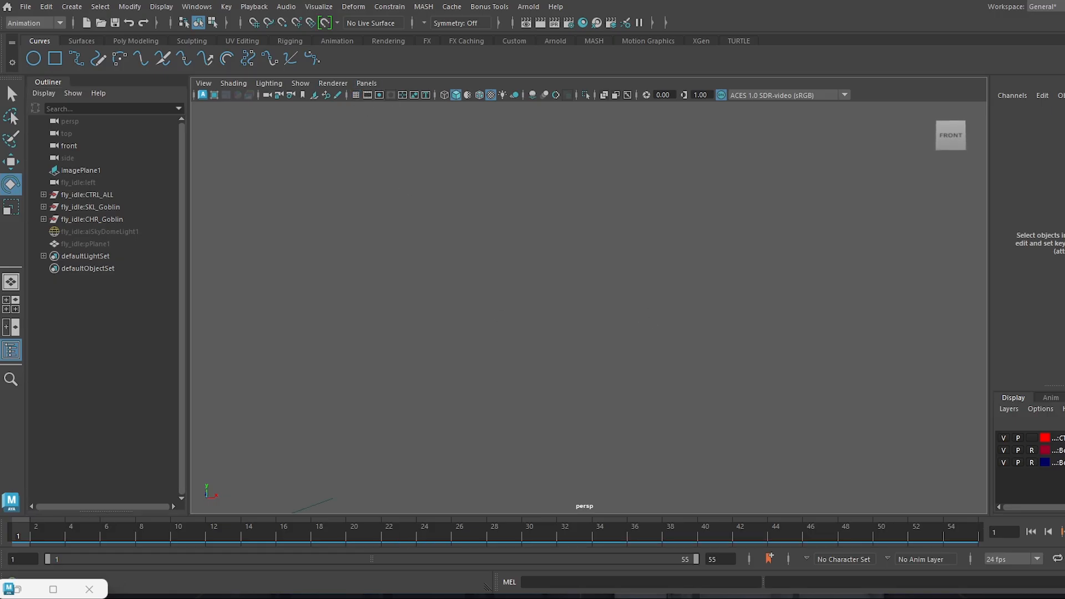
{"action": "key", "text": "alt+v"}
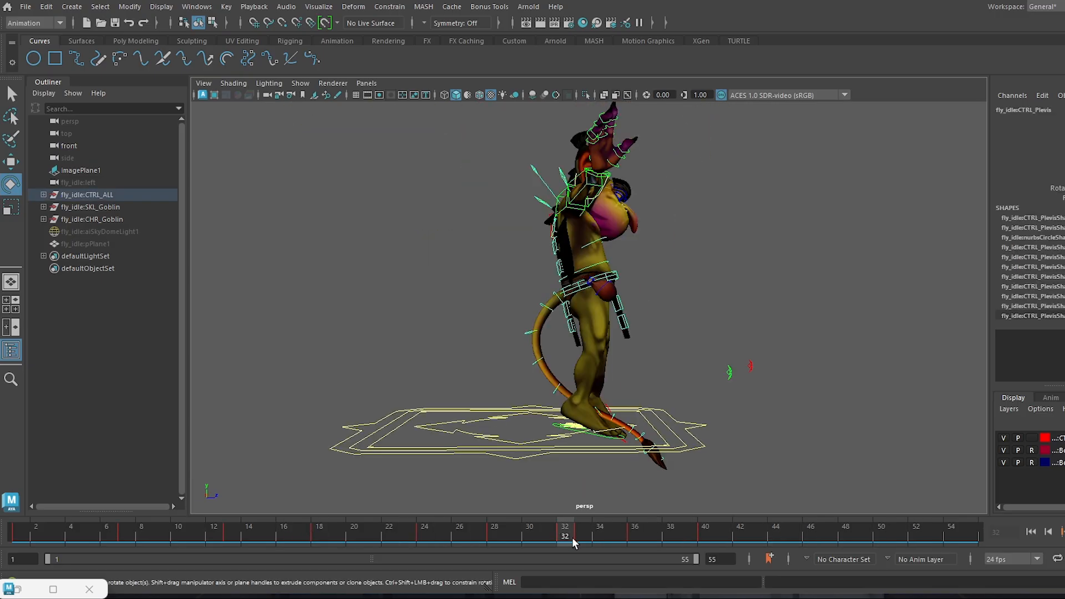
{"action": "mouse_move", "coordinate": [571, 537]}
{"action": "left_mouse_down"}
{"action": "mouse_move", "coordinate": [614, 546]}
{"action": "mouse_move", "coordinate": [571, 531]}
{"action": "mouse_move", "coordinate": [633, 532]}
{"action": "mouse_move", "coordinate": [586, 524]}
{"action": "left_mouse_up"}
{"action": "left_click", "coordinate": [724, 348]}
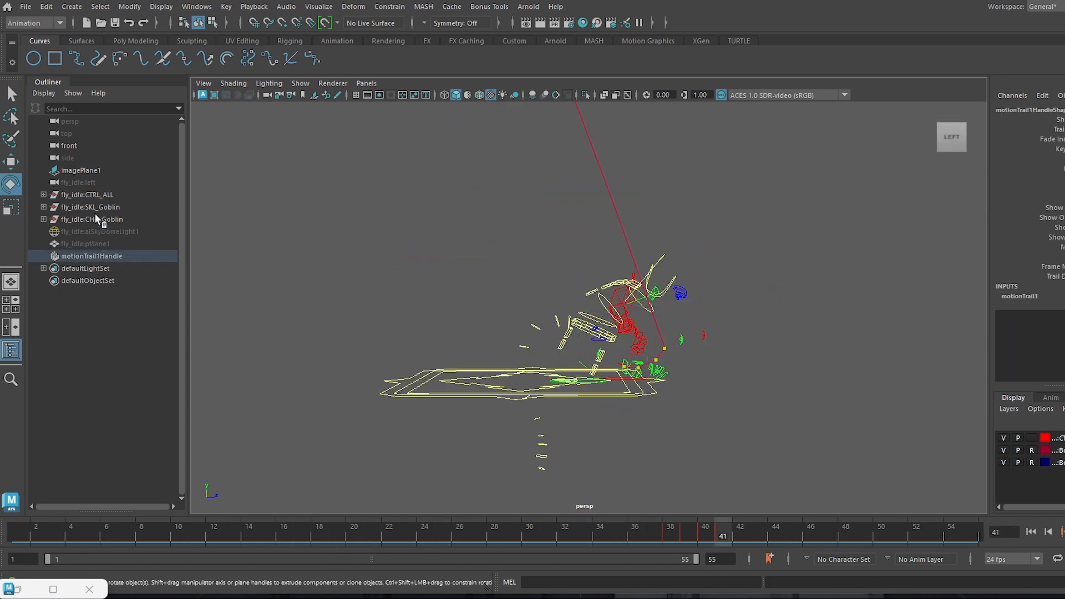
Select every control in the hierarchy under fly_idle:CTRL_ALL and display the textured goblin.
{"action": "left_click", "coordinate": [89, 195]}
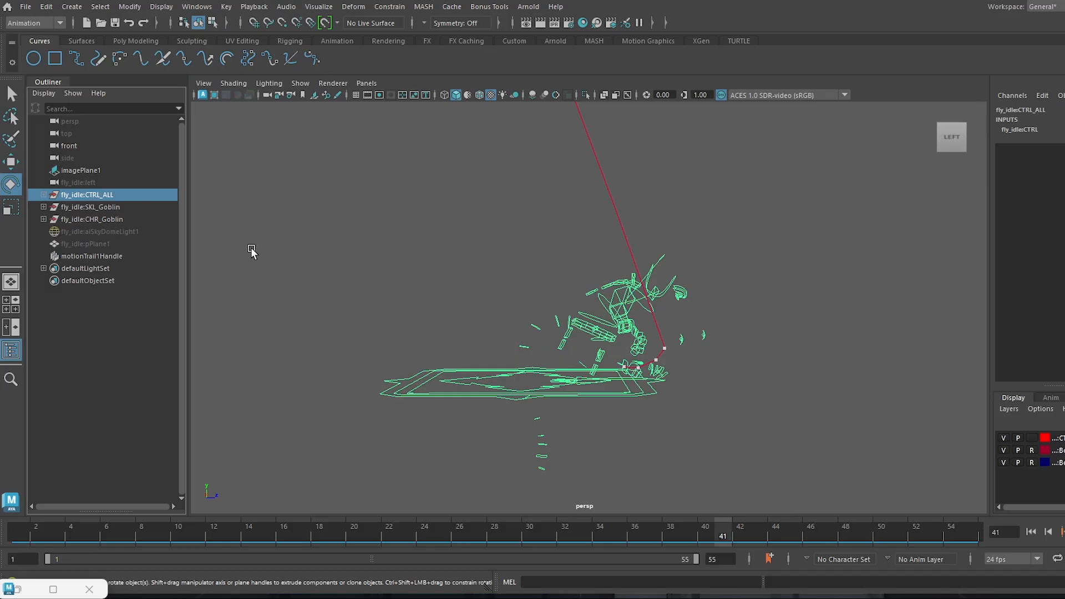
{"action": "left_click", "coordinate": [103, 7]}
{"action": "left_click", "coordinate": [116, 67]}
{"action": "left_click", "coordinate": [686, 535]}
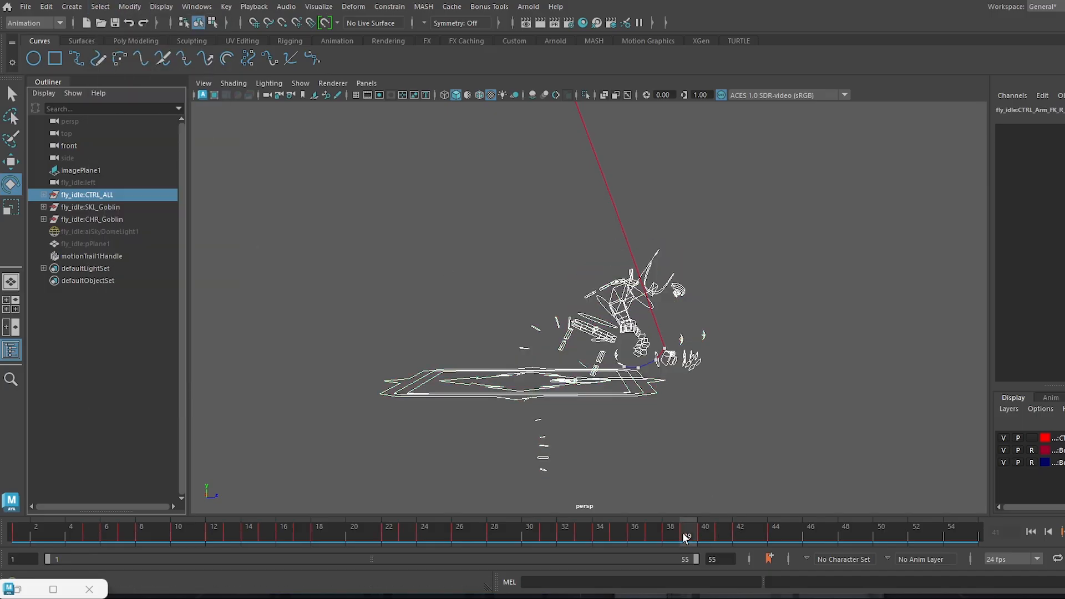
{"action": "key", "text": "6"}
Try to compress all controls' keys from frame 33 onward into a range ending at frame 37.
{"action": "mouse_move", "coordinate": [727, 541]}
{"action": "left_mouse_down"}
{"action": "mouse_move", "coordinate": [567, 538]}
{"action": "mouse_move", "coordinate": [759, 539]}
{"action": "mouse_move", "coordinate": [647, 535]}
{"action": "left_mouse_up"}
{"action": "right_click", "coordinate": [648, 534]}
{"action": "left_click", "coordinate": [648, 427]}
{"action": "left_click_drag", "start_coordinate": [473, 528], "coordinate": [661, 527]}
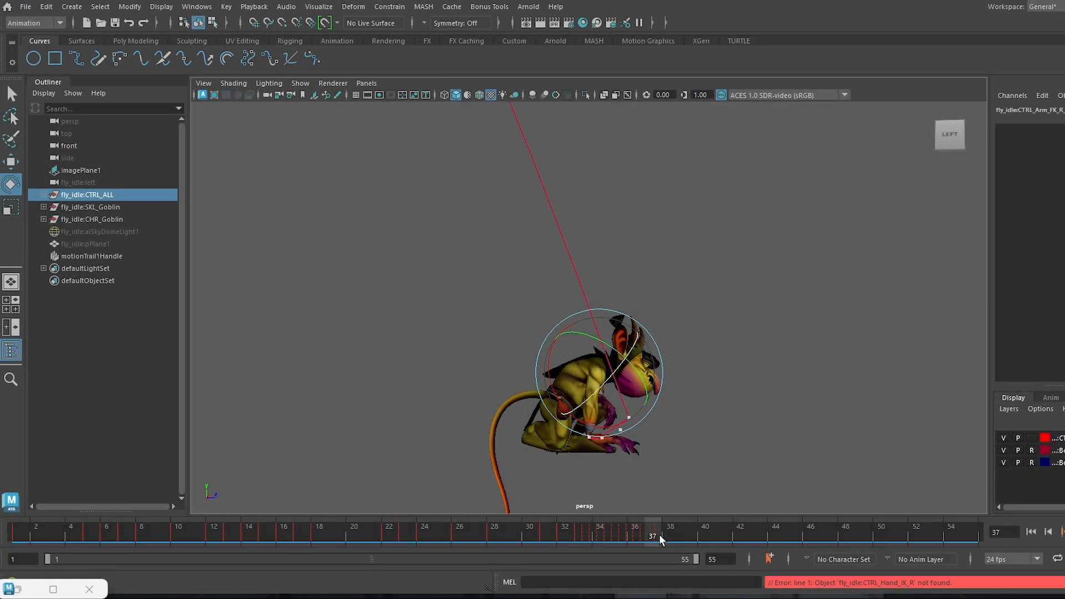
{"action": "key", "text": "ctrl+z"}
Compress all controls' keys from frame 33 onward to end at frame 40 and snap them to whole frames.
{"action": "left_click_drag", "start_coordinate": [582, 534], "coordinate": [735, 537], "text": "shift"}
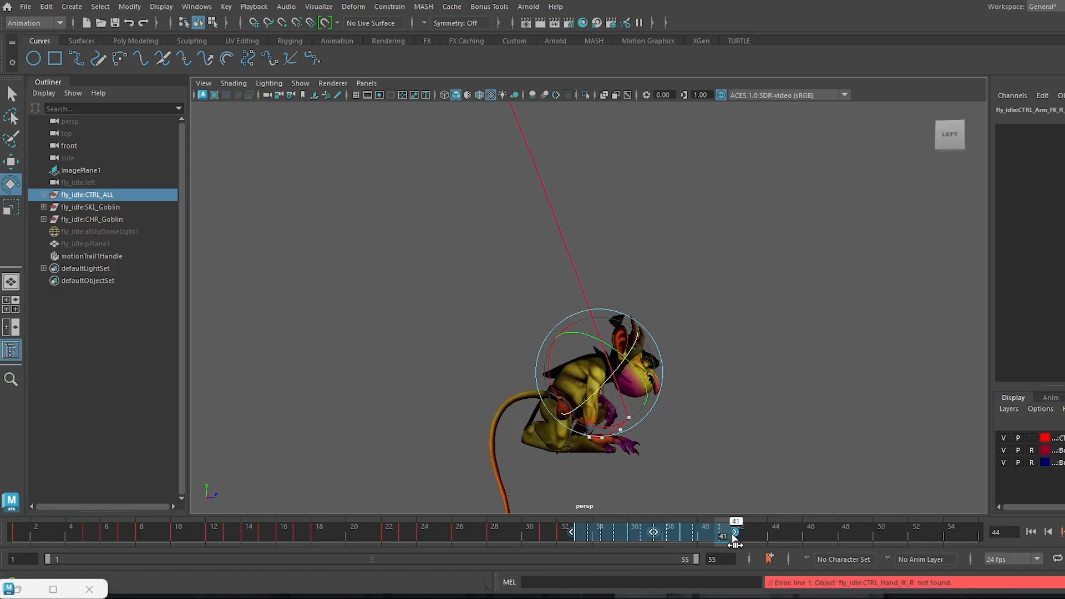
{"action": "right_click", "coordinate": [667, 534]}
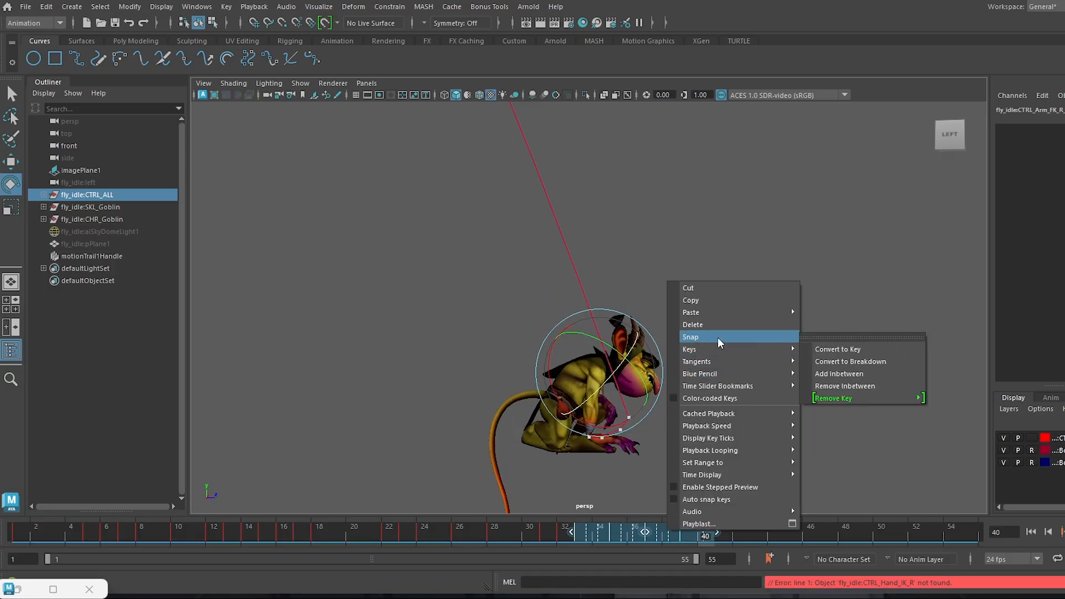
{"action": "left_click", "coordinate": [719, 338]}
Review the retimed landing from frame 33 in playback and display the rig's control curves.
{"action": "left_click", "coordinate": [577, 525]}
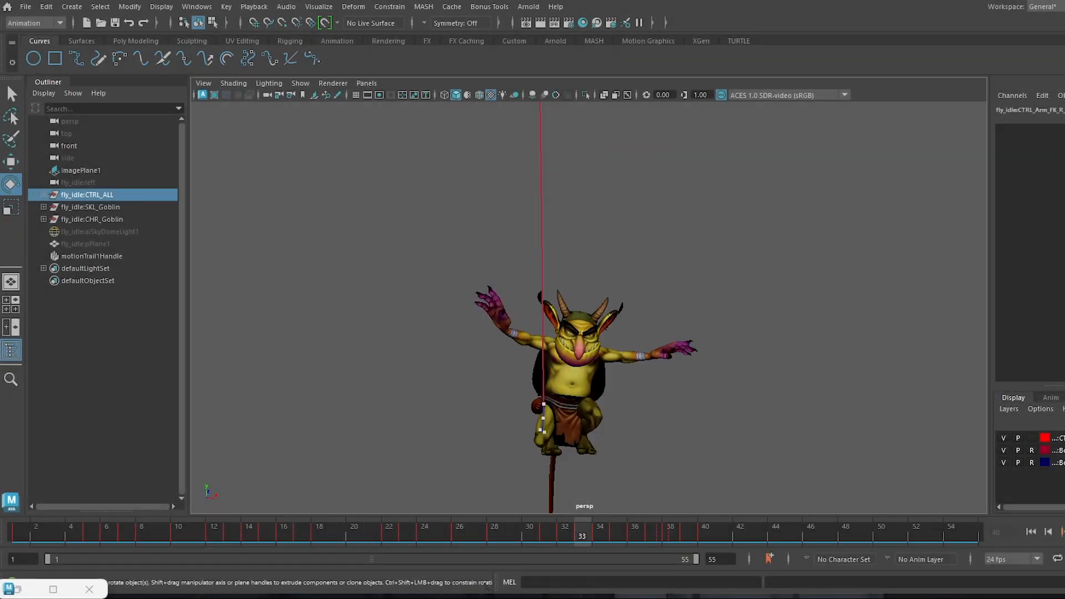
{"action": "key", "text": "alt+v"}
{"action": "left_click_drag", "start_coordinate": [564, 530], "coordinate": [620, 530]}
{"action": "left_click_drag", "start_coordinate": [580, 331], "coordinate": [564, 339], "text": "alt"}
{"action": "right_click_drag", "start_coordinate": [563, 338], "coordinate": [582, 408], "text": "alt"}
{"action": "left_click_drag", "start_coordinate": [583, 408], "coordinate": [615, 432], "text": "alt"}
{"action": "key", "text": "alt+1"}
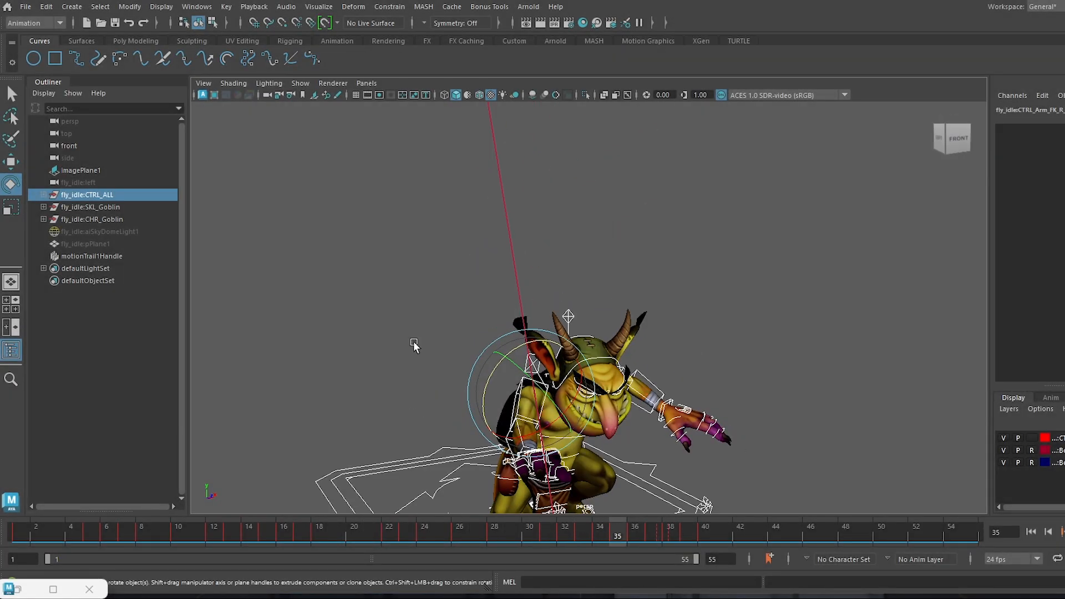
Rotate the right arm's FK control at frame 32, key its rotation and check the motion through frame 36.
{"action": "left_click", "coordinate": [418, 349]}
{"action": "left_click", "coordinate": [520, 388]}
{"action": "left_click_drag", "start_coordinate": [619, 534], "coordinate": [571, 534]}
{"action": "left_click_drag", "start_coordinate": [577, 355], "coordinate": [555, 363], "text": "alt"}
{"action": "left_click_drag", "start_coordinate": [546, 284], "coordinate": [536, 267]}
{"action": "key", "text": "ctrl+z"}
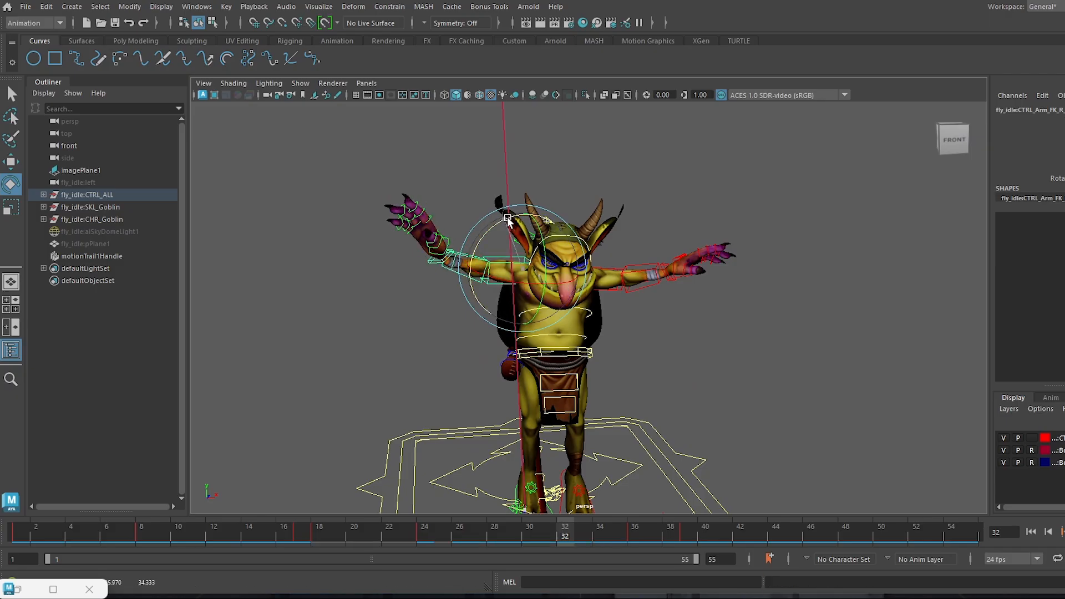
{"action": "left_click_drag", "start_coordinate": [508, 221], "coordinate": [504, 209]}
{"action": "key", "text": "shift+e"}
{"action": "left_click_drag", "start_coordinate": [592, 534], "coordinate": [636, 524]}
{"action": "left_click_drag", "start_coordinate": [620, 472], "coordinate": [543, 433], "text": "alt"}
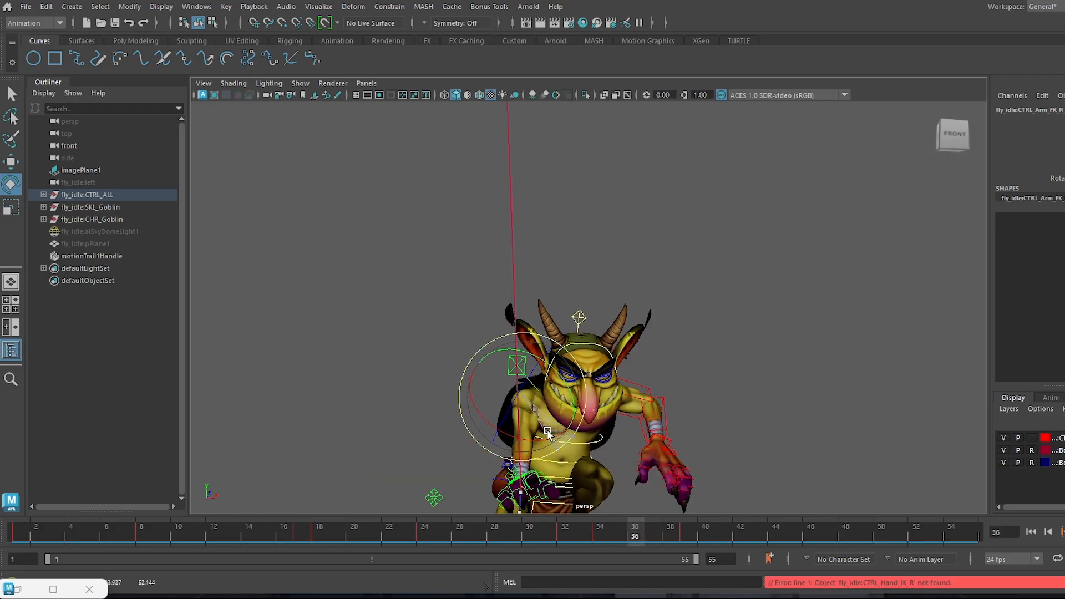
Move the right hand's IK control slightly at frame 36 and review the motion into the crouch.
{"action": "left_click", "coordinate": [392, 341]}
{"action": "left_click_drag", "start_coordinate": [393, 340], "coordinate": [535, 390], "text": "alt"}
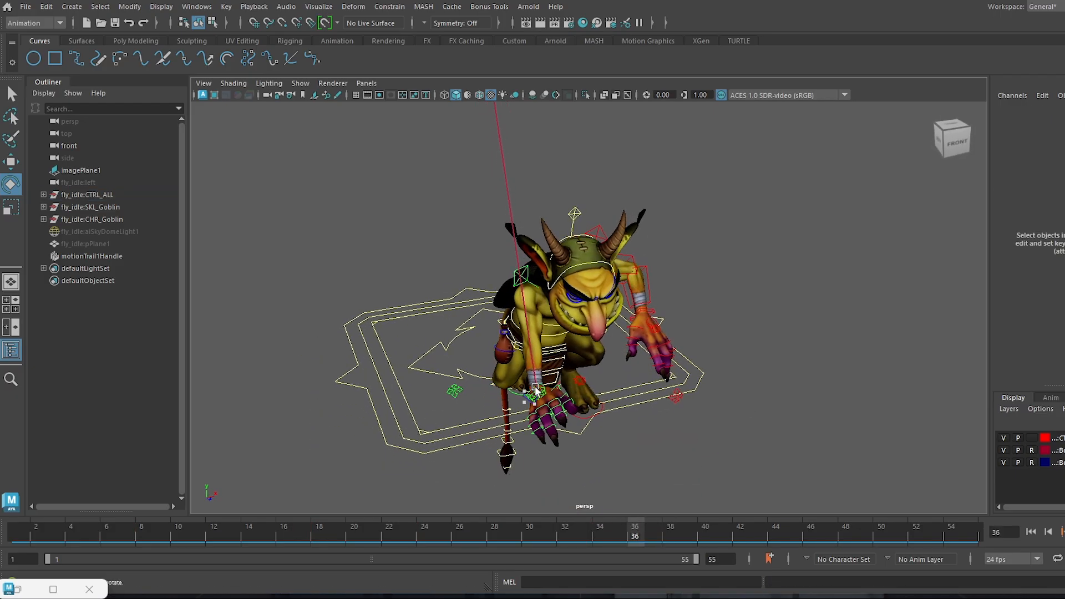
{"action": "left_click", "coordinate": [533, 390]}
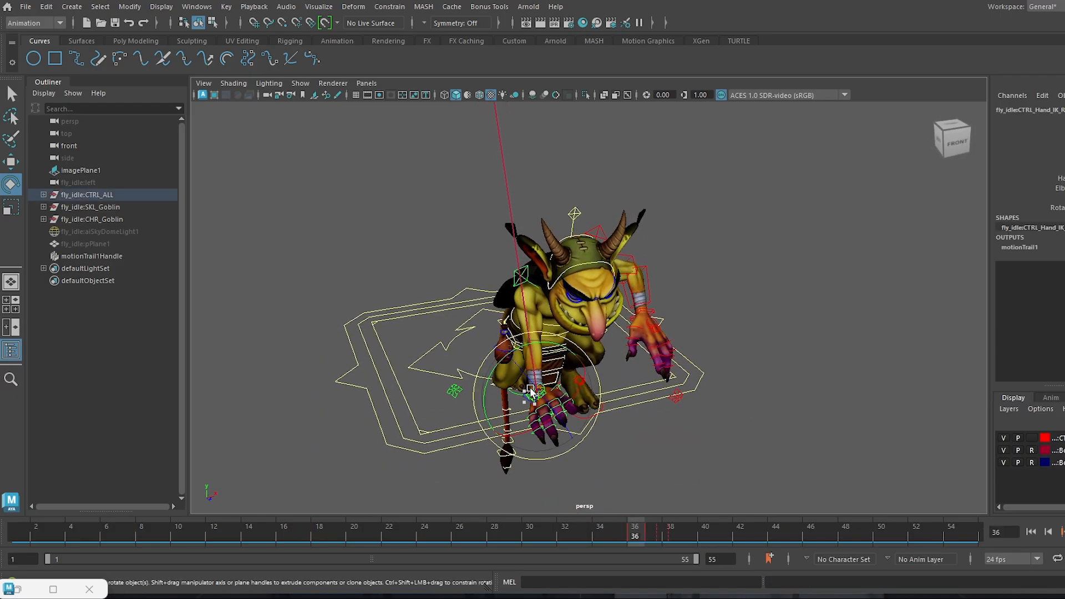
{"action": "left_click_drag", "start_coordinate": [639, 528], "coordinate": [622, 529]}
{"action": "left_click_drag", "start_coordinate": [602, 438], "coordinate": [444, 393], "text": "alt"}
{"action": "left_click", "coordinate": [631, 527]}
{"action": "key", "text": "w"}
{"action": "left_click_drag", "start_coordinate": [517, 320], "coordinate": [516, 317]}
{"action": "left_click_drag", "start_coordinate": [578, 369], "coordinate": [582, 377]}
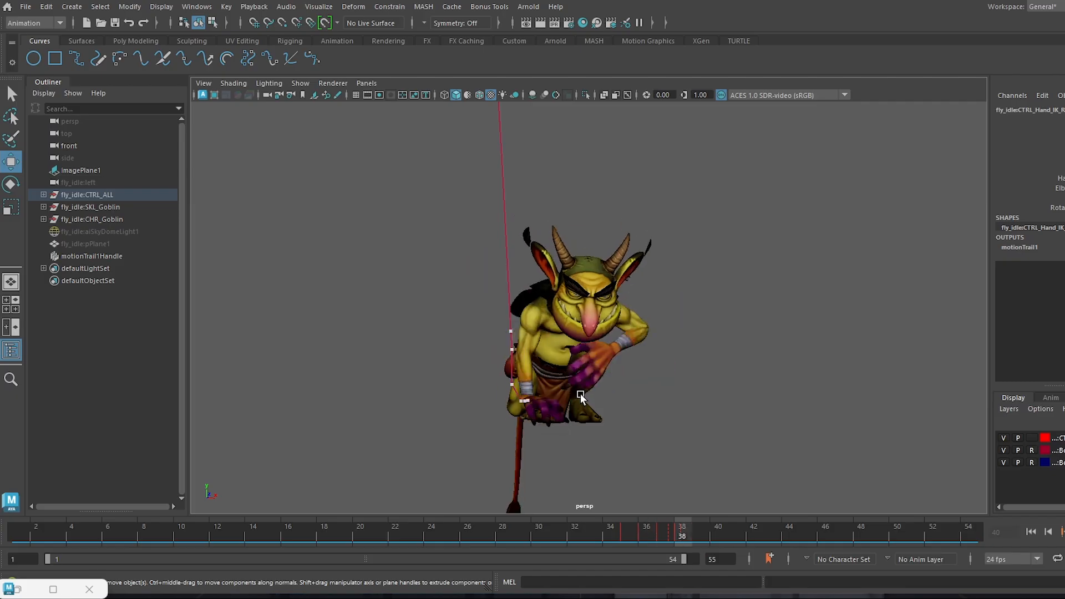
{"action": "left_click", "coordinate": [700, 534]}
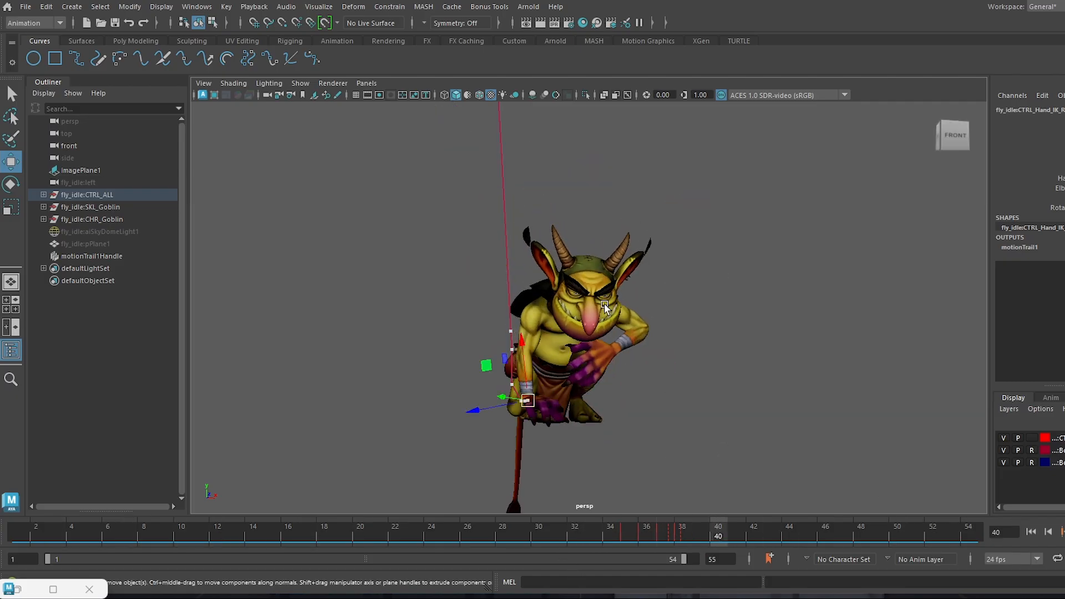
Rotate the right clavicle control at frame 41 and scrub through the end of the landing.
{"action": "scroll", "coordinate": [470, 287], "scroll_direction": "up", "scroll_amount": 3}
{"action": "left_click", "coordinate": [471, 287]}
{"action": "left_click", "coordinate": [731, 535]}
{"action": "key", "text": "e"}
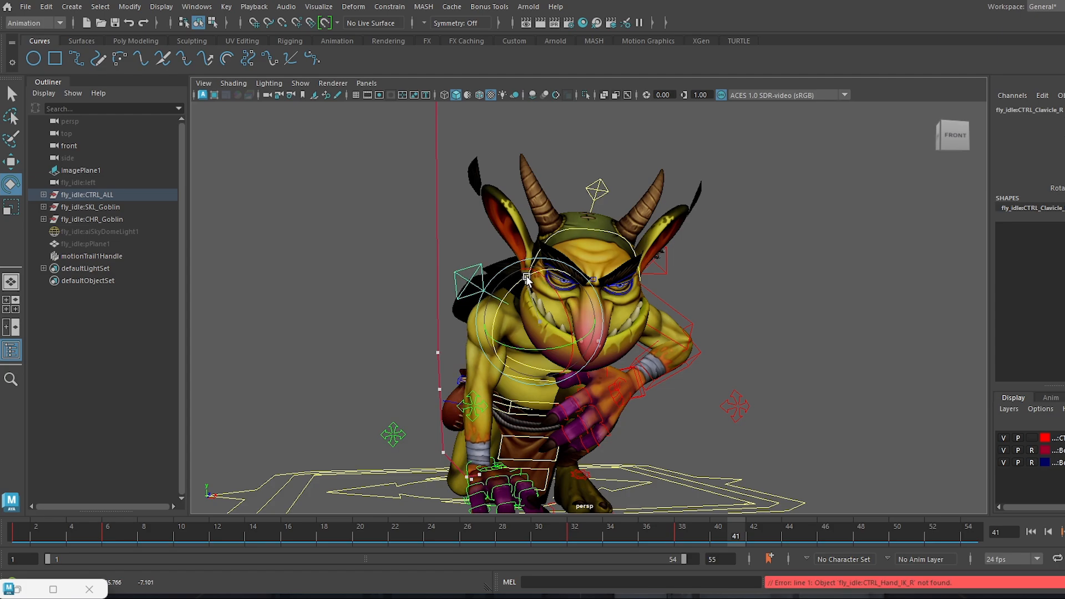
{"action": "left_click_drag", "start_coordinate": [668, 524], "coordinate": [733, 533]}
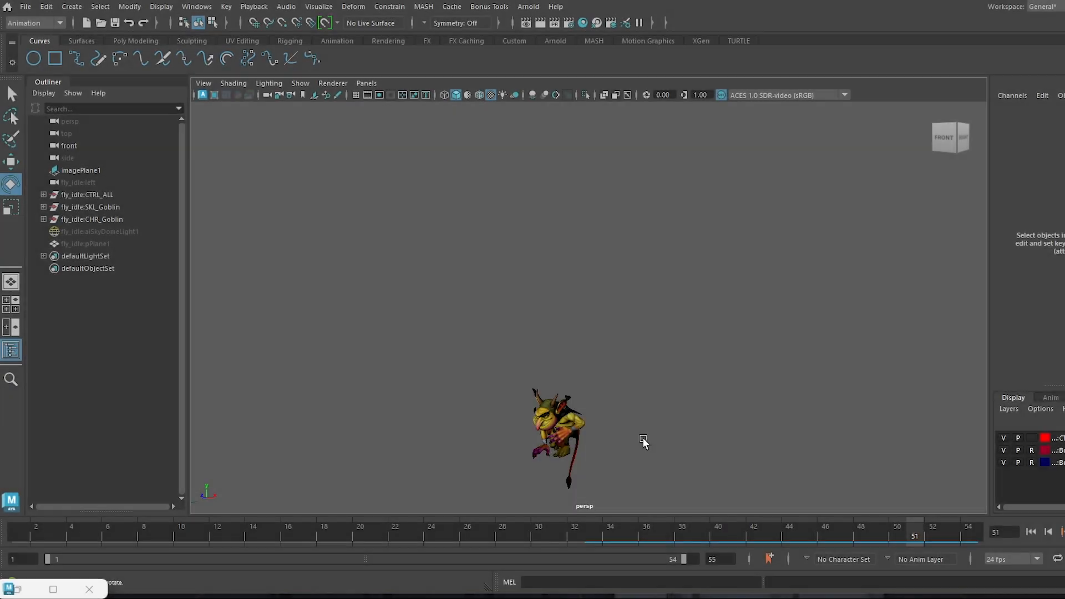
Delete imagePlane1 from the scene and play the goblin's flight and landing back.
{"action": "left_click_drag", "start_coordinate": [643, 438], "coordinate": [619, 430], "text": "alt"}
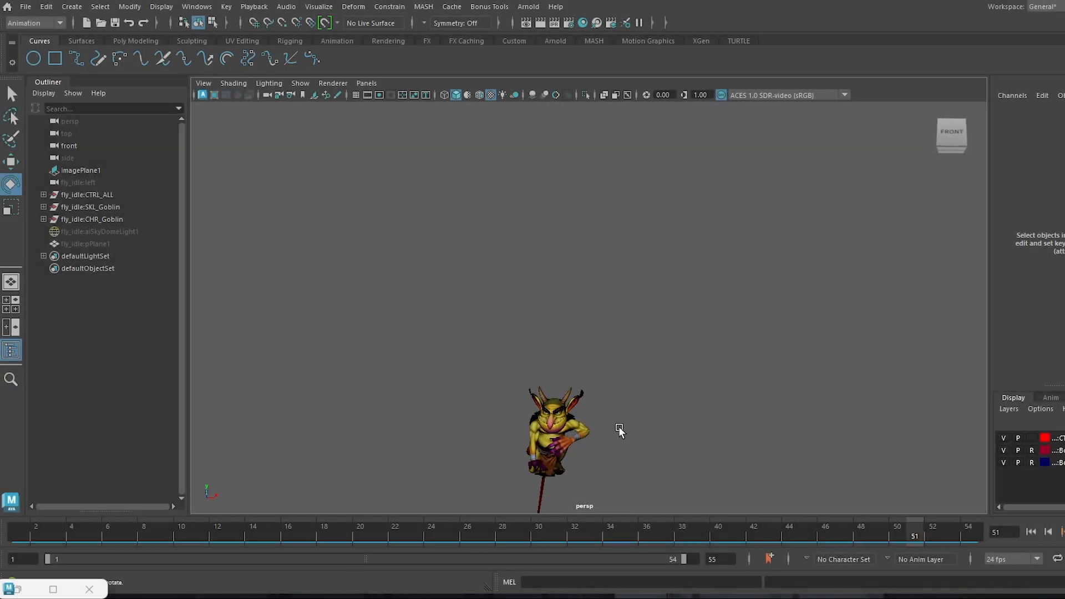
{"action": "left_click", "coordinate": [1061, 531]}
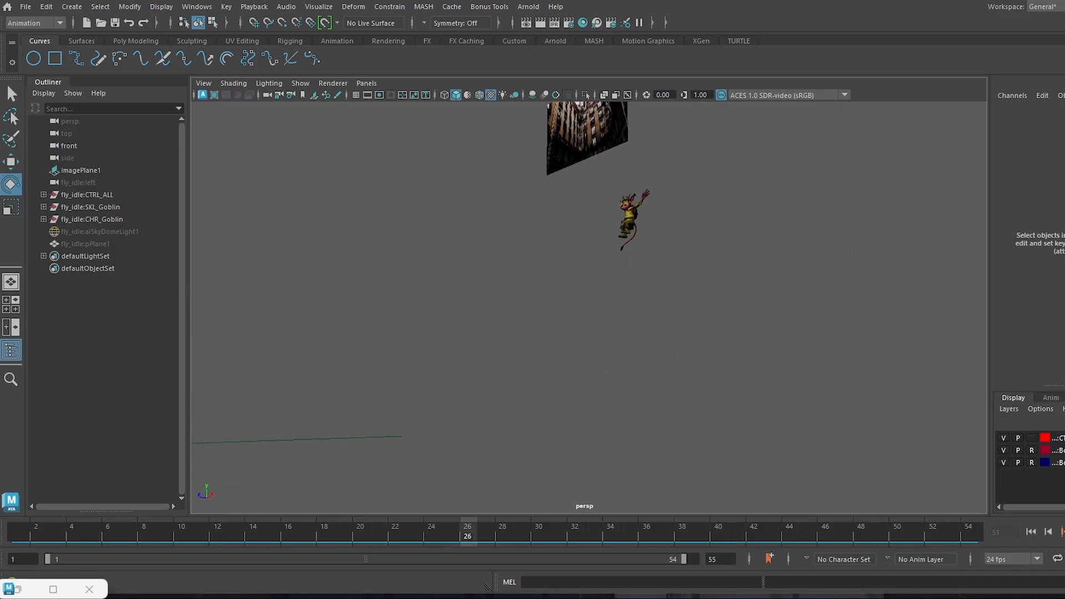
{"action": "left_click", "coordinate": [589, 131]}
{"action": "key", "text": "Delete"}
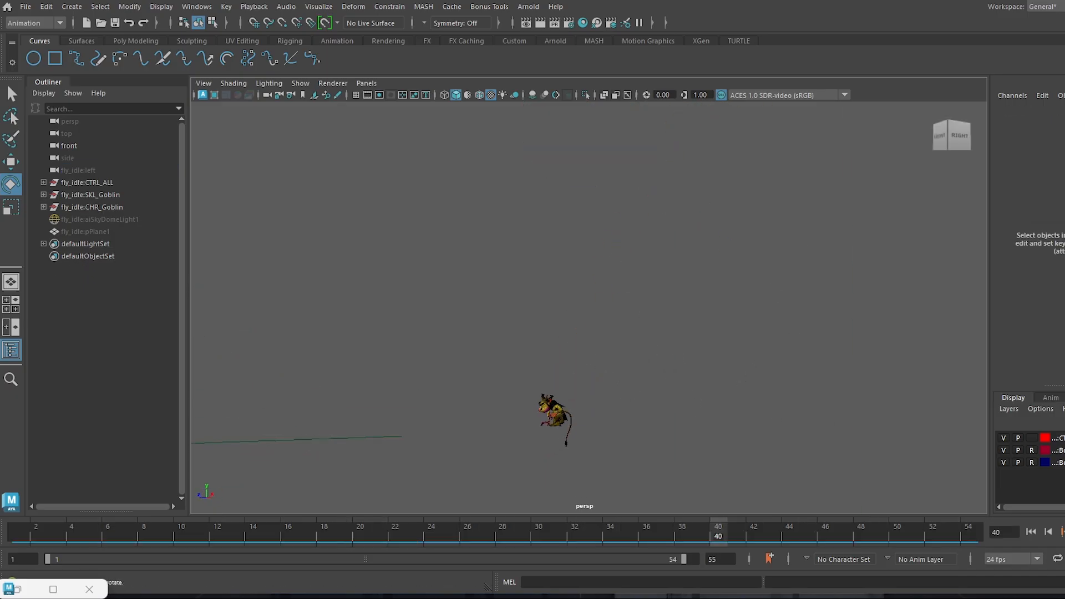
{"action": "left_click", "coordinate": [1062, 532]}
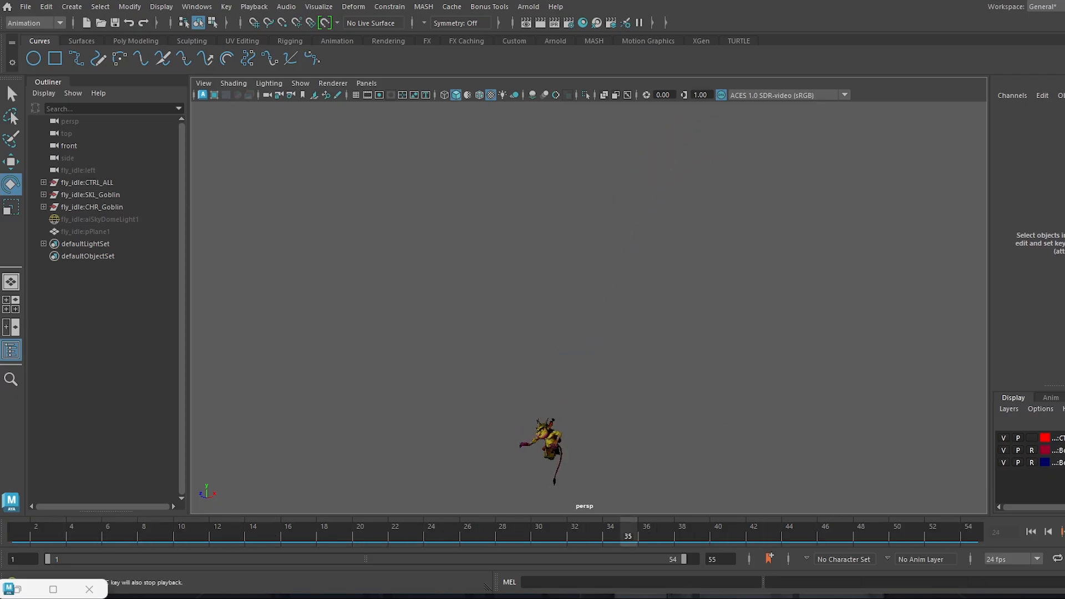
{"action": "key", "text": "Escape"}
Frame the goblin's whole flight and landing from a low front angle and create a camera from that view.
{"action": "left_click_drag", "start_coordinate": [518, 386], "coordinate": [508, 390], "text": "alt"}
{"action": "right_click_drag", "start_coordinate": [508, 390], "coordinate": [565, 421], "text": "alt"}
{"action": "left_click_drag", "start_coordinate": [565, 420], "coordinate": [572, 403], "text": "alt"}
{"action": "right_click_drag", "start_coordinate": [572, 403], "coordinate": [590, 467], "text": "alt"}
{"action": "middle_click_drag", "start_coordinate": [590, 466], "coordinate": [640, 261], "text": "alt"}
{"action": "left_click_drag", "start_coordinate": [639, 261], "coordinate": [603, 410], "text": "alt"}
{"action": "left_click", "coordinate": [522, 533]}
{"action": "left_click_drag", "start_coordinate": [524, 528], "coordinate": [18, 532]}
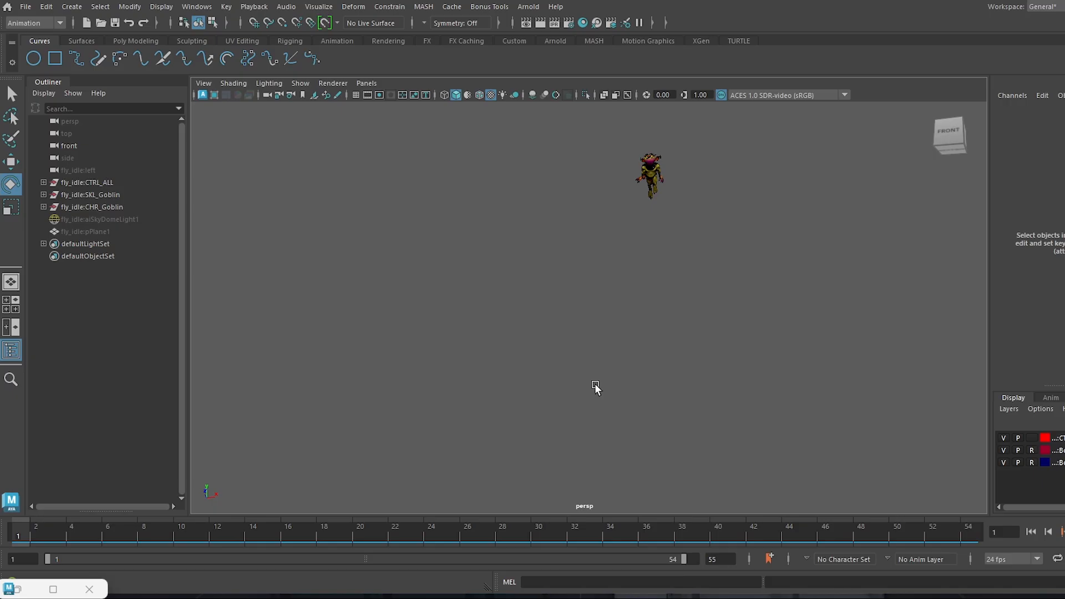
{"action": "mouse_move", "coordinate": [494, 532]}
{"action": "left_mouse_down"}
{"action": "mouse_move", "coordinate": [406, 527]}
{"action": "mouse_move", "coordinate": [728, 532]}
{"action": "left_mouse_up"}
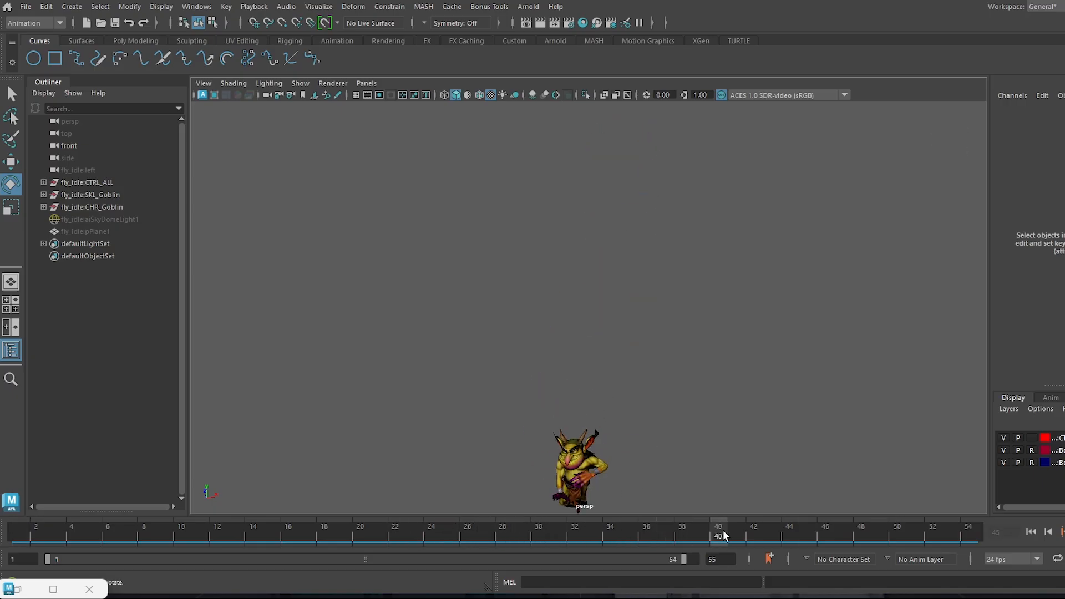
{"action": "left_click", "coordinate": [204, 83]}
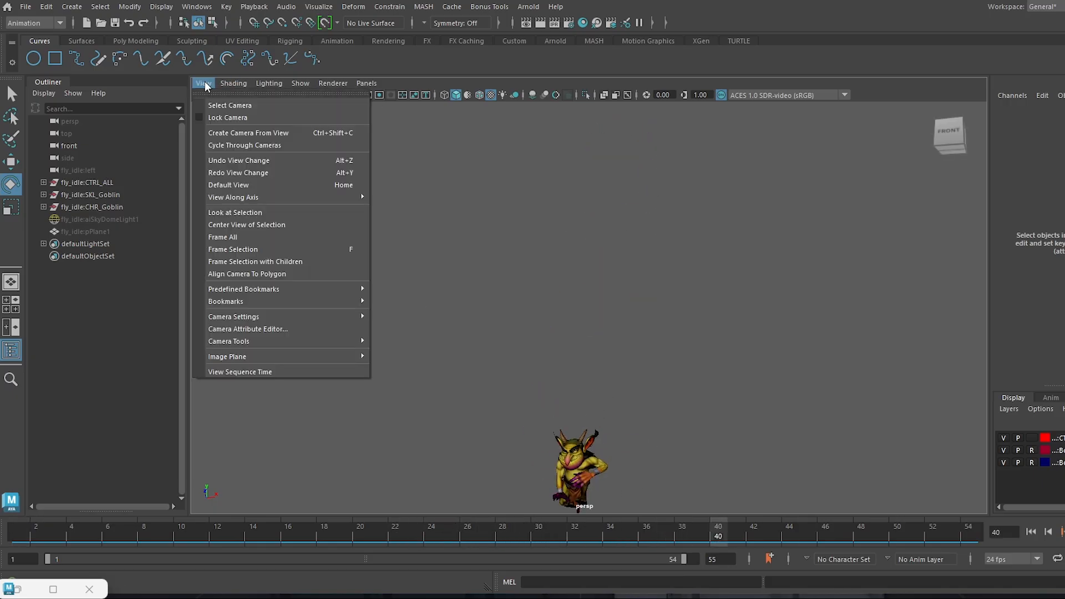
{"action": "left_click", "coordinate": [226, 130]}
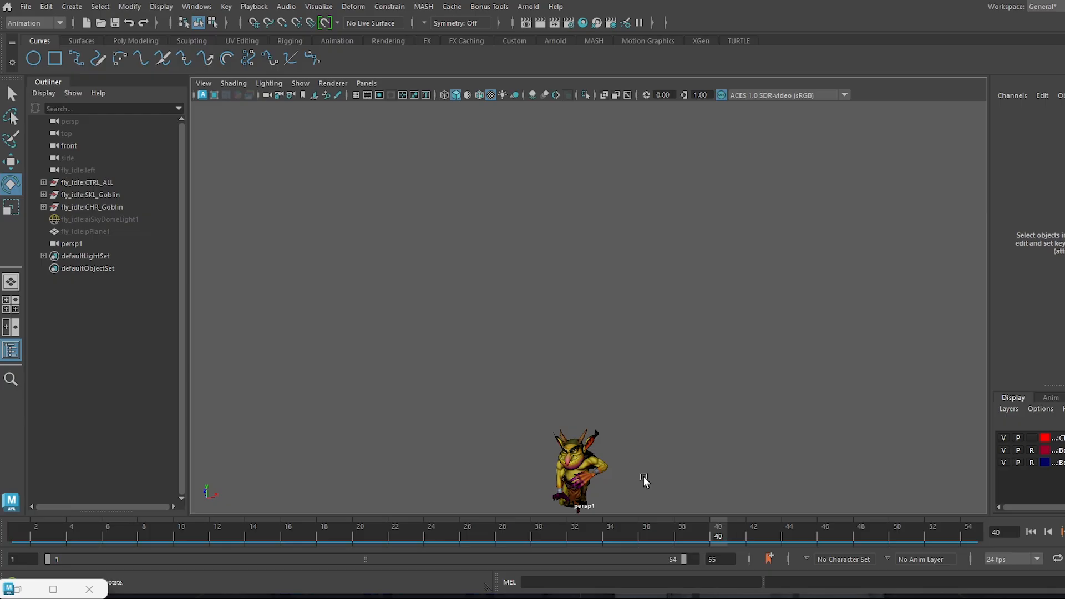
Select the persp1 camera, pan it slightly vertically at frame 35 and key its translation.
{"action": "left_click", "coordinate": [100, 243]}
{"action": "mouse_move", "coordinate": [717, 534]}
{"action": "left_mouse_down"}
{"action": "mouse_move", "coordinate": [347, 527]}
{"action": "mouse_move", "coordinate": [610, 533]}
{"action": "left_mouse_up"}
{"action": "left_click_drag", "start_coordinate": [527, 537], "coordinate": [611, 535]}
{"action": "double_click", "coordinate": [630, 538]}
{"action": "left_click", "coordinate": [635, 534]}
{"action": "middle_click_drag", "start_coordinate": [618, 425], "coordinate": [621, 434], "text": "alt"}
{"action": "key", "text": "shift+w"}
Nudge the persp1 camera vertically again, key its translation at frame 37 and scrub through the landing.
{"action": "left_click_drag", "start_coordinate": [557, 524], "coordinate": [638, 540]}
{"action": "left_click_drag", "start_coordinate": [644, 495], "coordinate": [644, 472], "text": "alt"}
{"action": "left_click", "coordinate": [659, 534]}
{"action": "middle_click_drag", "start_coordinate": [656, 473], "coordinate": [658, 479], "text": "alt"}
{"action": "key", "text": "shift+w"}
{"action": "left_click_drag", "start_coordinate": [485, 527], "coordinate": [748, 557]}
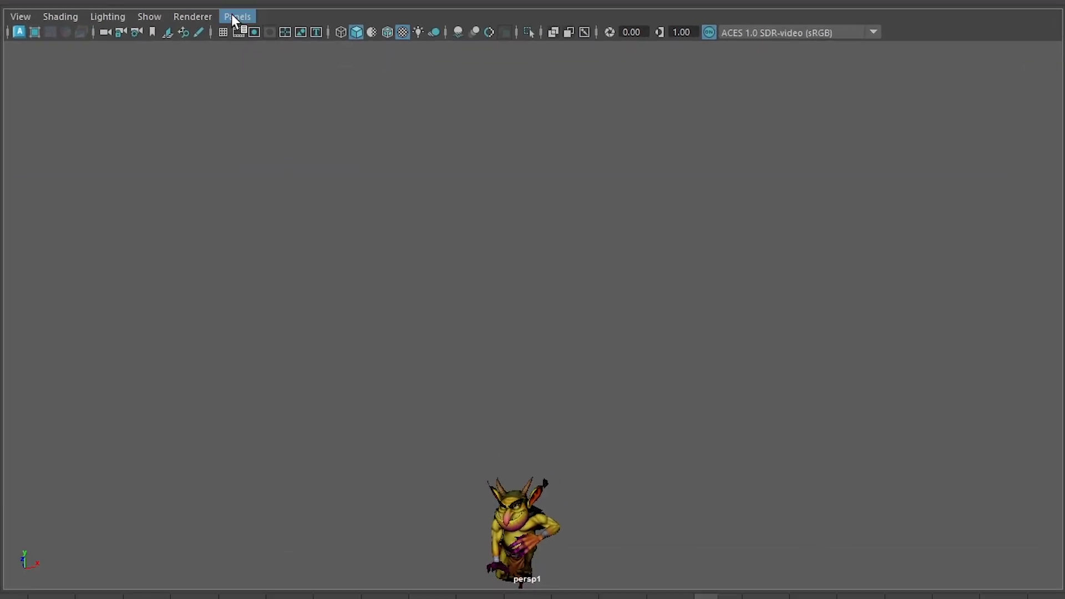
Switch the viewport from the persp1 camera to the persp view.
{"action": "left_click", "coordinate": [232, 15]}
{"action": "mouse_move", "coordinate": [300, 37]}
{"action": "left_click", "coordinate": [430, 50]}
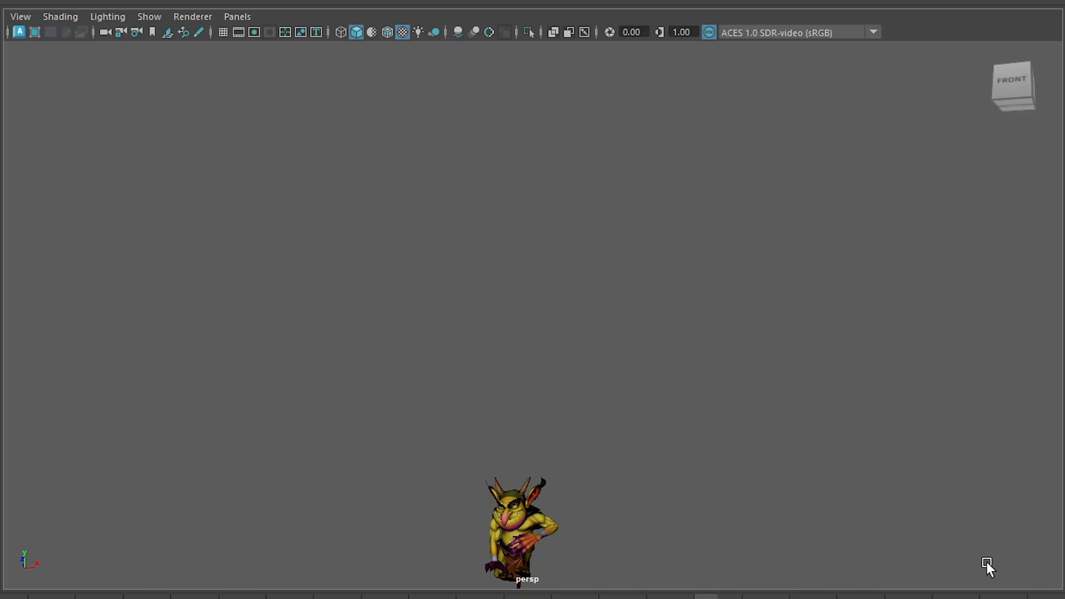